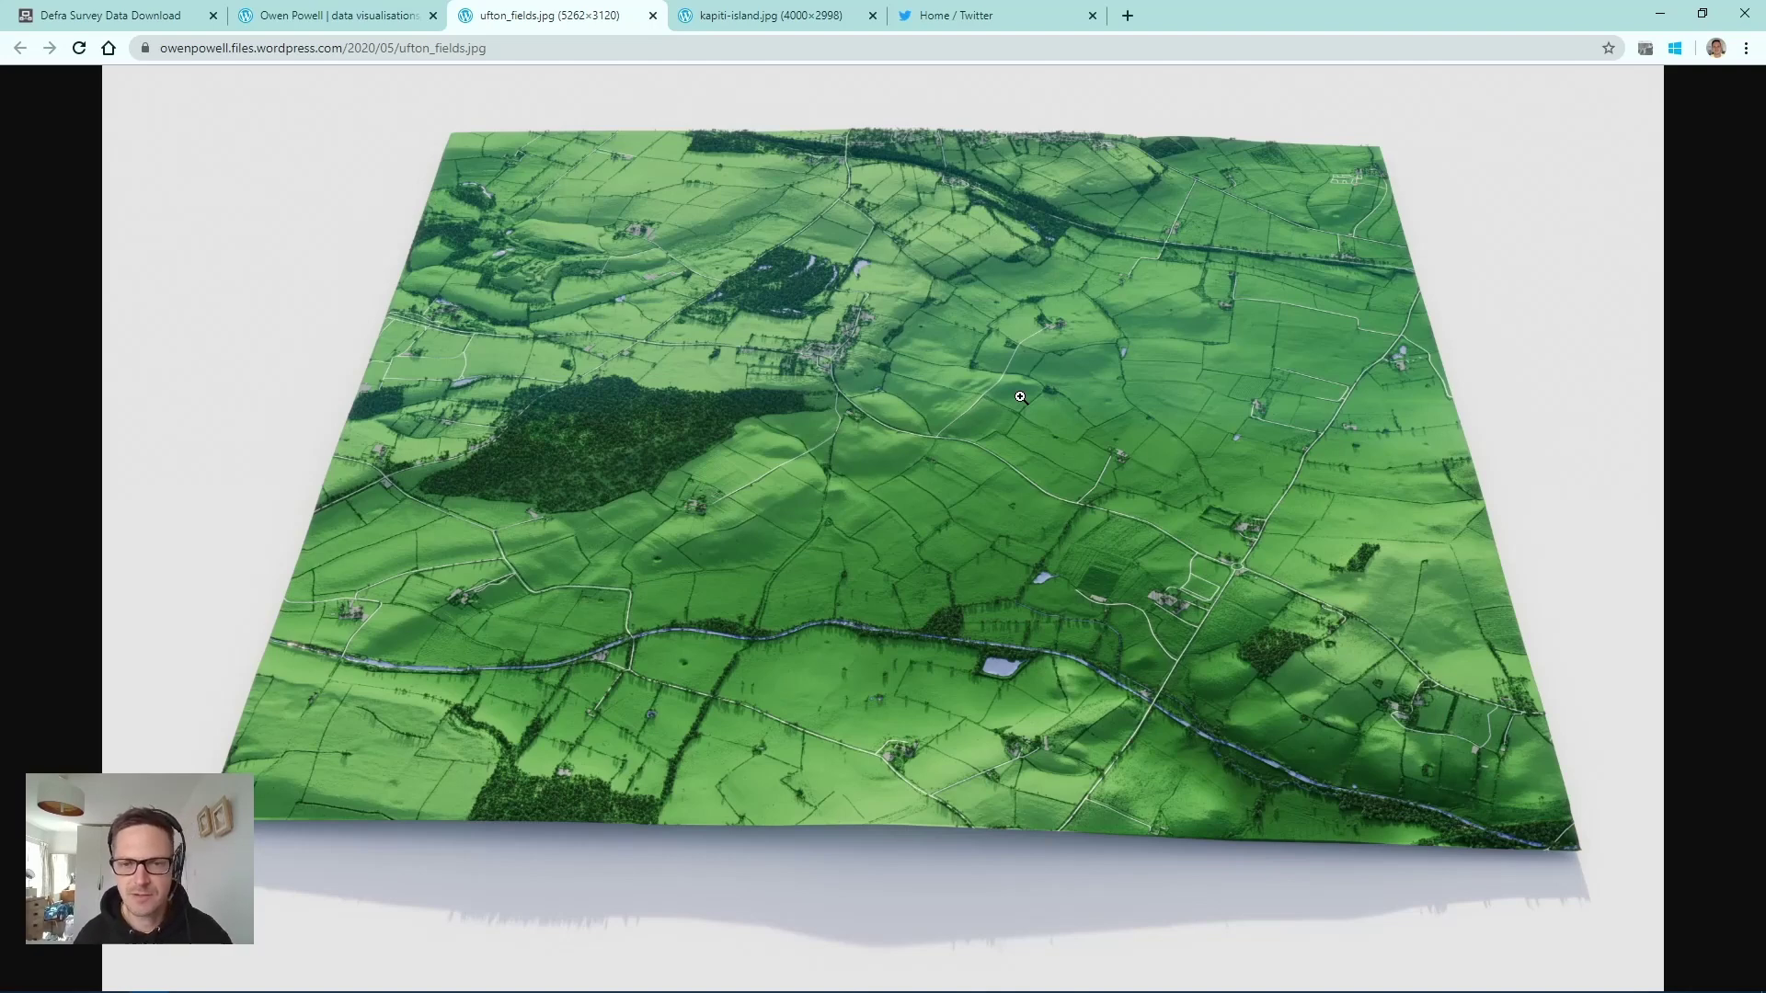
Step: View the kapiti-island.jpg render at full size, then fit it back
left_click(752, 16)
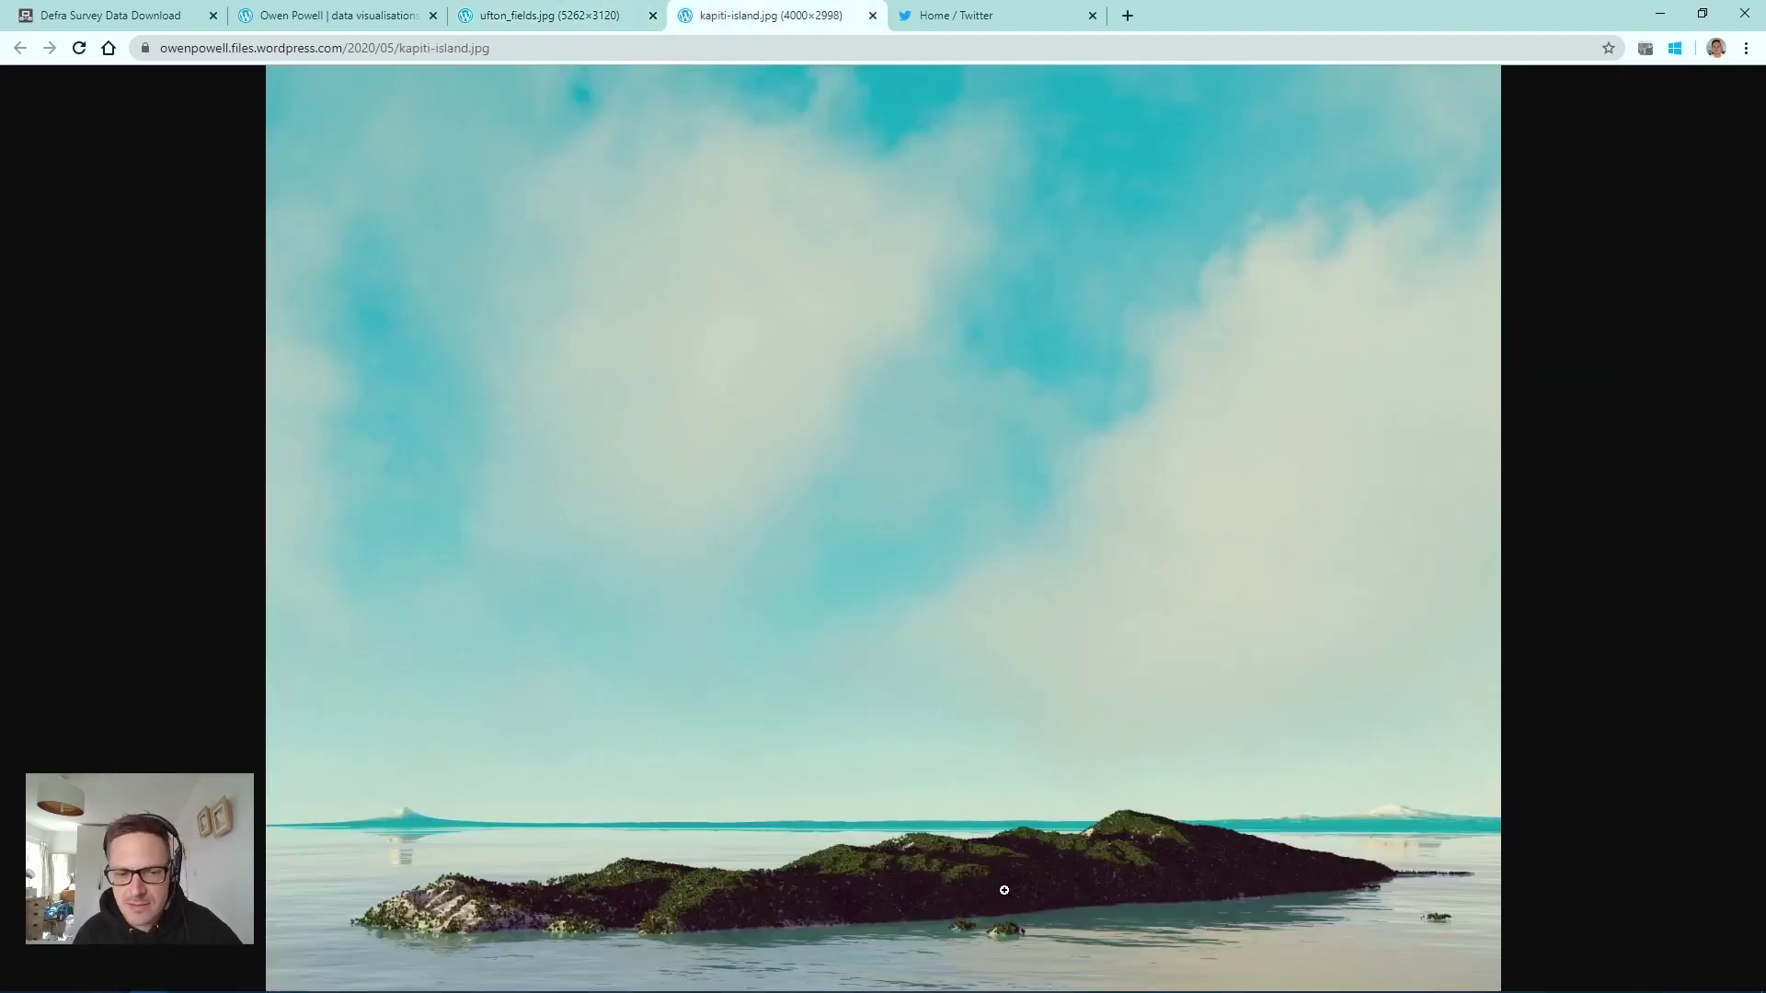
left_click(728, 913)
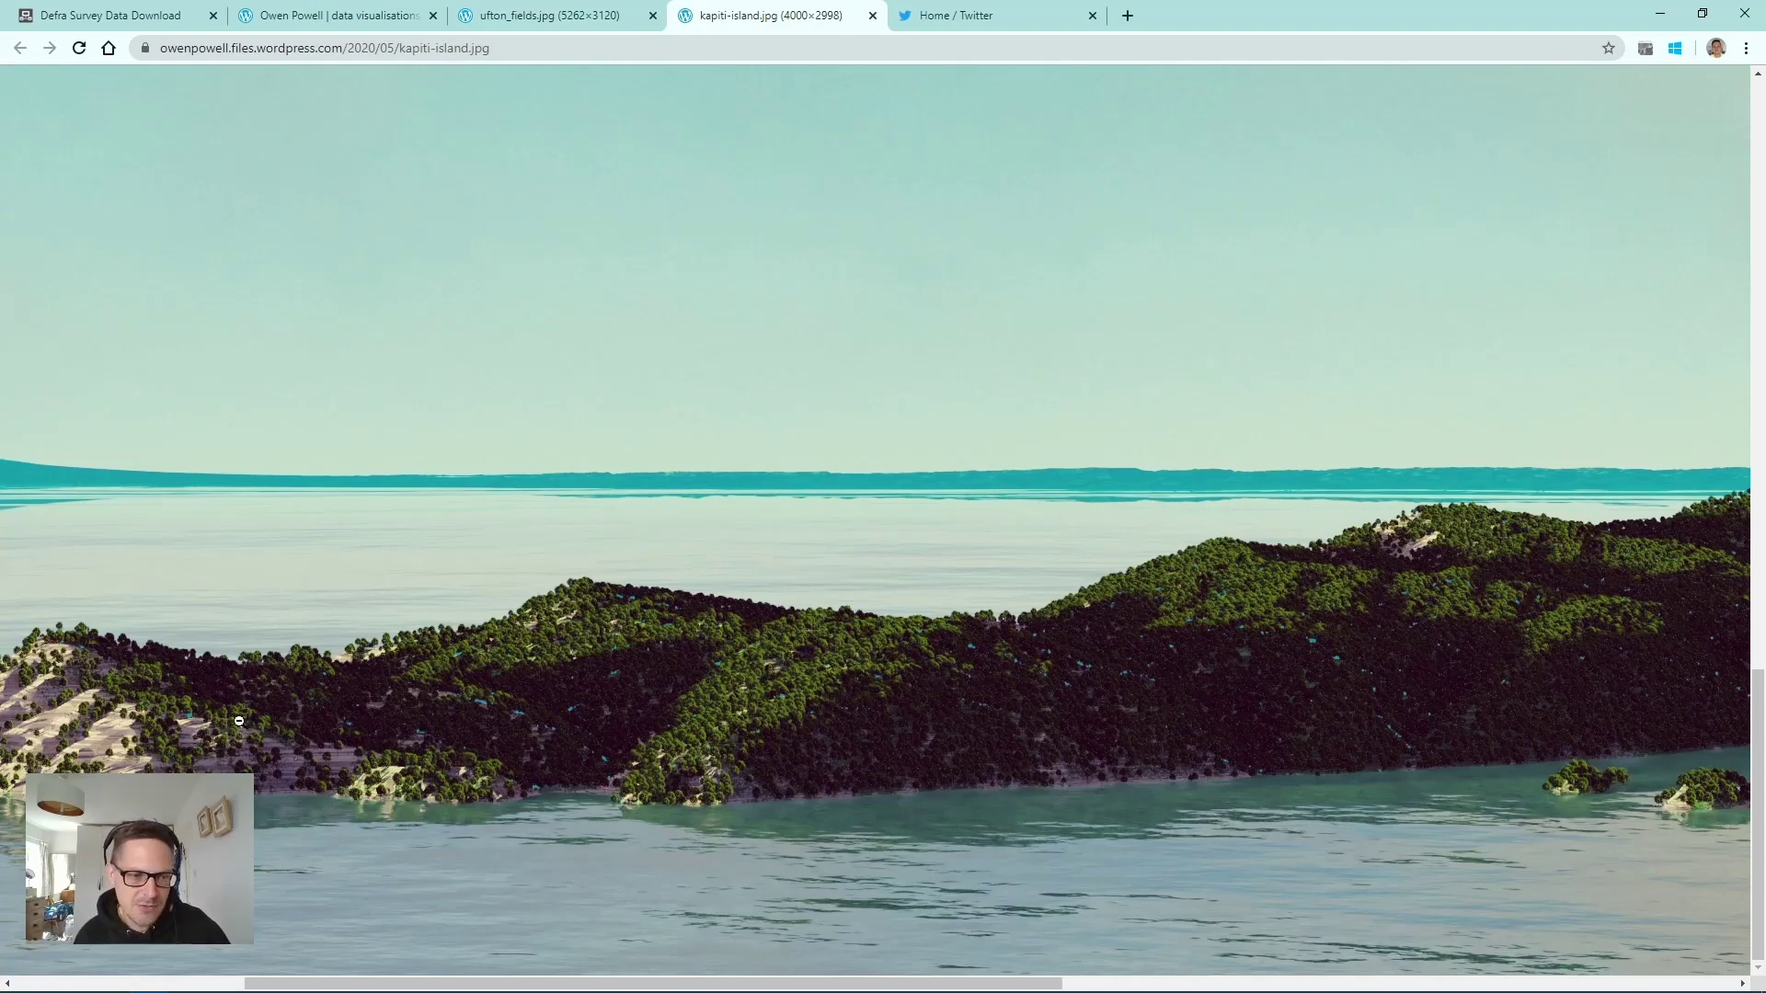
left_click(828, 708)
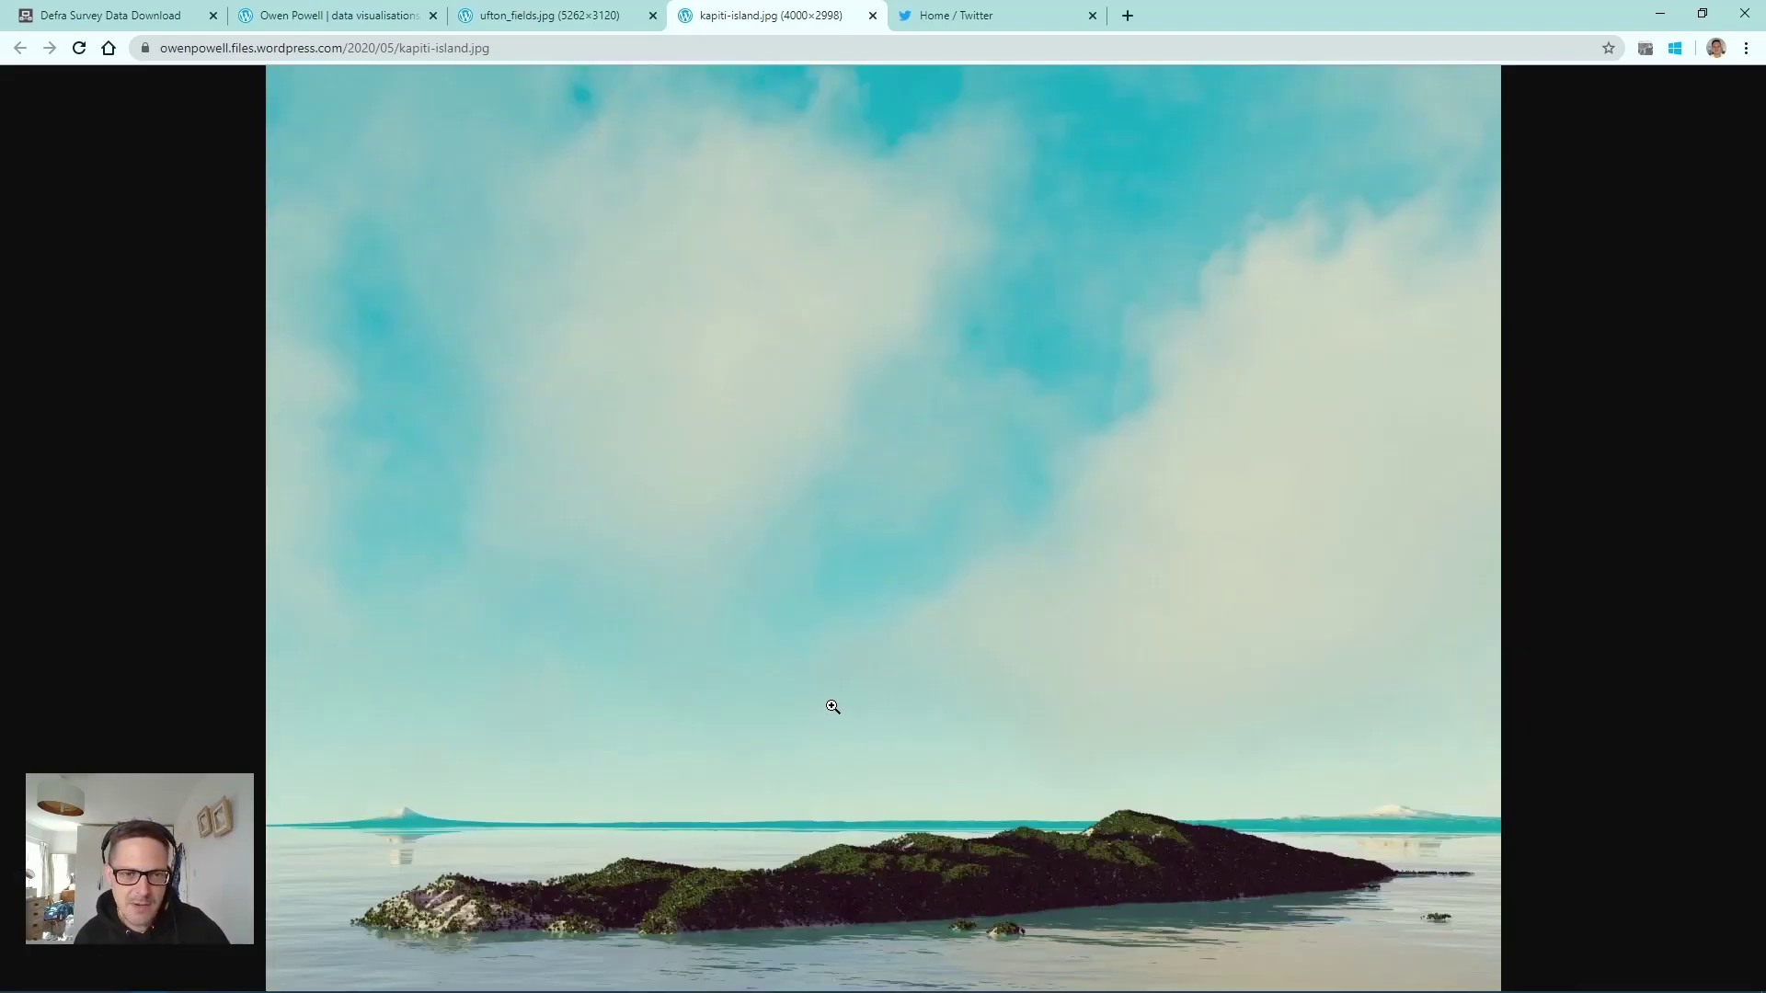
Step: Zoom into the ufton_fields.jpg render around the forest, fit it, then go to the Trees folder
left_click(571, 26)
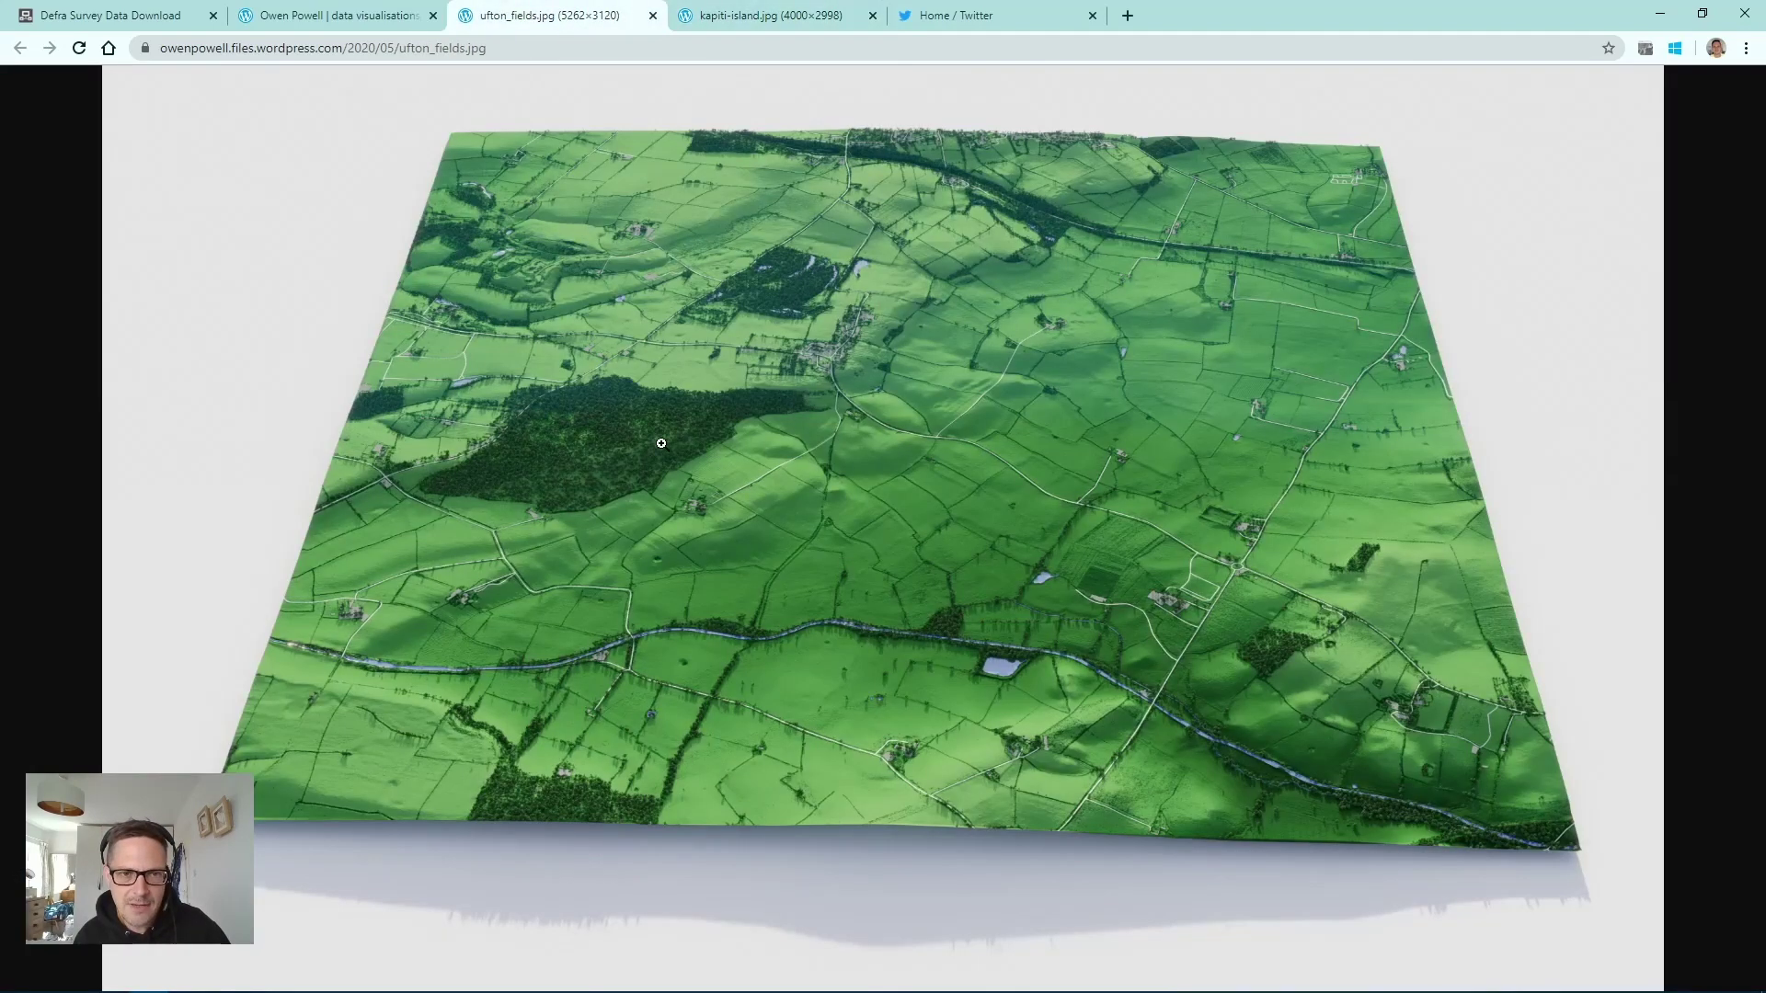
left_click(579, 458)
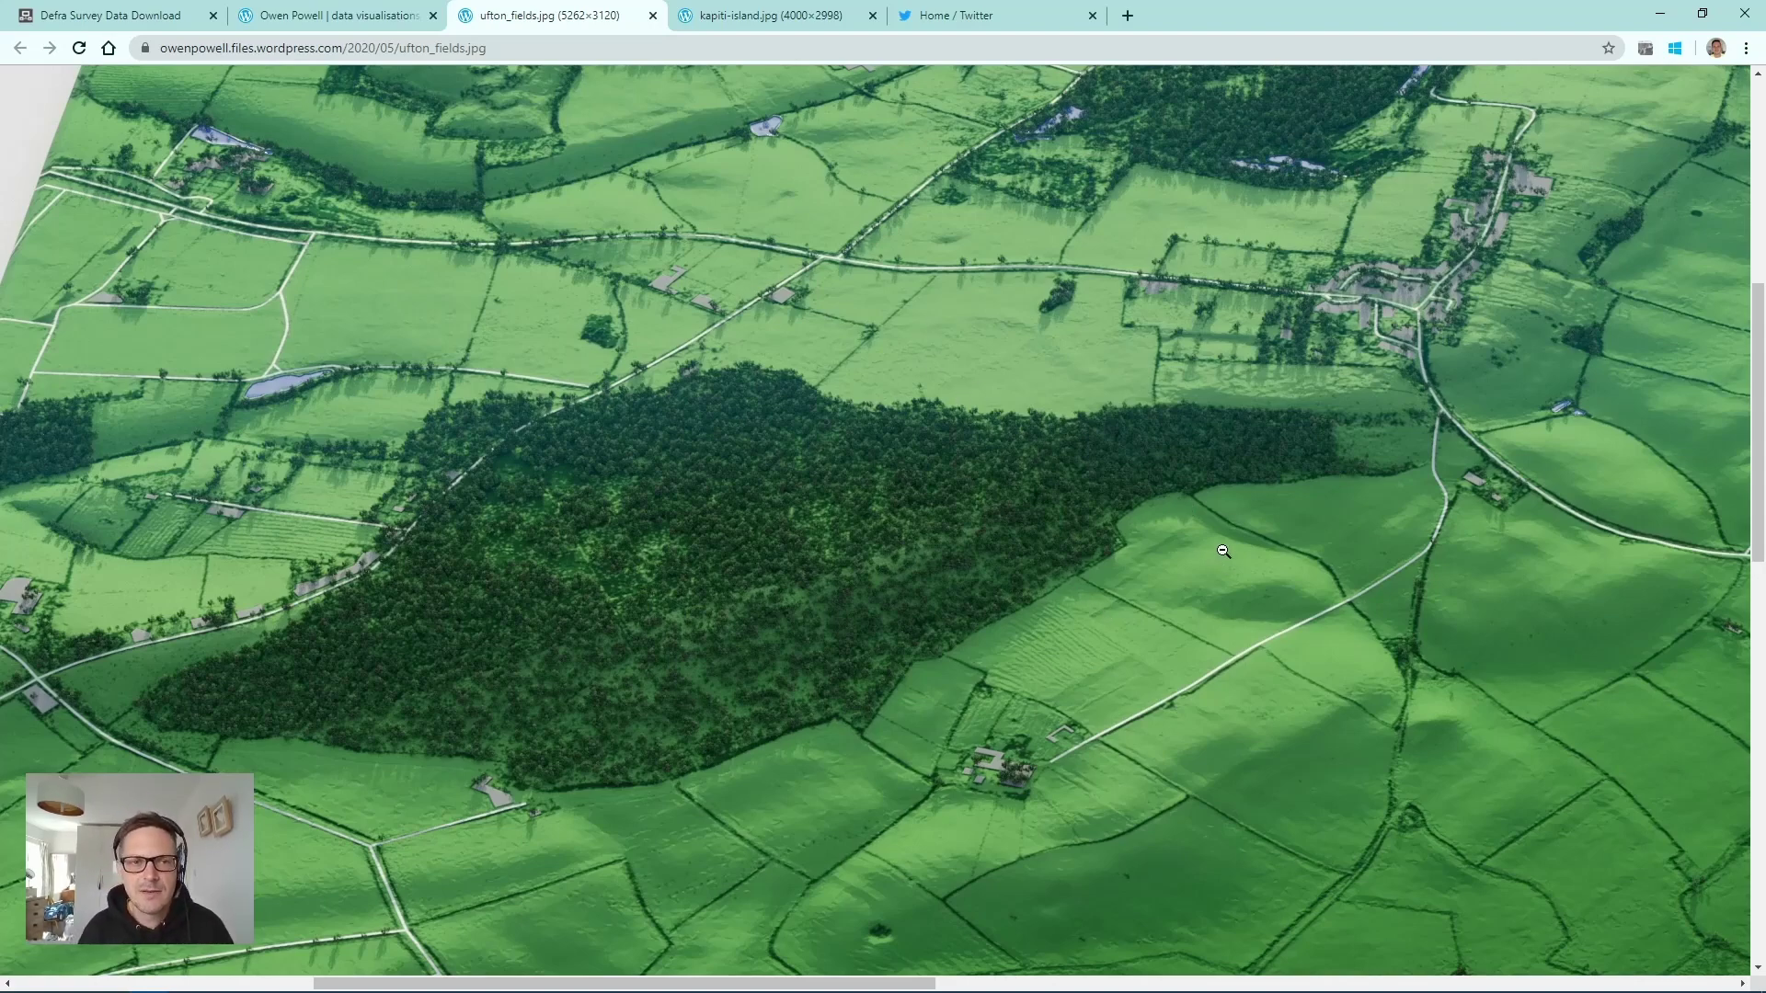
left_click(1449, 566)
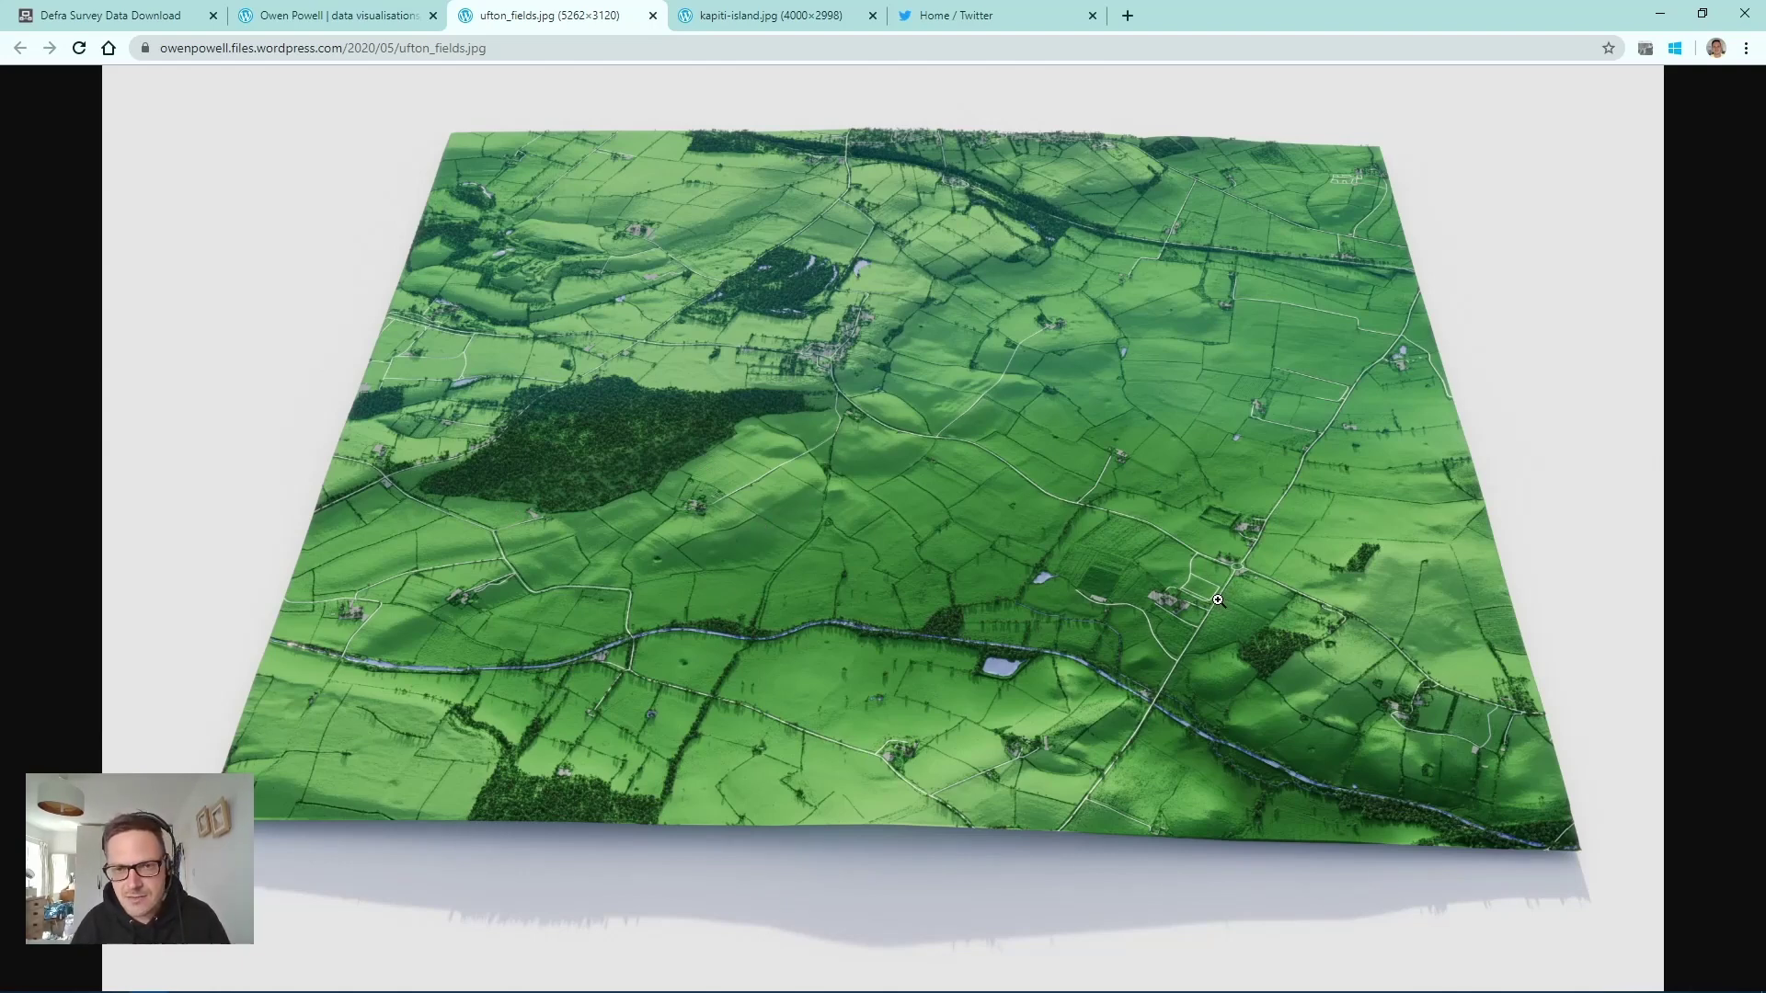
key("alt+Tab")
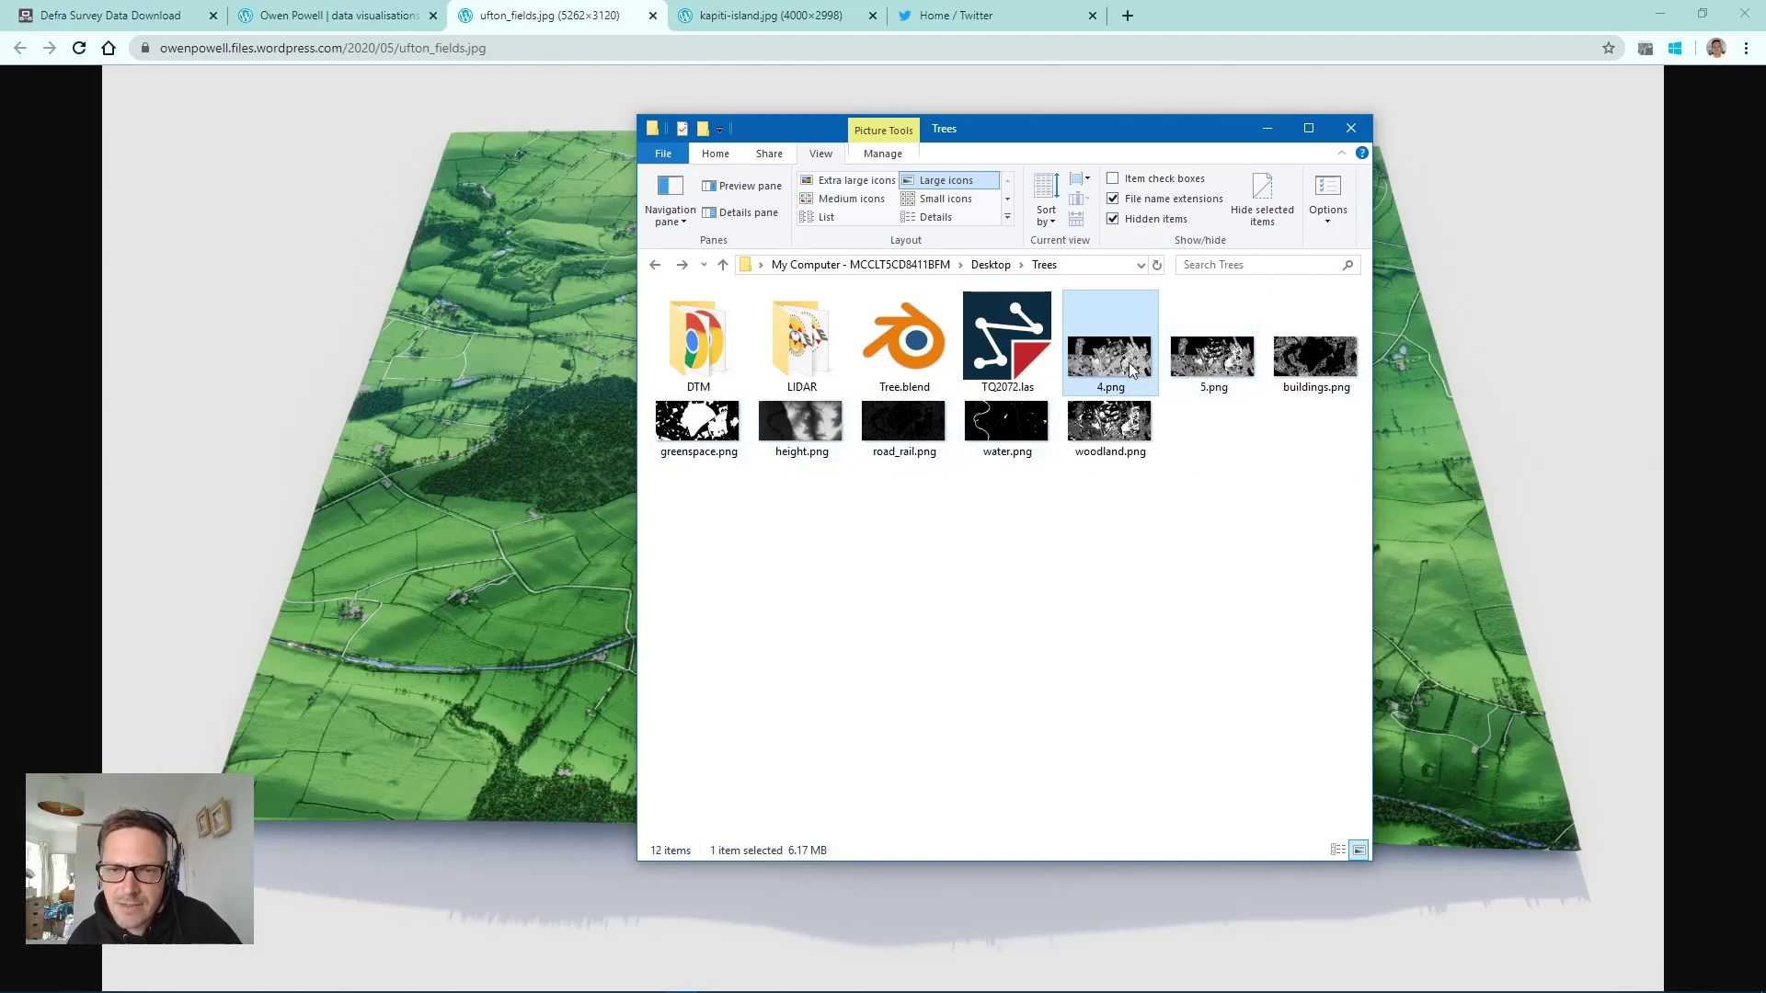
Step: Open the 10001 x 4817 4.png mask in Picasa Photo Viewer
mouse_move(1130, 368)
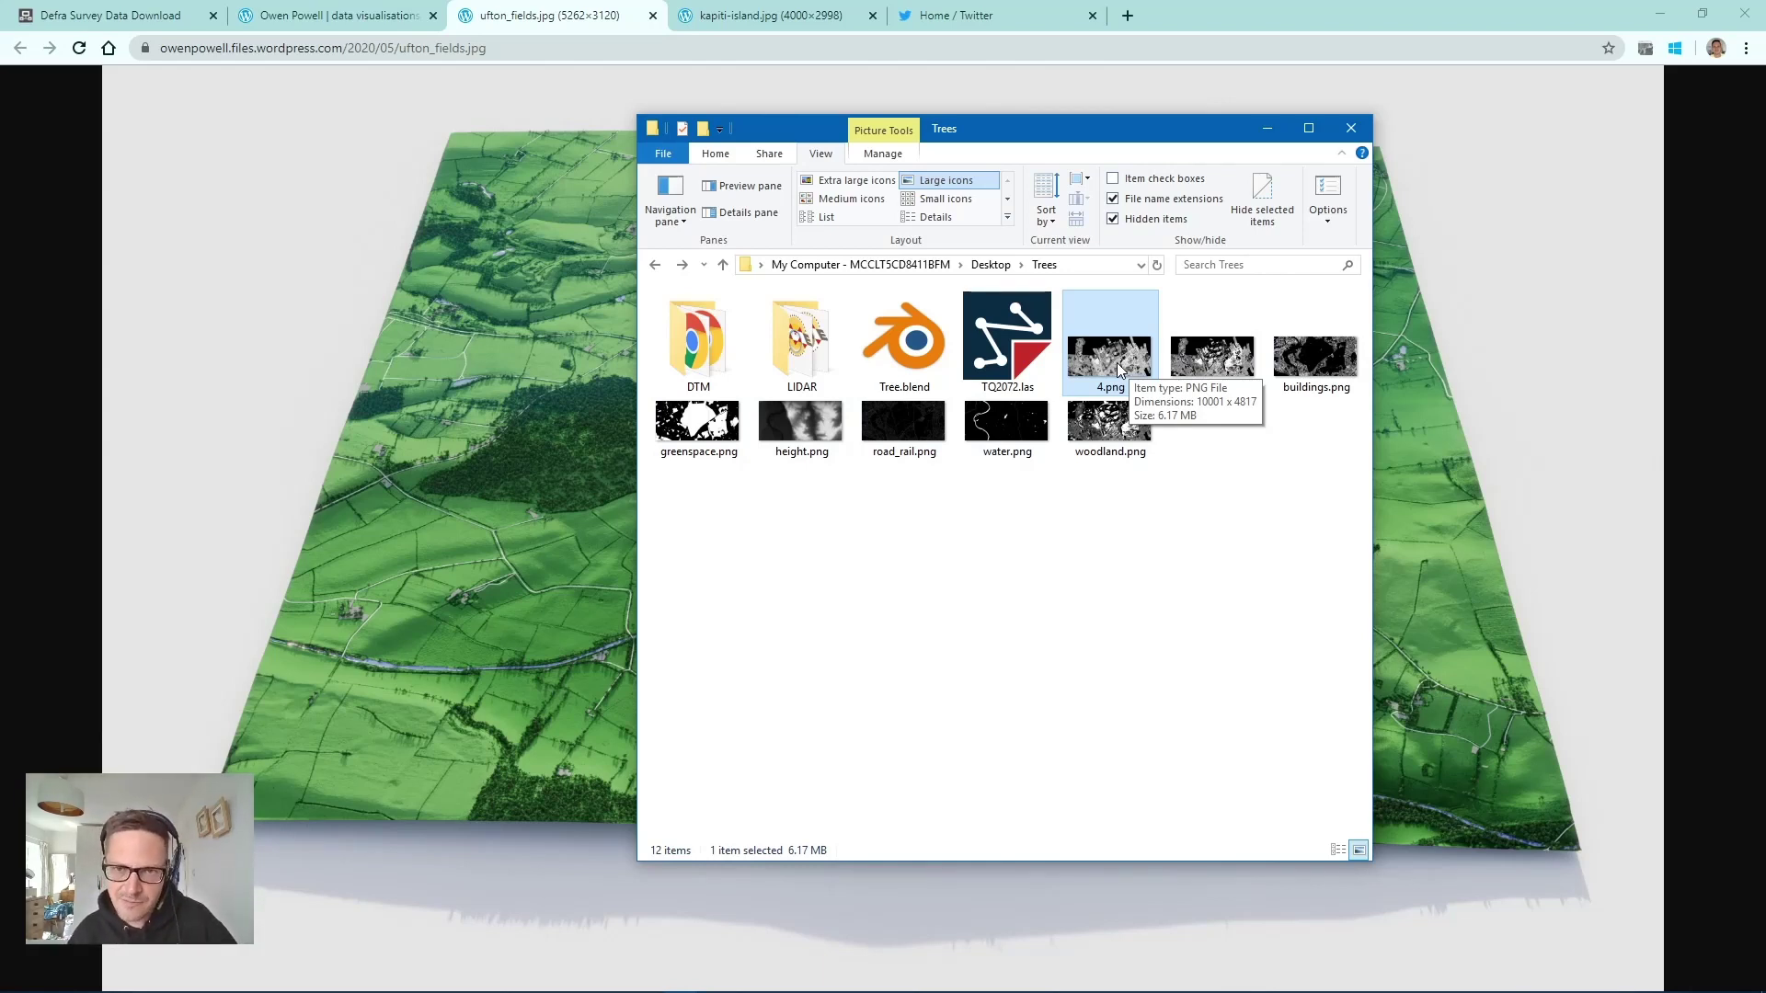
double_click(1119, 368)
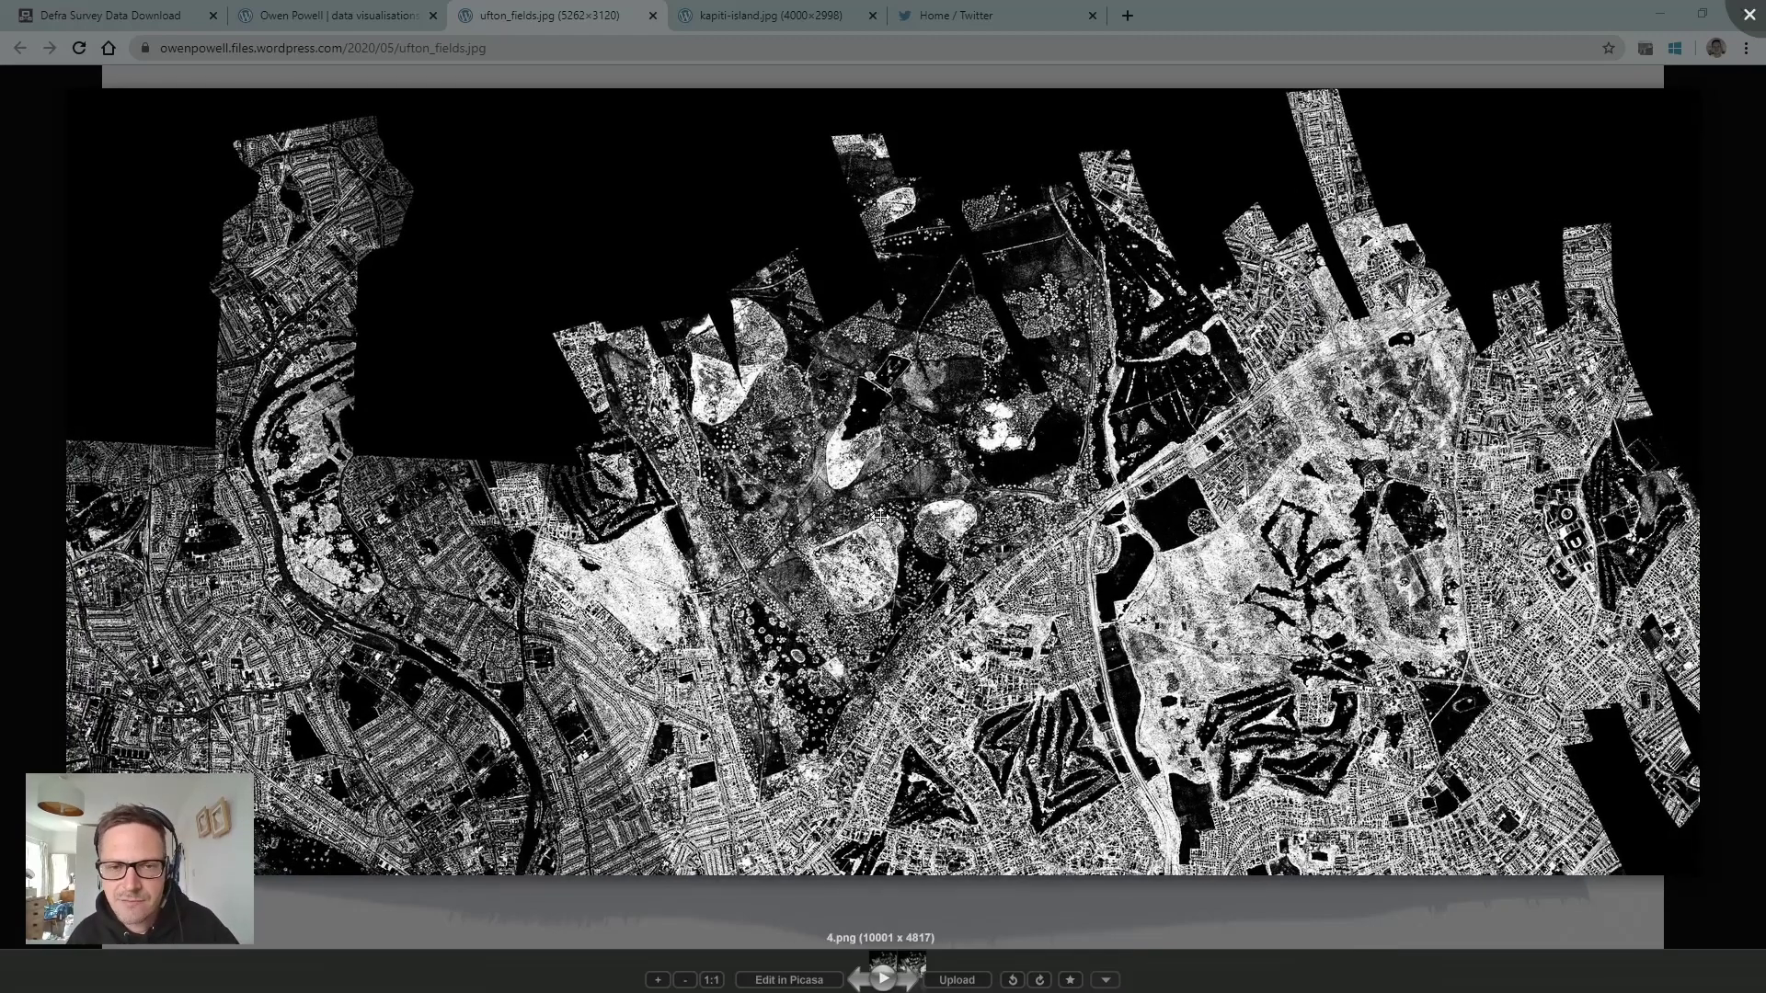
Step: Step through the 5, buildings, greenspace, height, road_rail, water and woodland masks
key("Right")
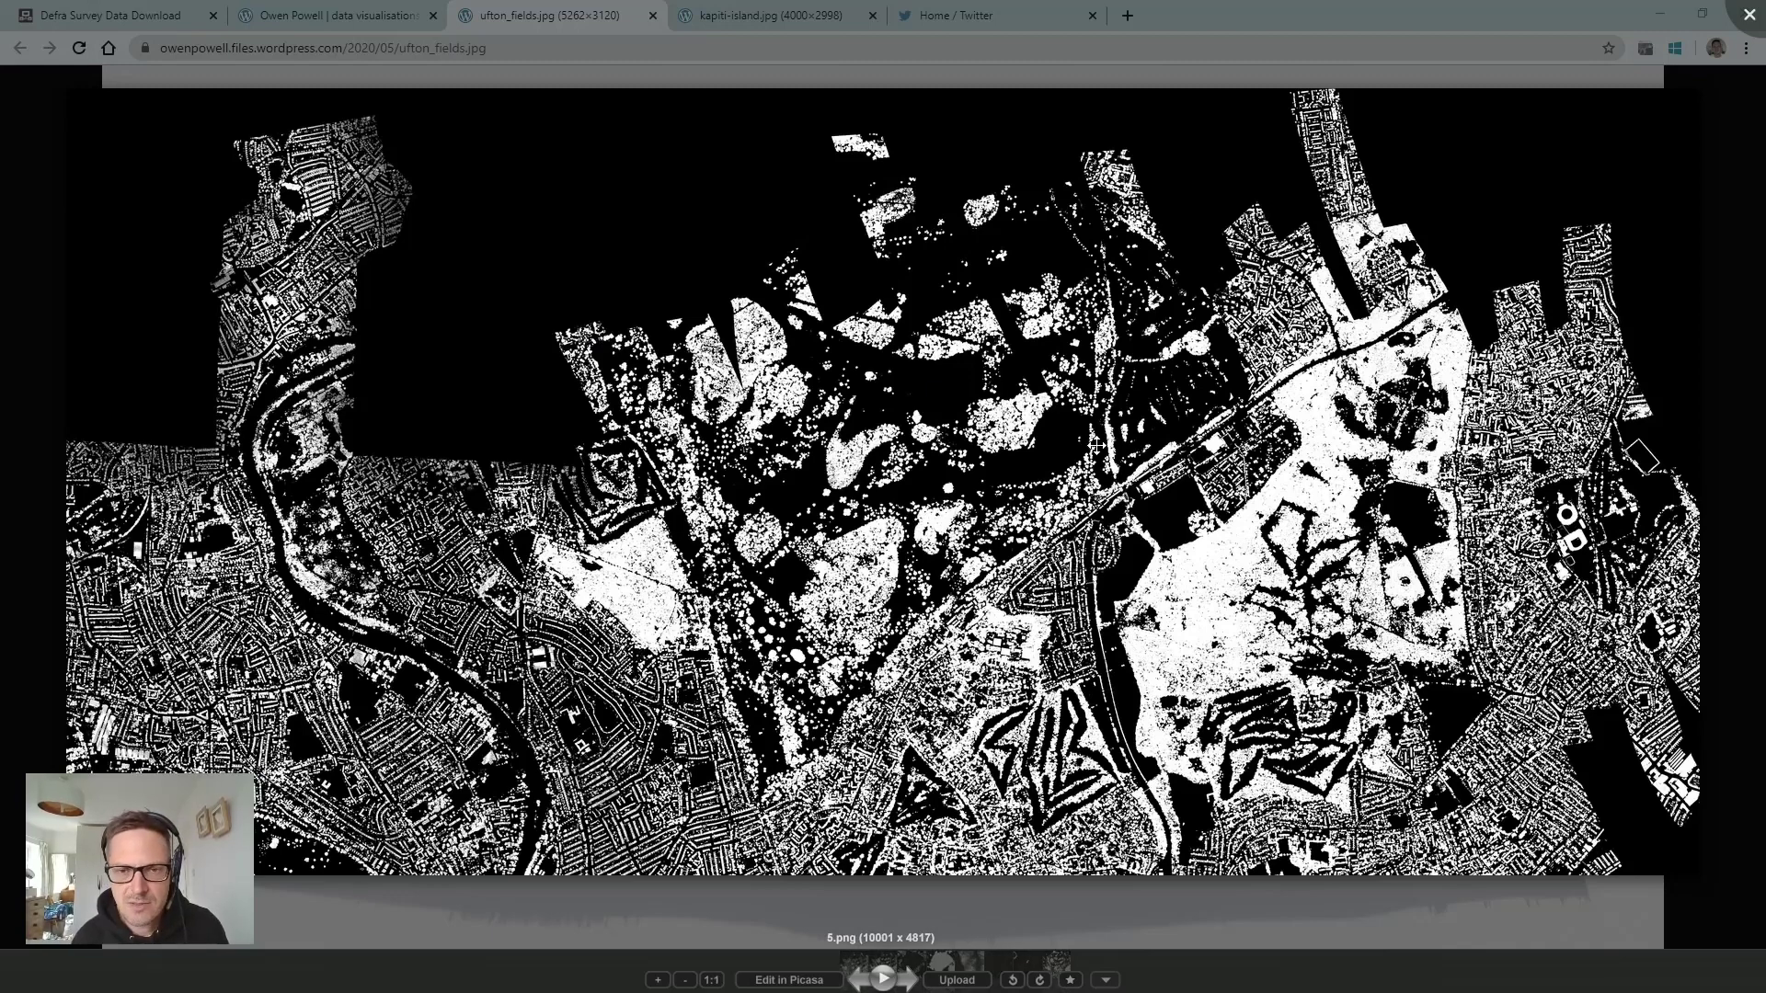
key("Right")
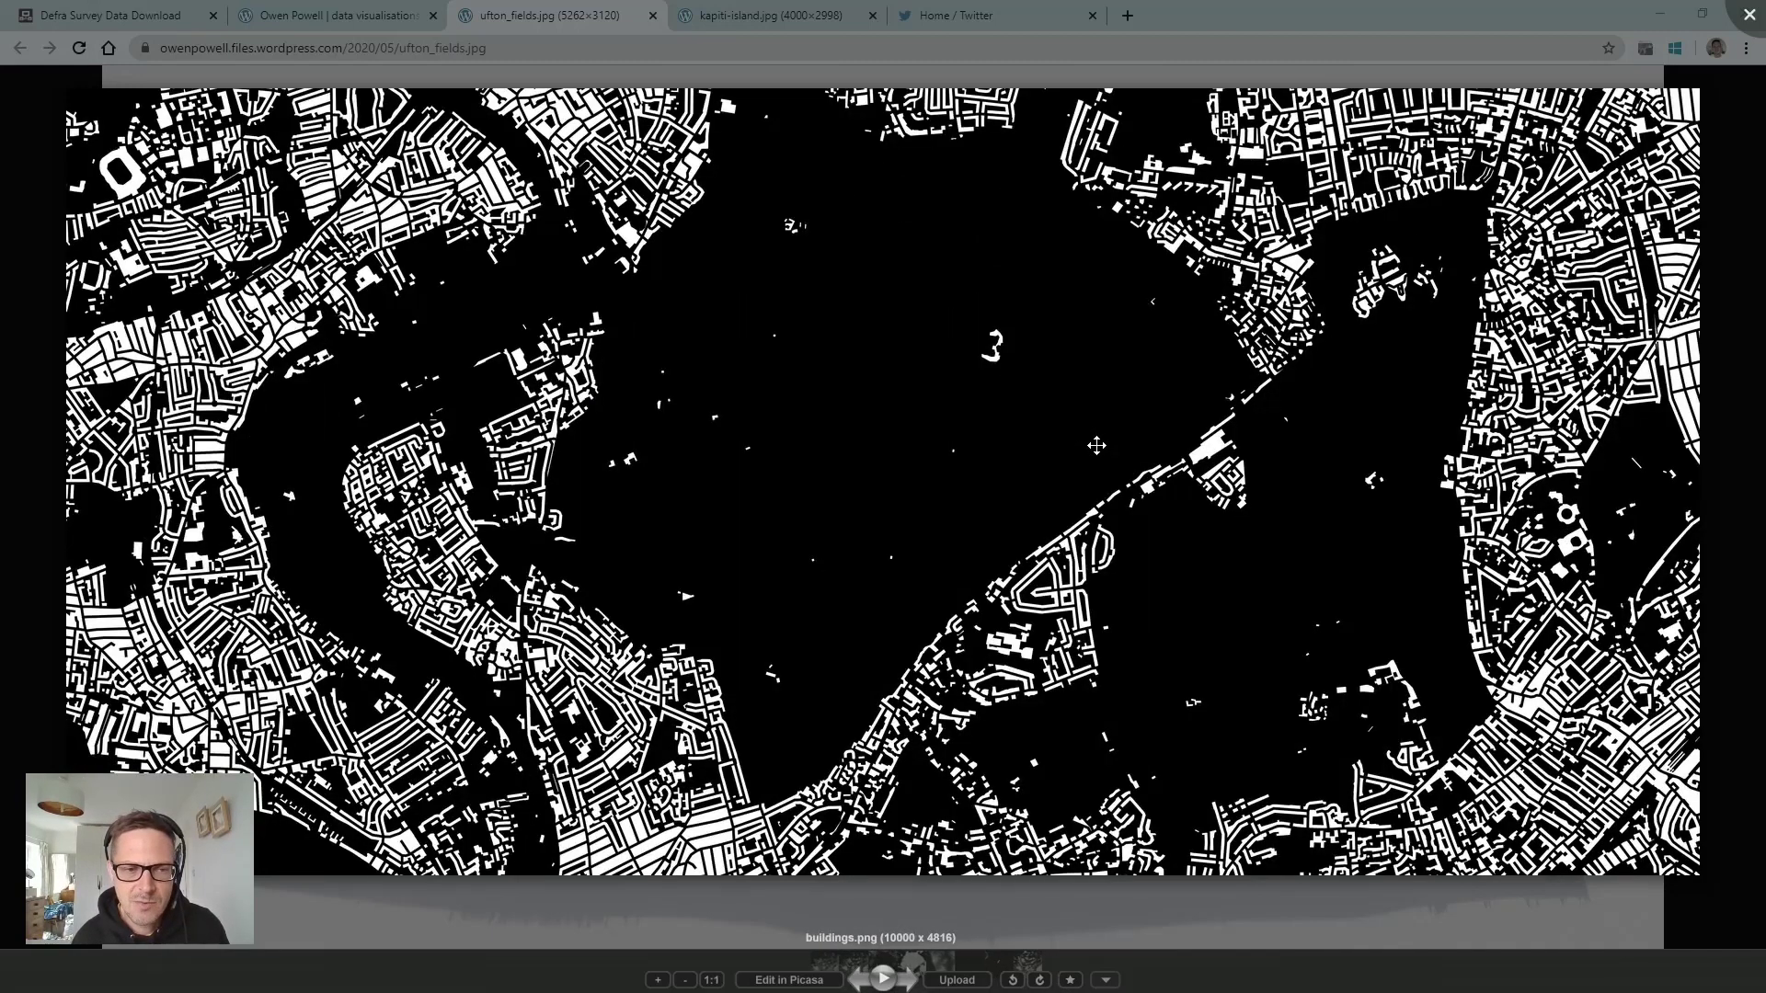
key("Right")
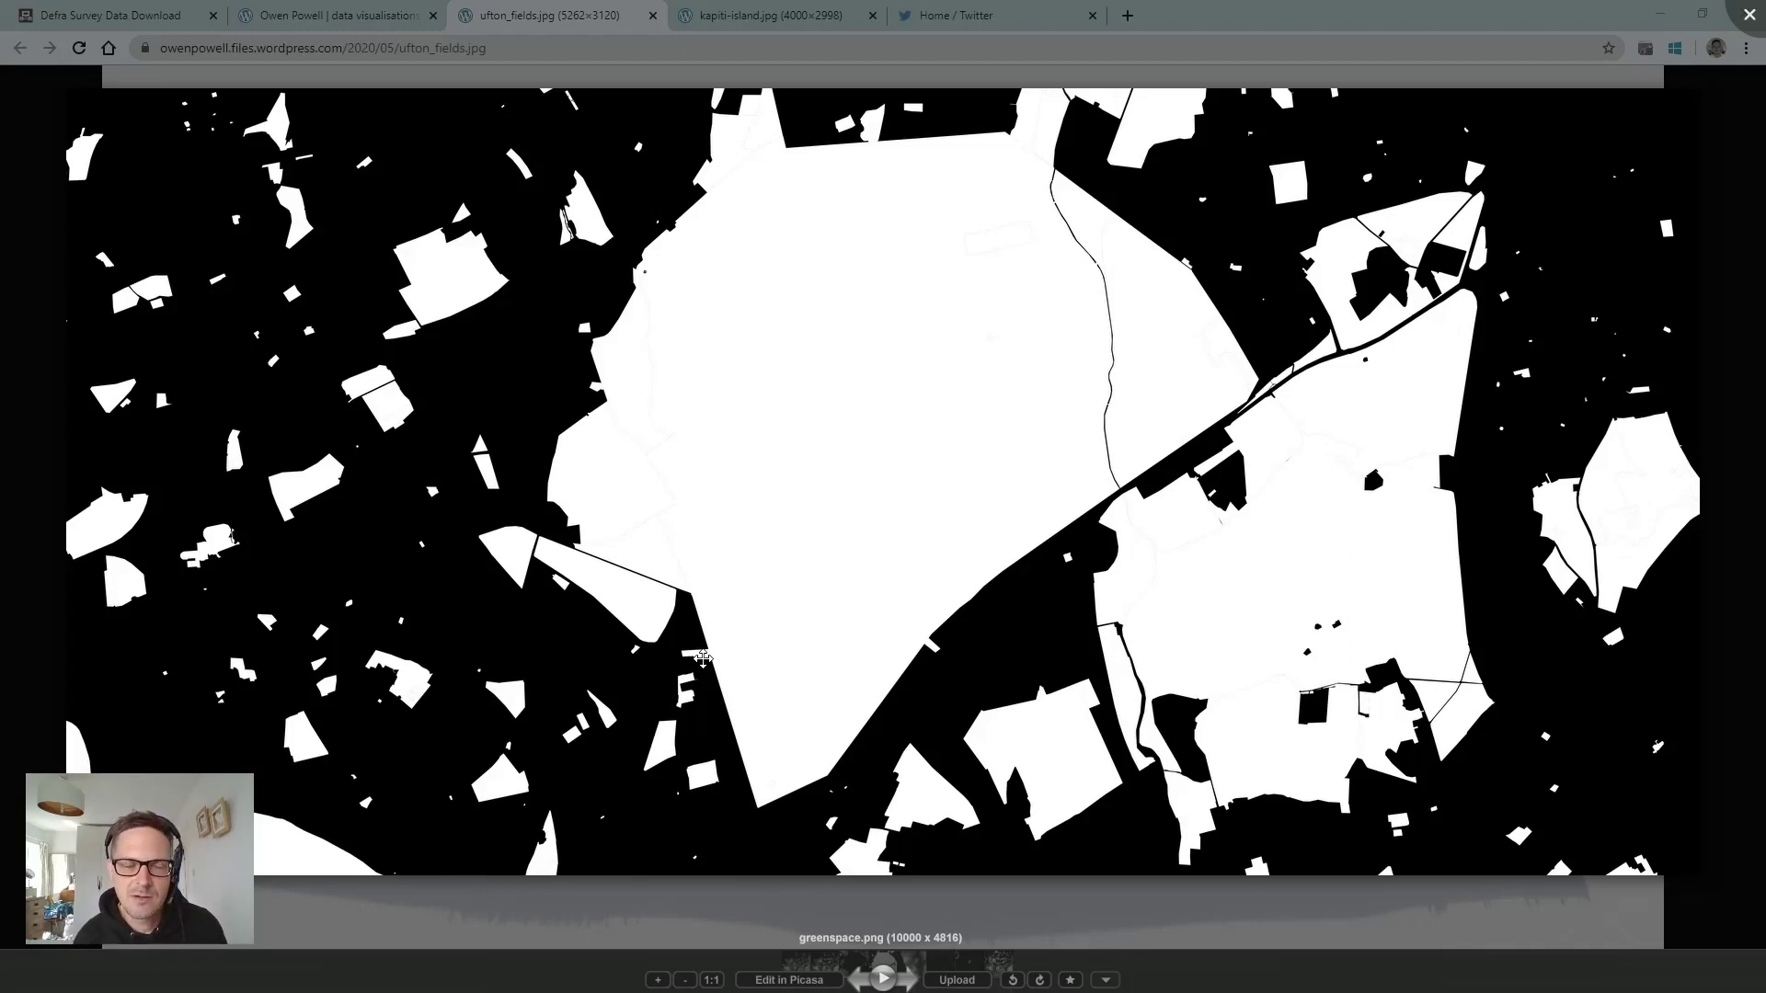
key("Right")
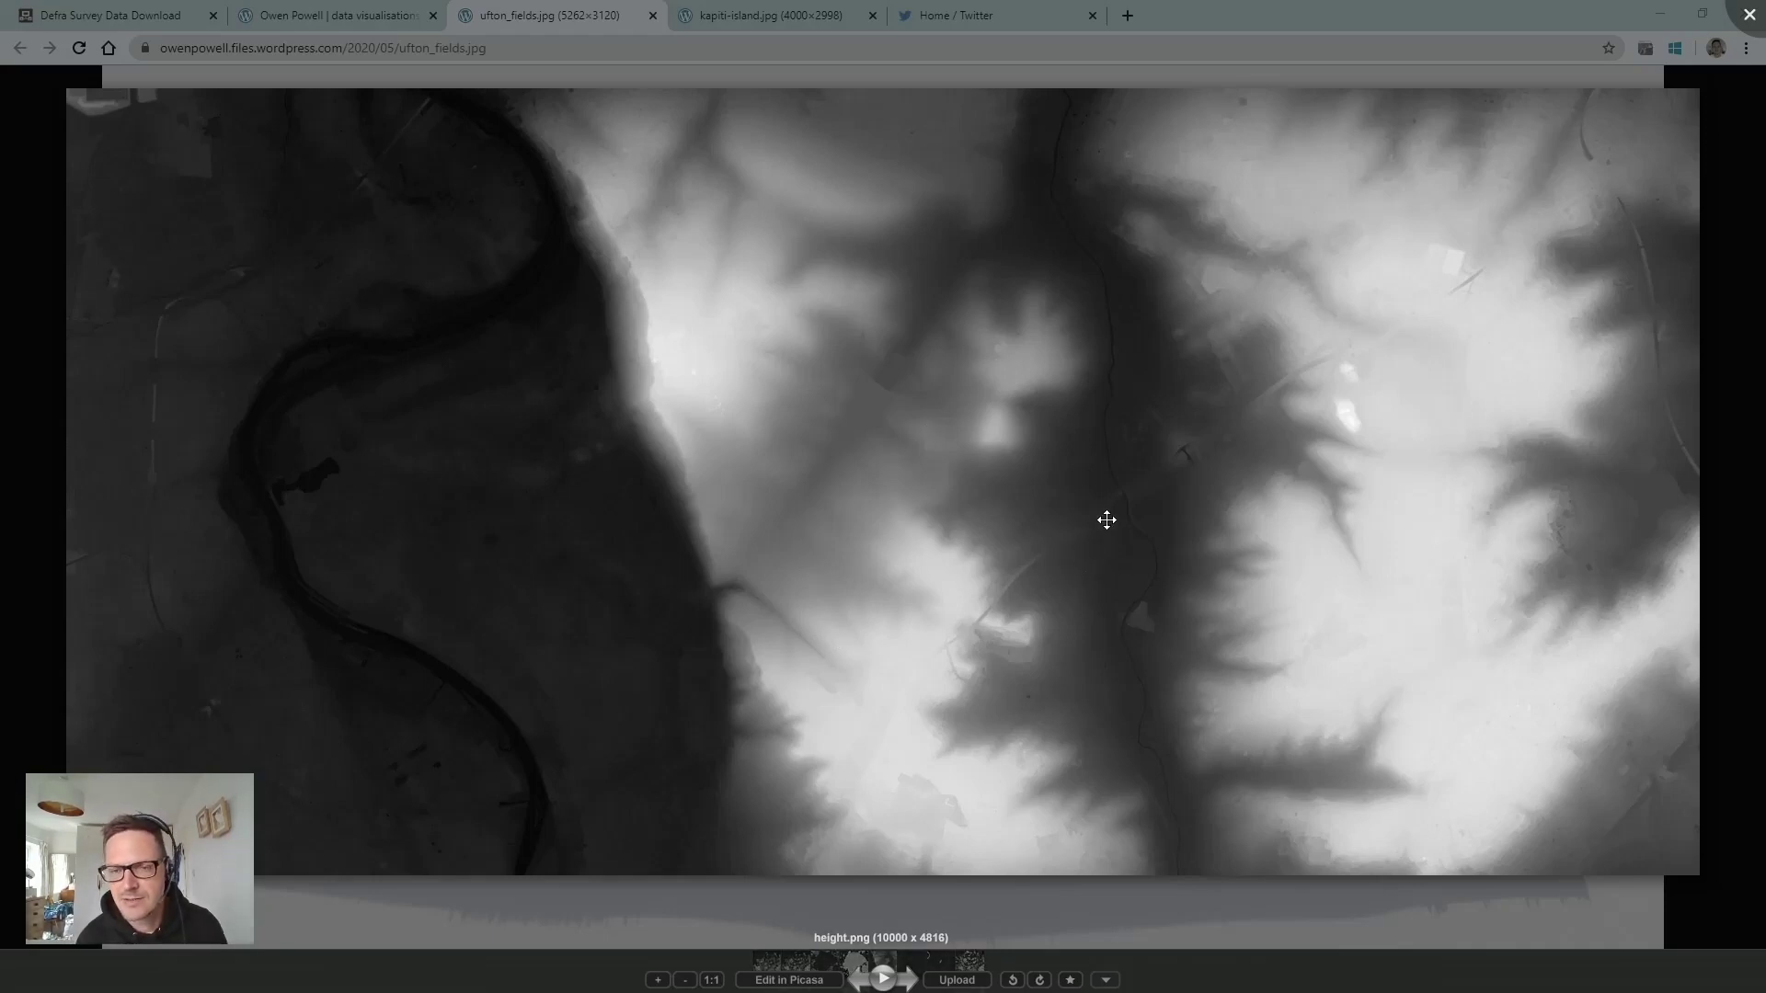
key("Right")
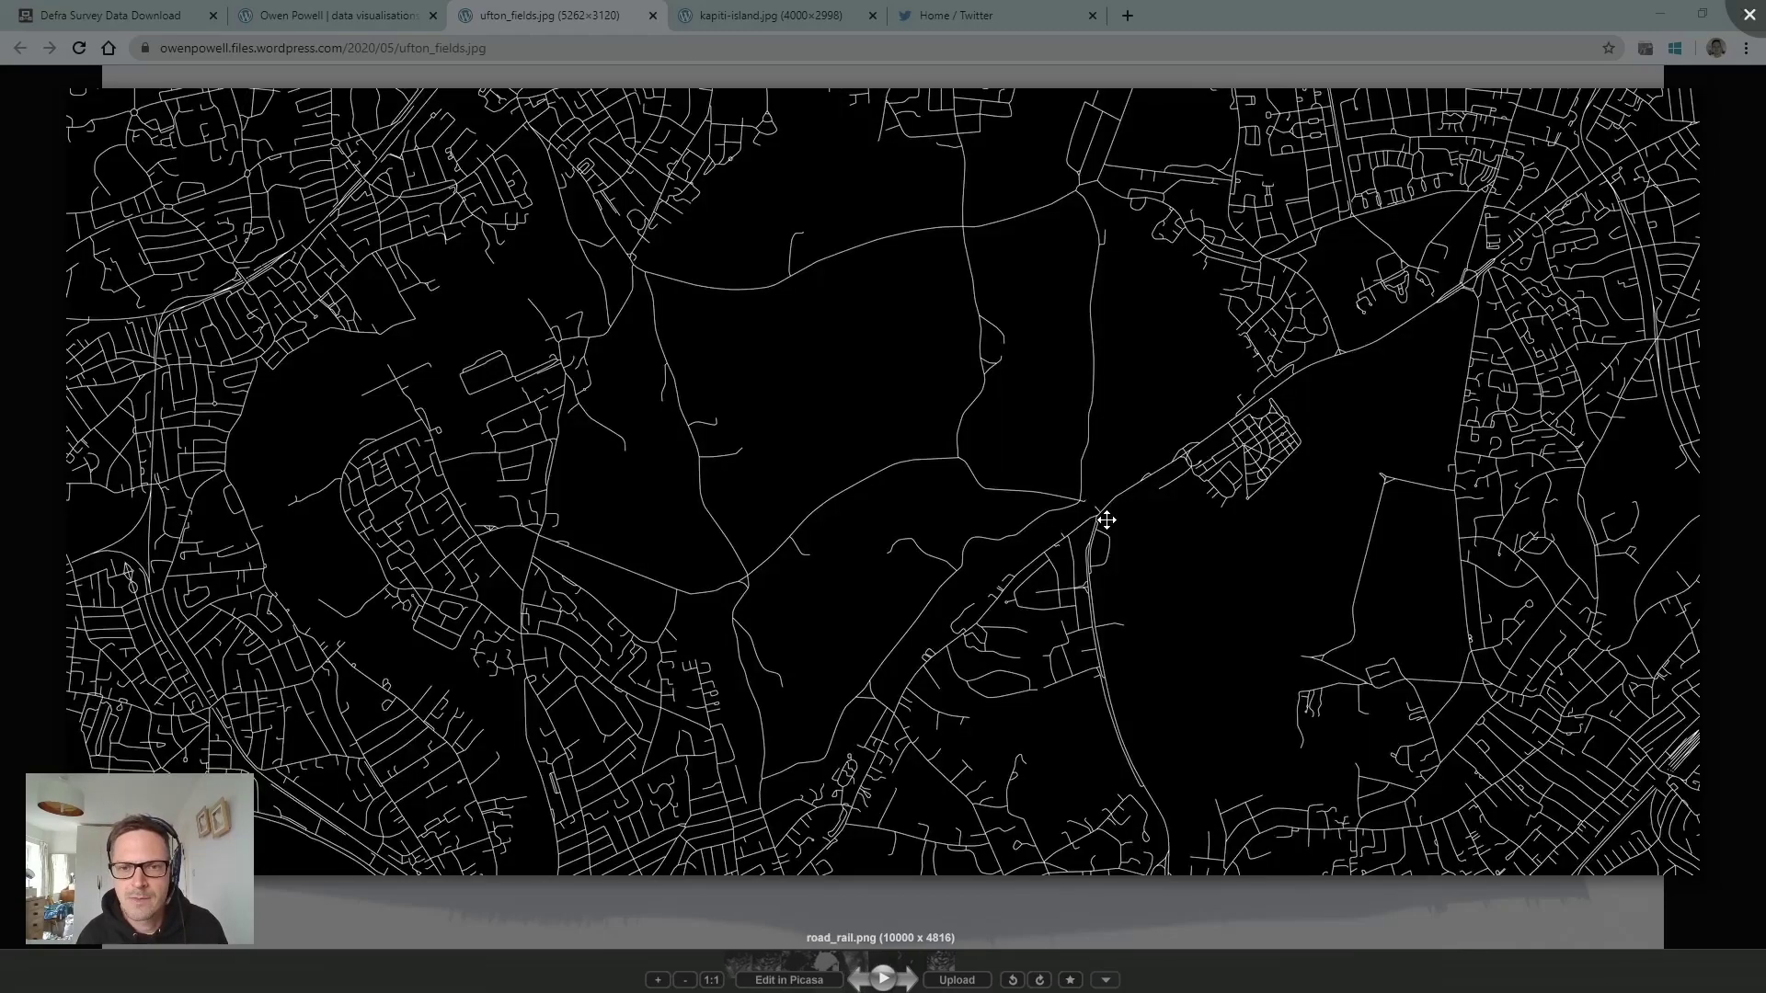
key("Right")
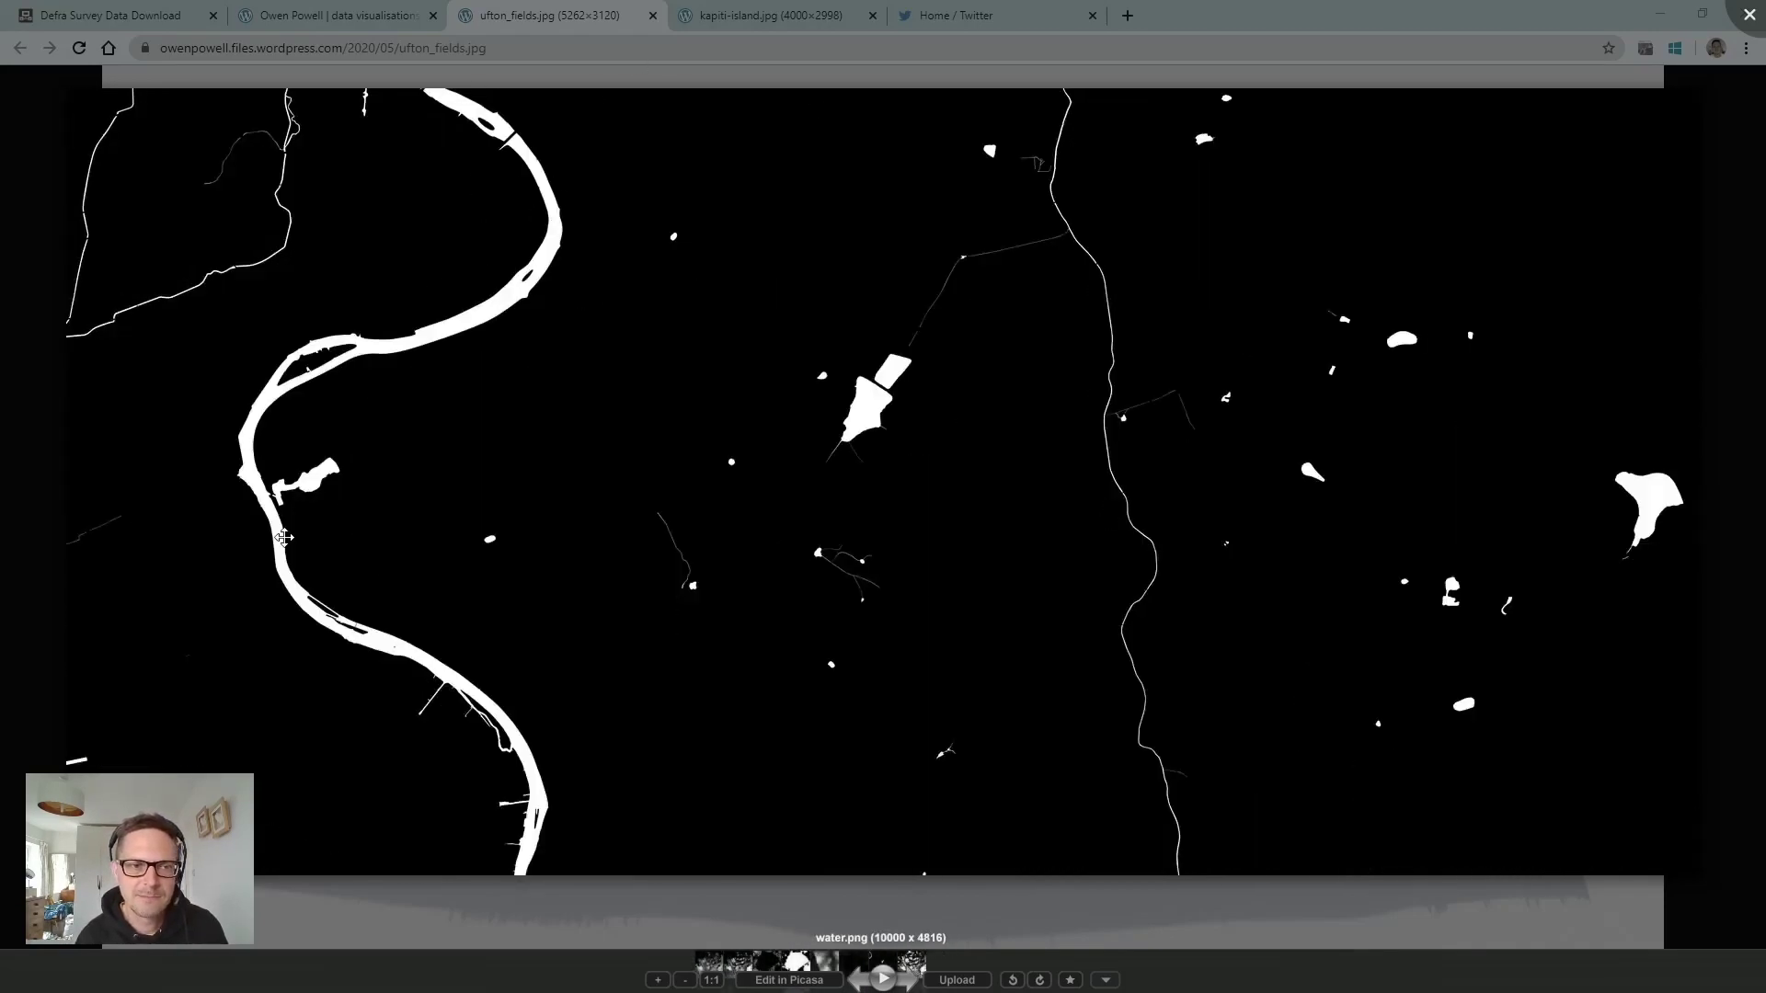
key("Right")
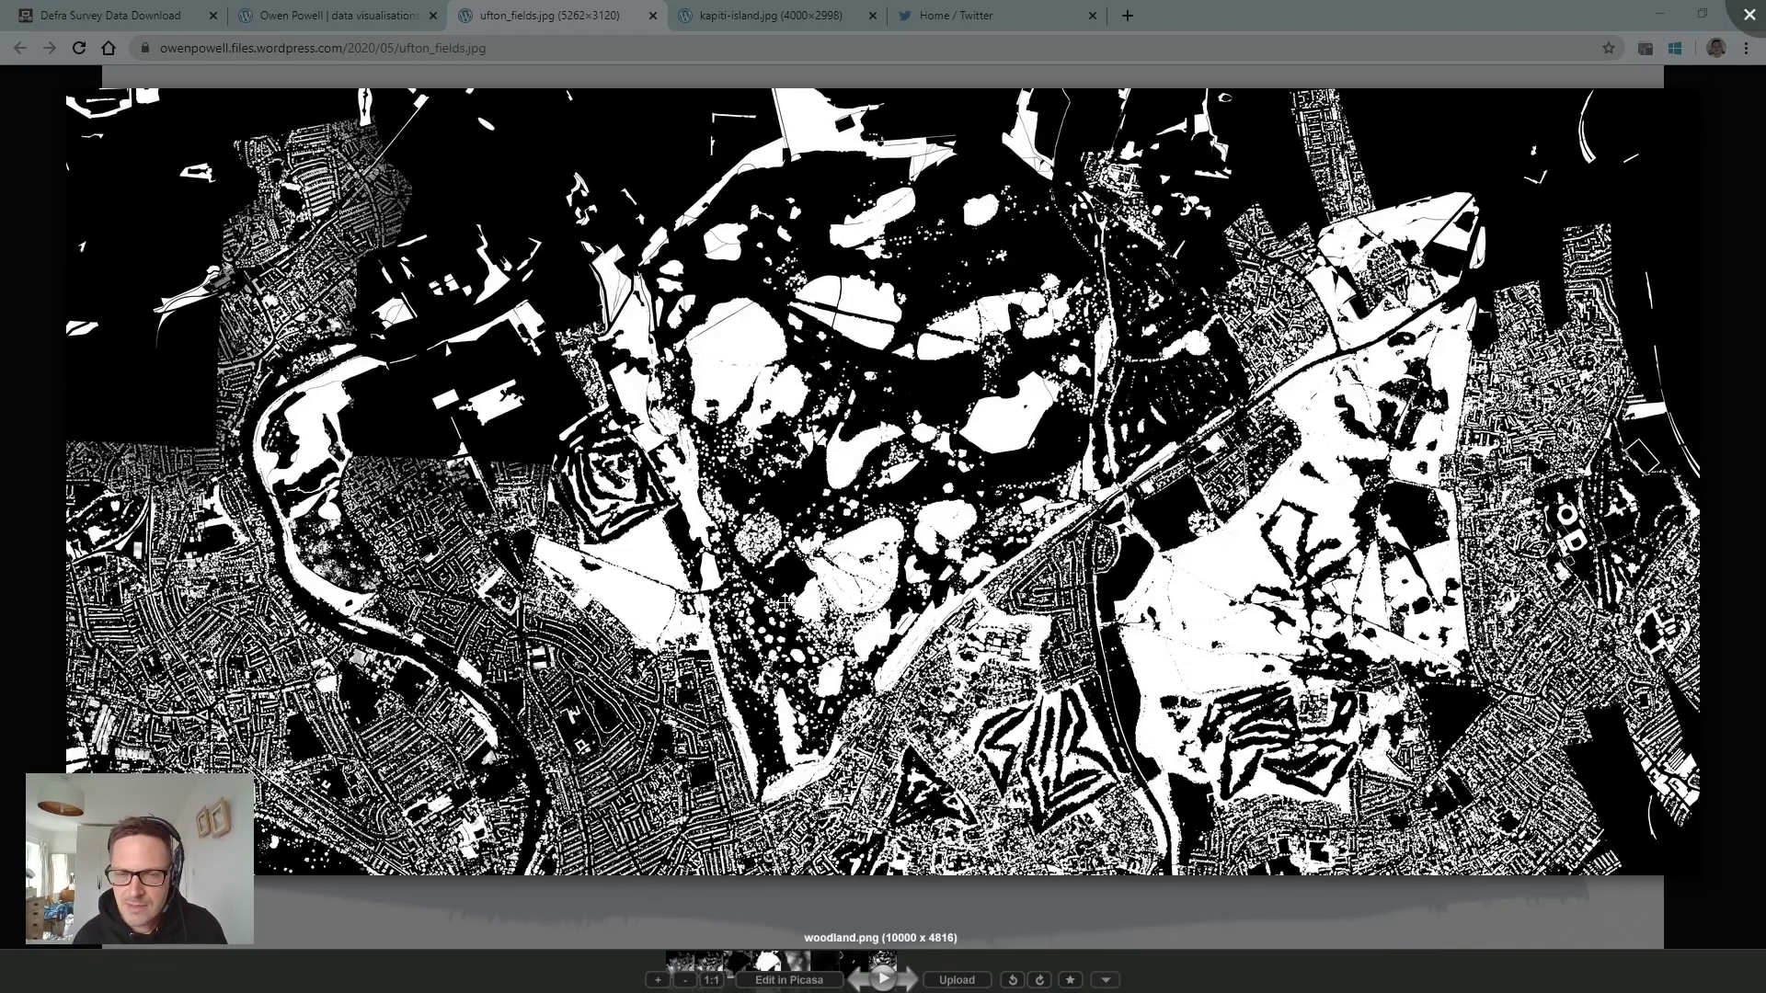
Step: Return to woodland.png, zoom in and out, then switch to the ArcGIS Pro scene
key("Right")
key("Right")
key("Right")
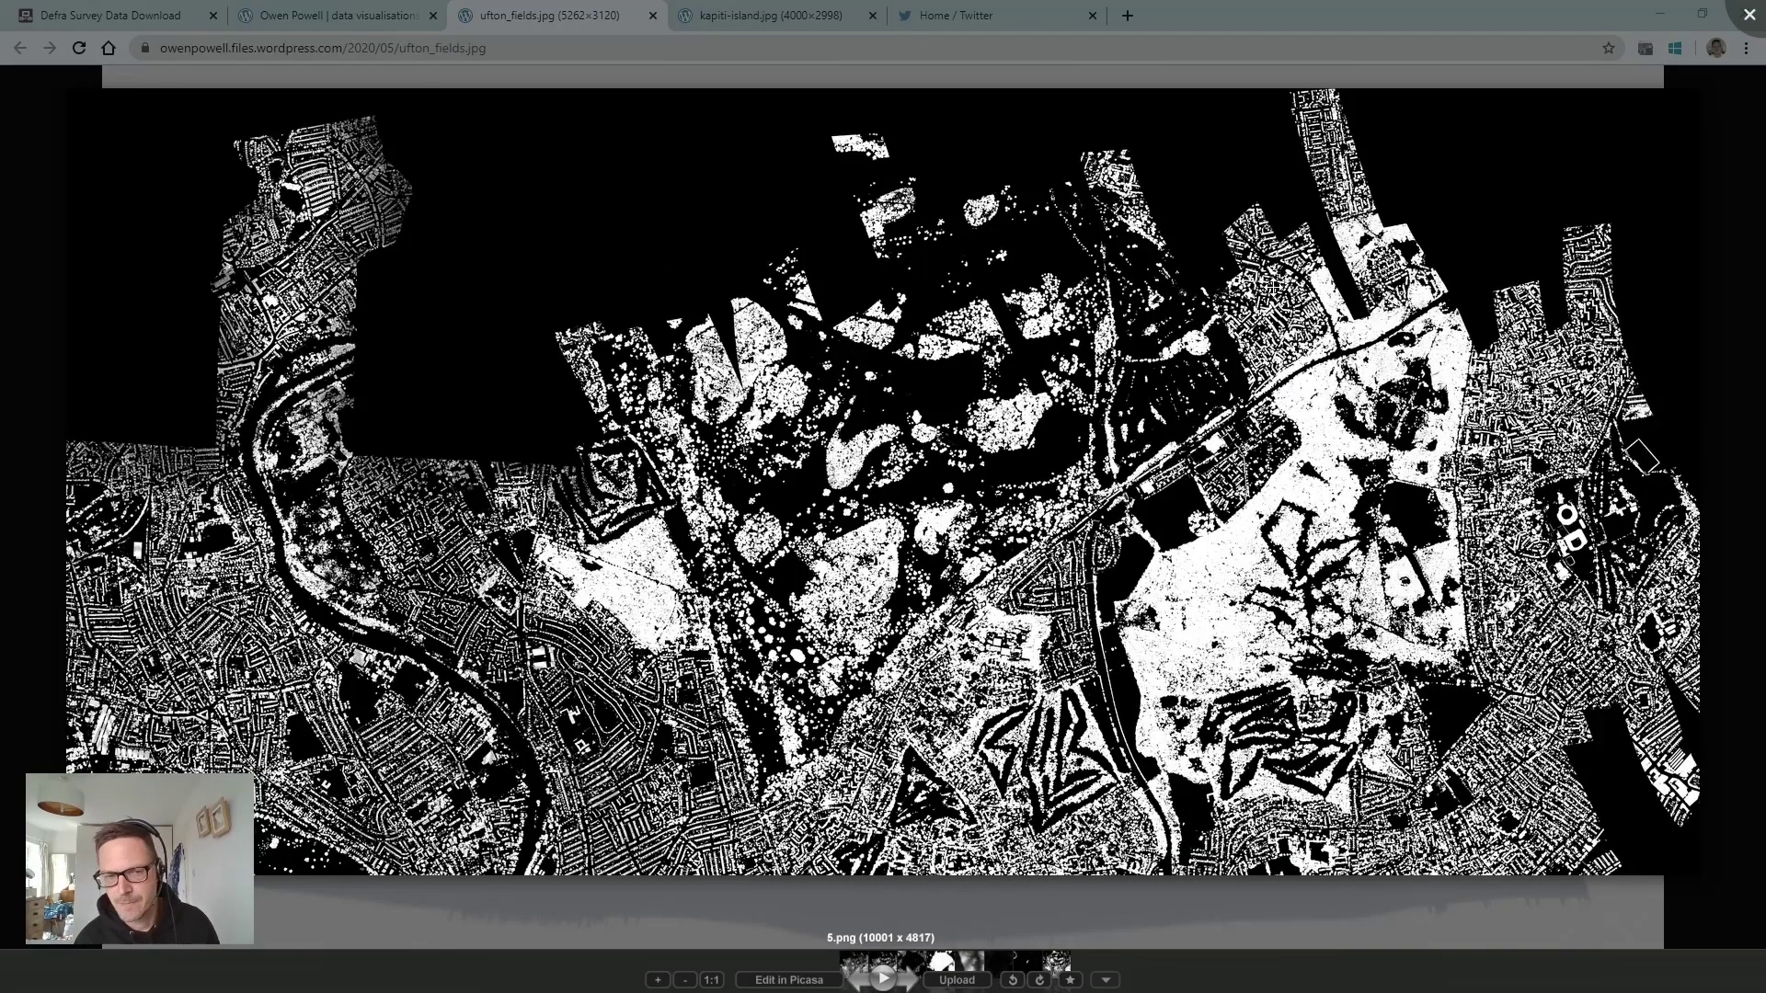
key("Right")
key("Left")
key("Left")
key("Left")
key("Left")
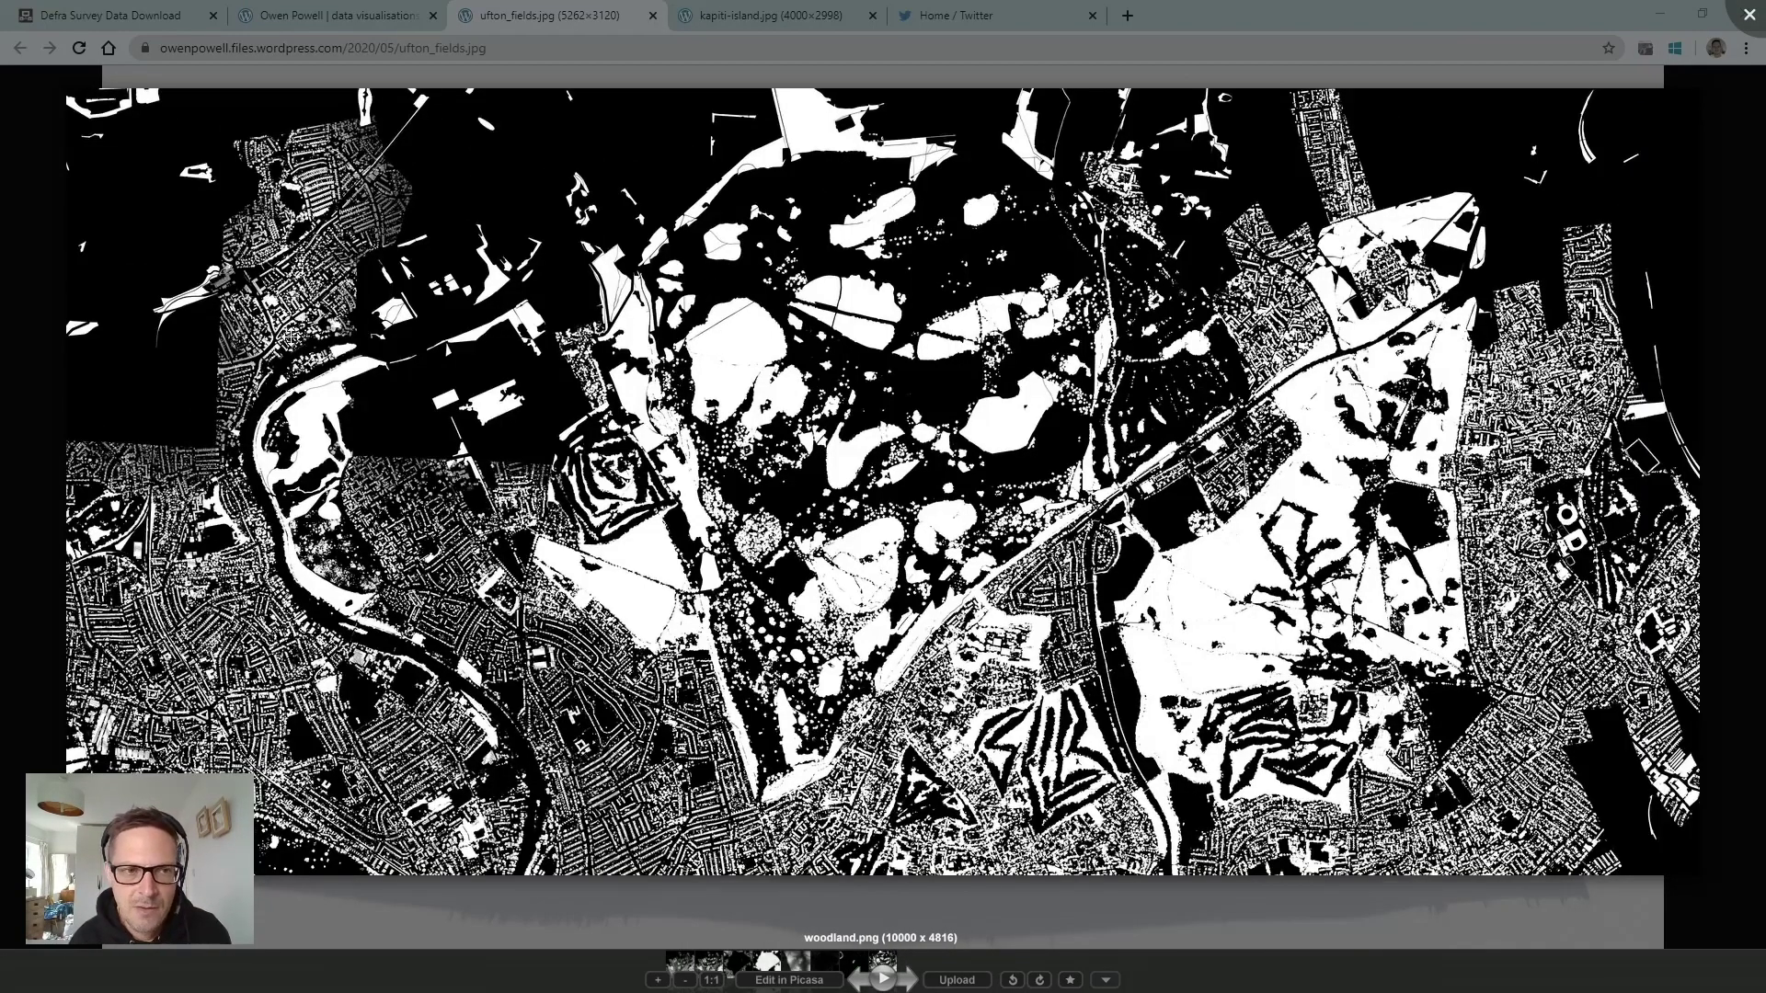
scroll(494, 571, "up", 5)
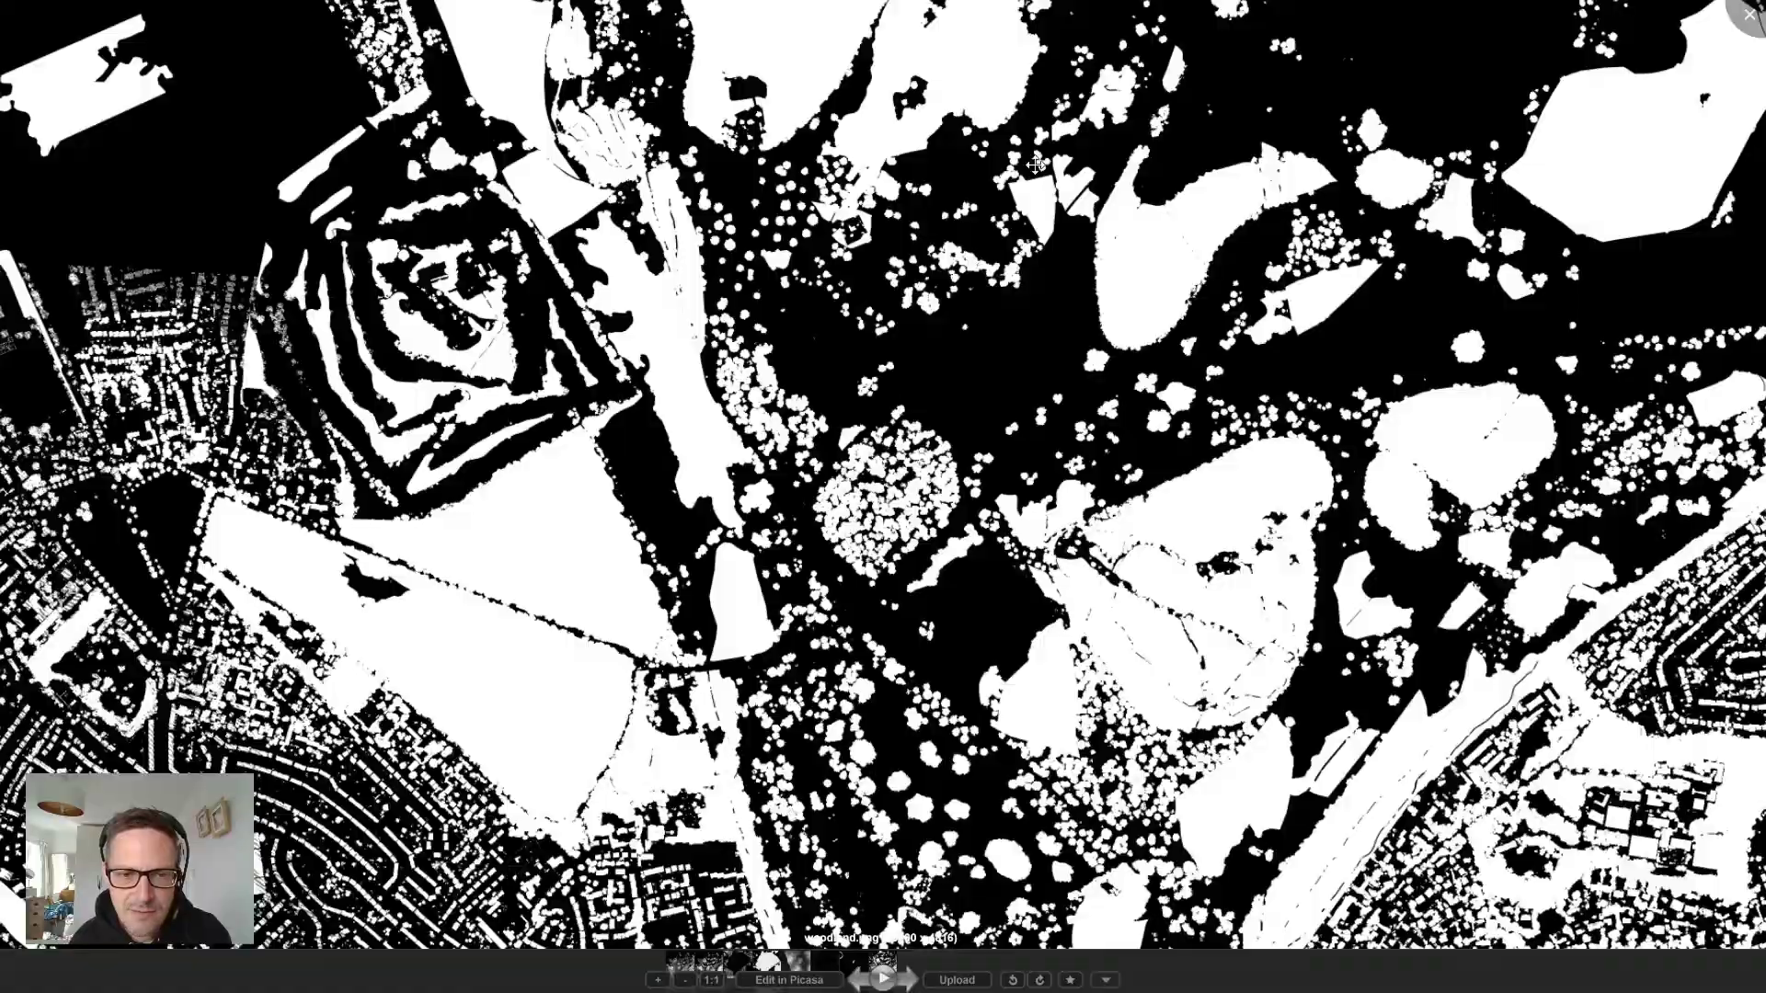
scroll(636, 335, "down", 5)
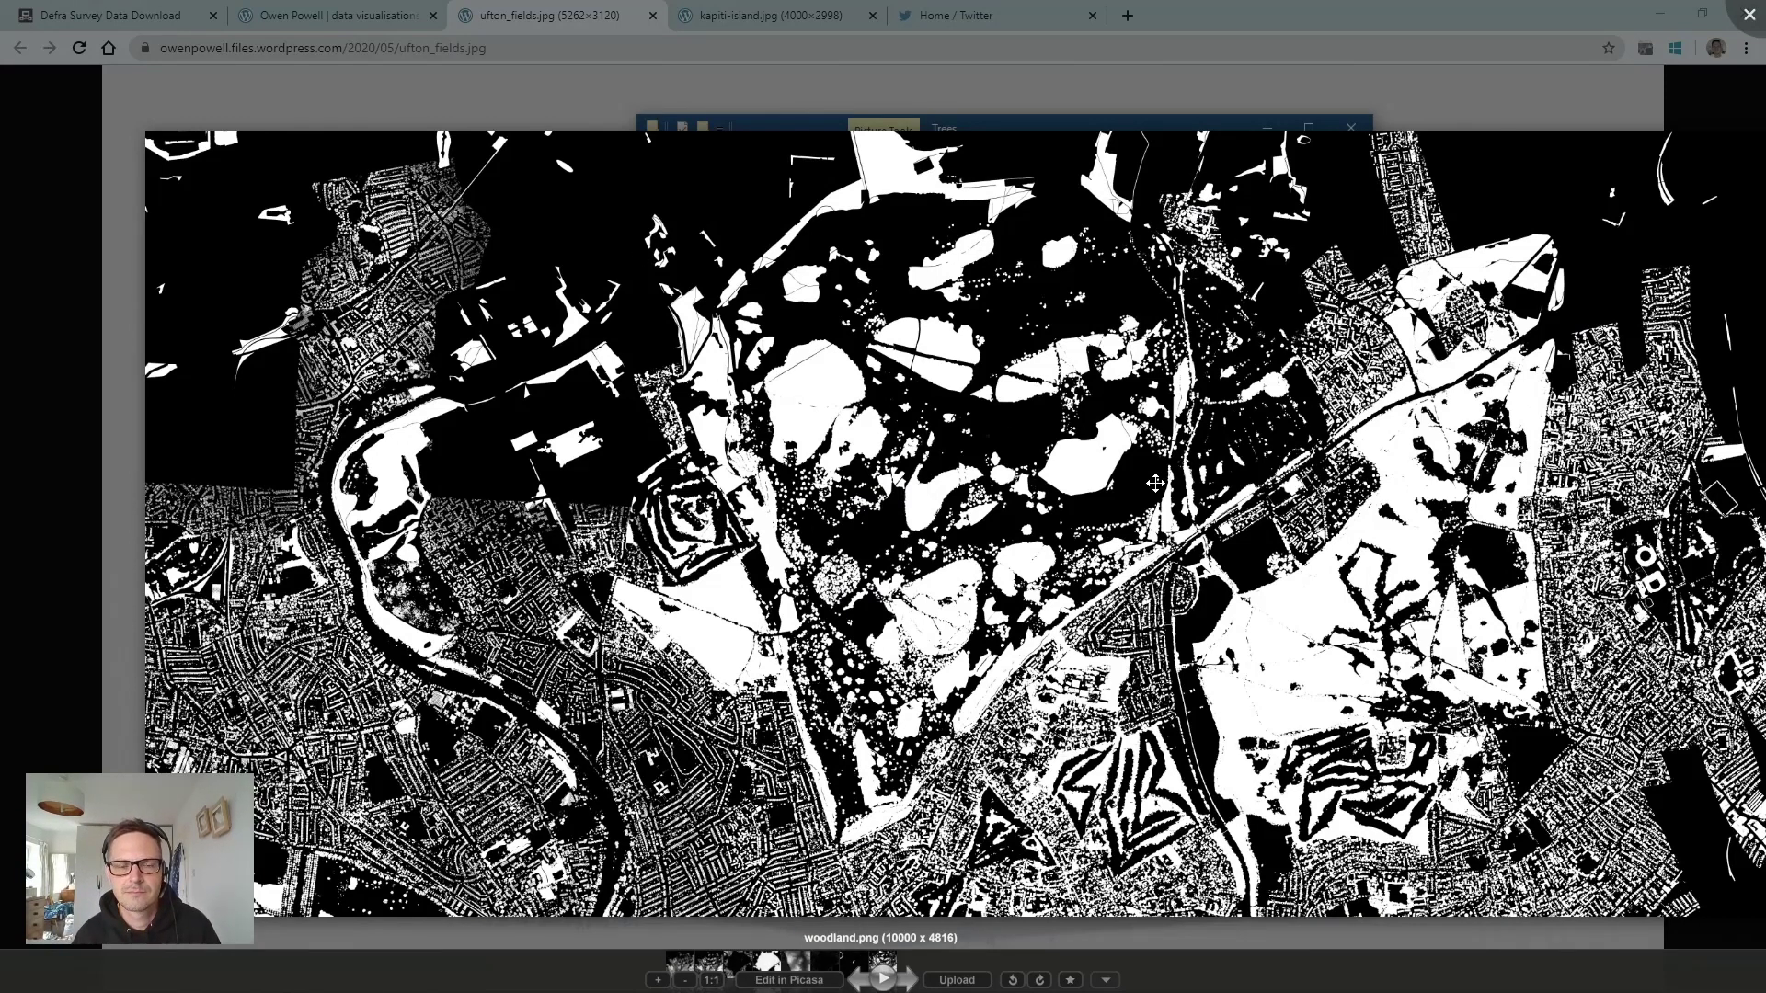
key("alt+Tab")
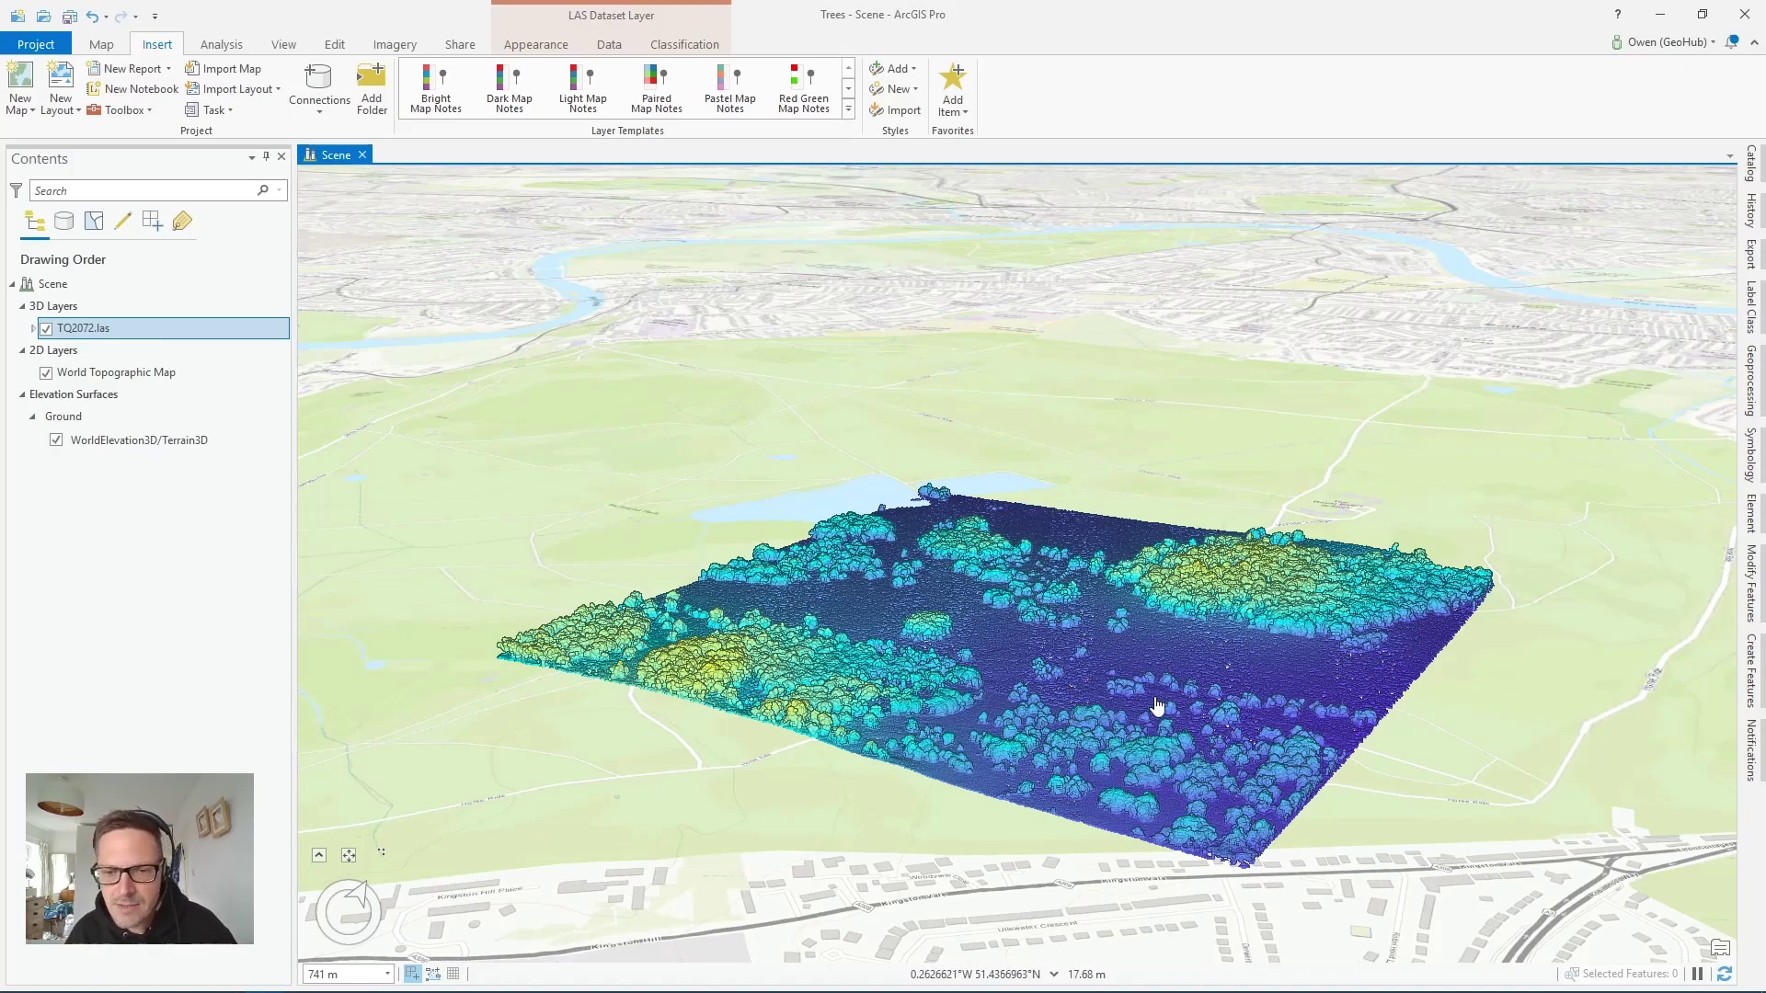
middle_click_drag(1073, 655, 1108, 763)
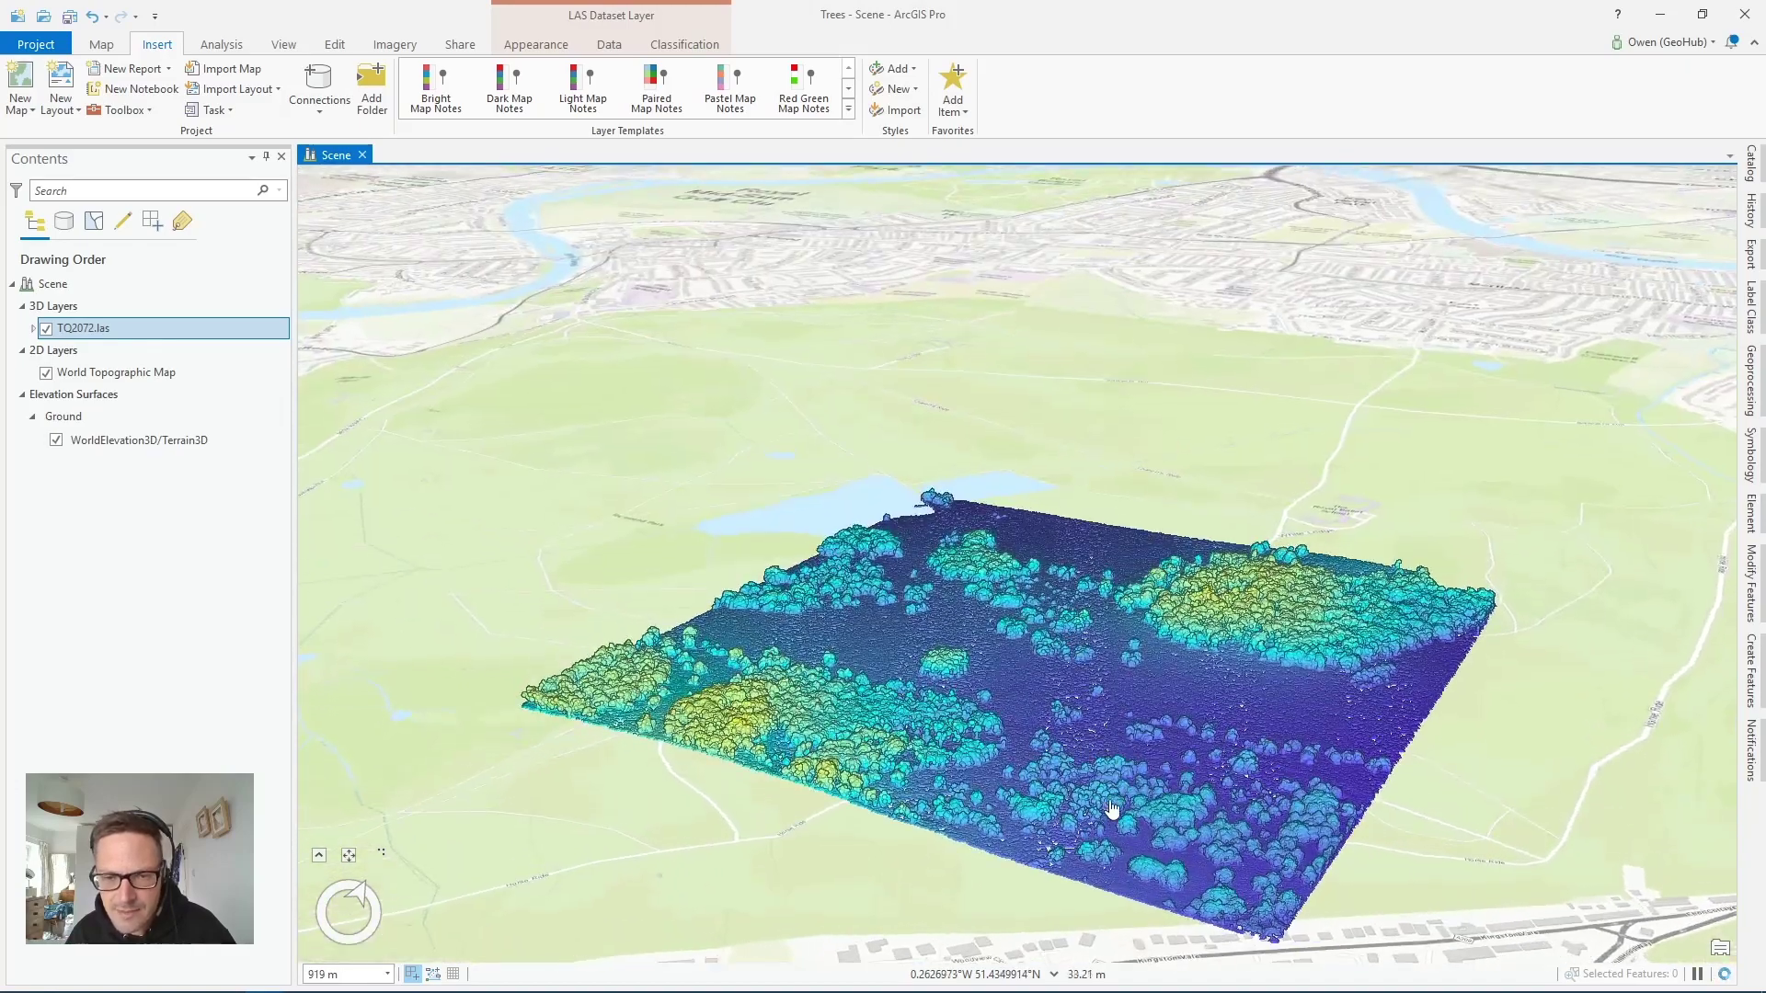
left_click_drag(1108, 764, 1101, 686)
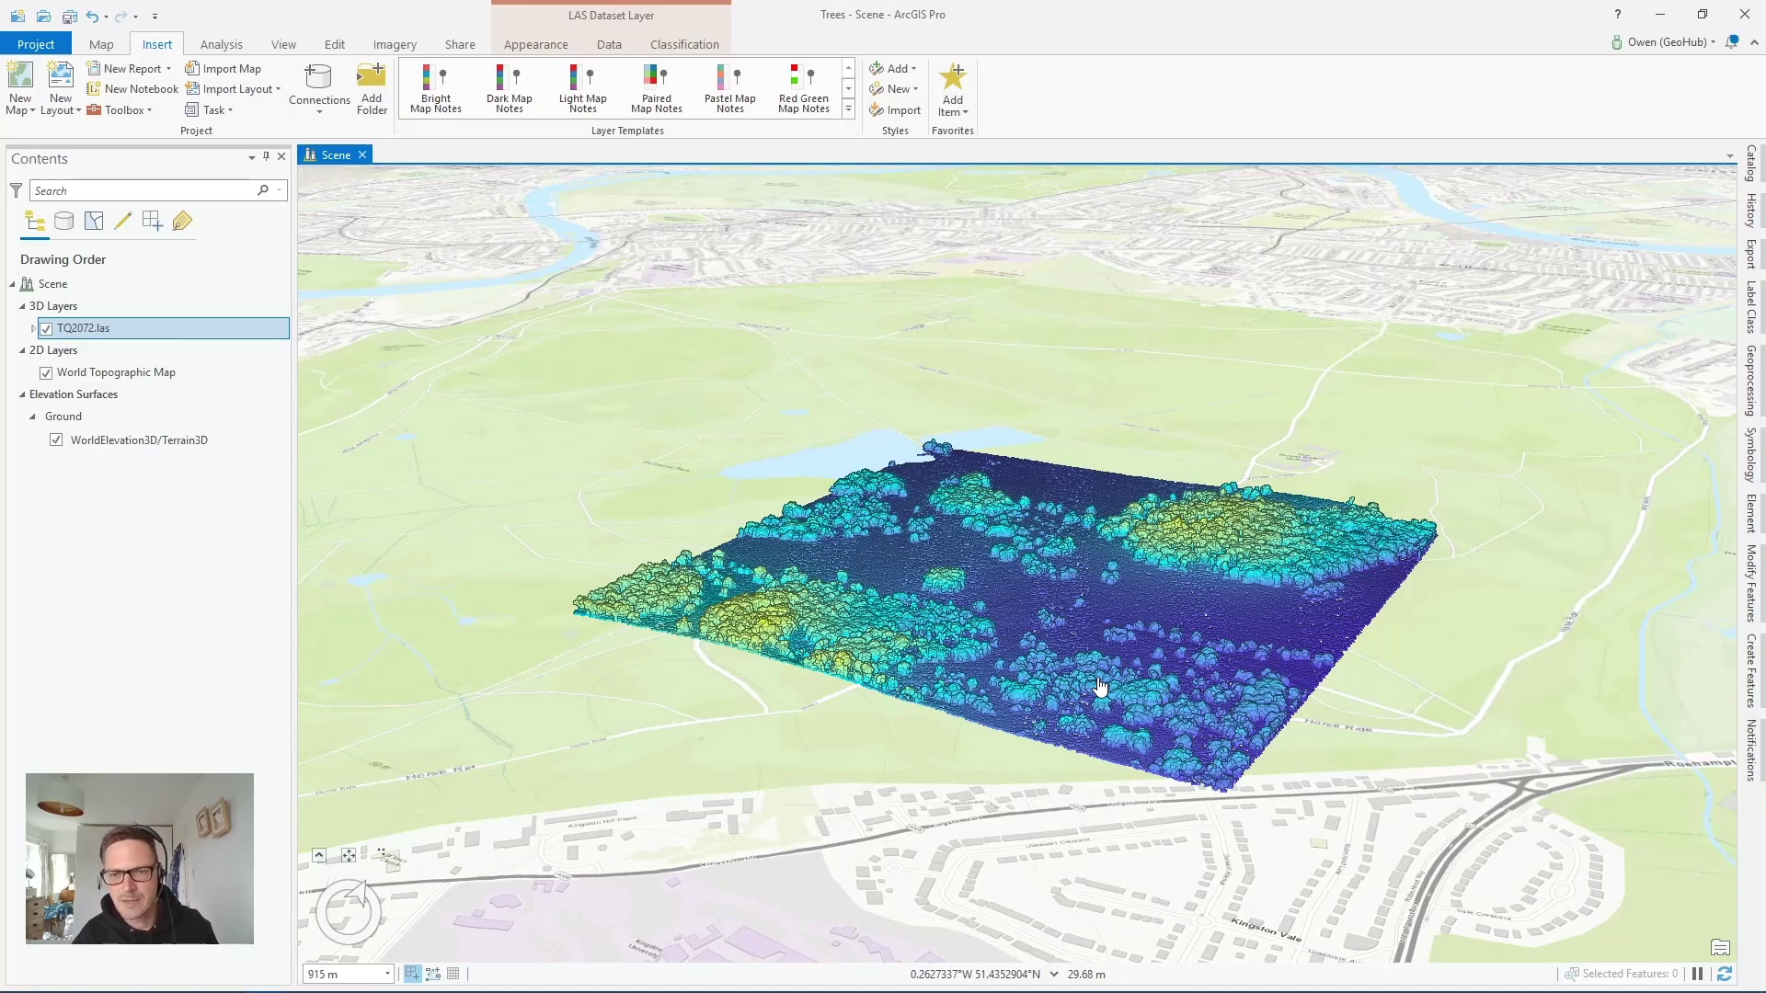
Step: Filter the TQ2072.las layer to class 5 High Vegetation so only tree canopies show
right_click(89, 331)
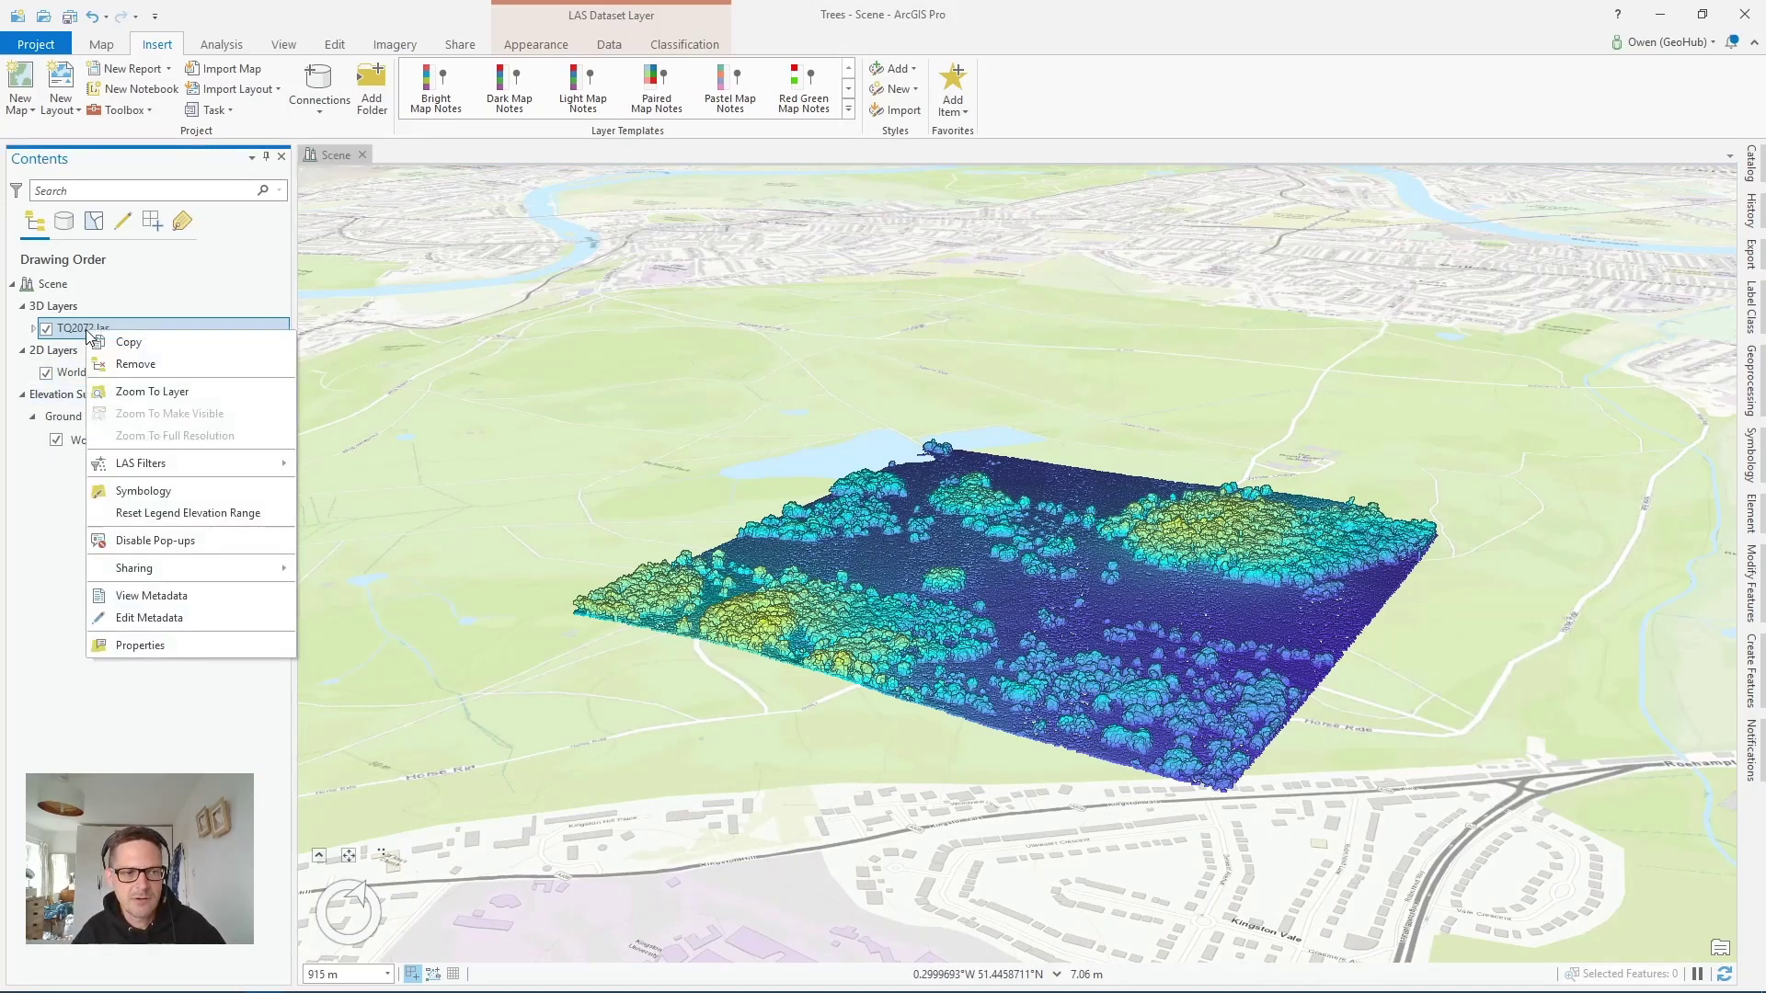
left_click(133, 648)
left_click_drag(1028, 320, 773, 247)
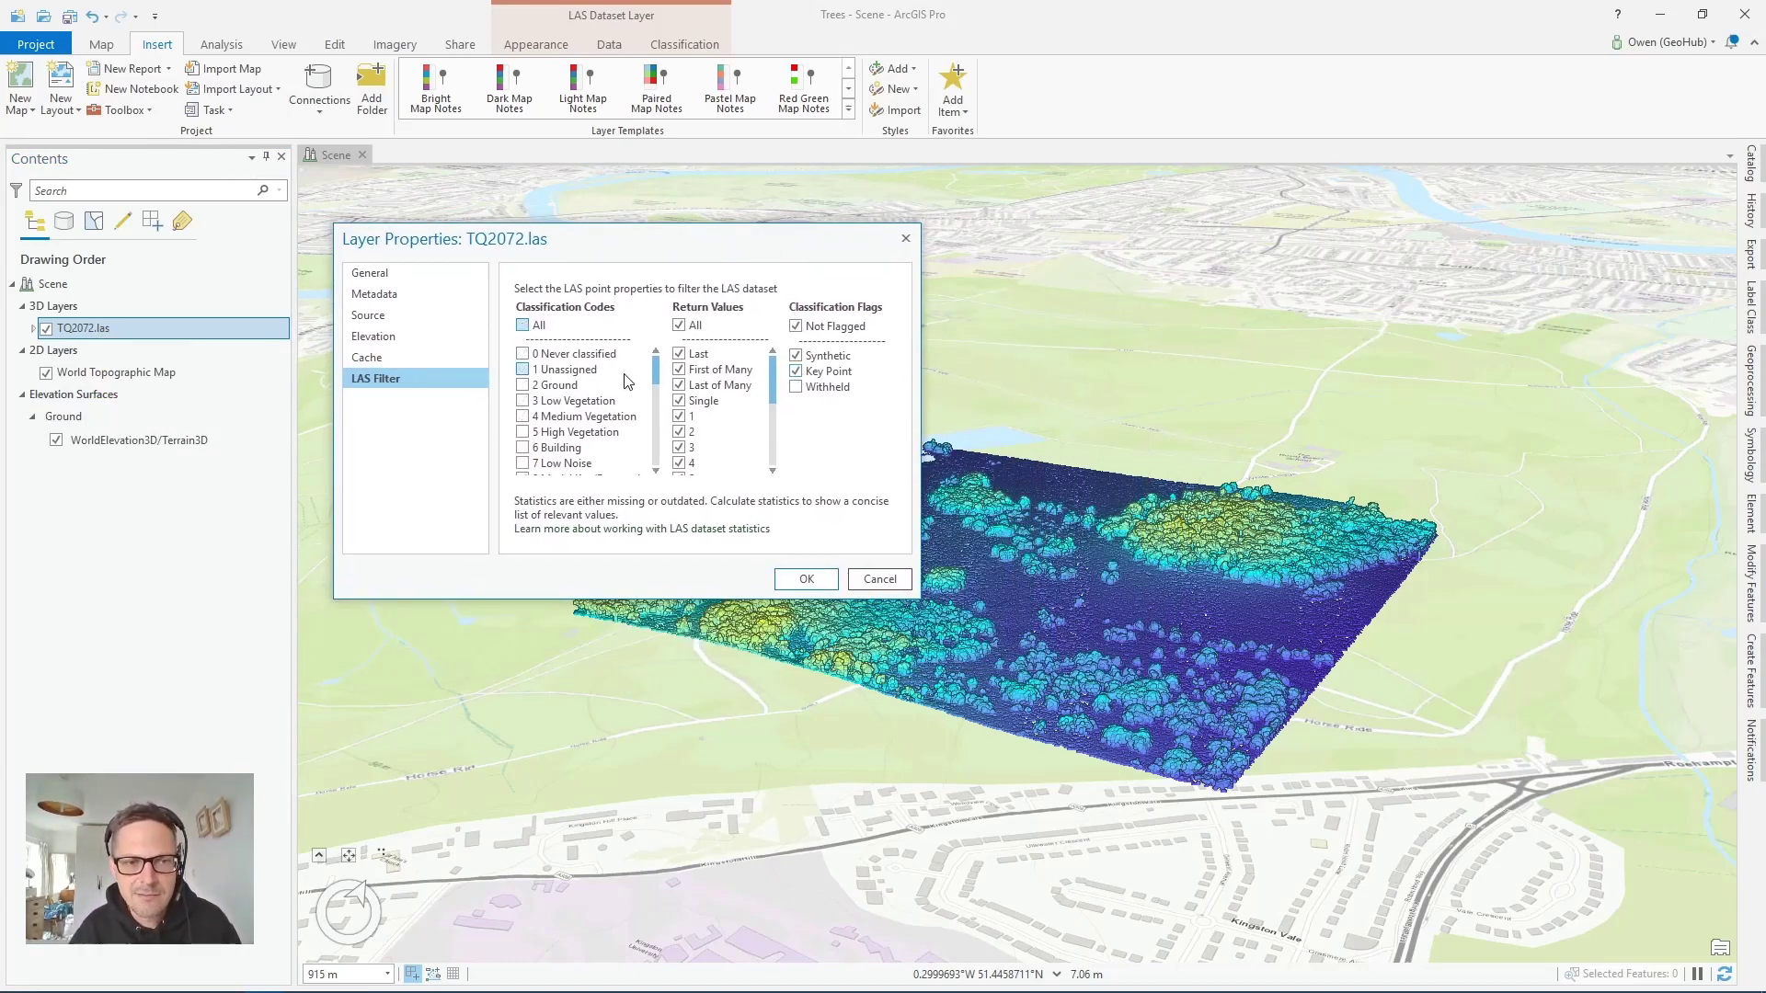
mouse_move(662, 374)
left_mouse_down()
mouse_move(662, 415)
mouse_move(661, 367)
left_mouse_up()
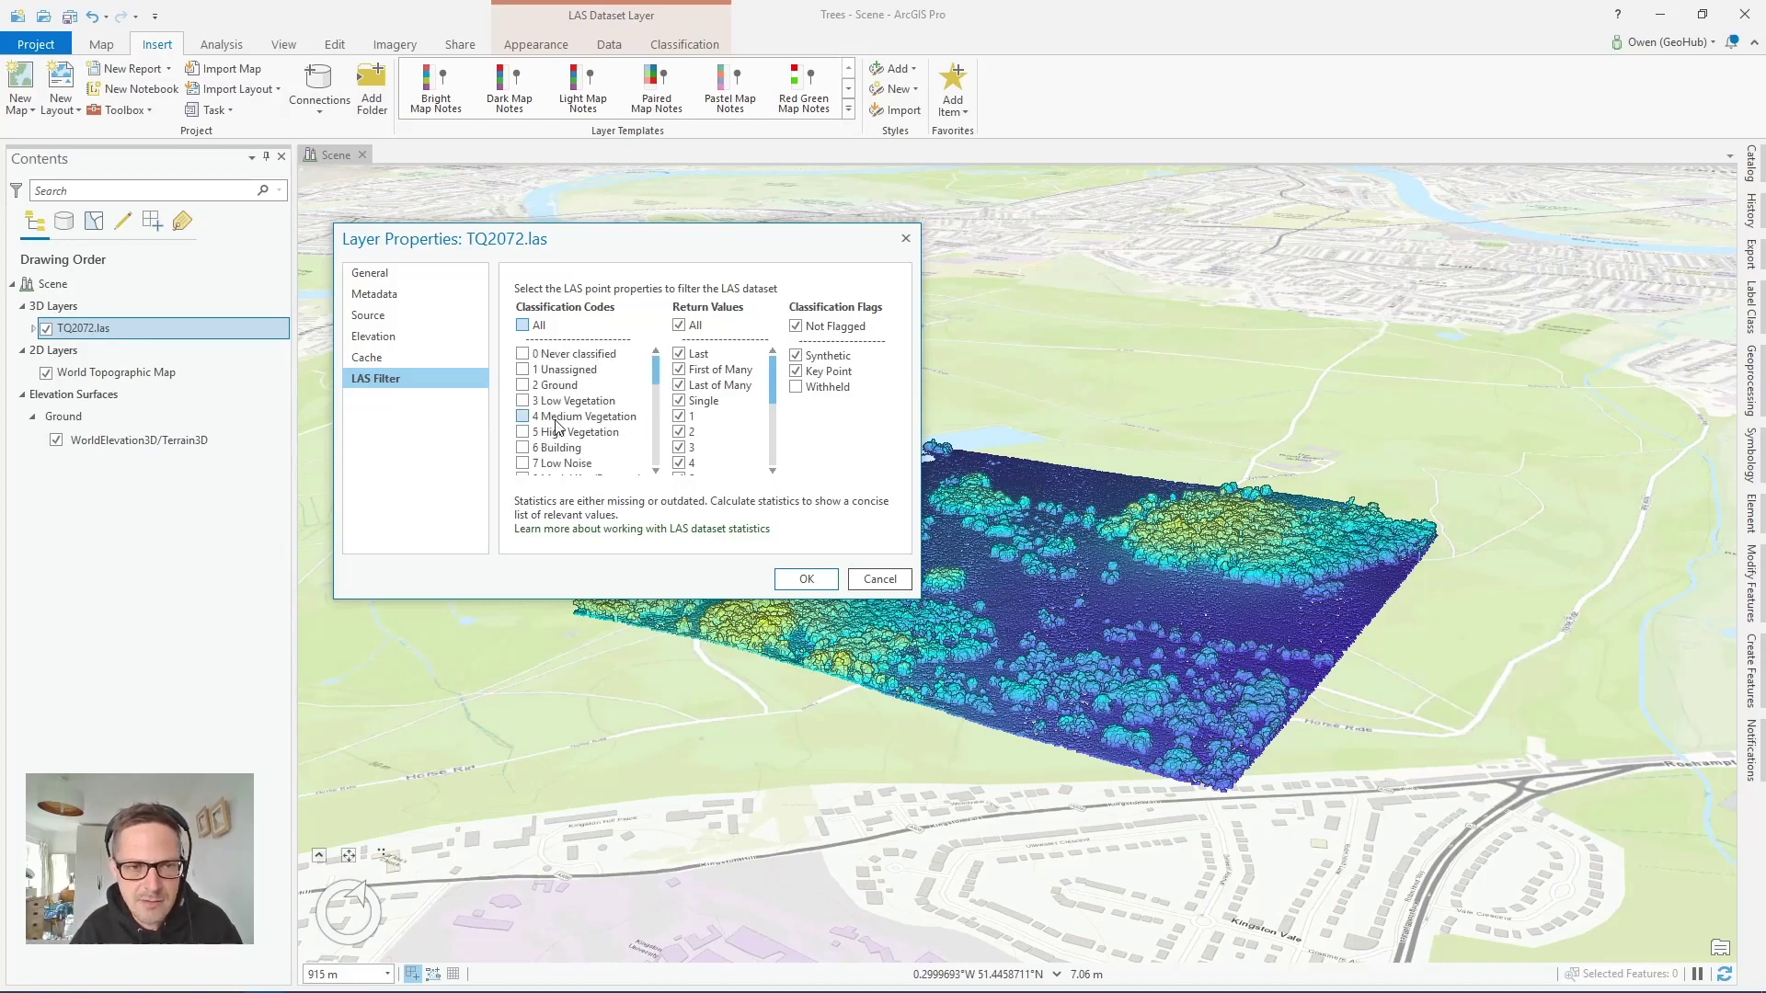
left_click(806, 579)
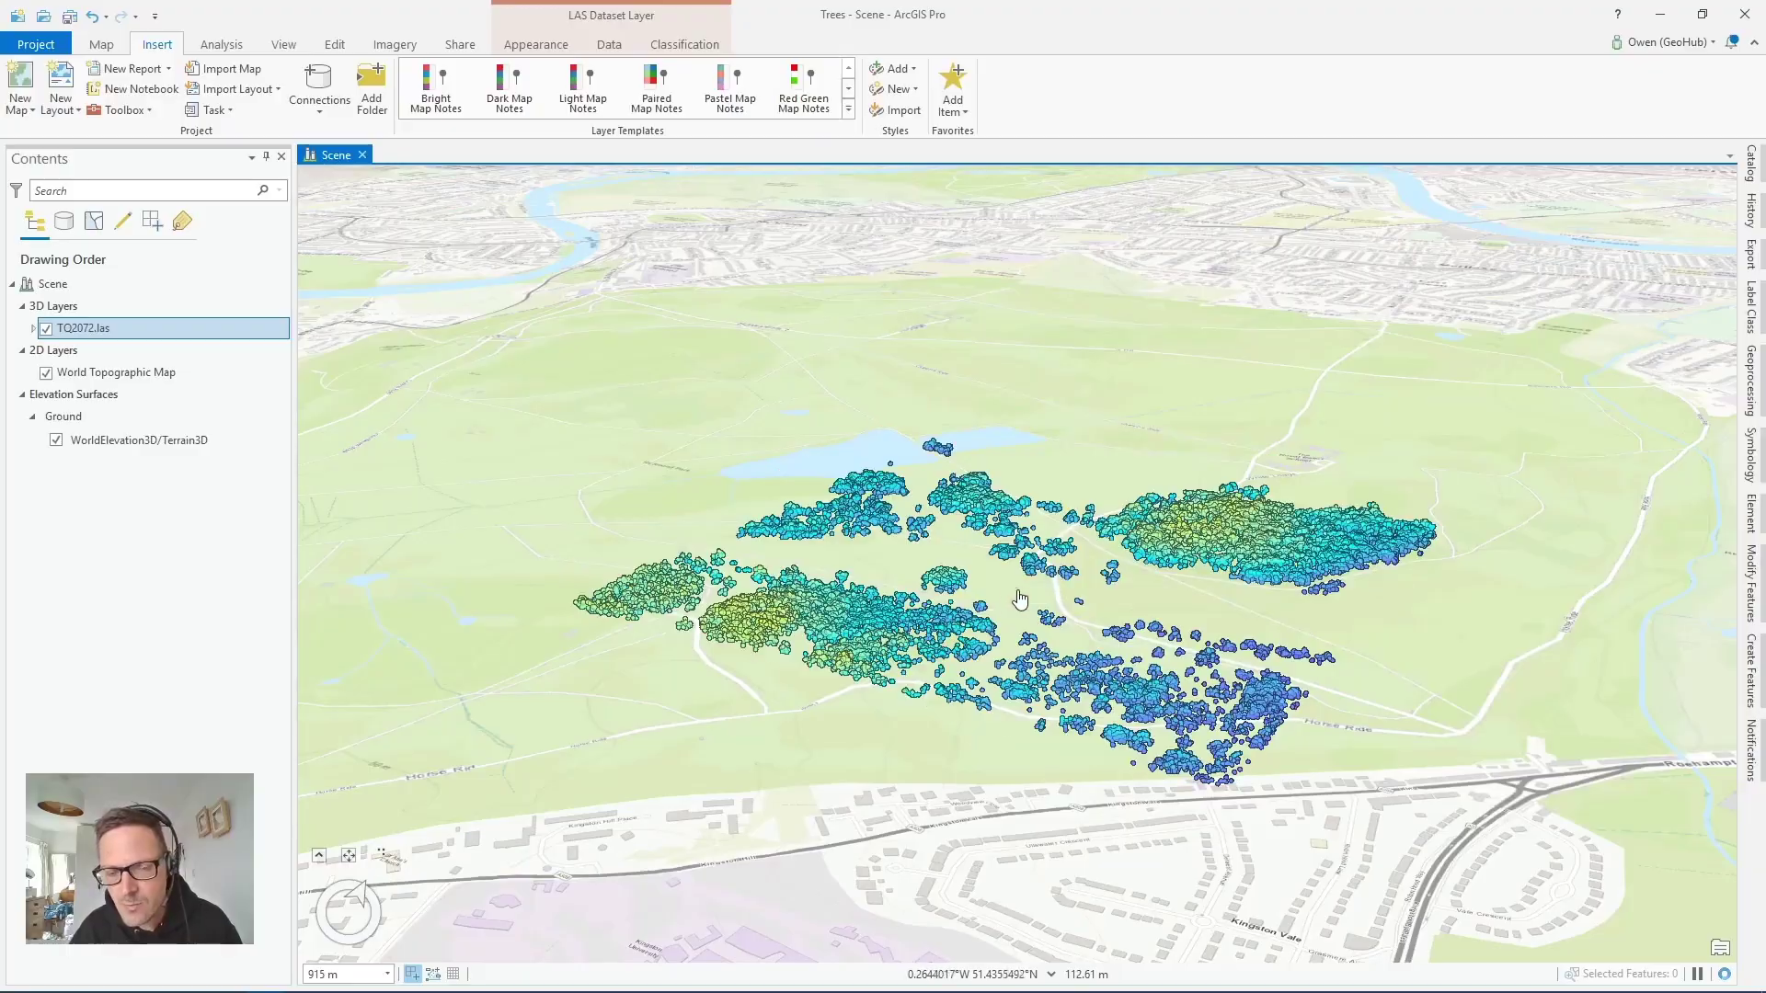
mouse_move(1016, 598)
middle_mouse_down()
mouse_move(993, 809)
mouse_move(902, 539)
mouse_move(907, 666)
middle_mouse_up()
scroll(993, 810, "up", 5)
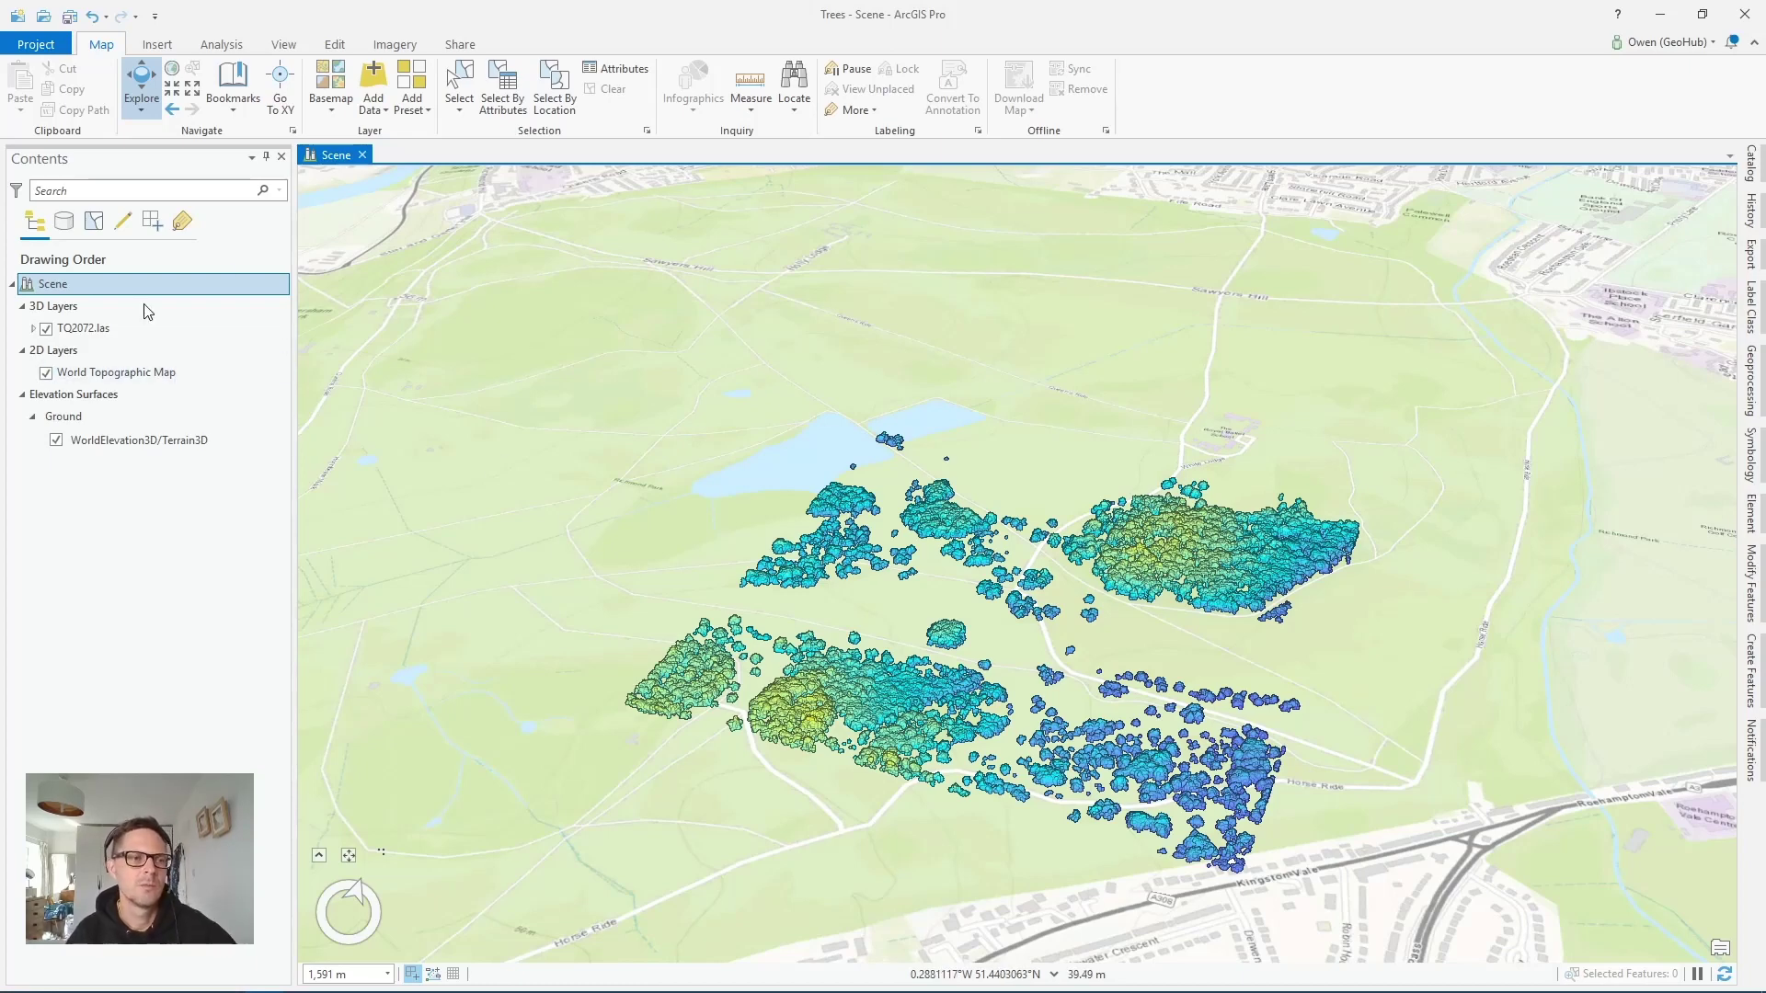
Step: Export TQ2072.las to a raster with Void Fill Method None and Sampling Value 1
left_click(81, 329)
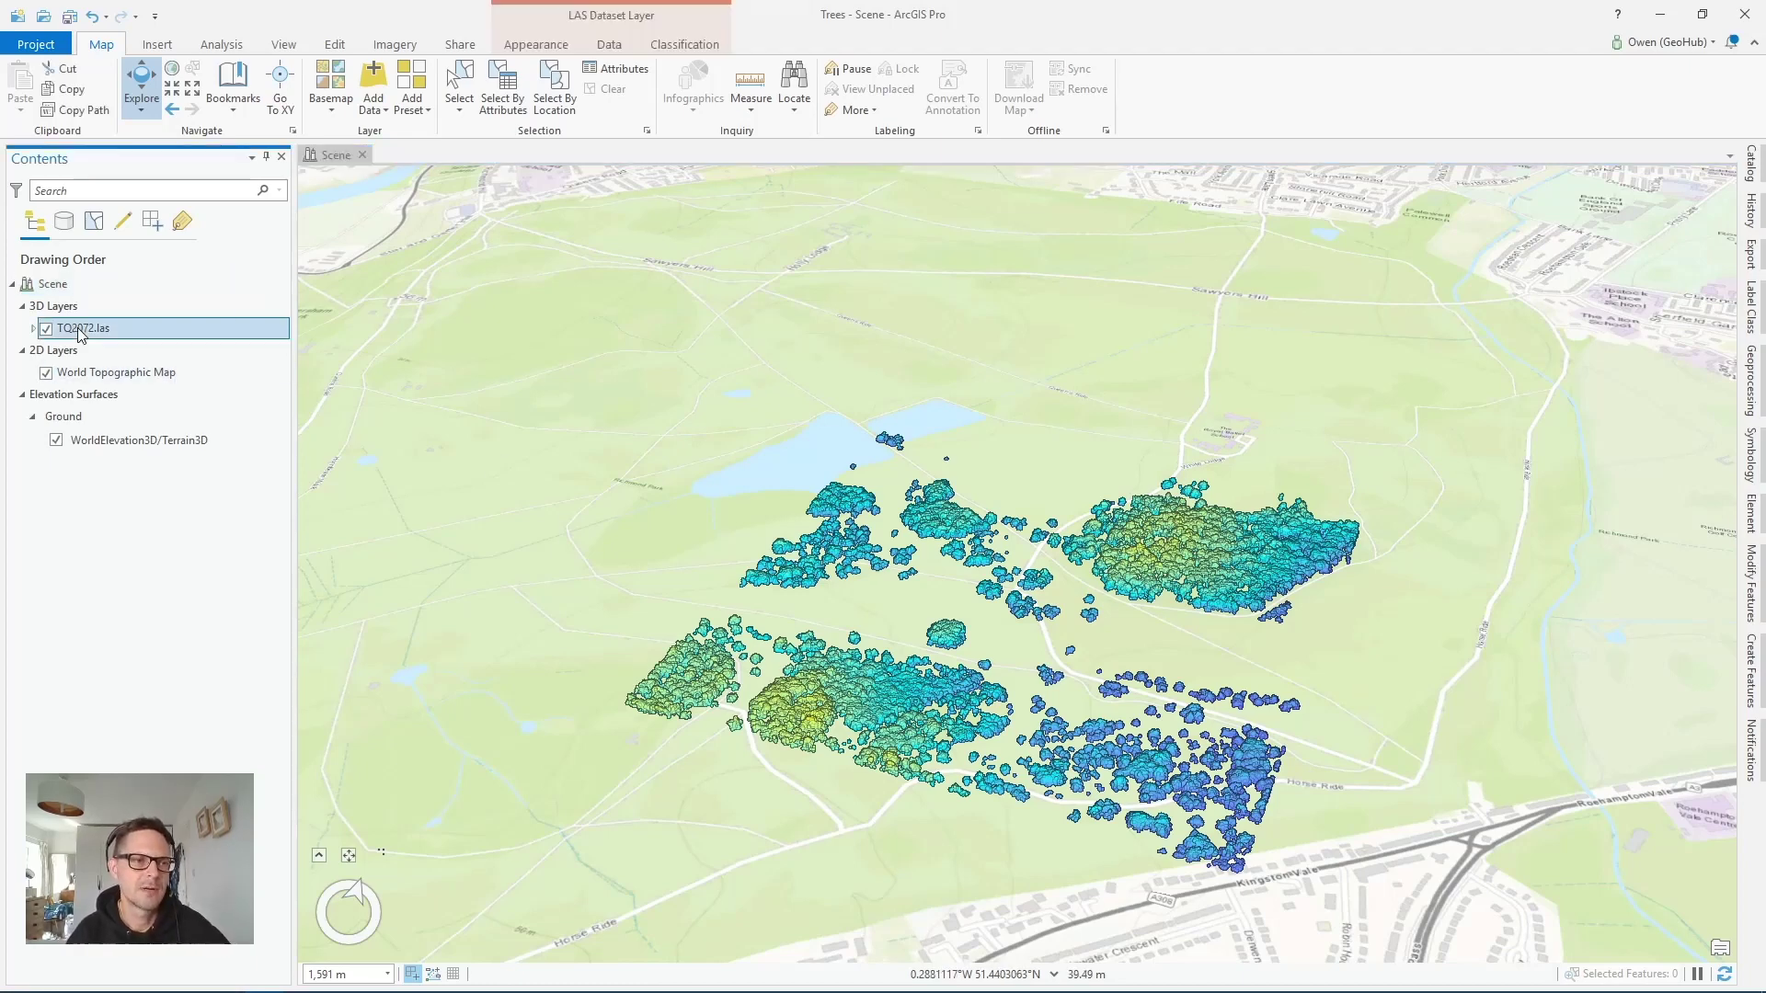
left_click(609, 46)
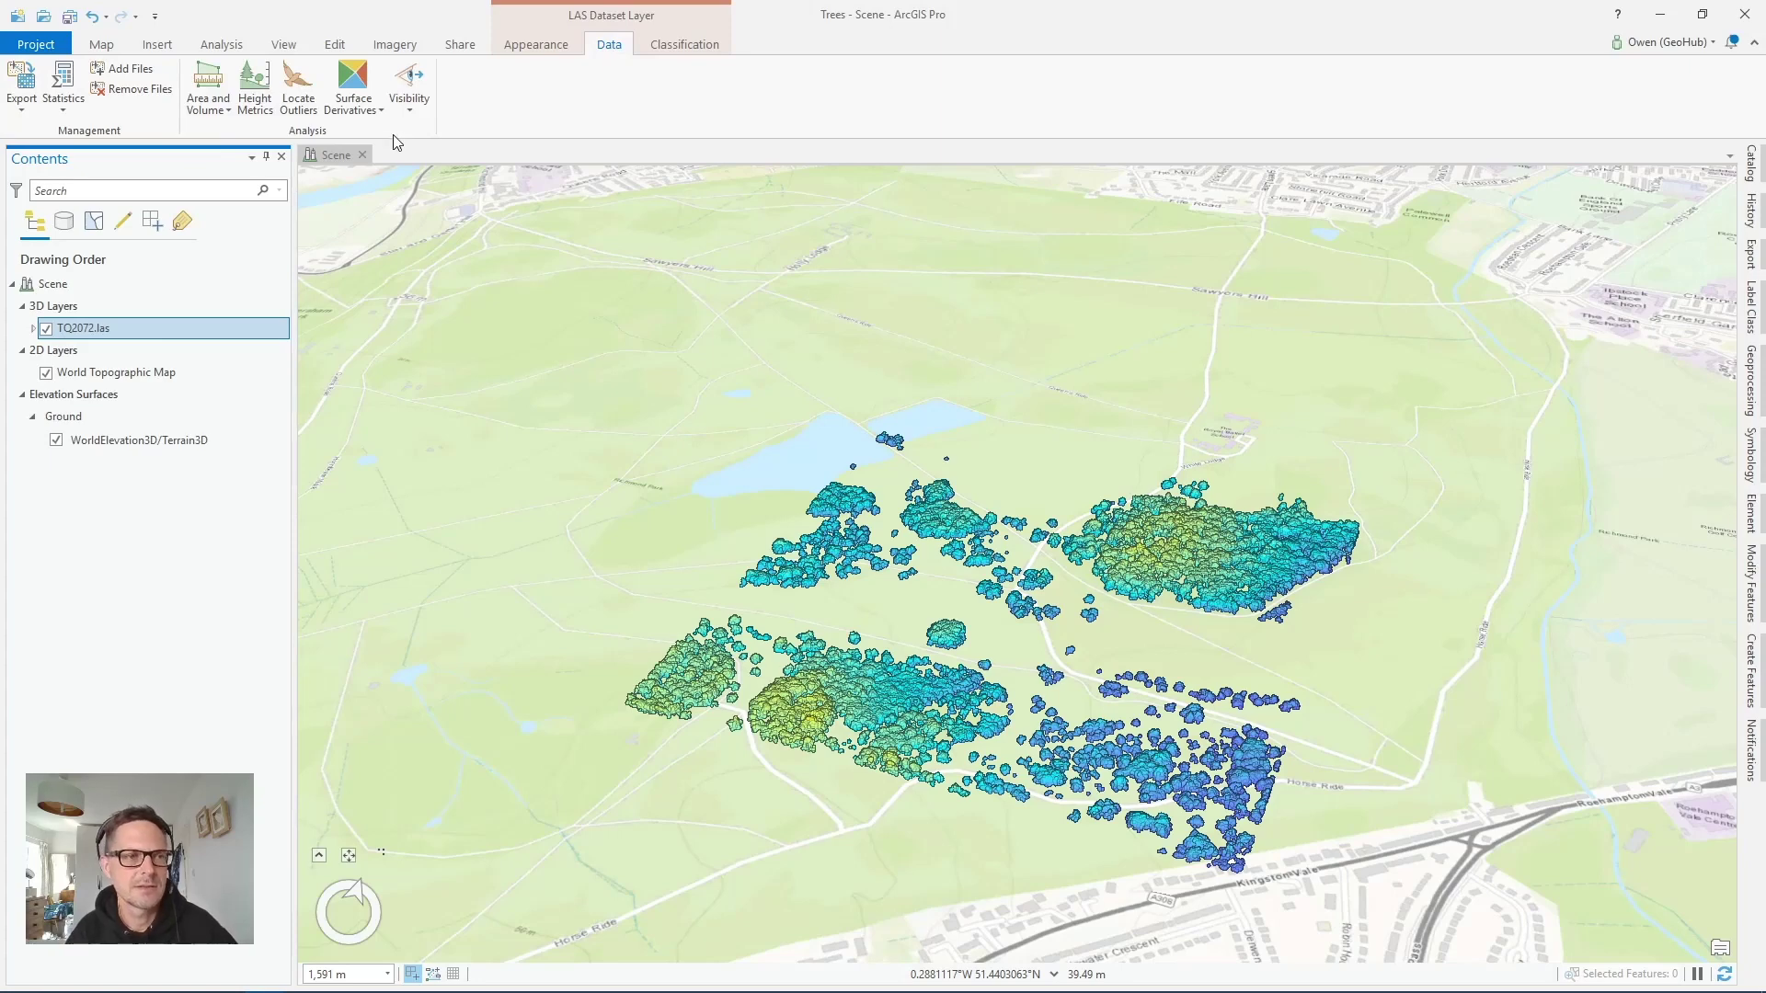
left_click(21, 103)
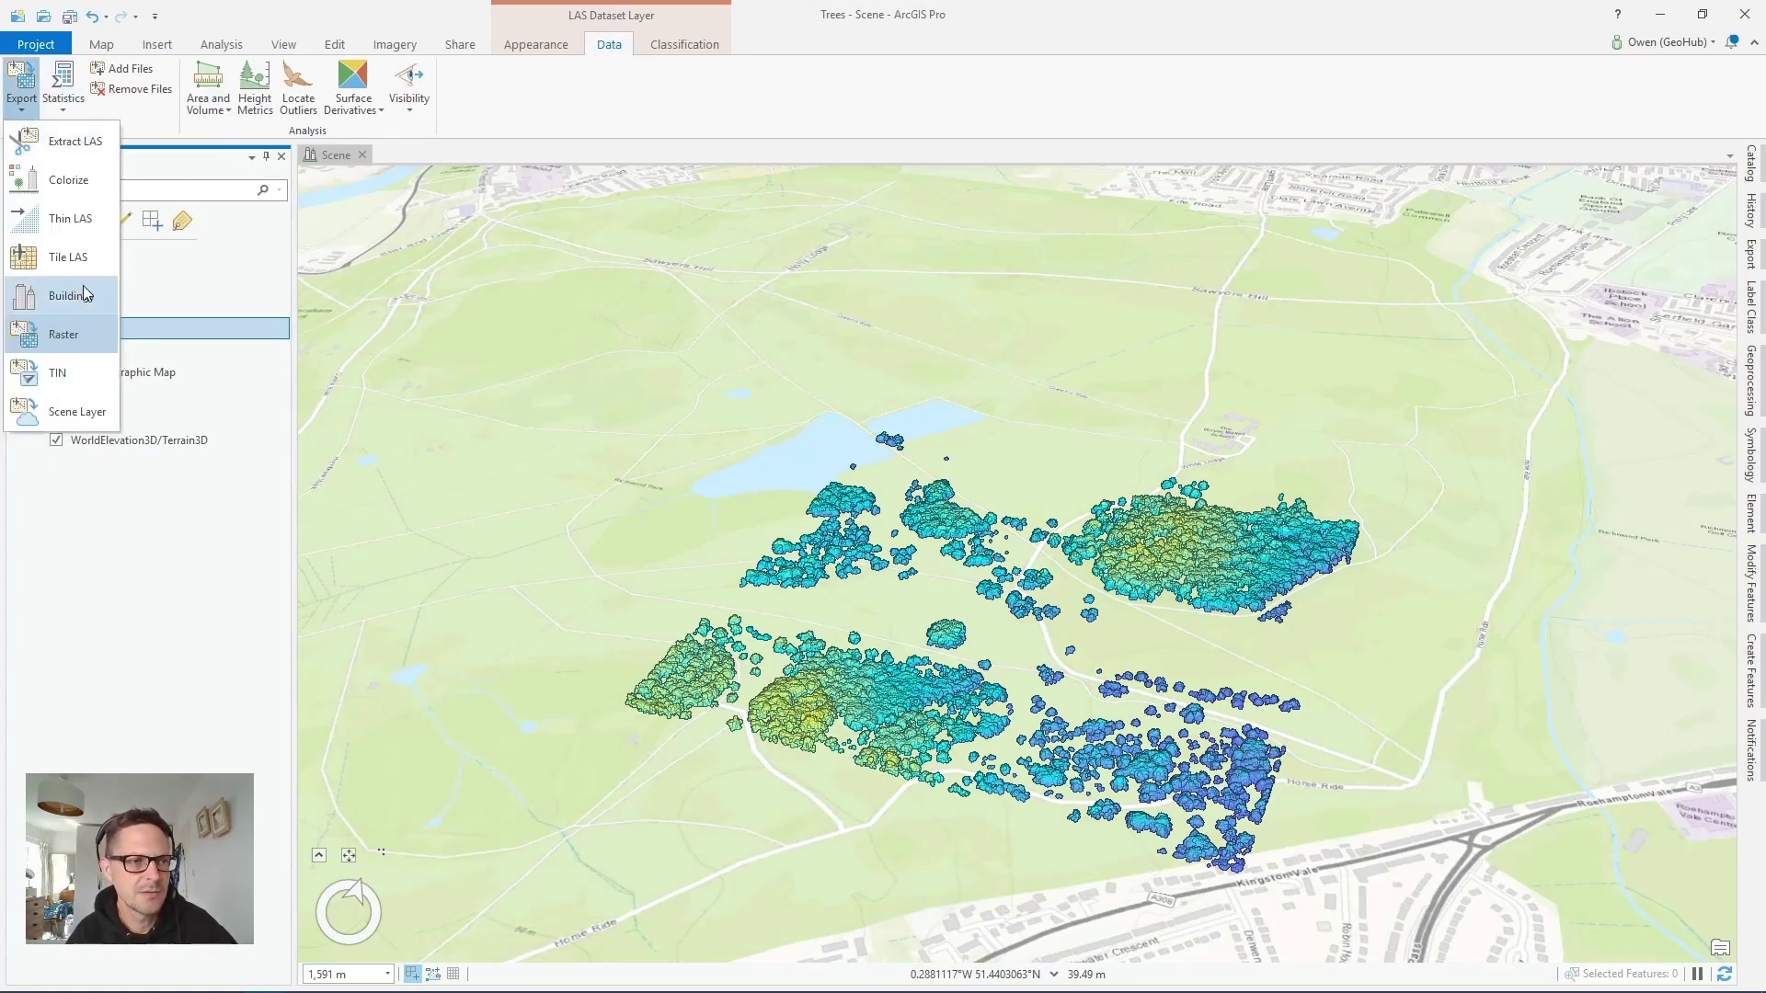
left_click(65, 337)
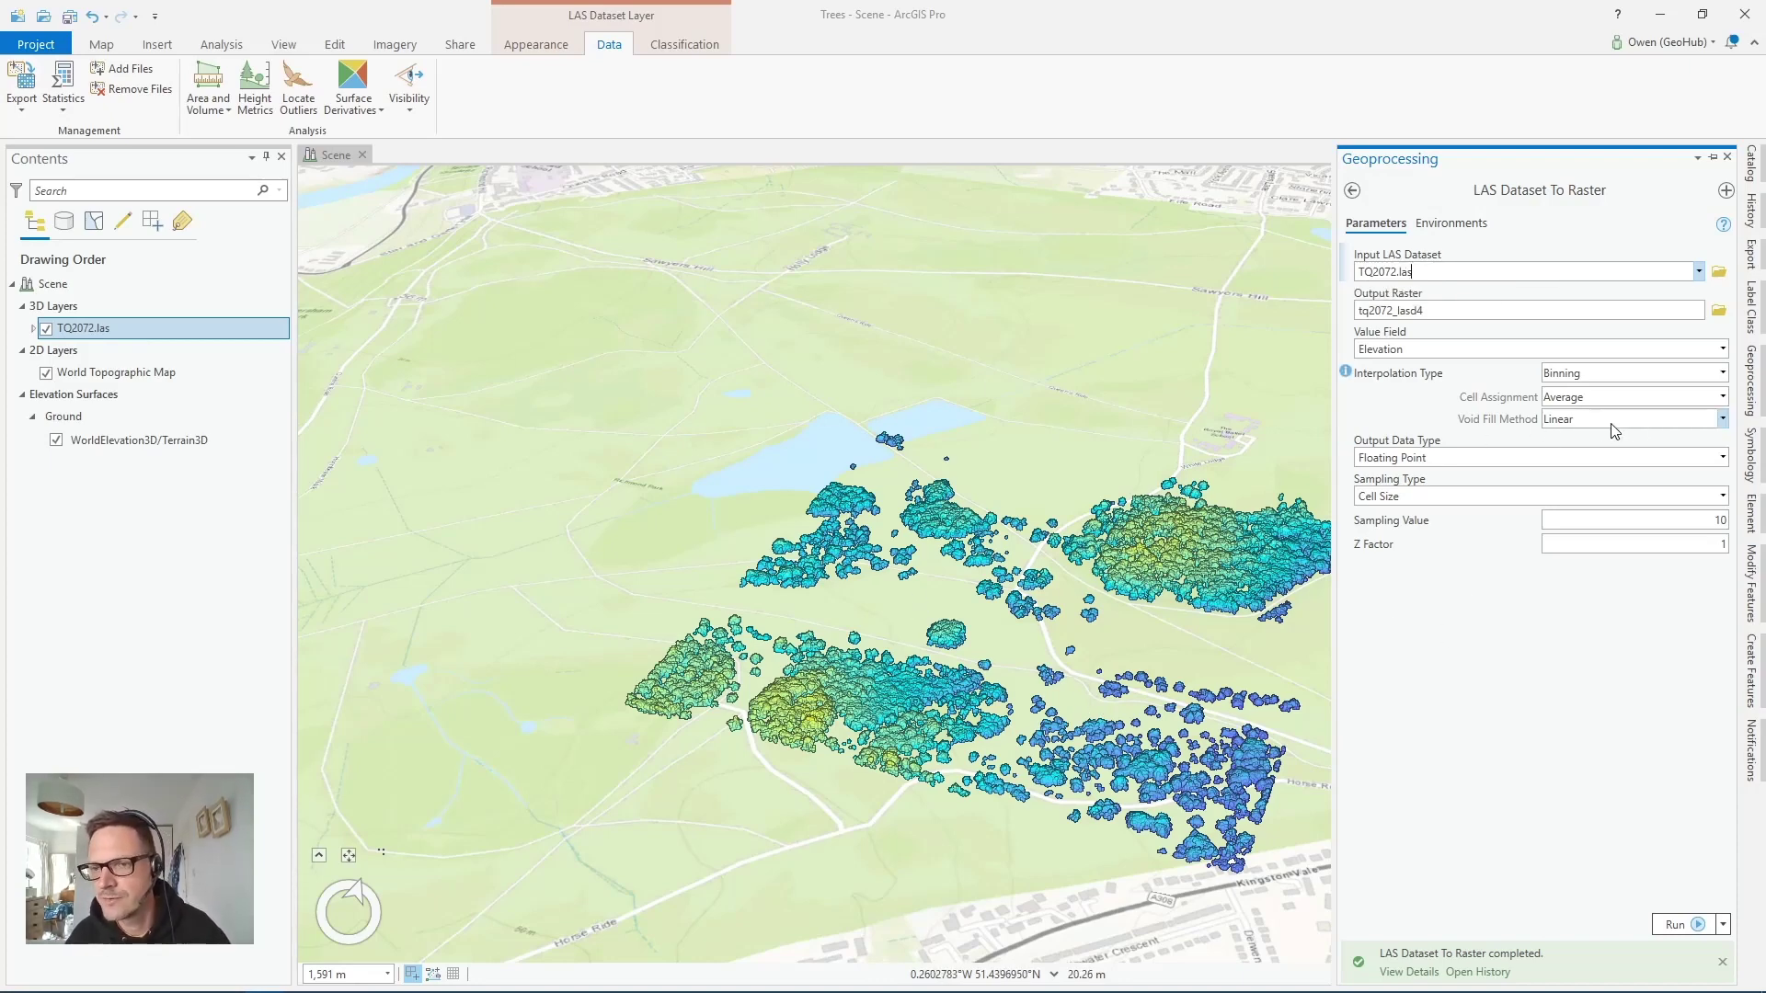
left_click(1723, 419)
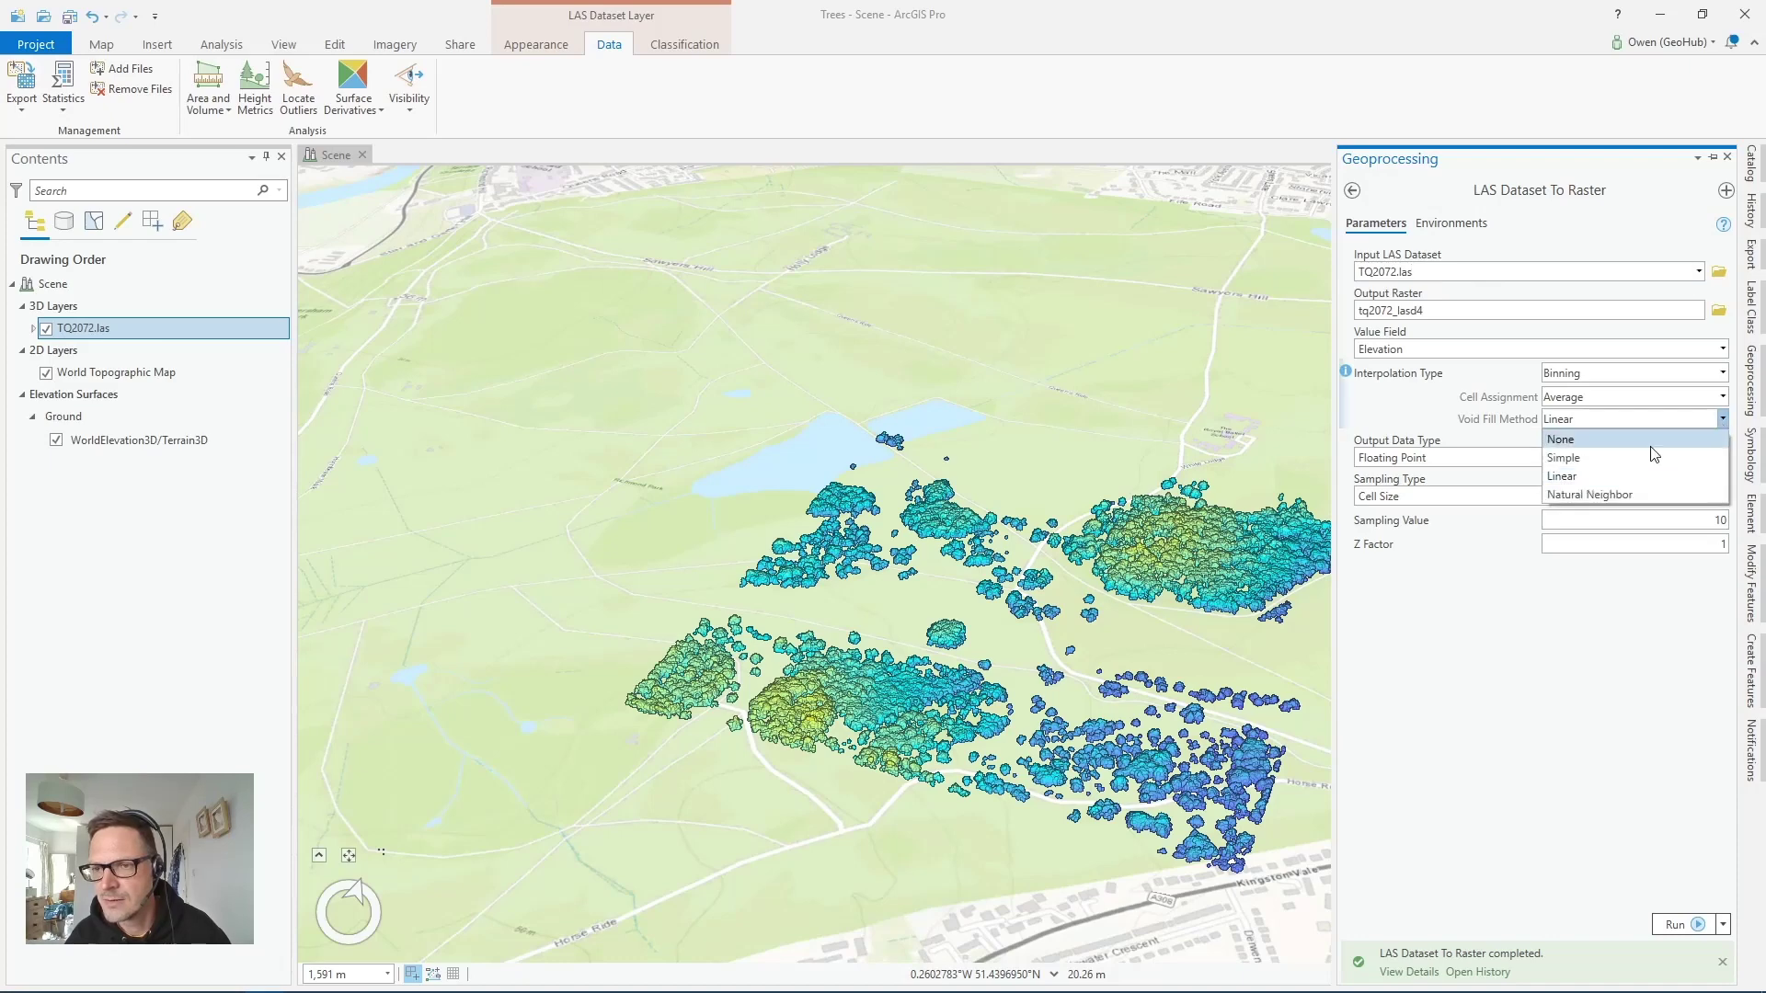
left_click(1702, 434)
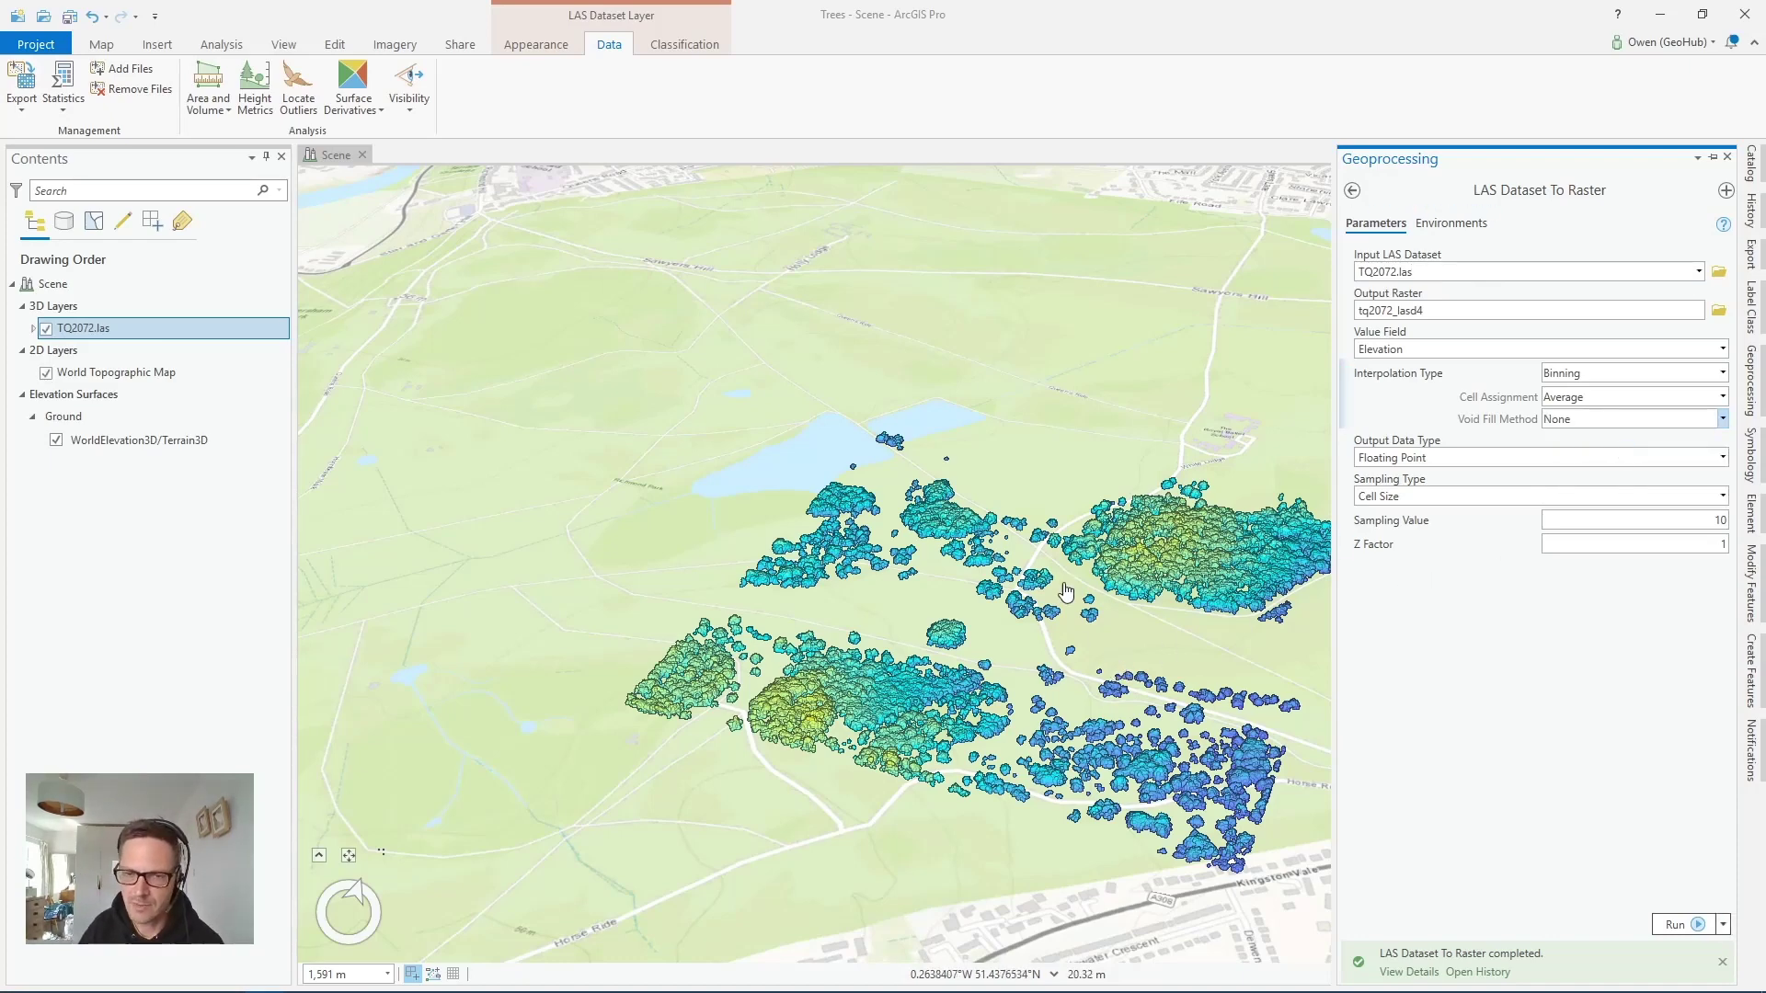
double_click(1720, 522)
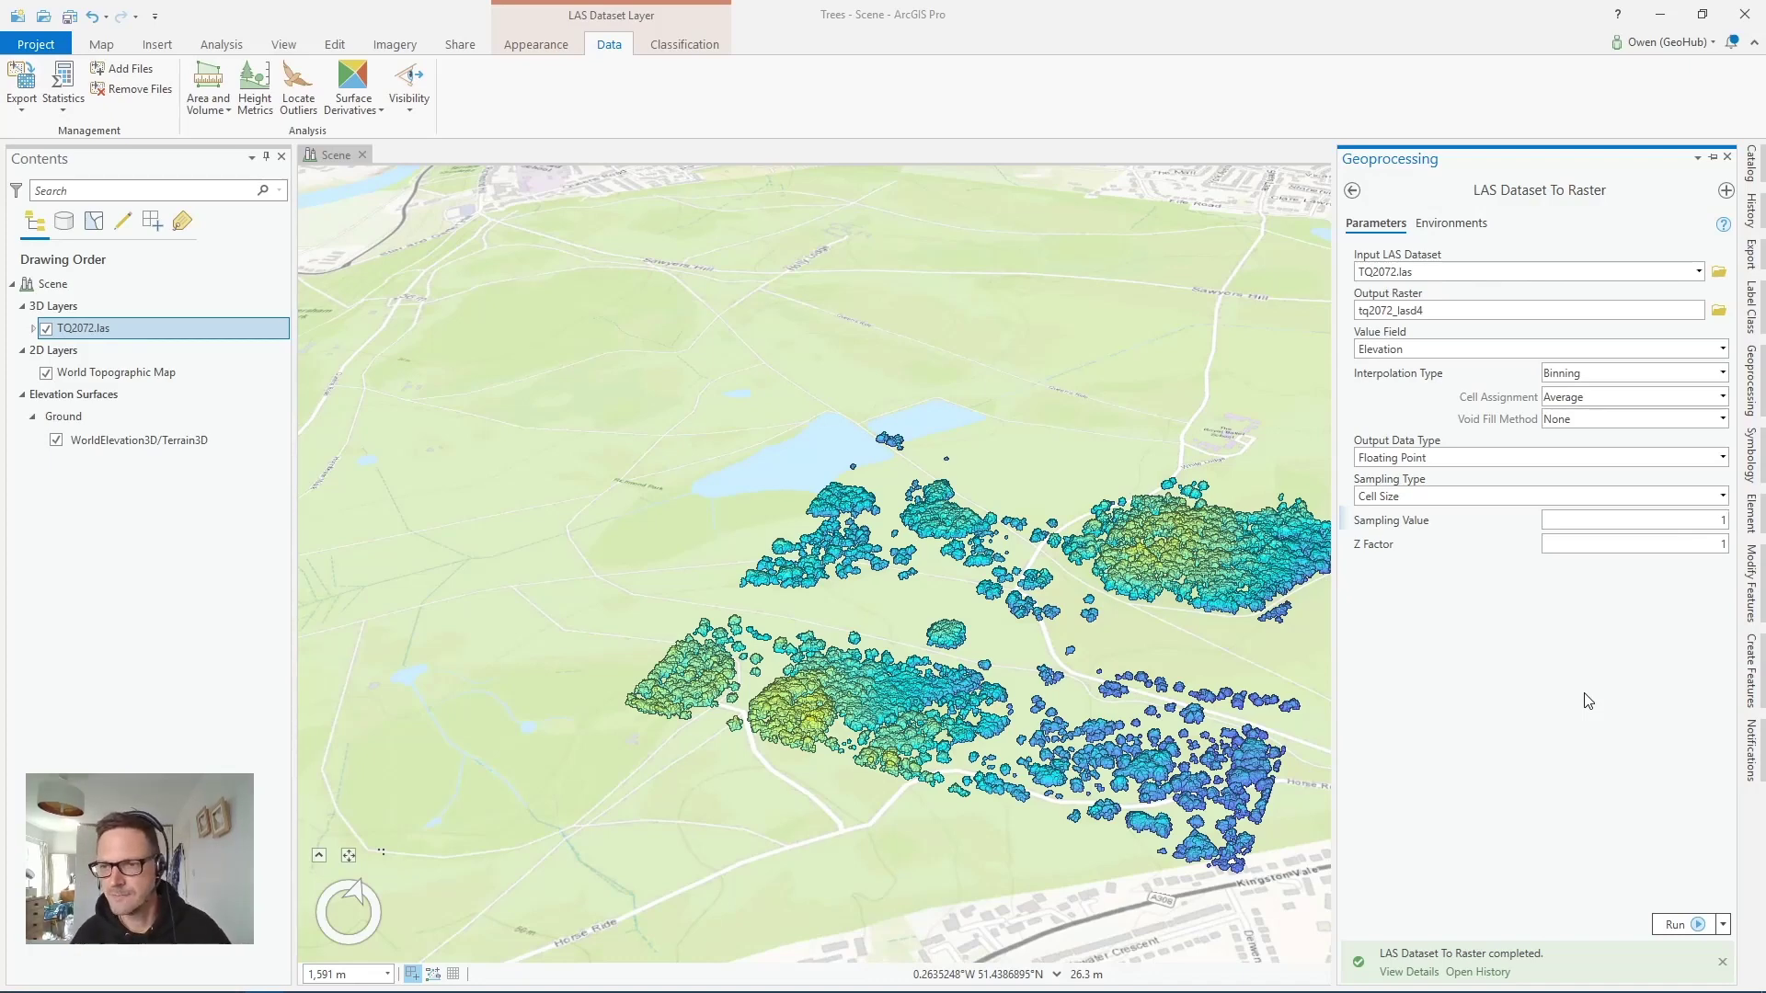
left_click(1686, 923)
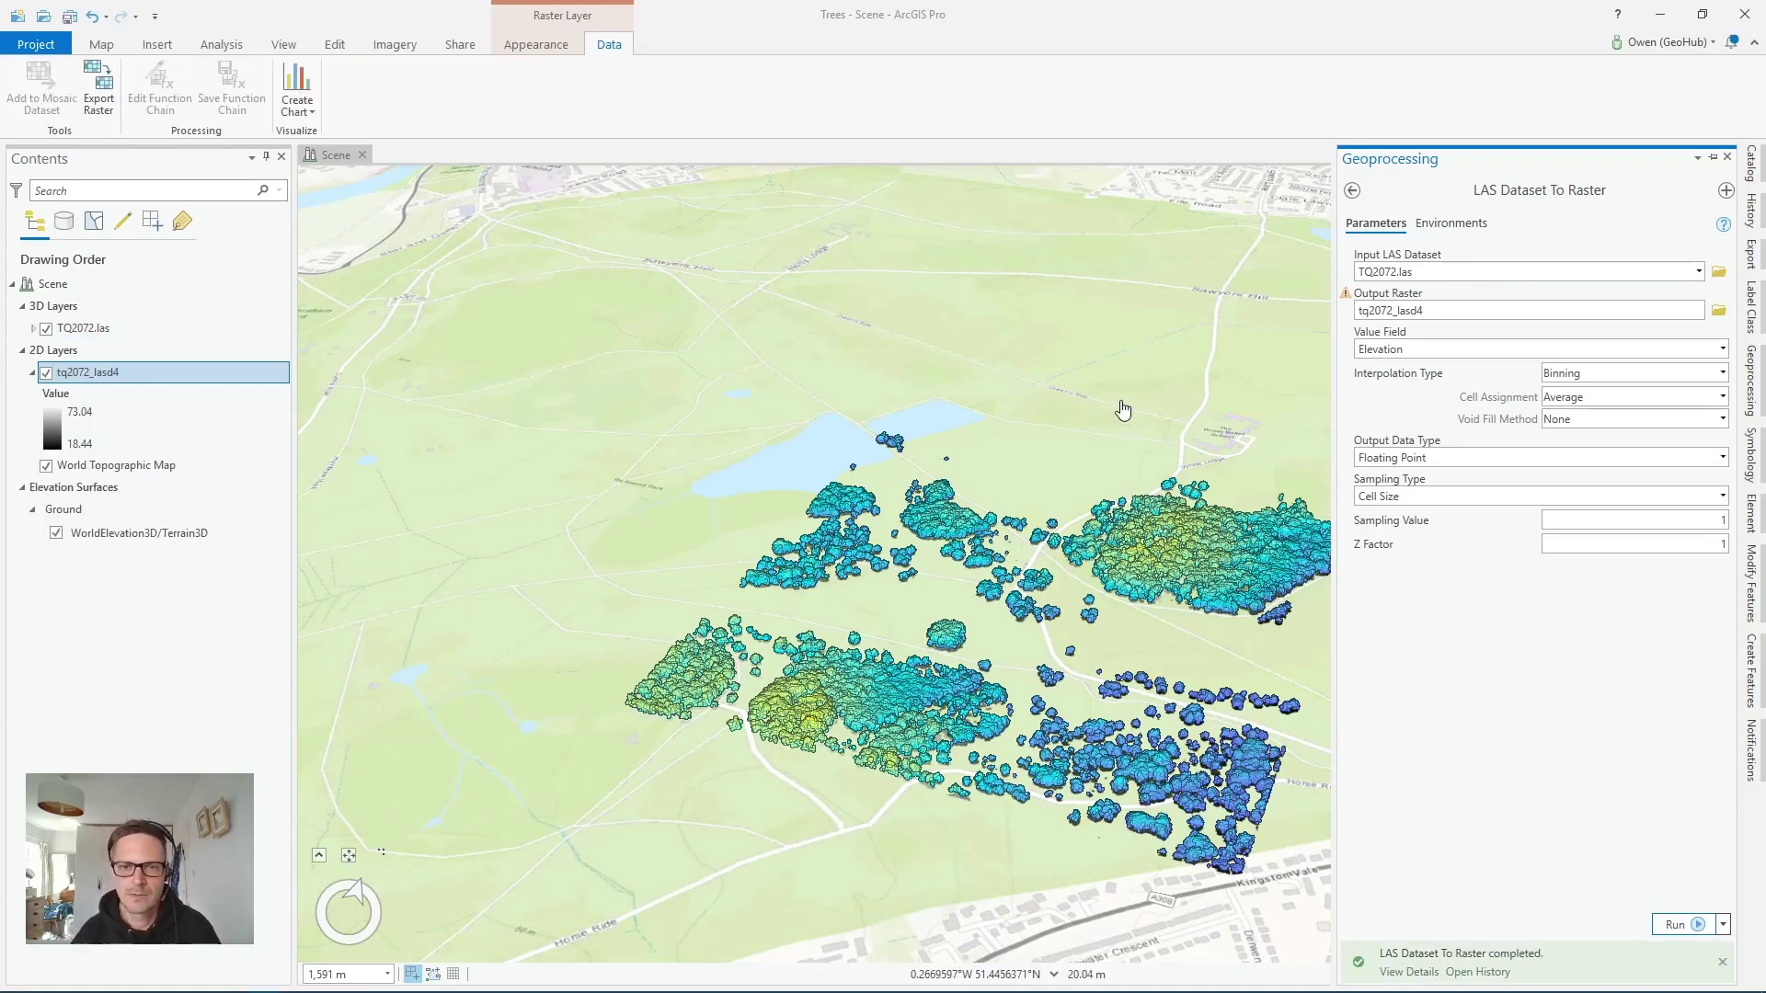
Step: Hide the TQ2072.las point cloud and view the new tq2072_lasd4 raster obliquely
left_click(46, 328)
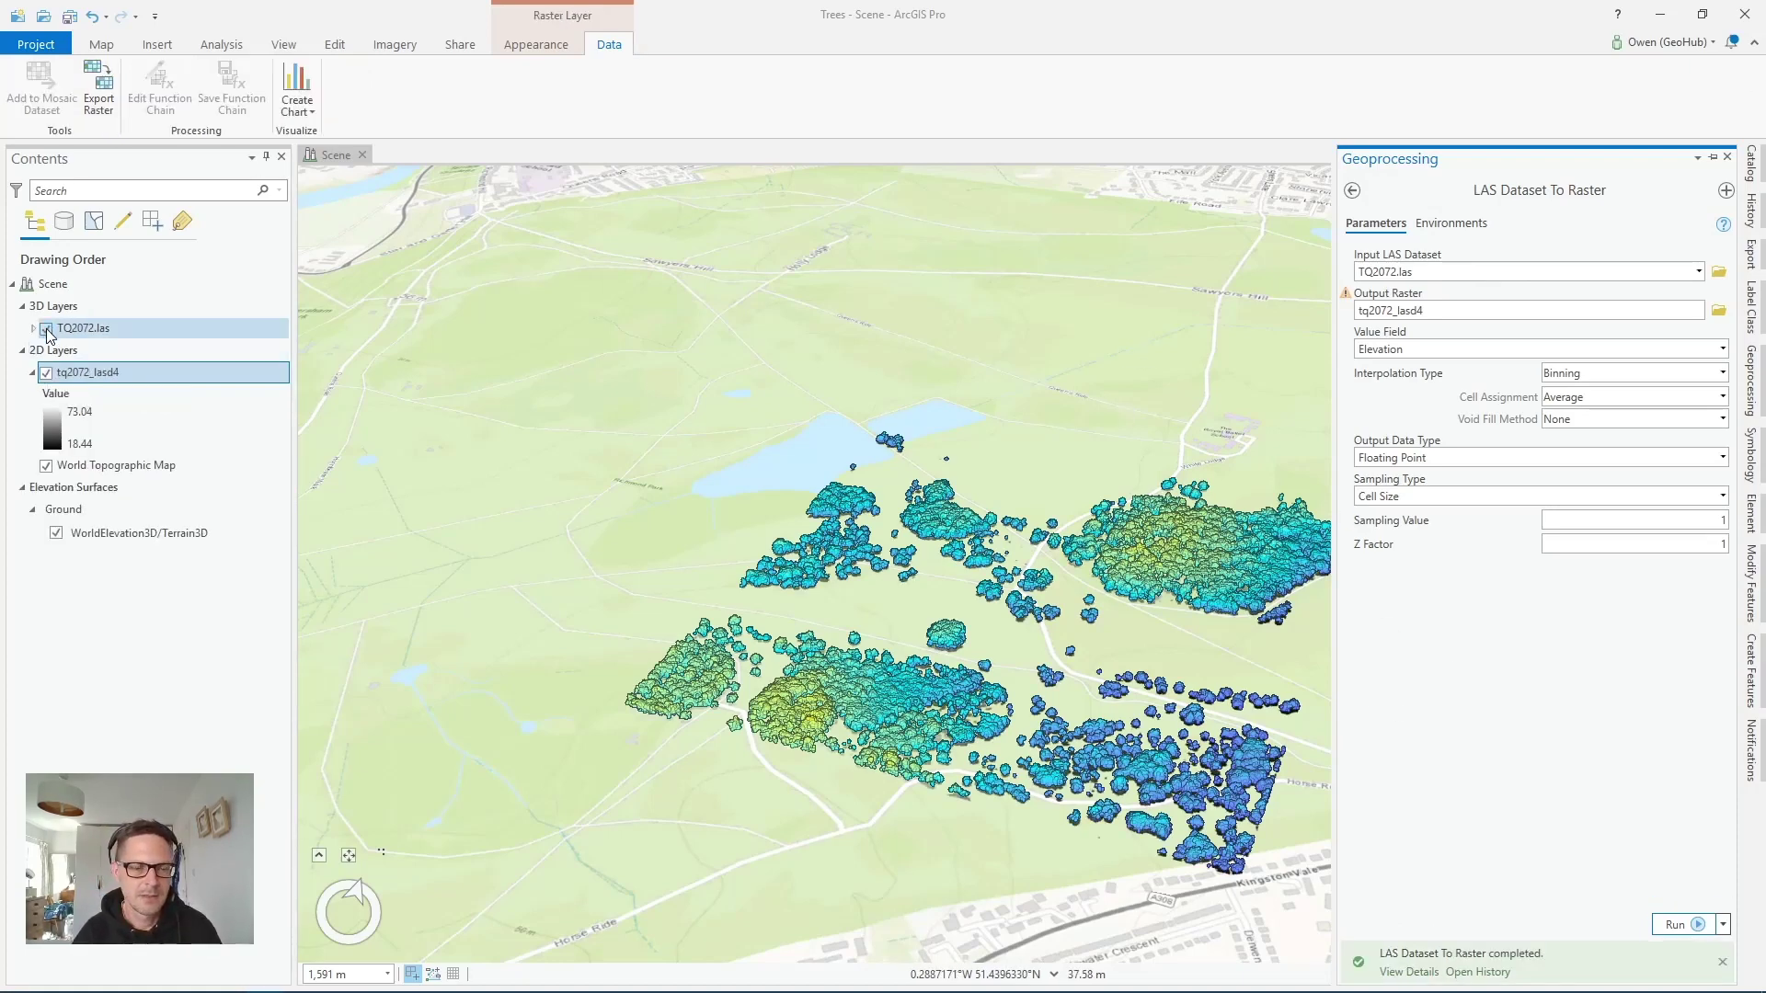
left_click_drag(1026, 651, 1032, 726)
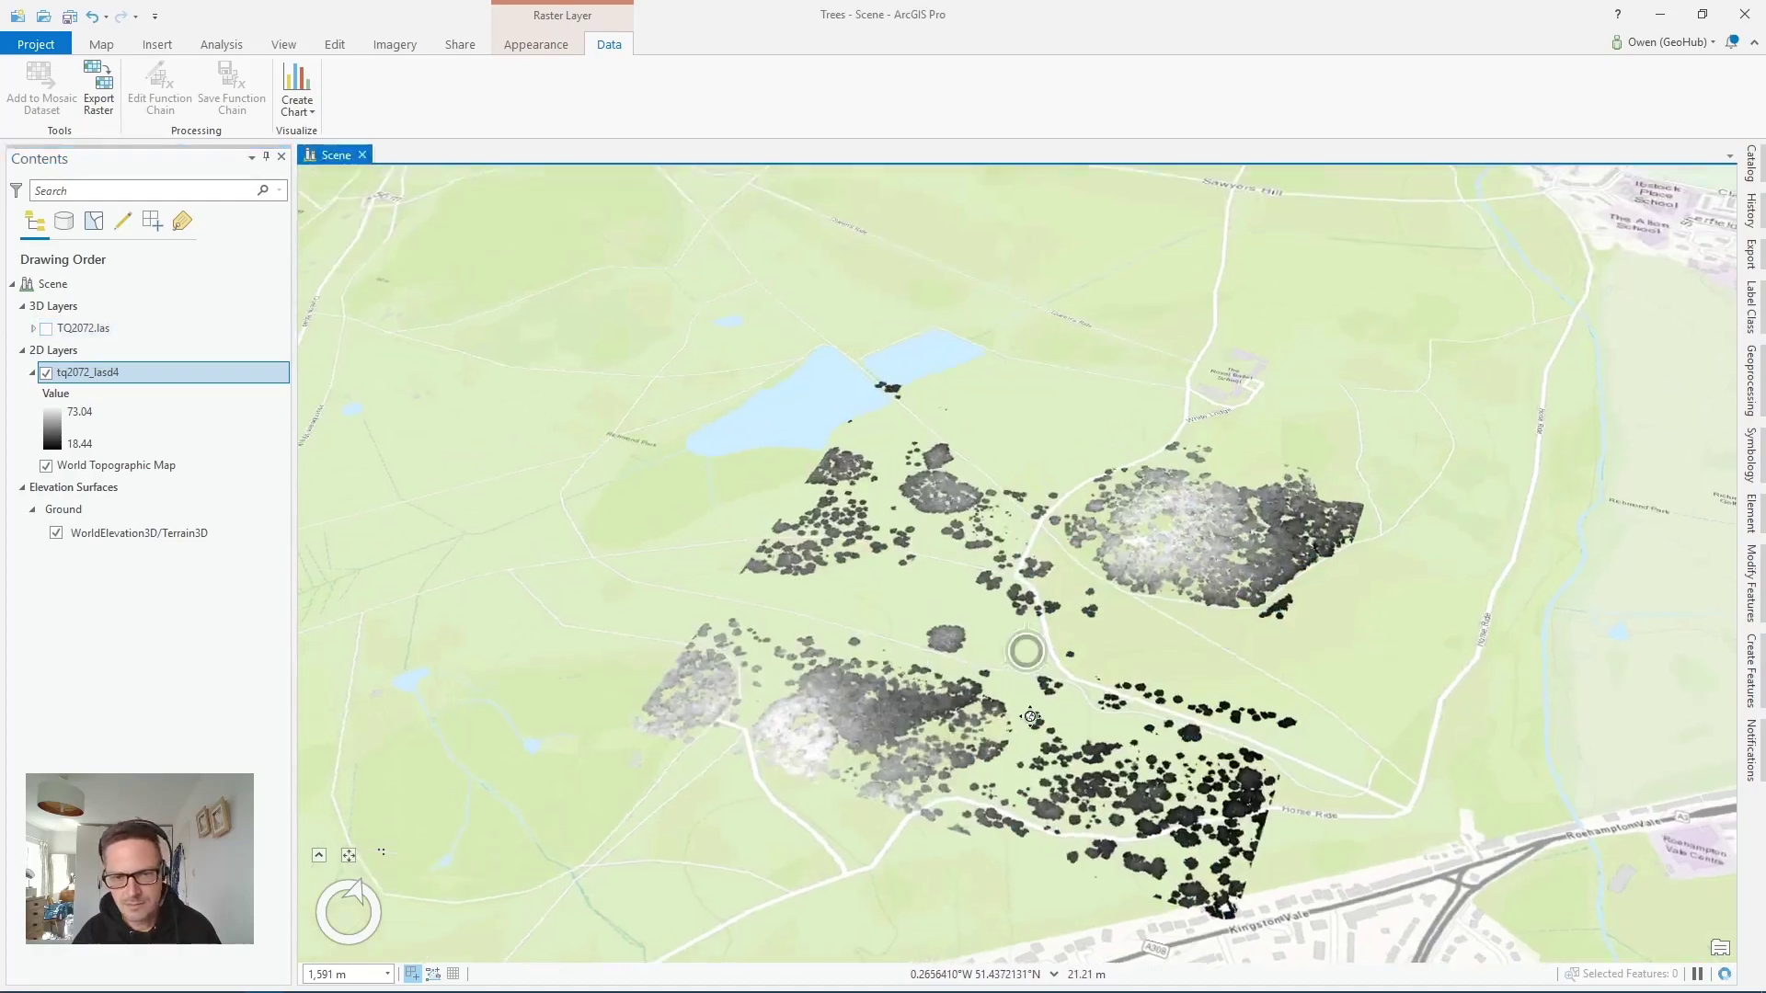
scroll(1025, 713, "up", 5)
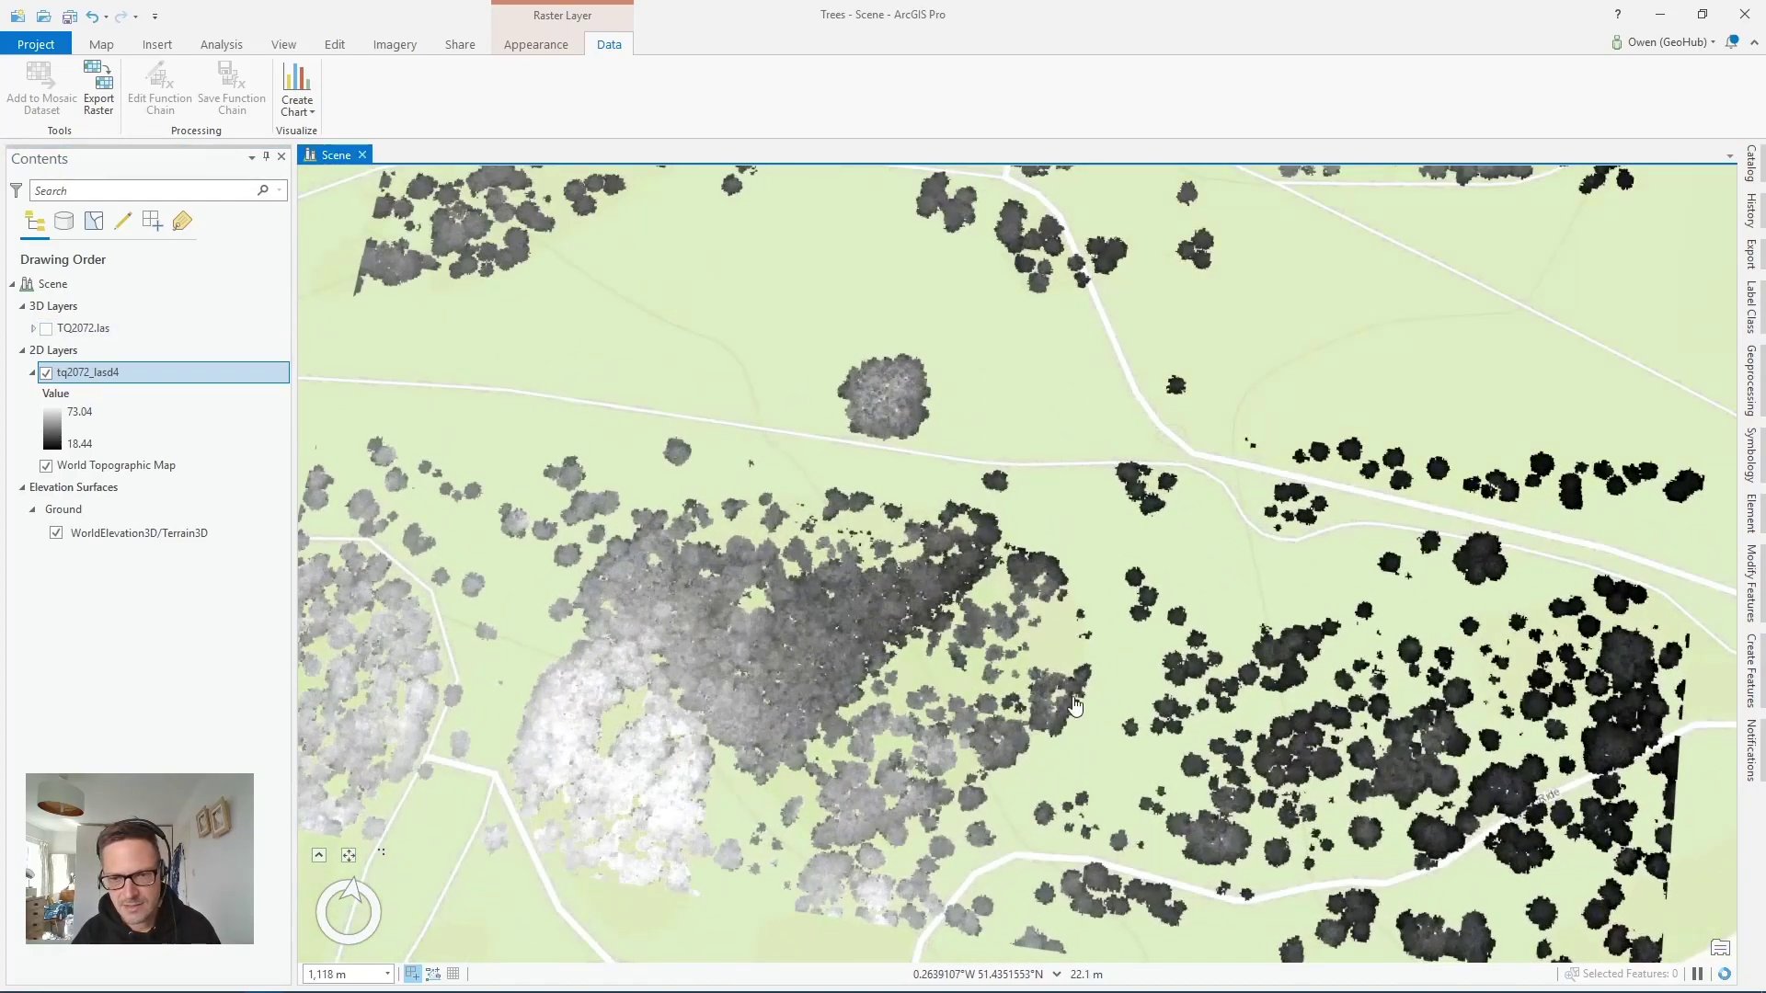
scroll(1016, 700, "down", 5)
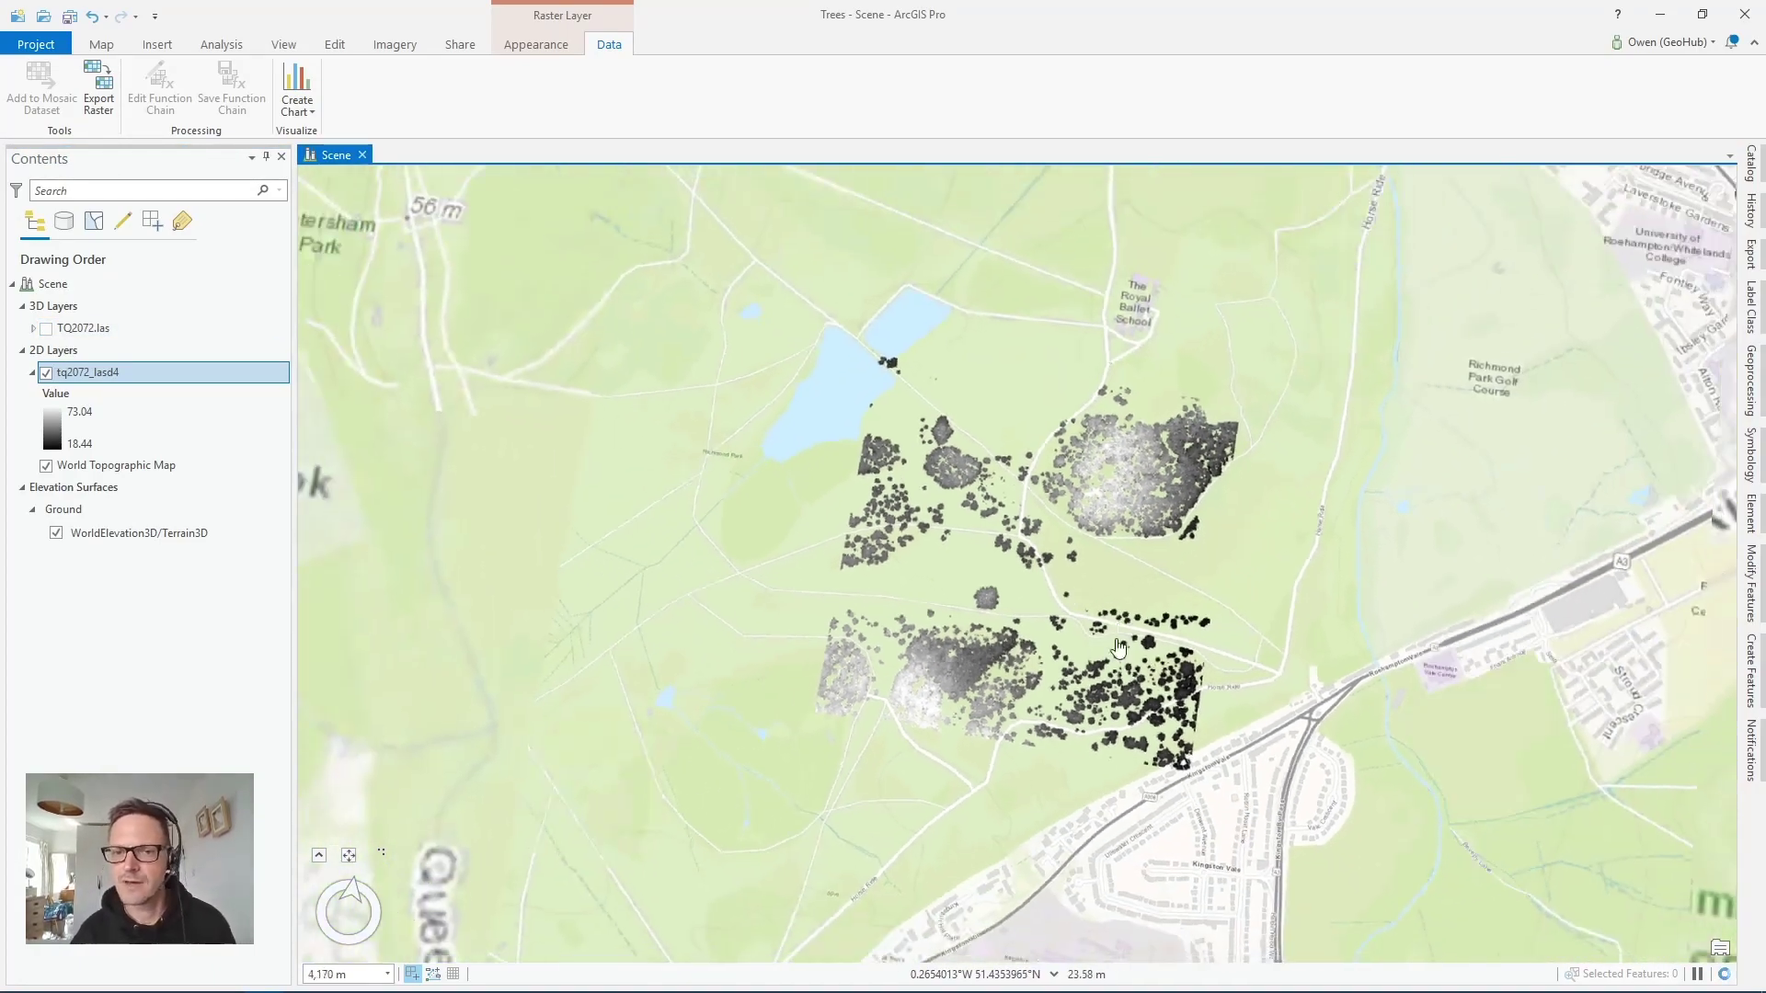
middle_click_drag(1115, 651, 1104, 552)
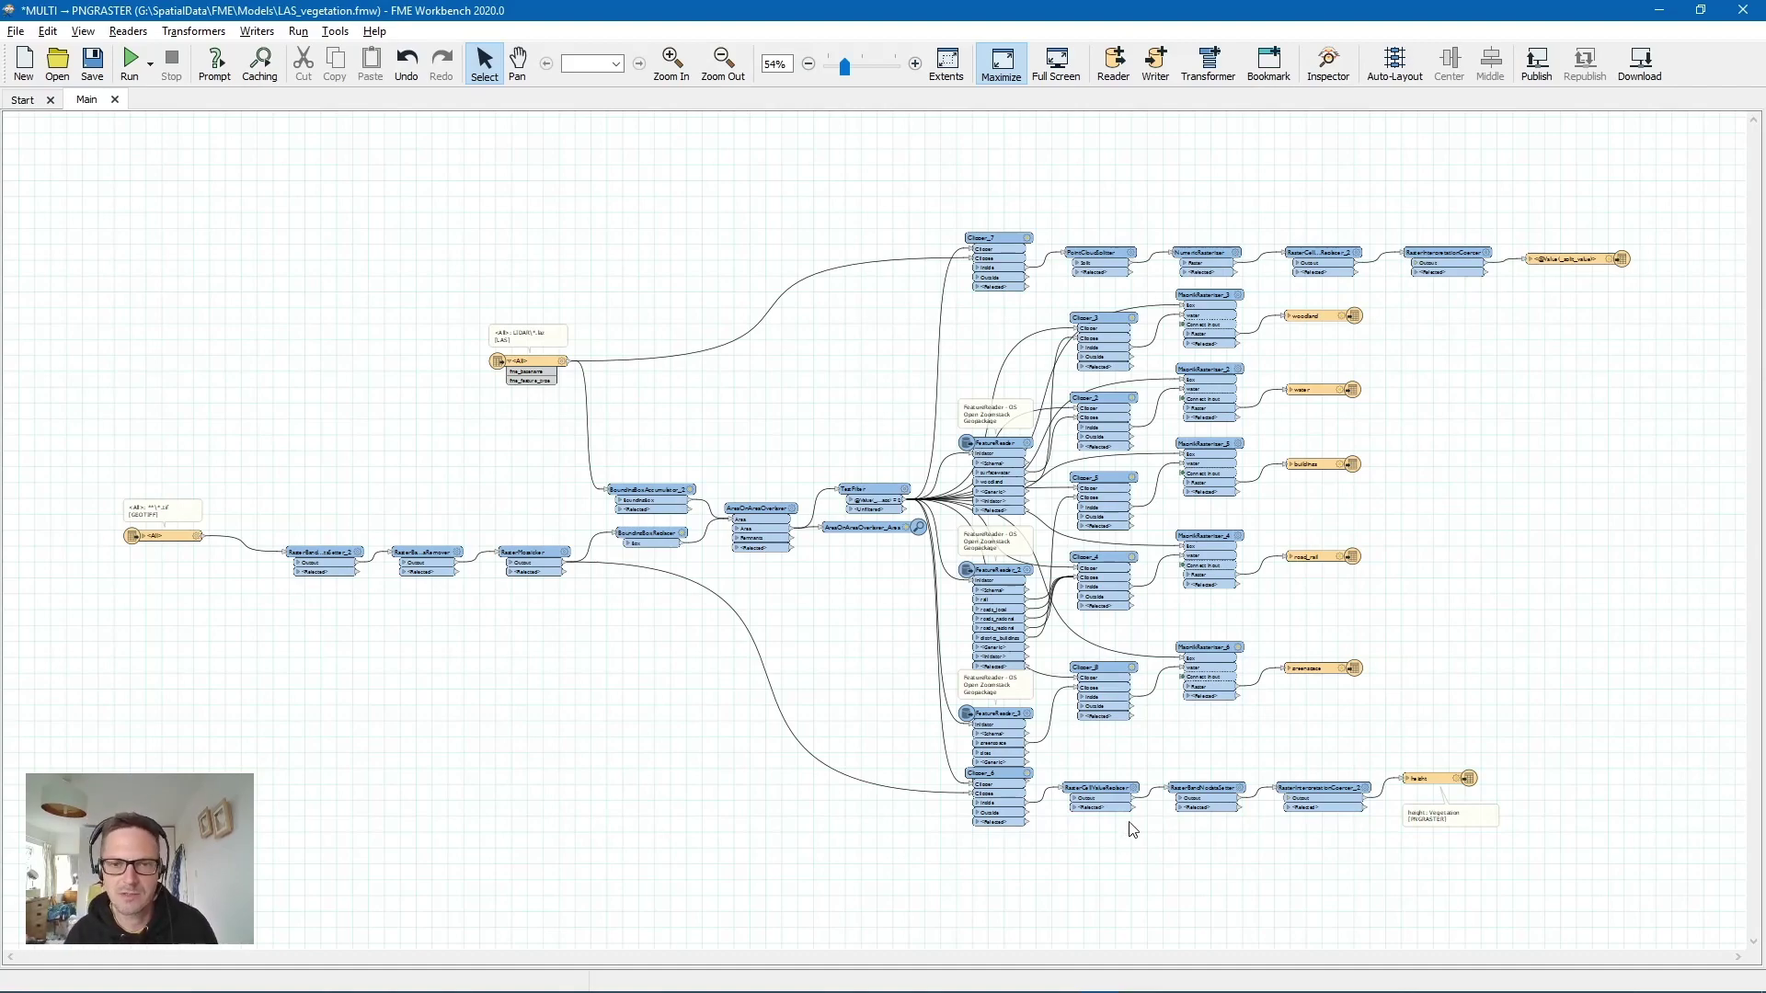
scroll(1274, 697, "up", 3)
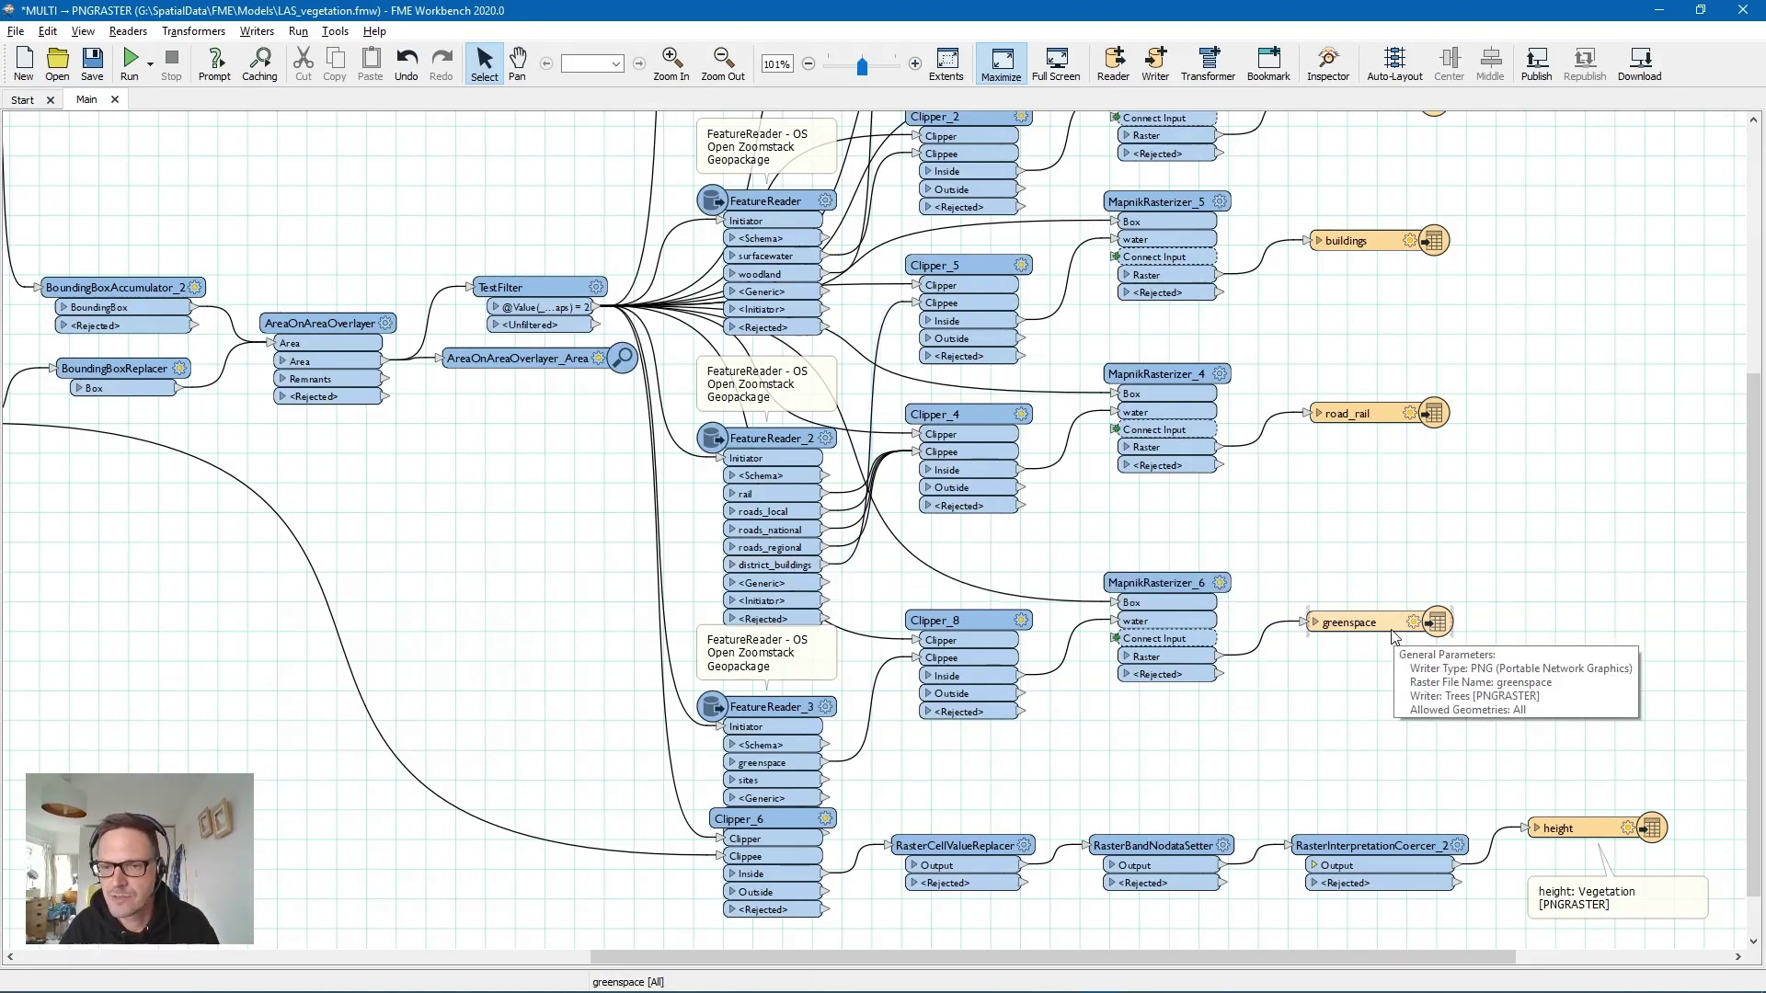
scroll(1395, 636, "up", 3)
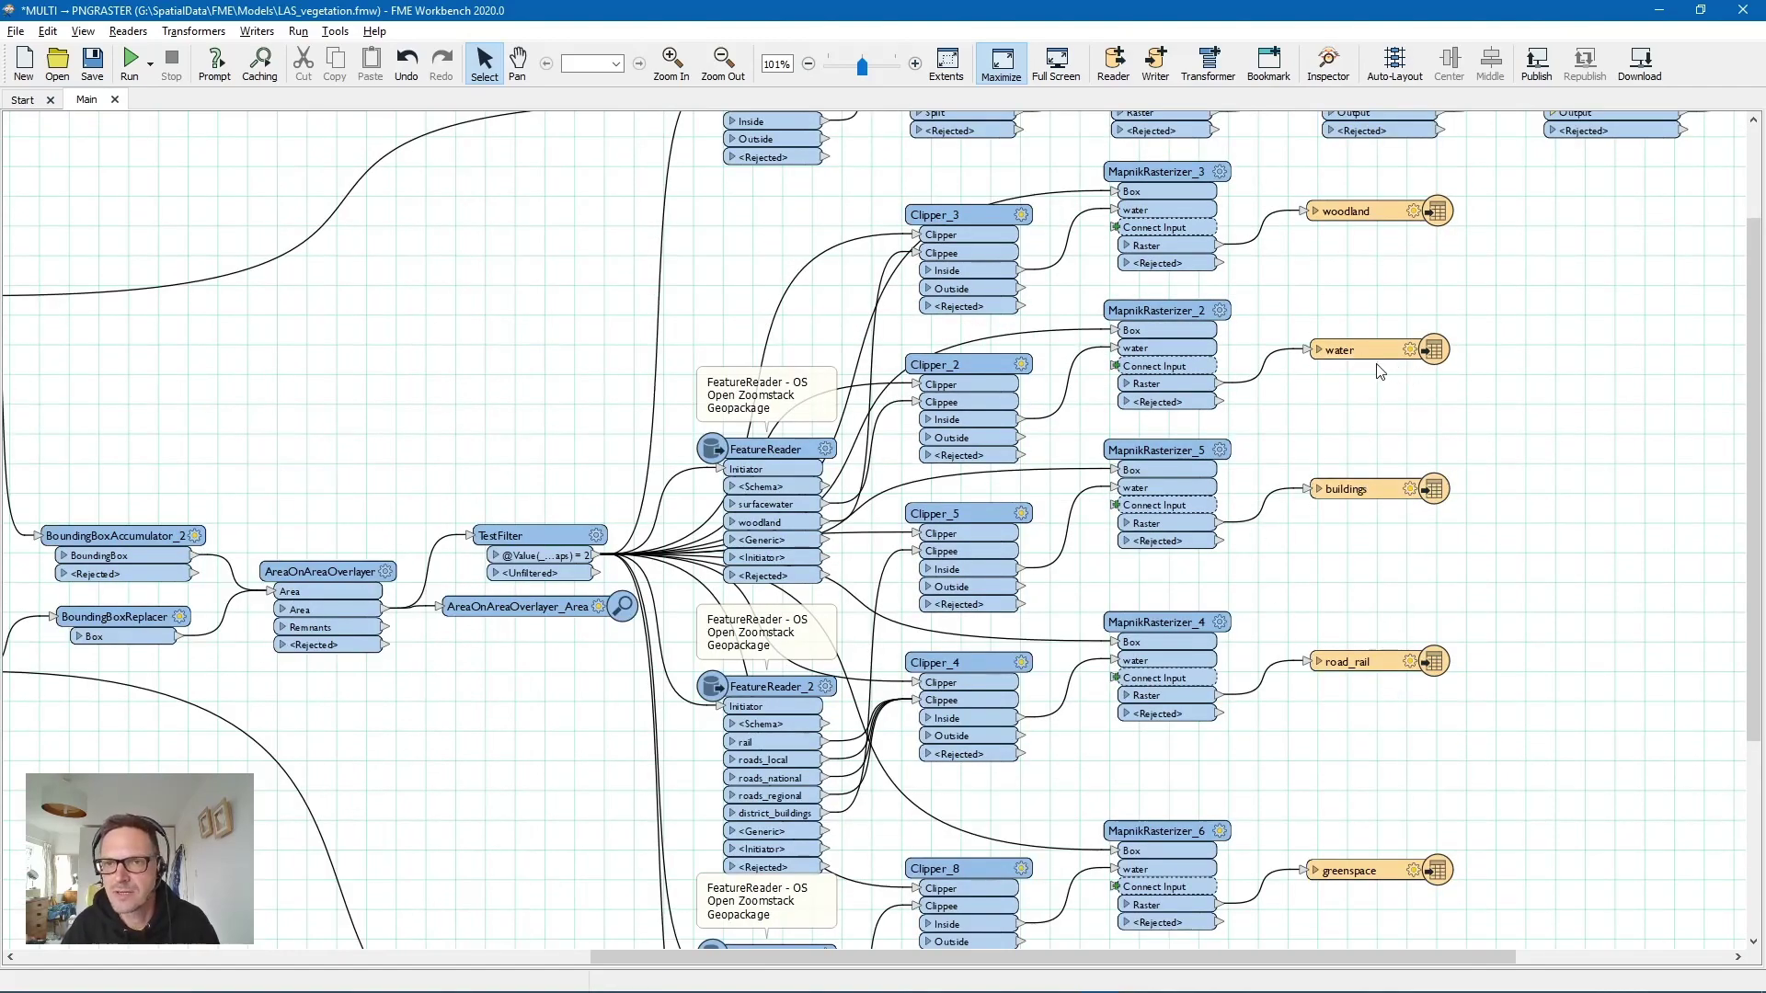
scroll(1377, 370, "up", 2)
scroll(1292, 619, "down", 3)
scroll(1175, 842, "down", 3)
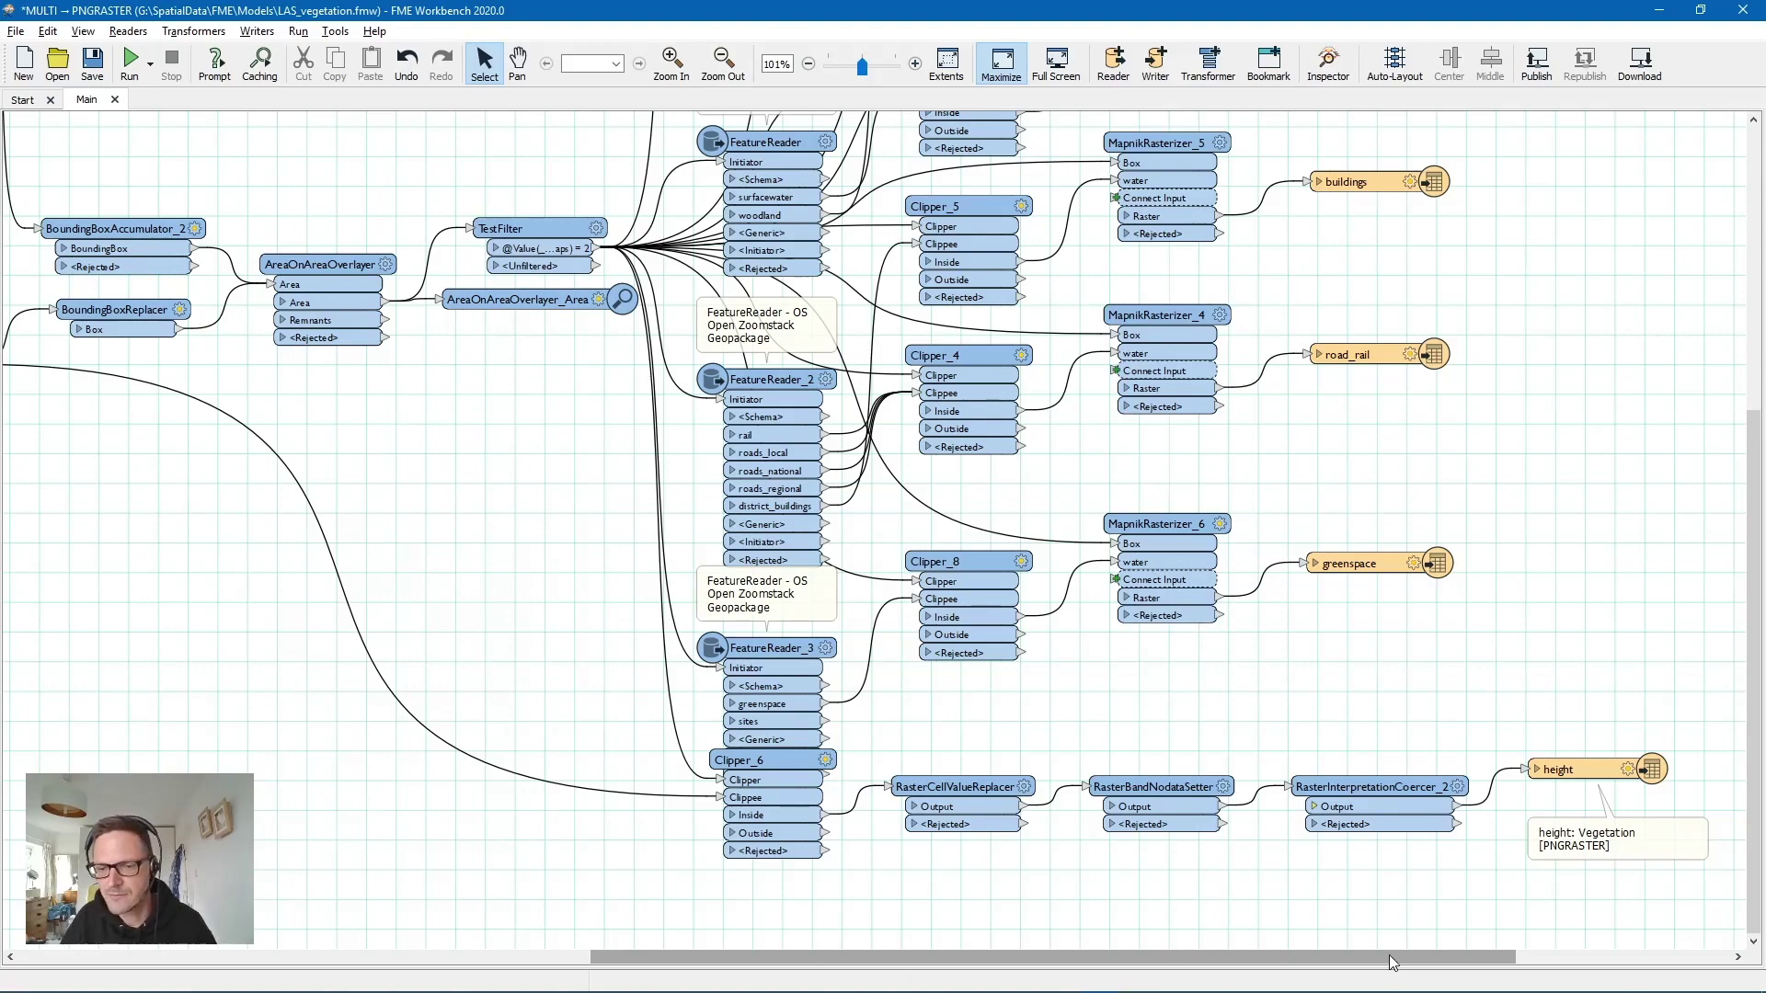
scroll(493, 383, "up", 6)
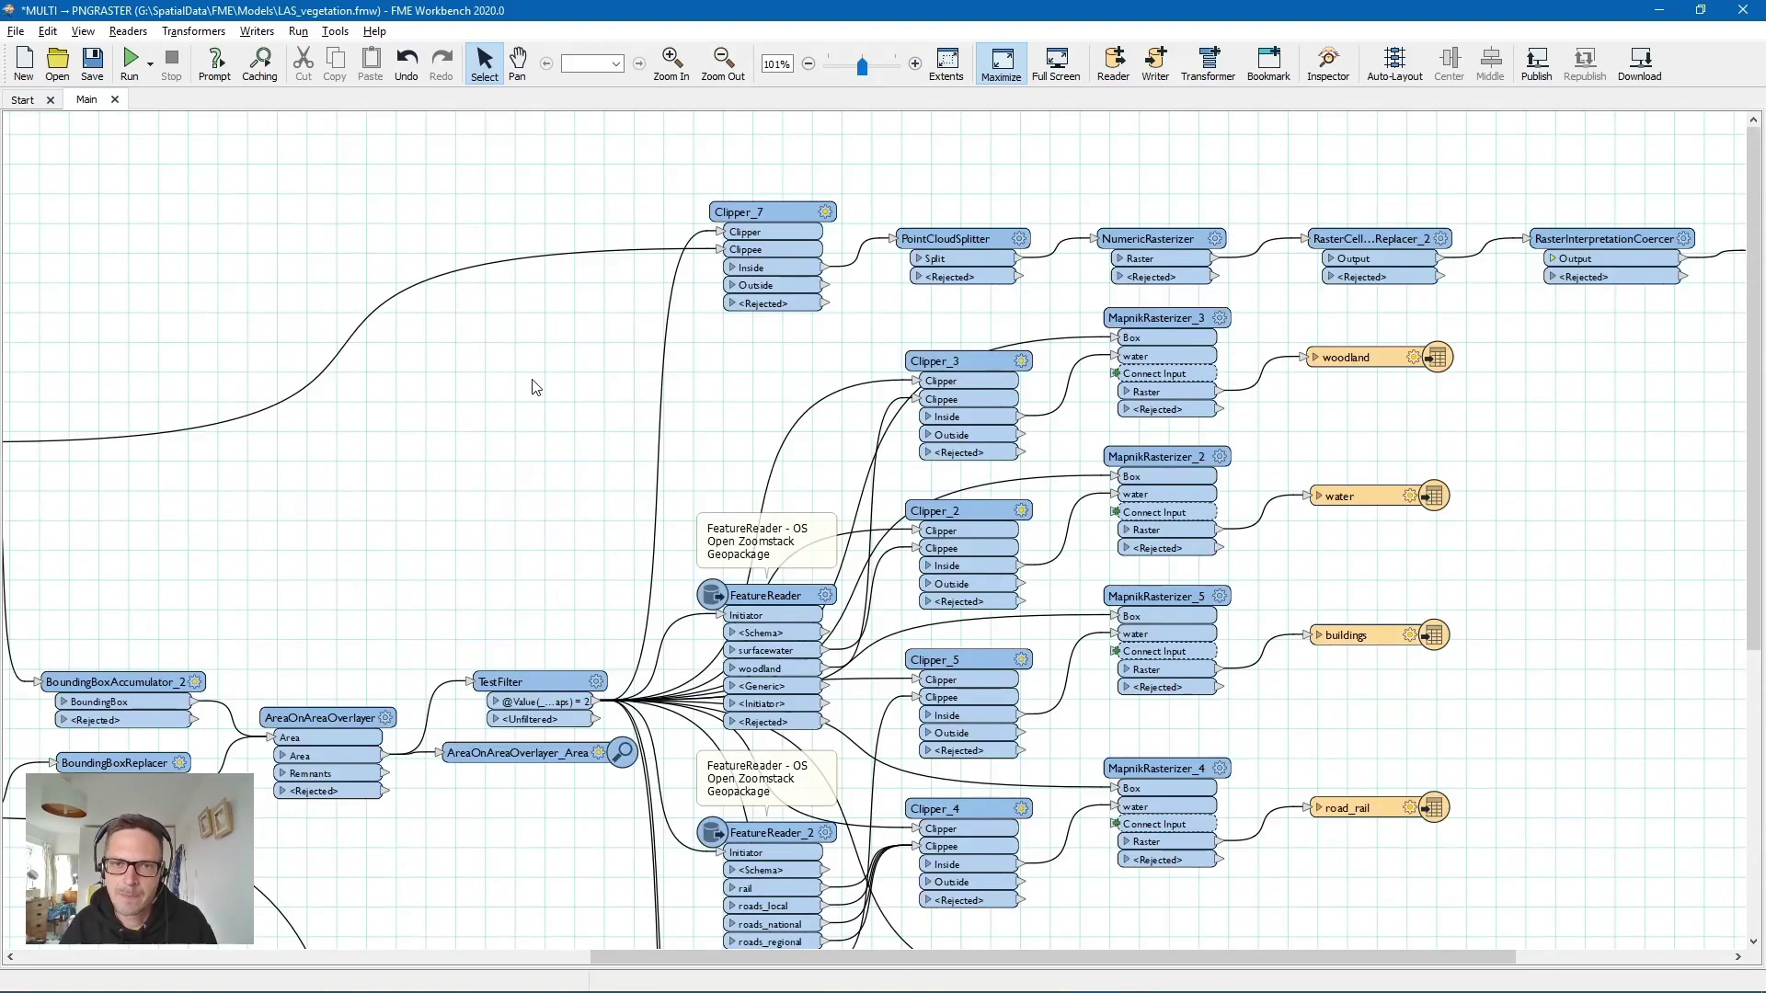
scroll(721, 453, "left", 10)
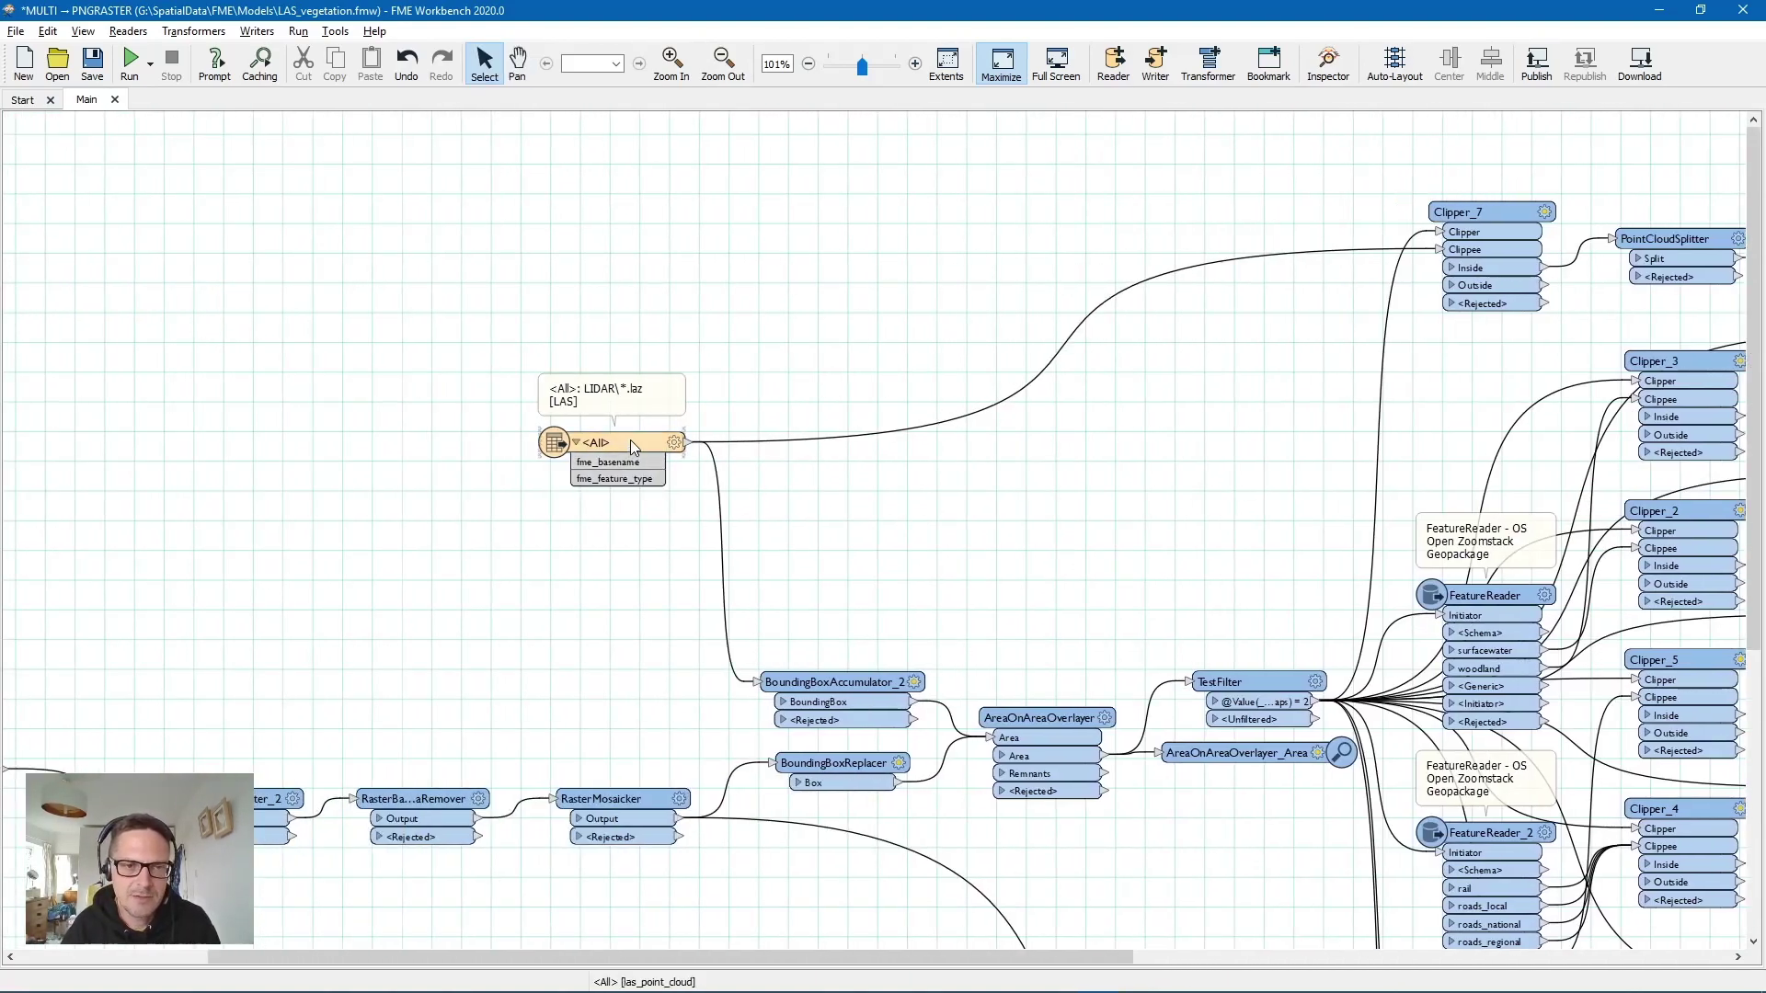
left_click_drag(634, 440, 607, 441)
left_click(1194, 382)
scroll(614, 525, "right", 8)
scroll(1181, 233, "up", 2, "ctrl")
left_click(1161, 235)
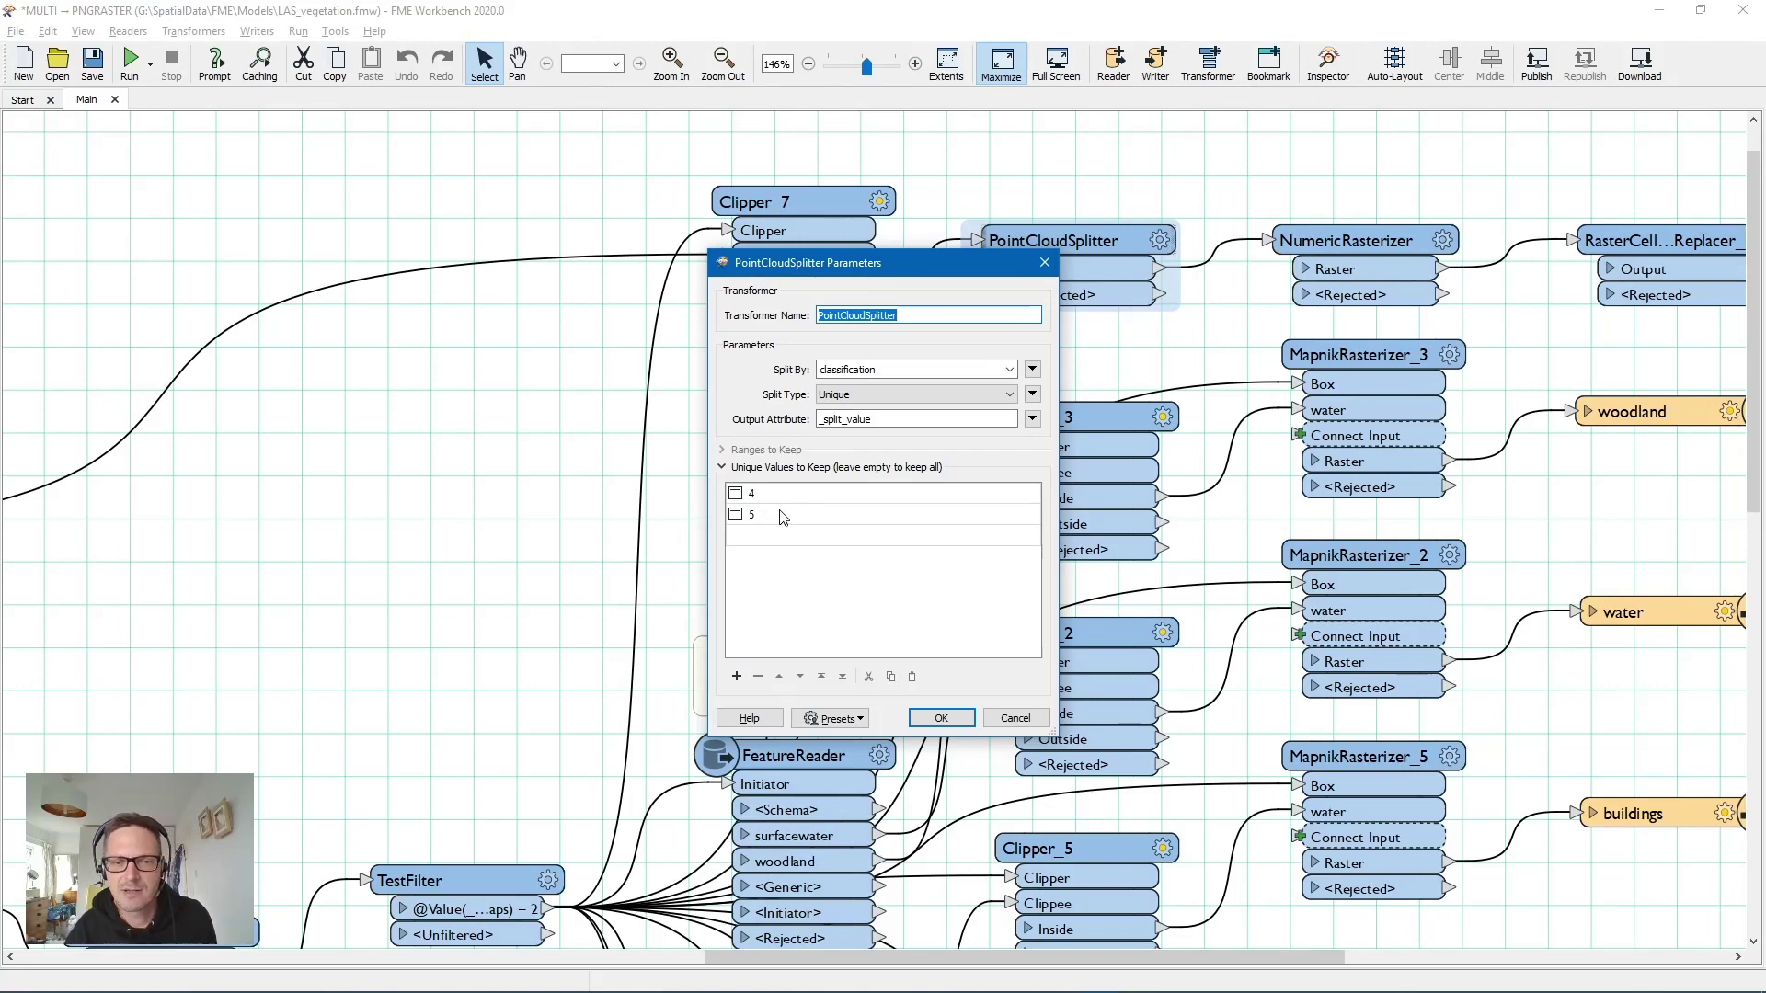
left_click(1015, 717)
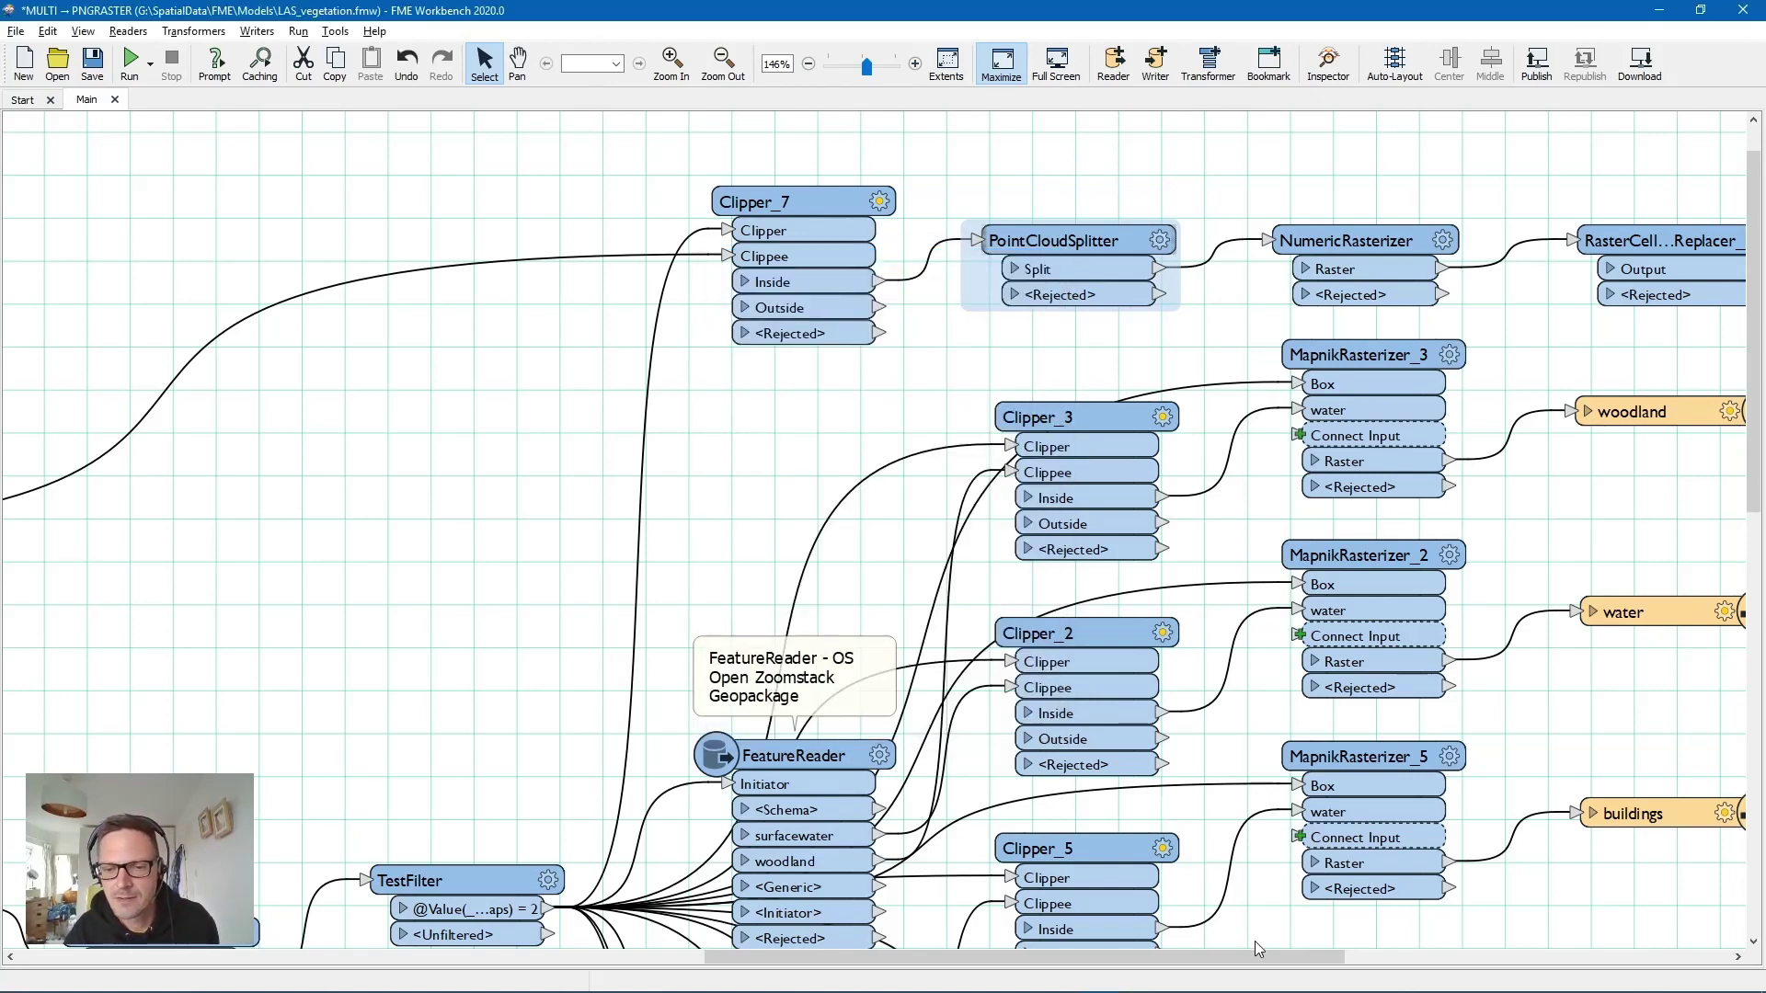
left_click_drag(1255, 957, 1565, 958)
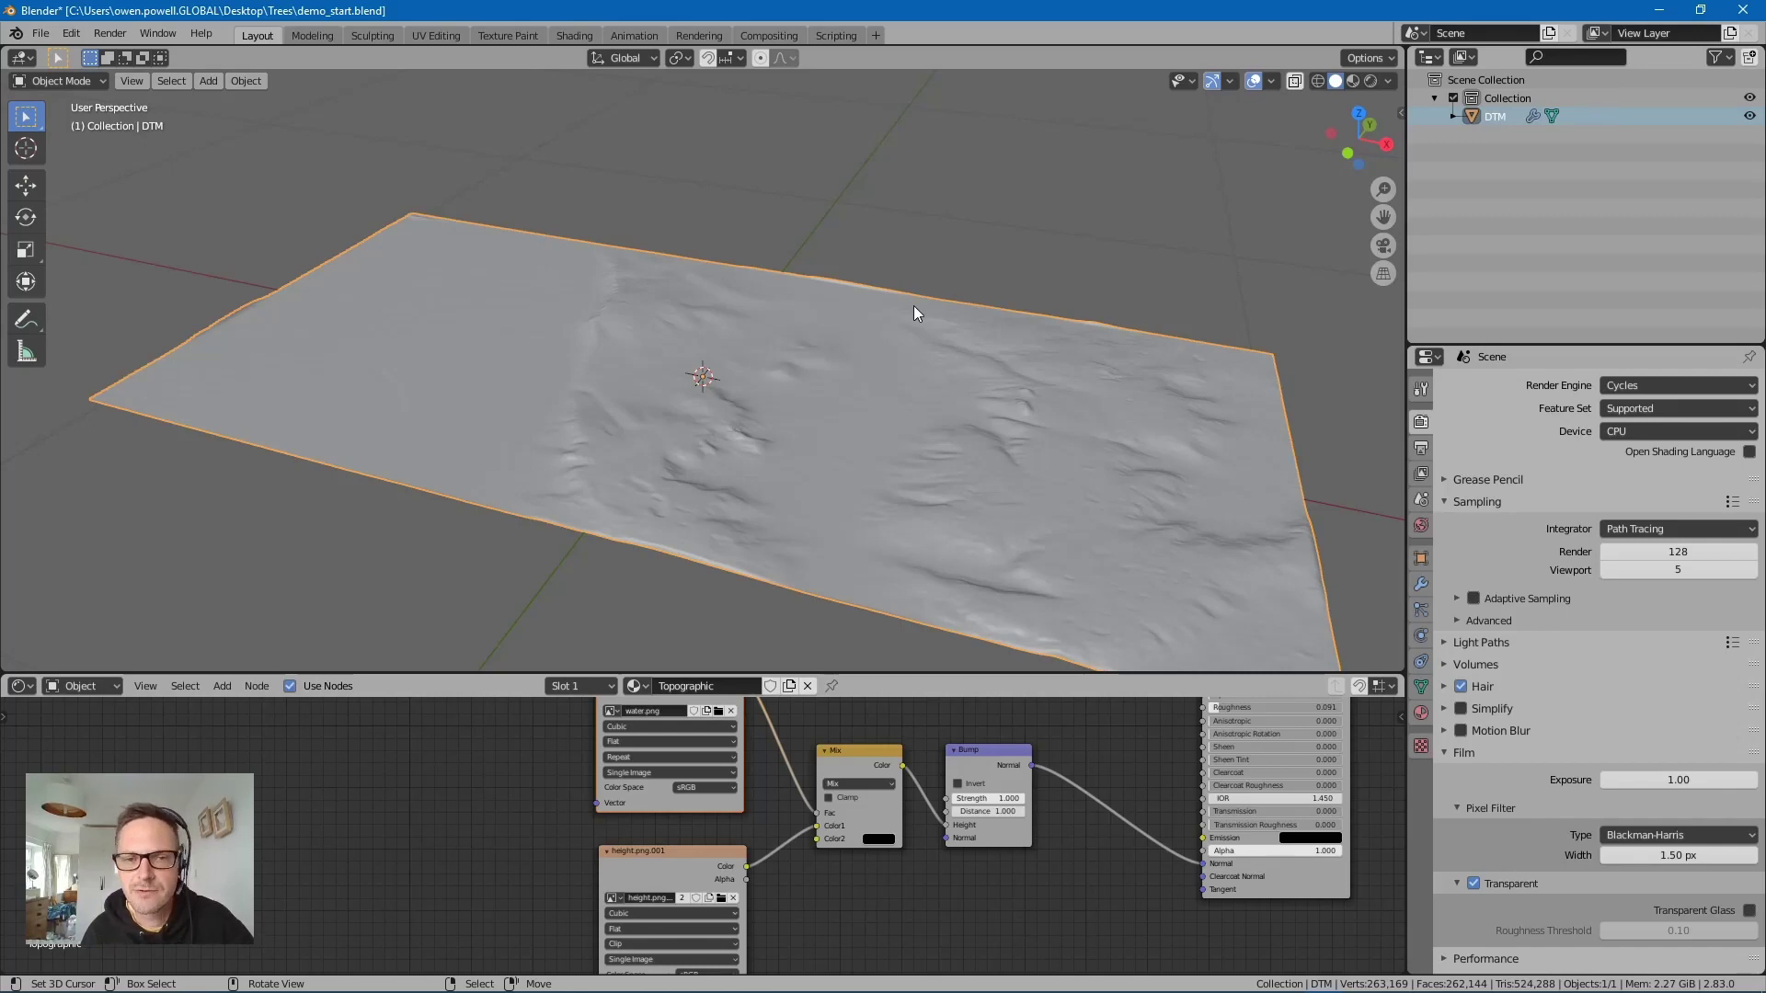
middle_click_drag(649, 361, 776, 426)
scroll(804, 488, "up", 4)
key("Tab")
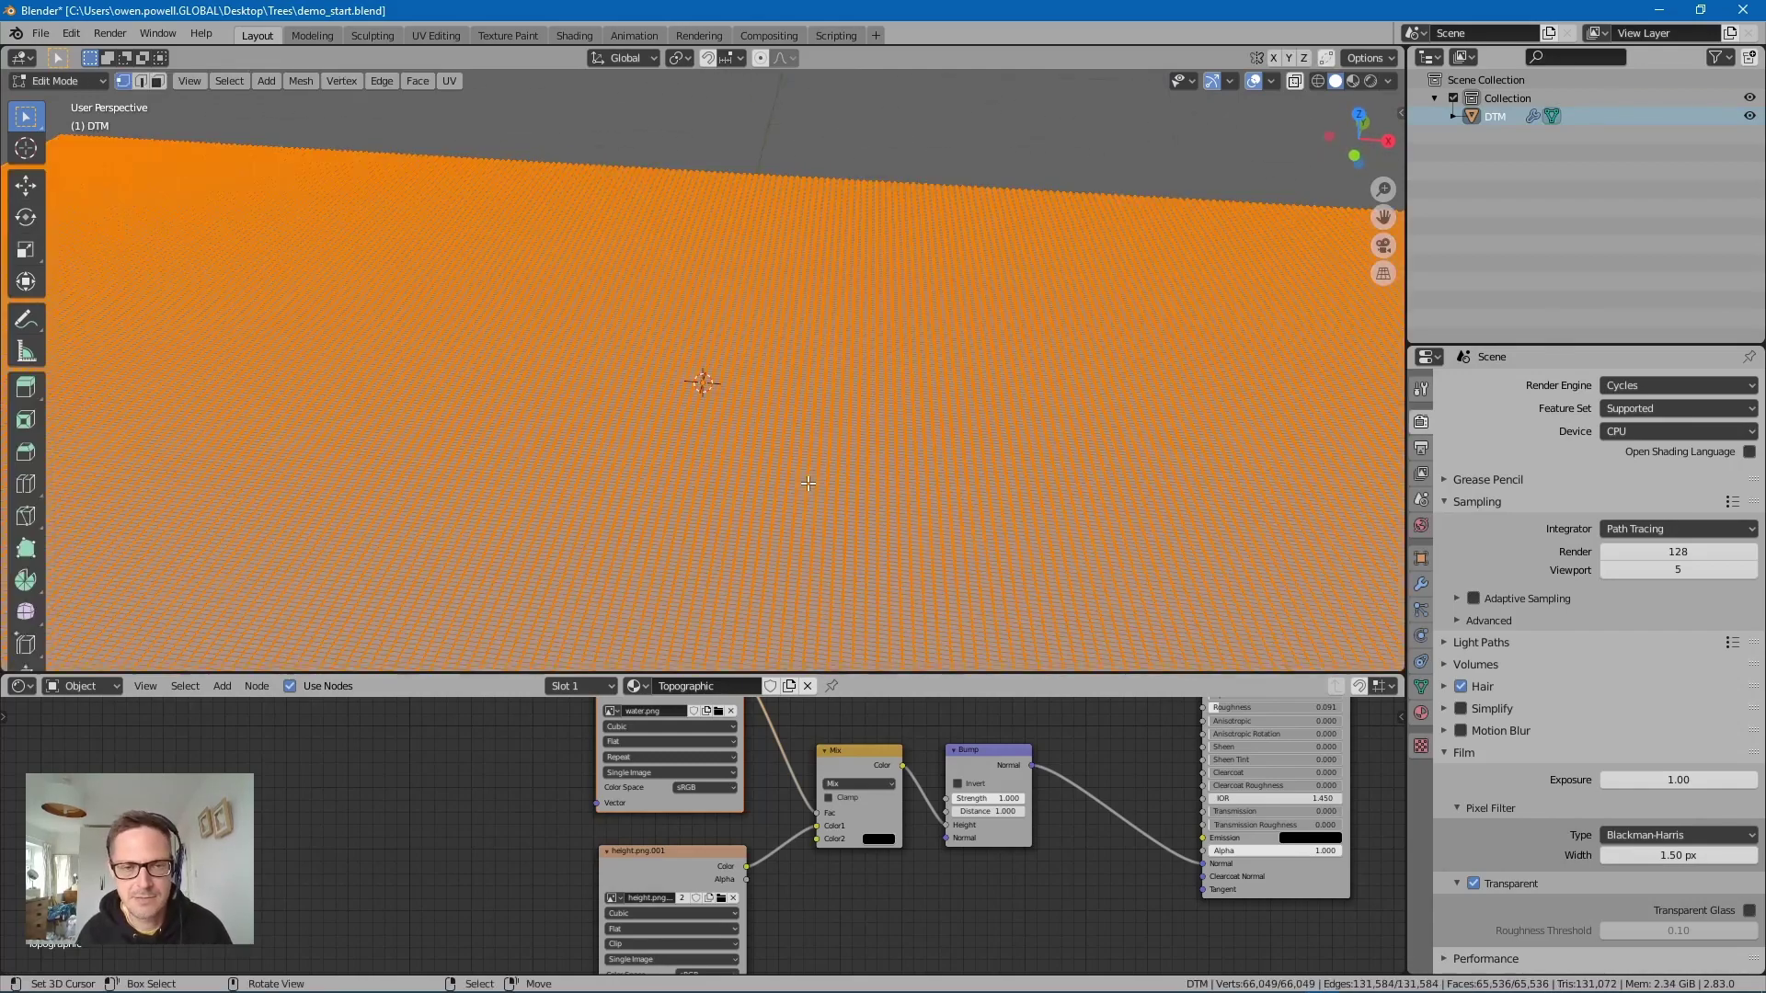
scroll(809, 484, "up", 2)
scroll(828, 465, "down", 6)
key("Tab")
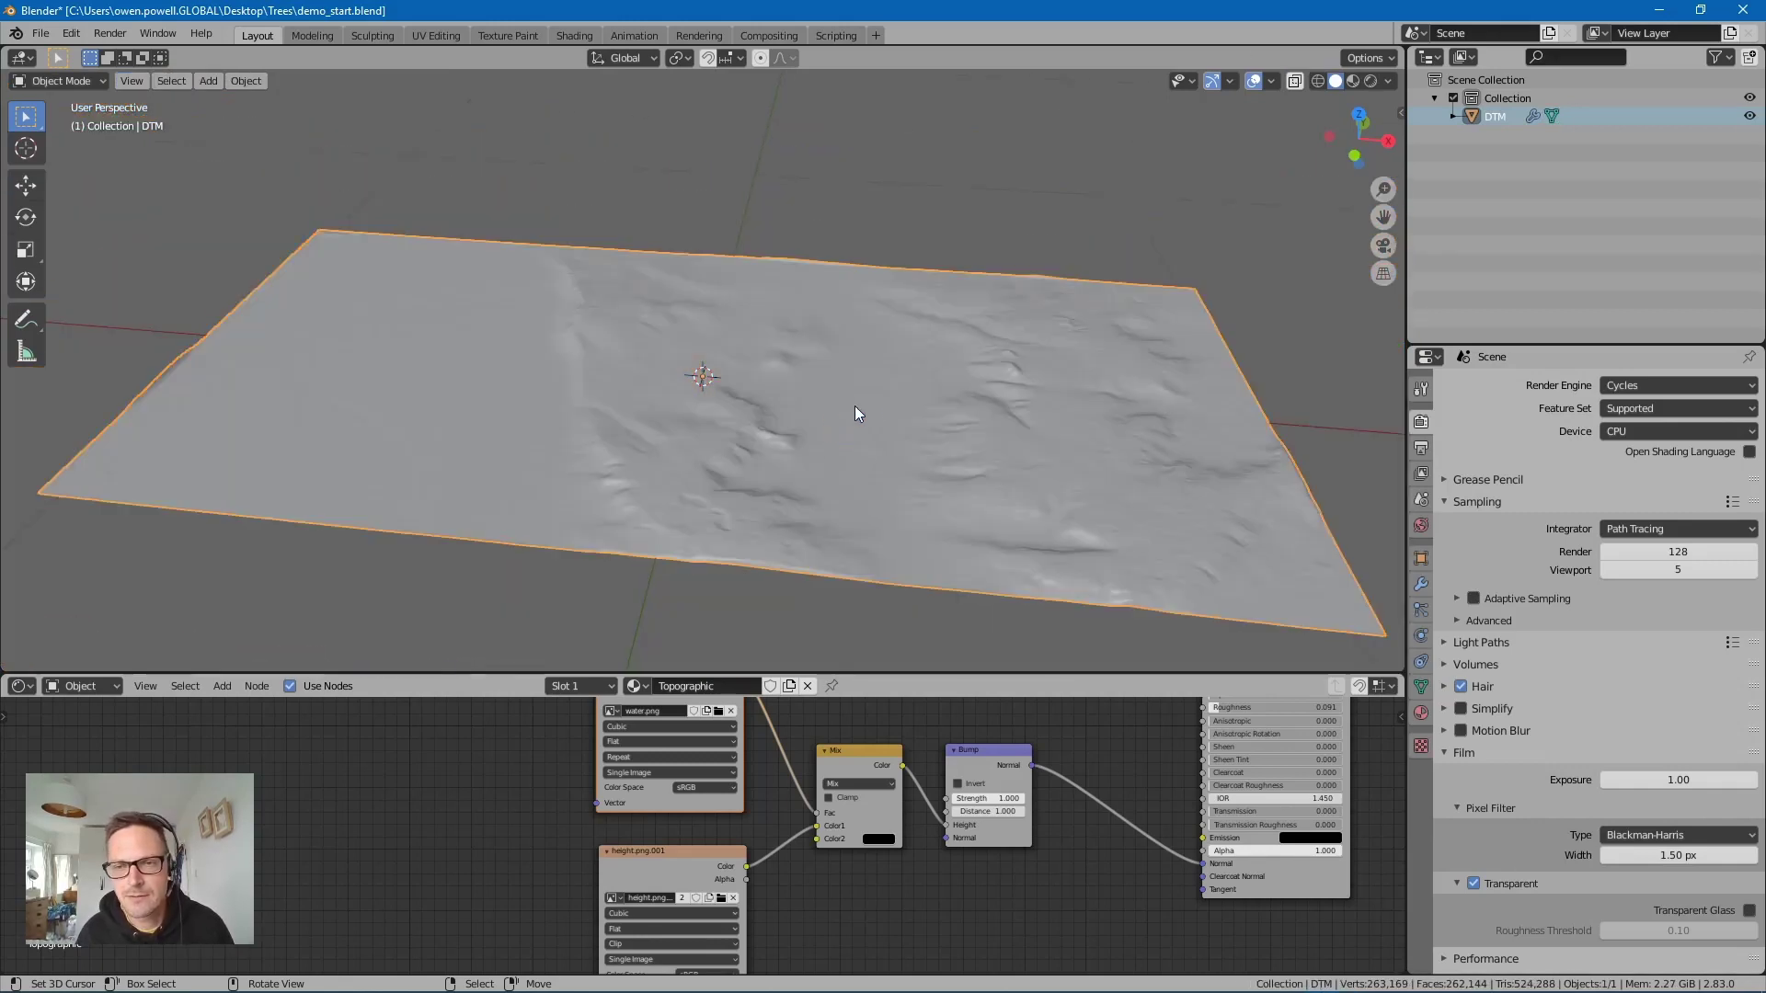
left_click(1421, 583)
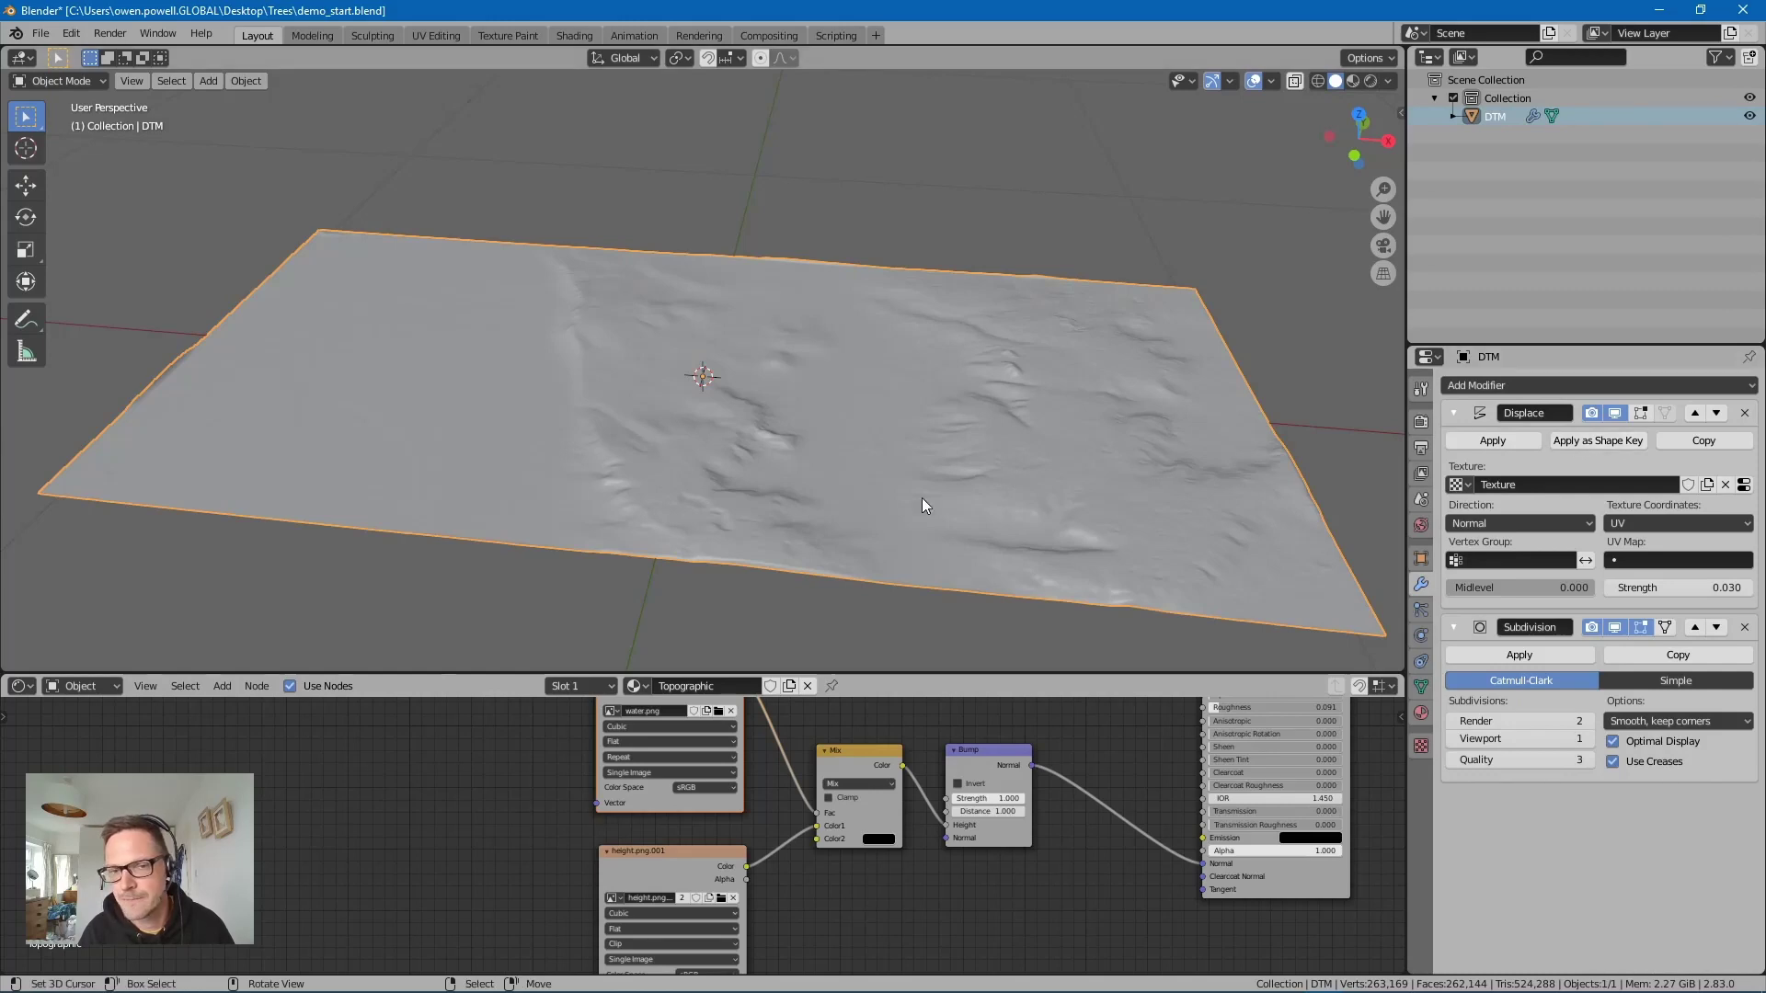
scroll(1012, 520, "up", 3)
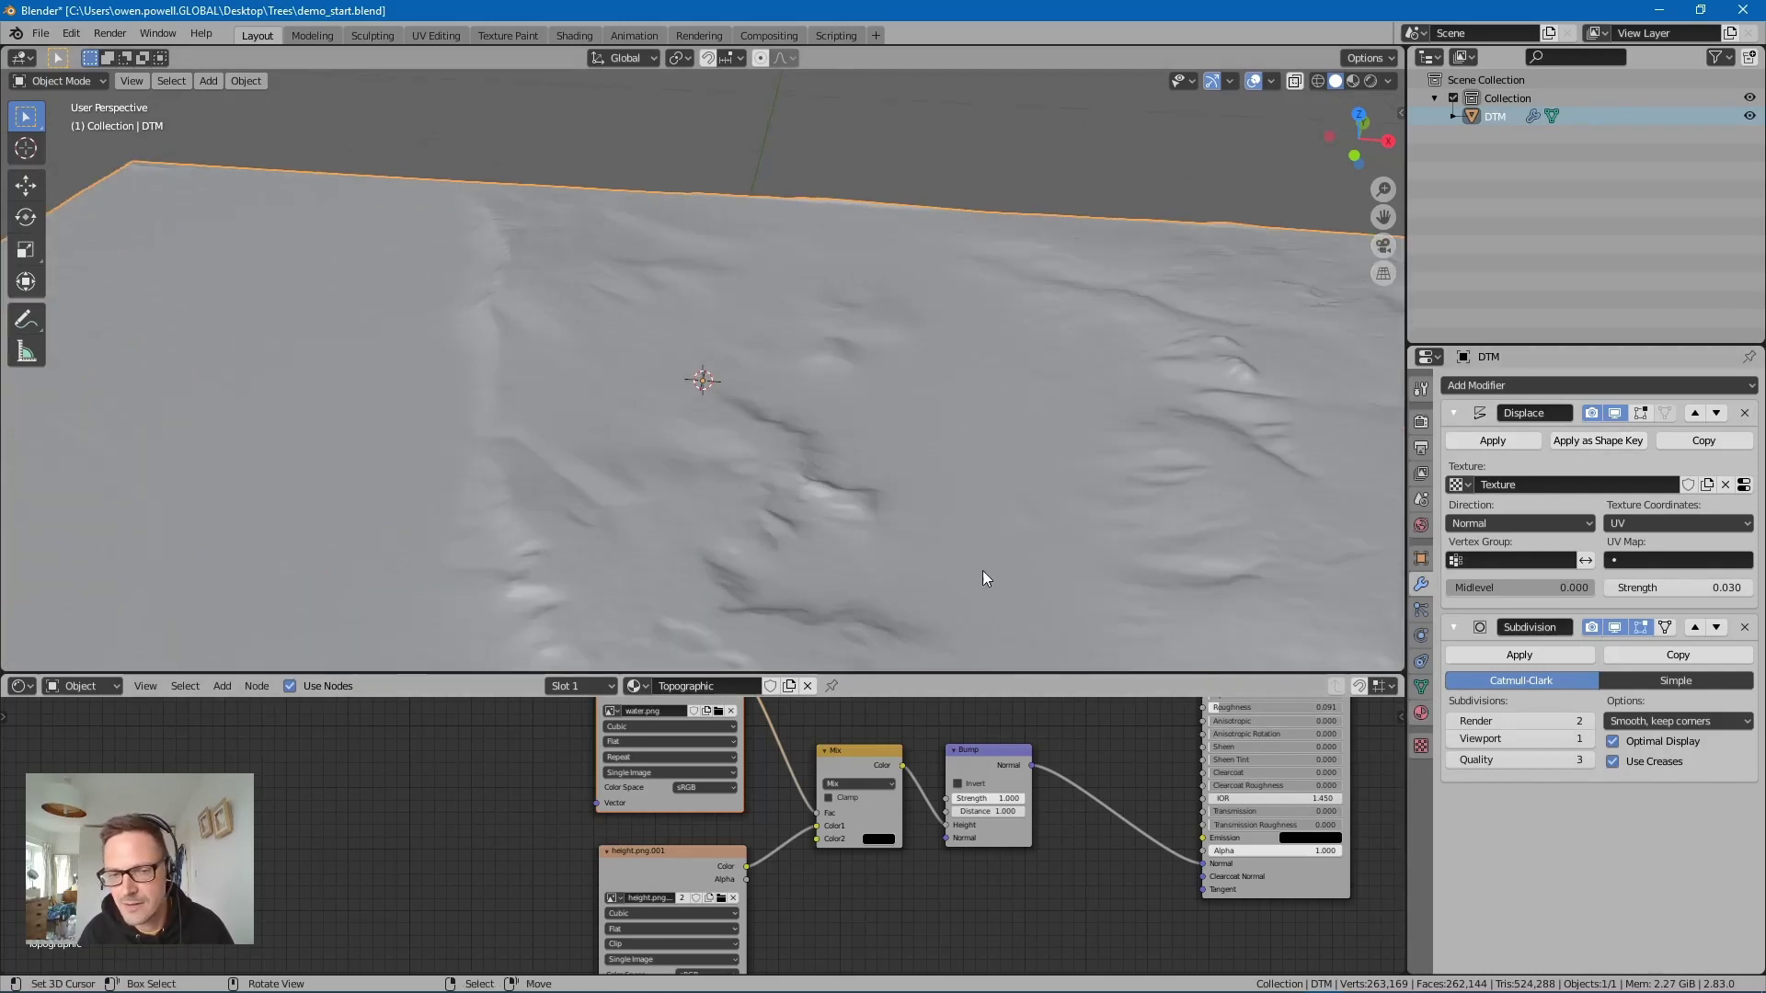
scroll(698, 491, "down", 4)
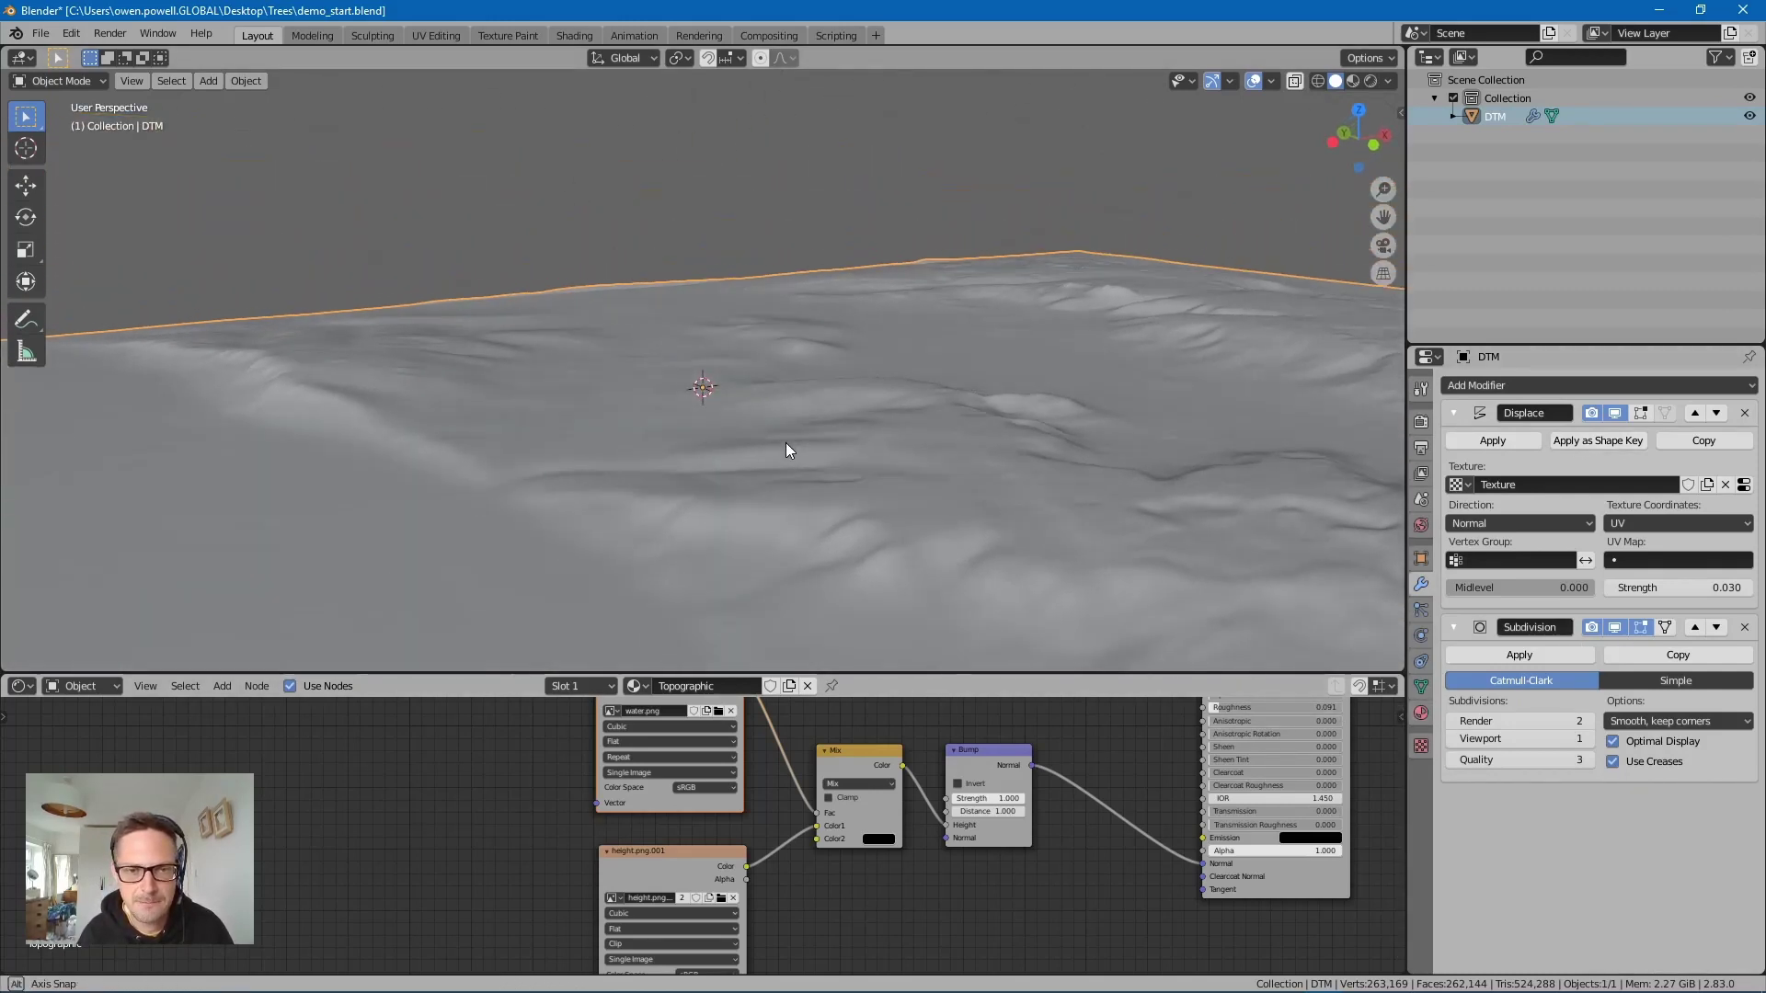
scroll(735, 497, "up", 6)
scroll(715, 536, "down", 3)
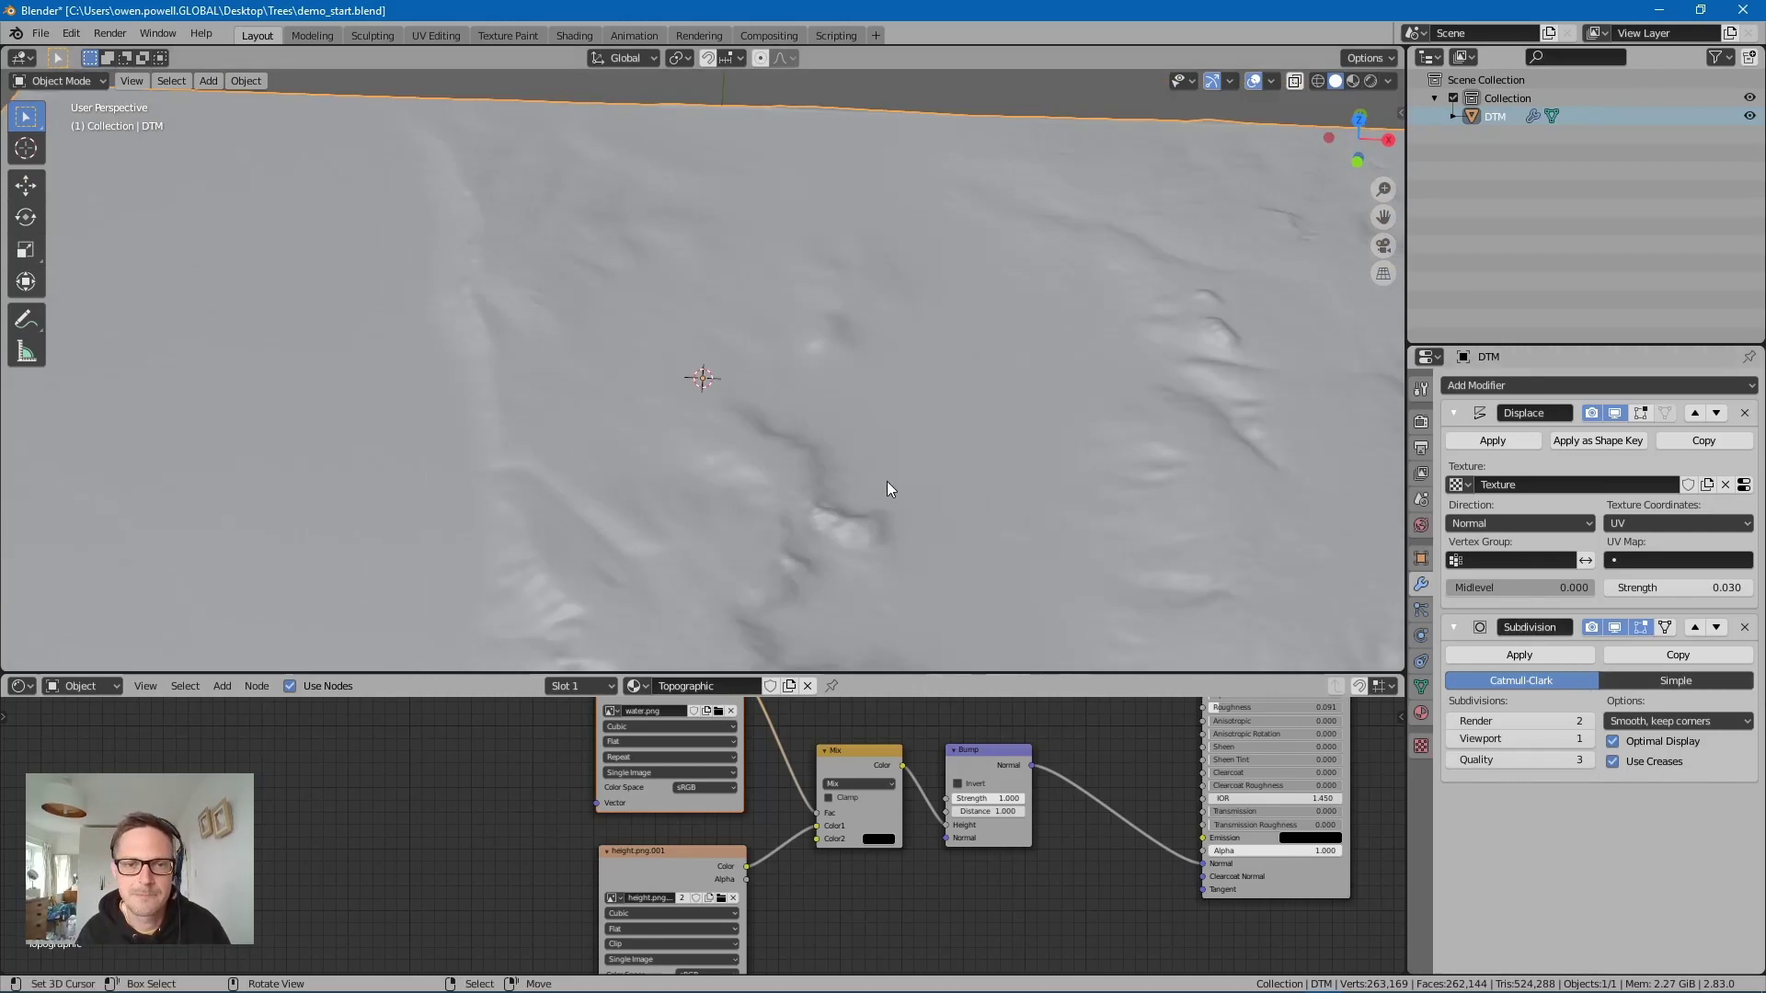
scroll(860, 451, "down", 3)
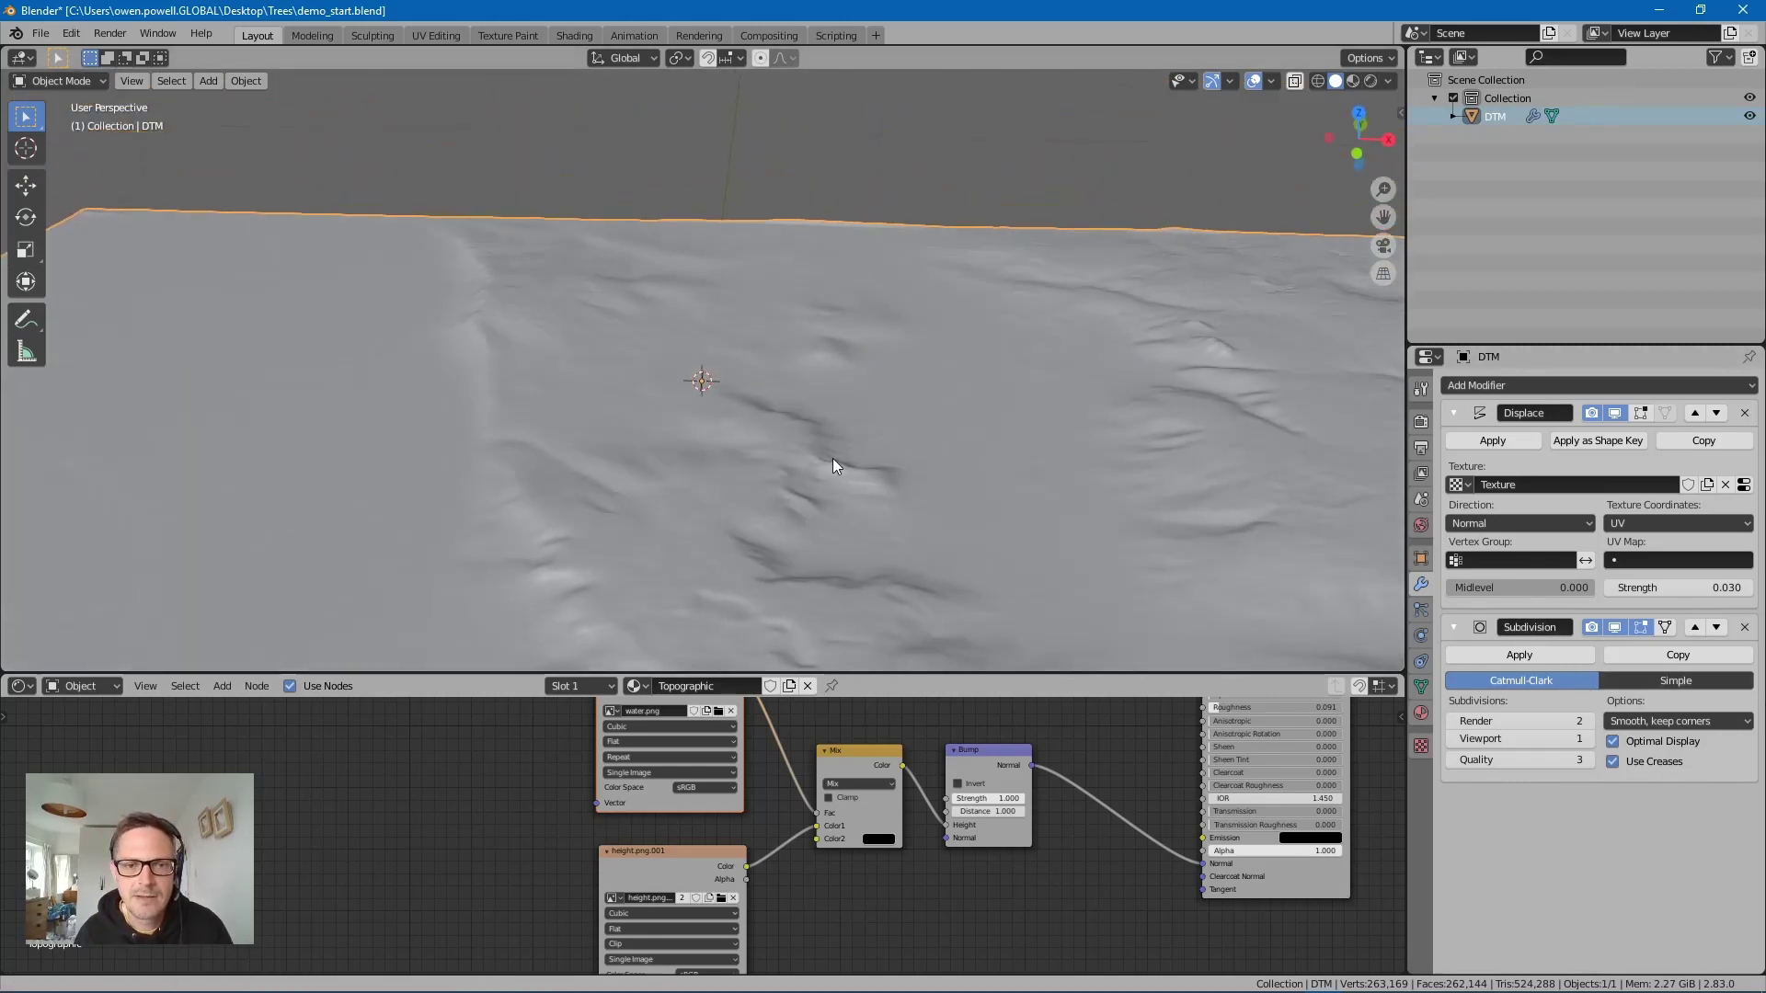
middle_click_drag(832, 465, 869, 304)
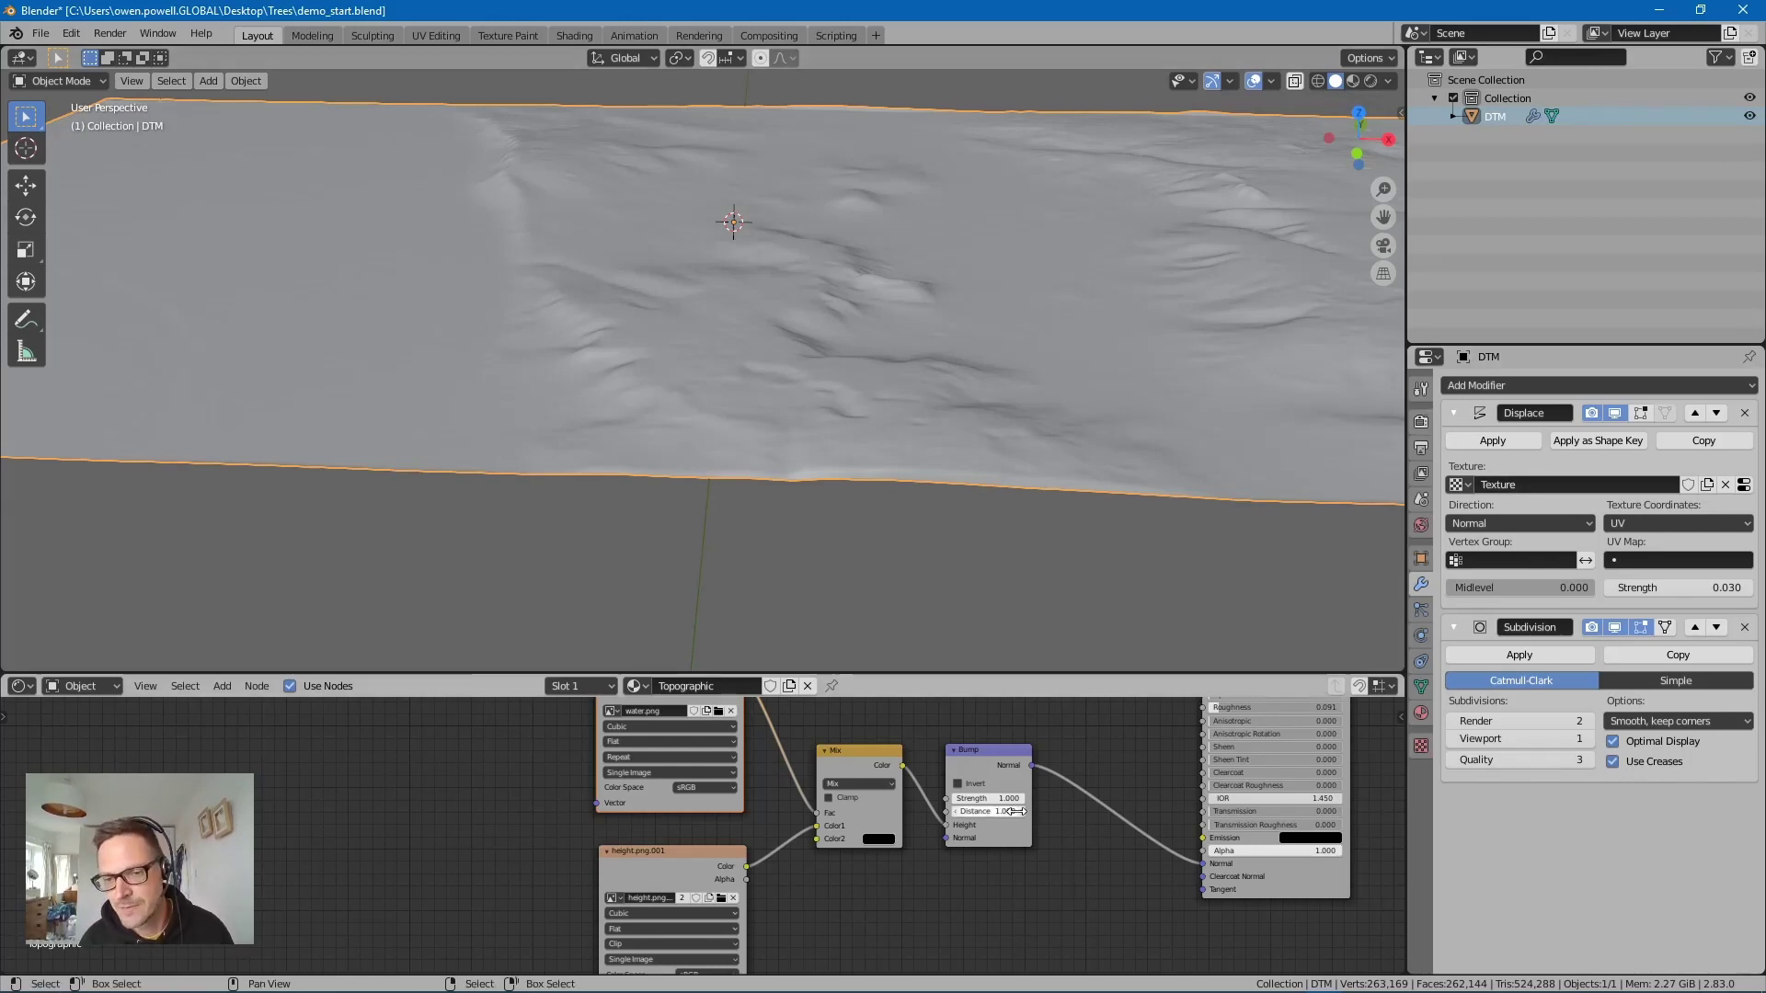
scroll(931, 409, "up", 5)
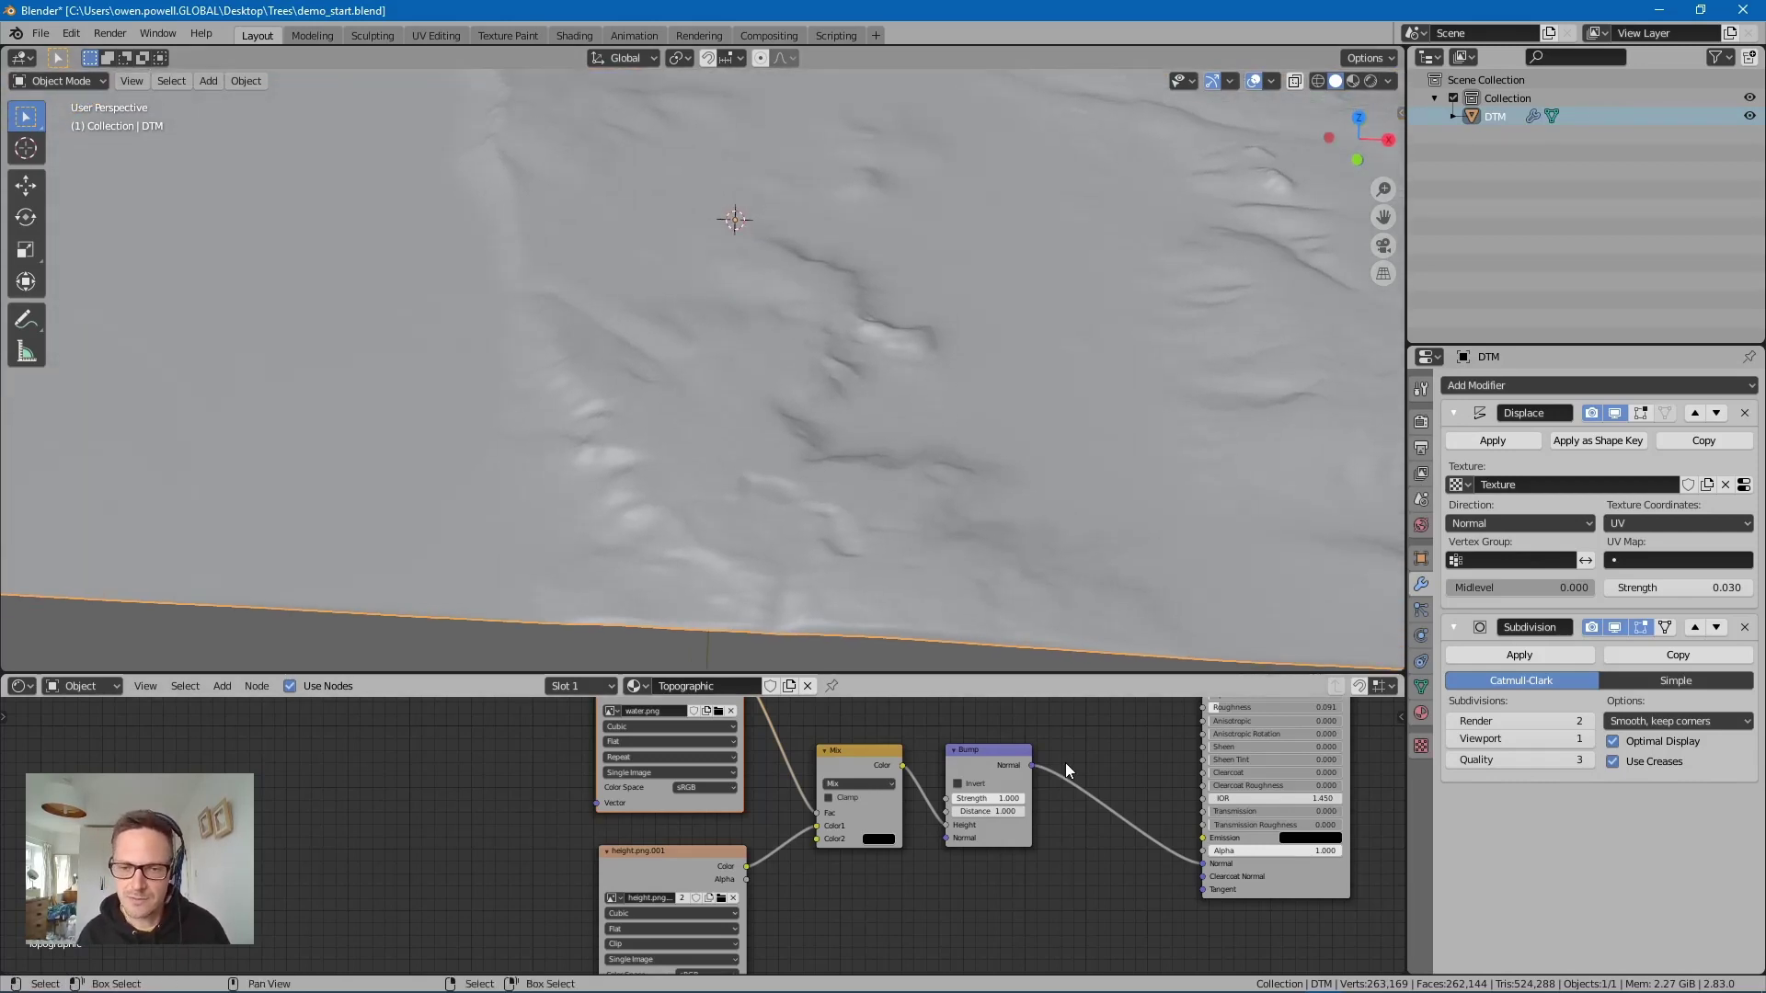
middle_click_drag(1361, 736, 914, 846)
scroll(1058, 809, "up", 3)
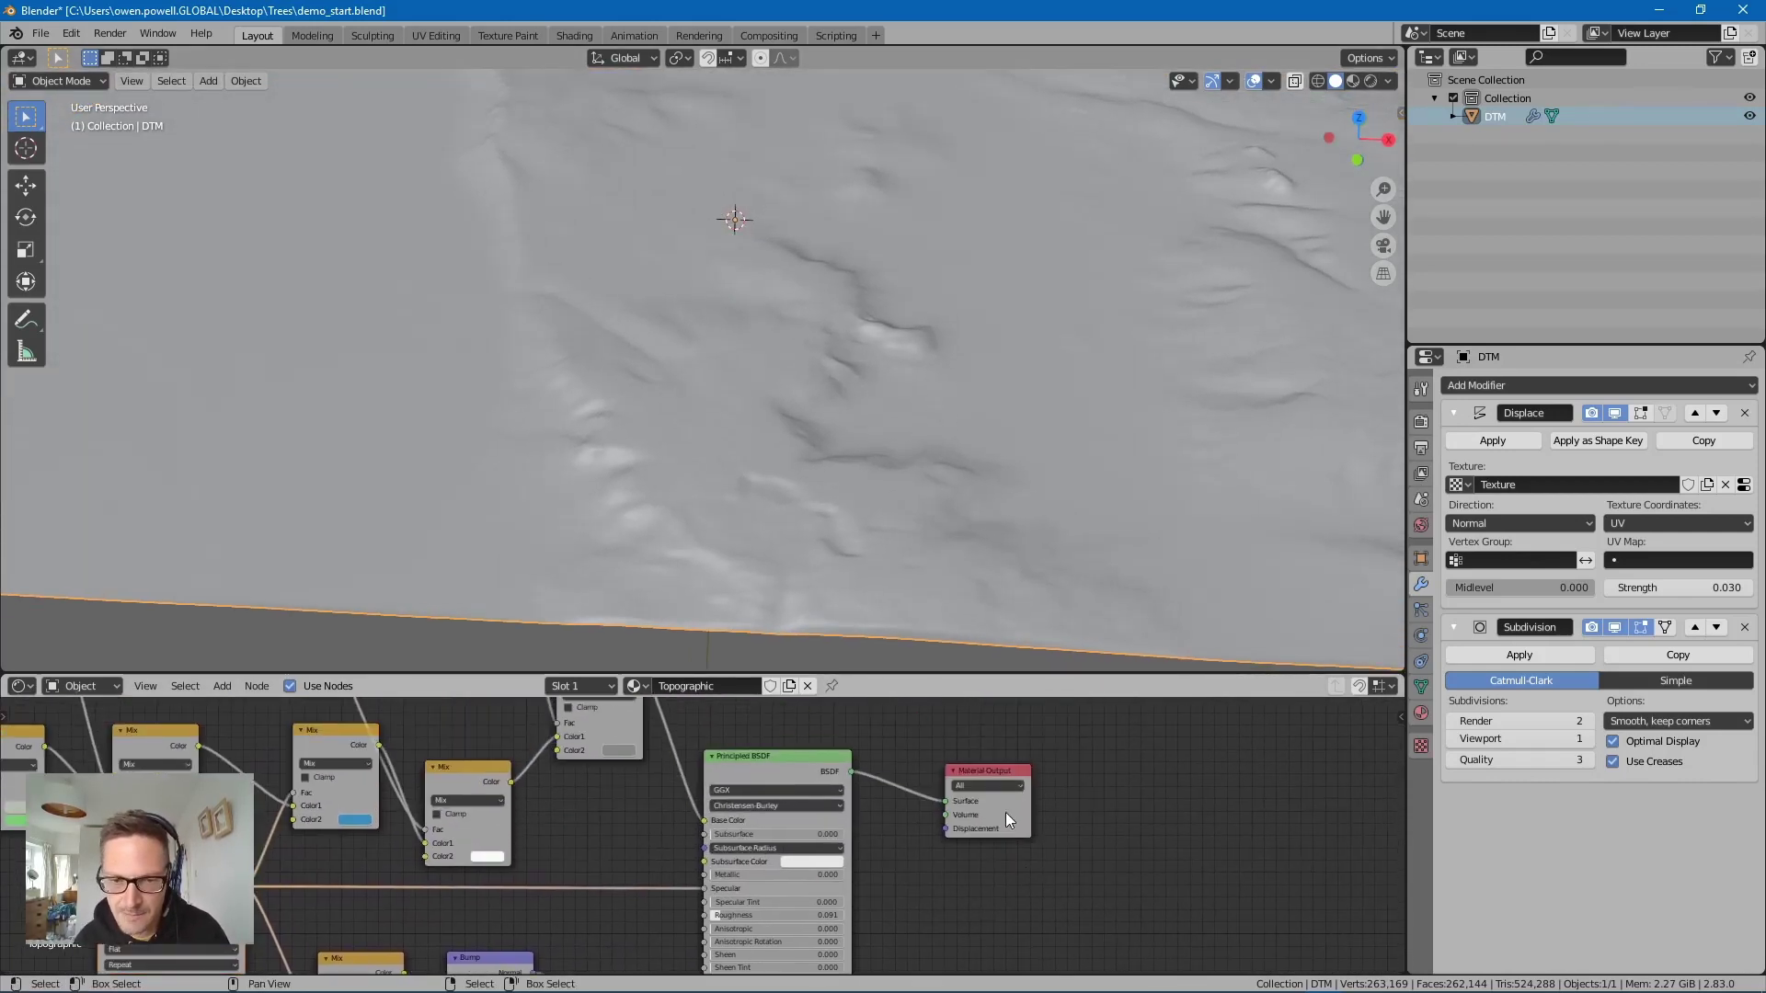
scroll(902, 439, "down", 5)
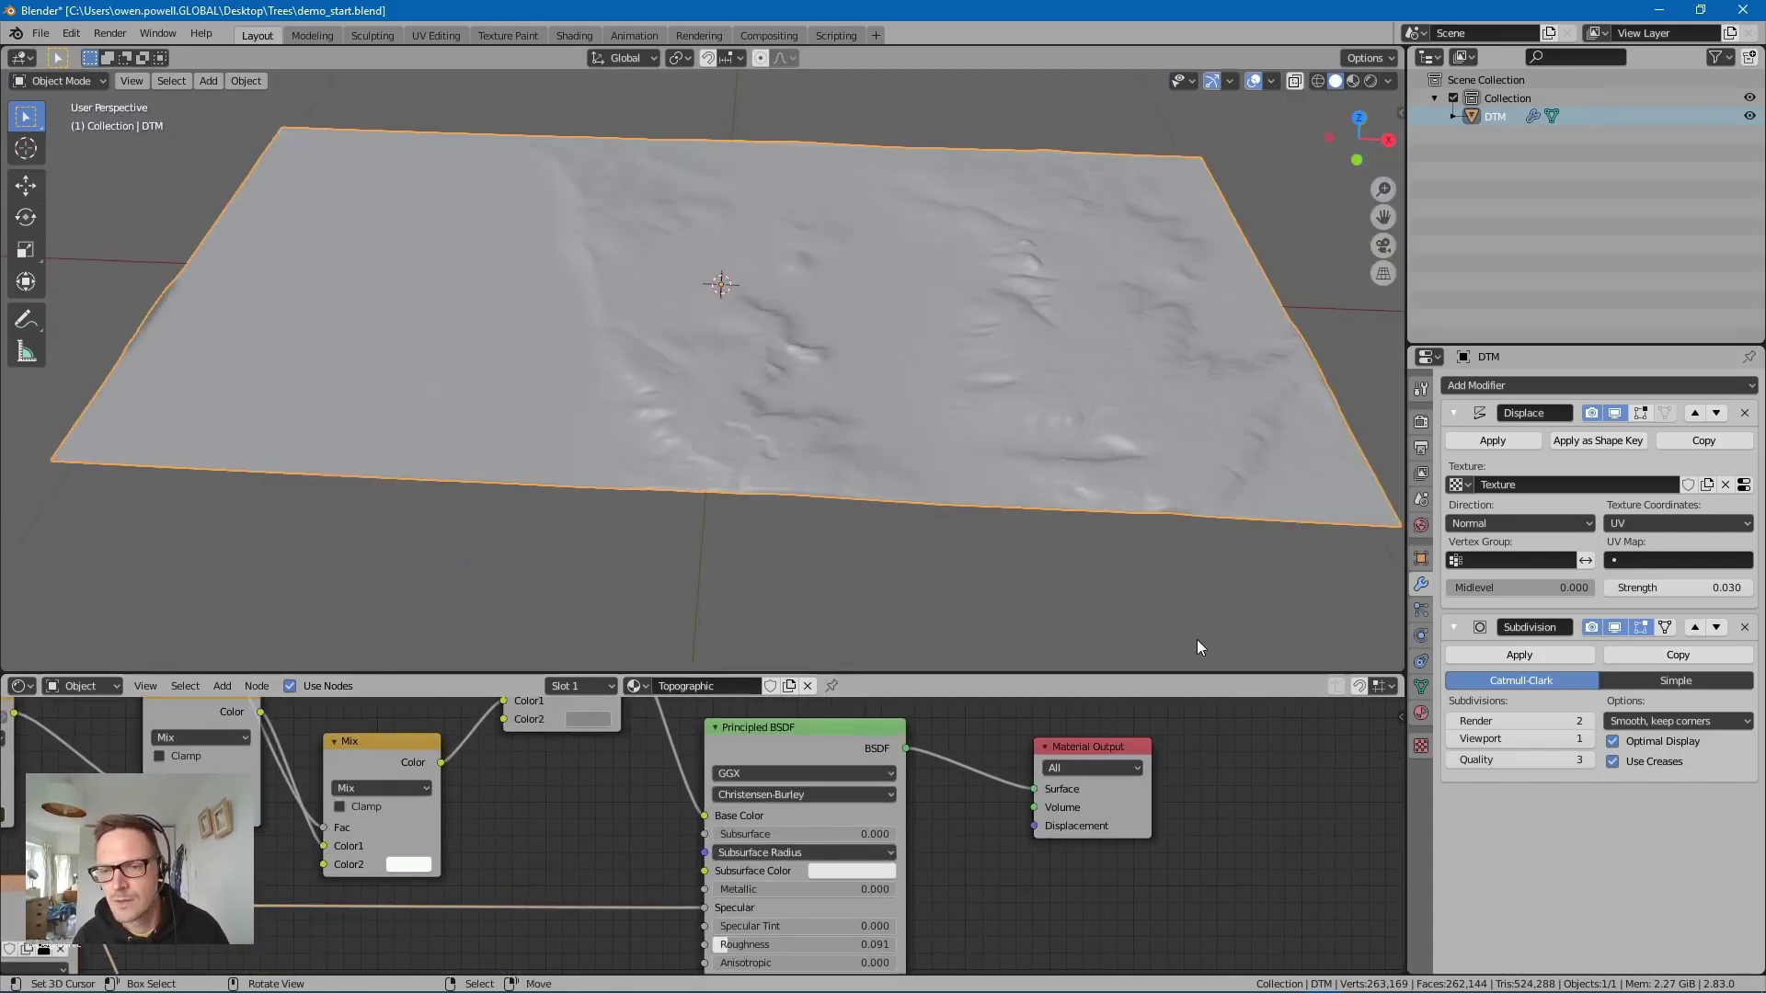
left_click(1421, 421)
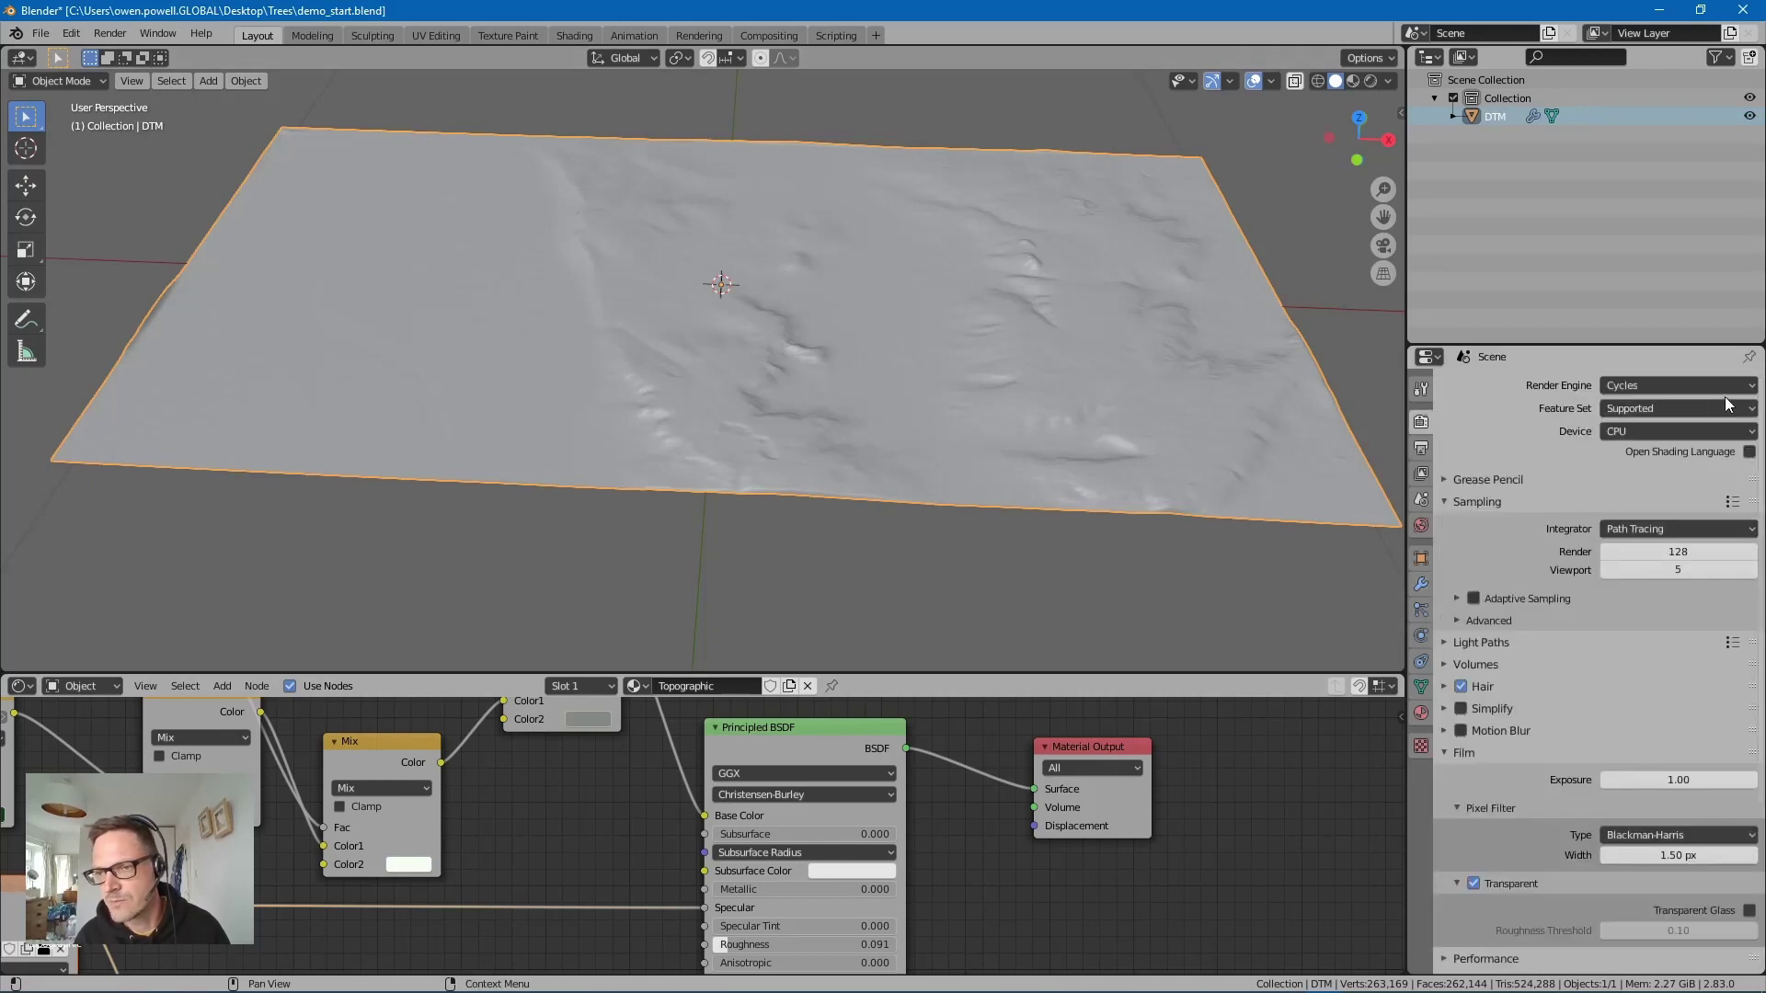
left_click(1700, 409)
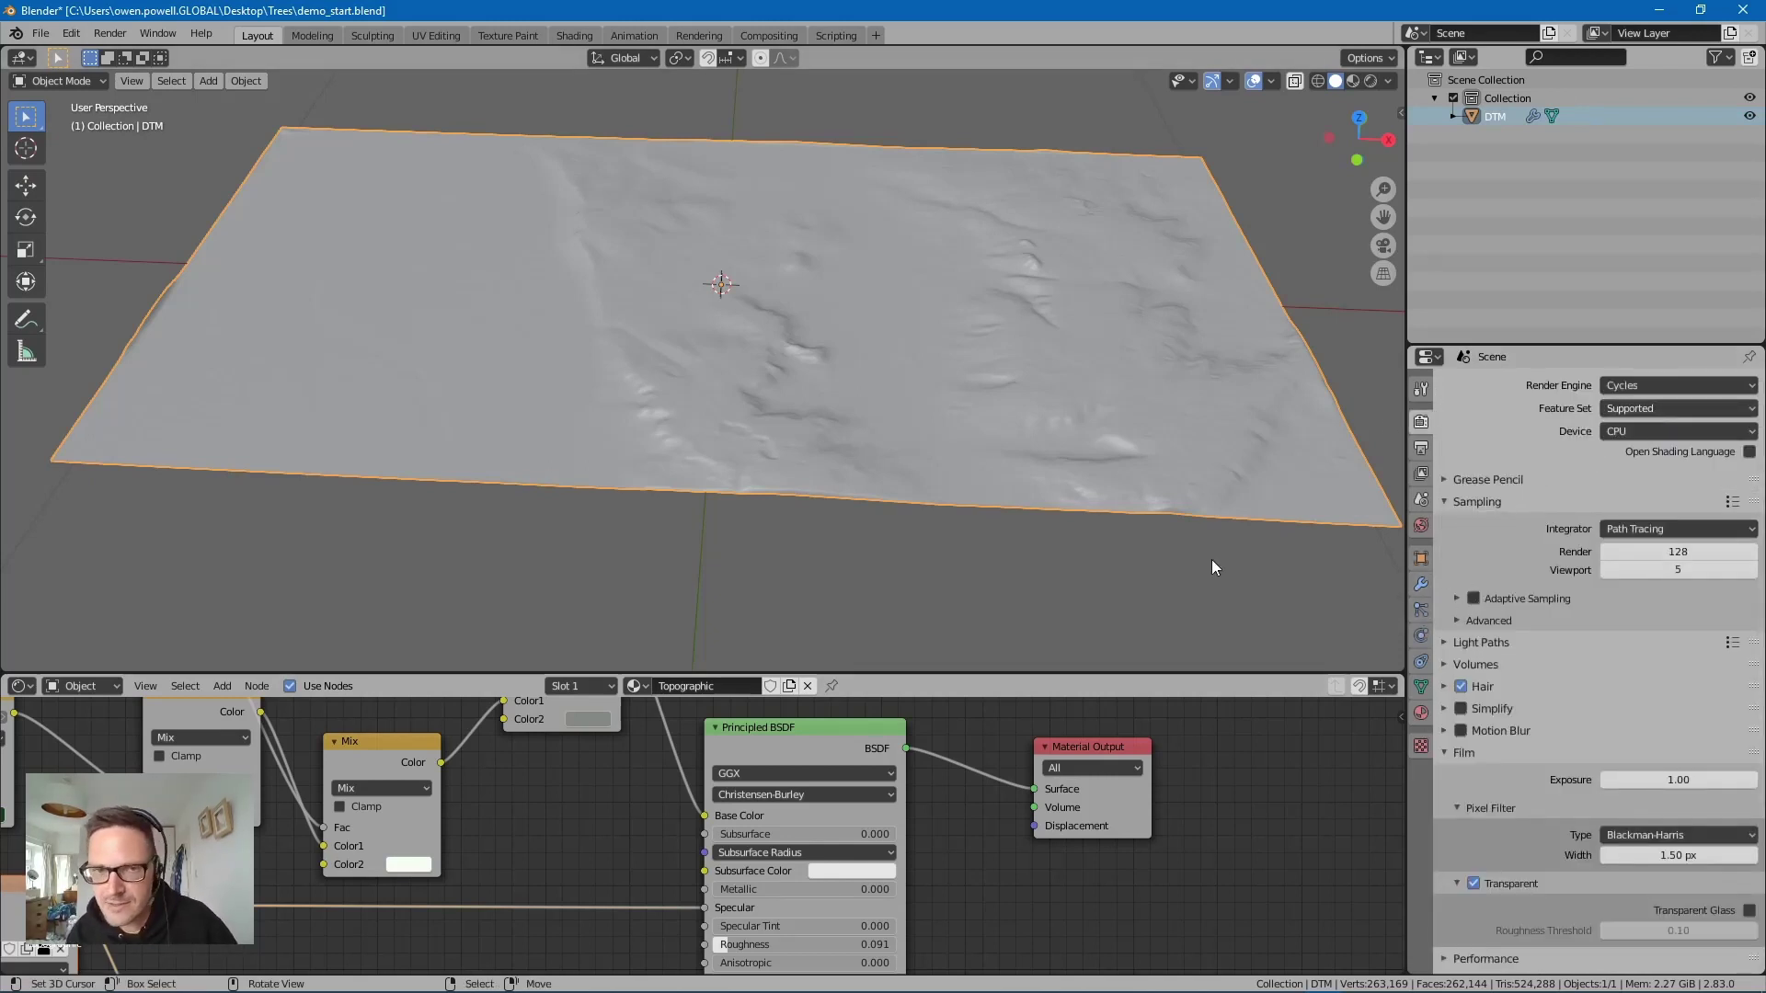
left_click(1422, 585)
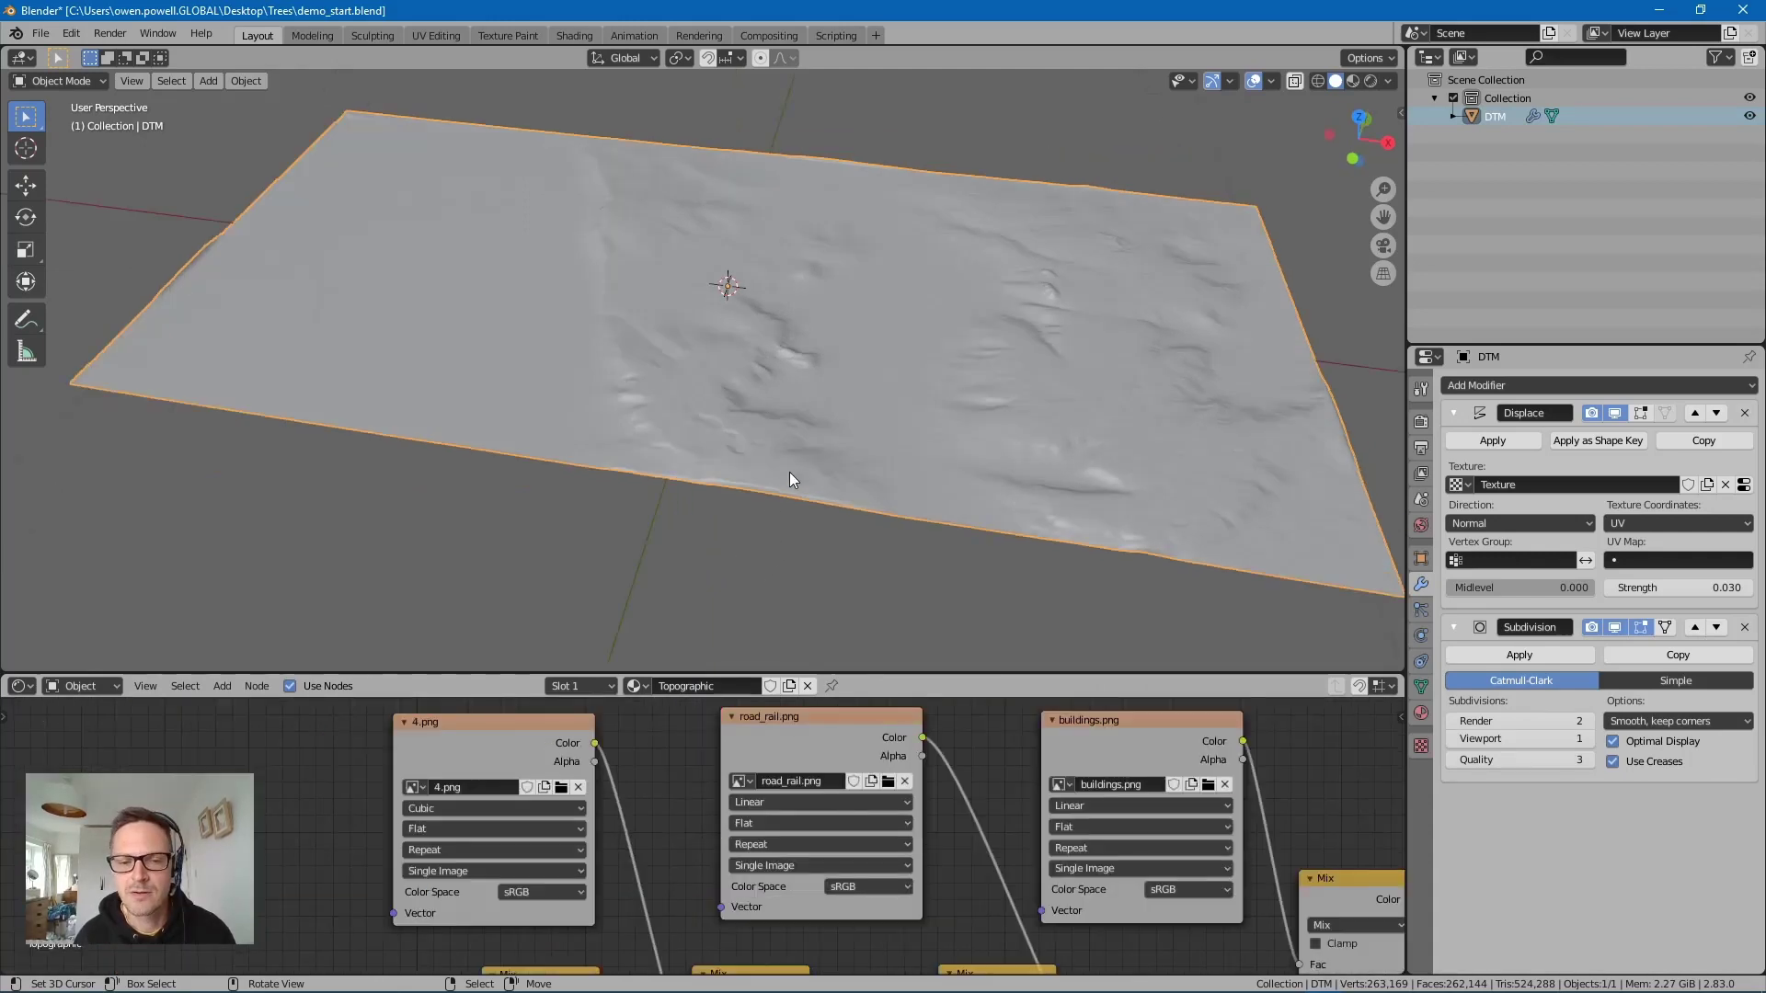
Step: Show the terrain in Material Preview and orbit it to a tilted view
left_click(1352, 81)
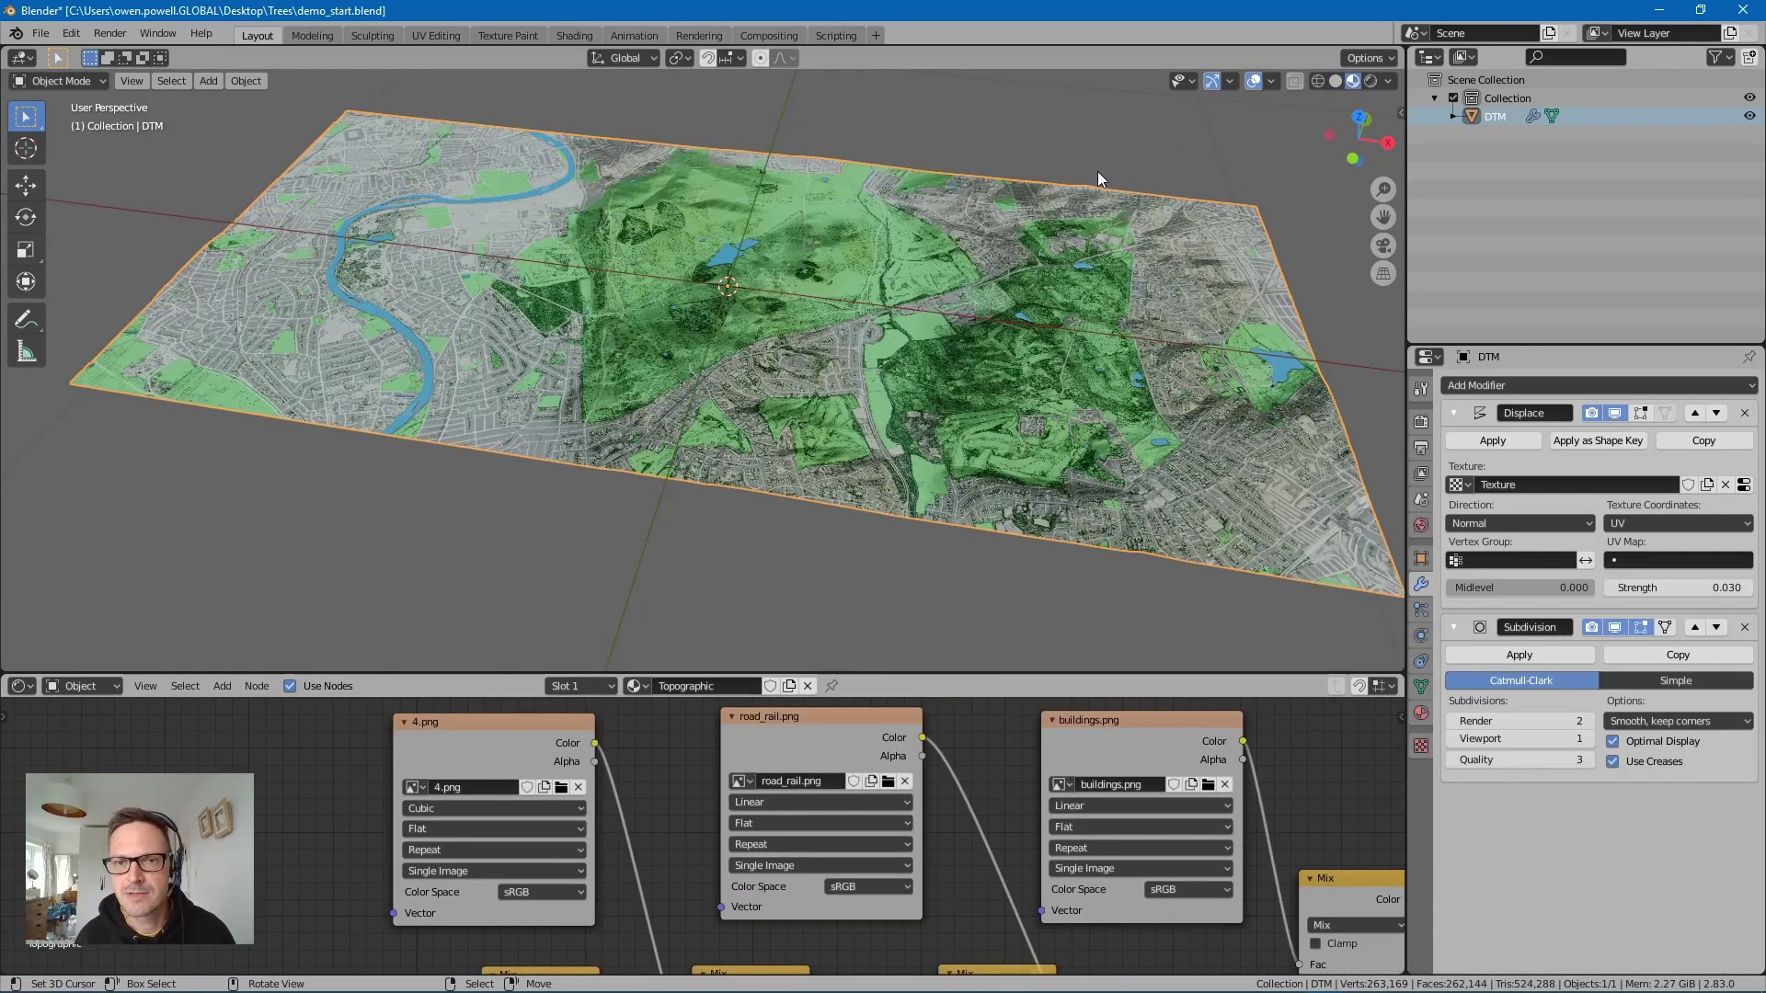
middle_click_drag(504, 318, 765, 353)
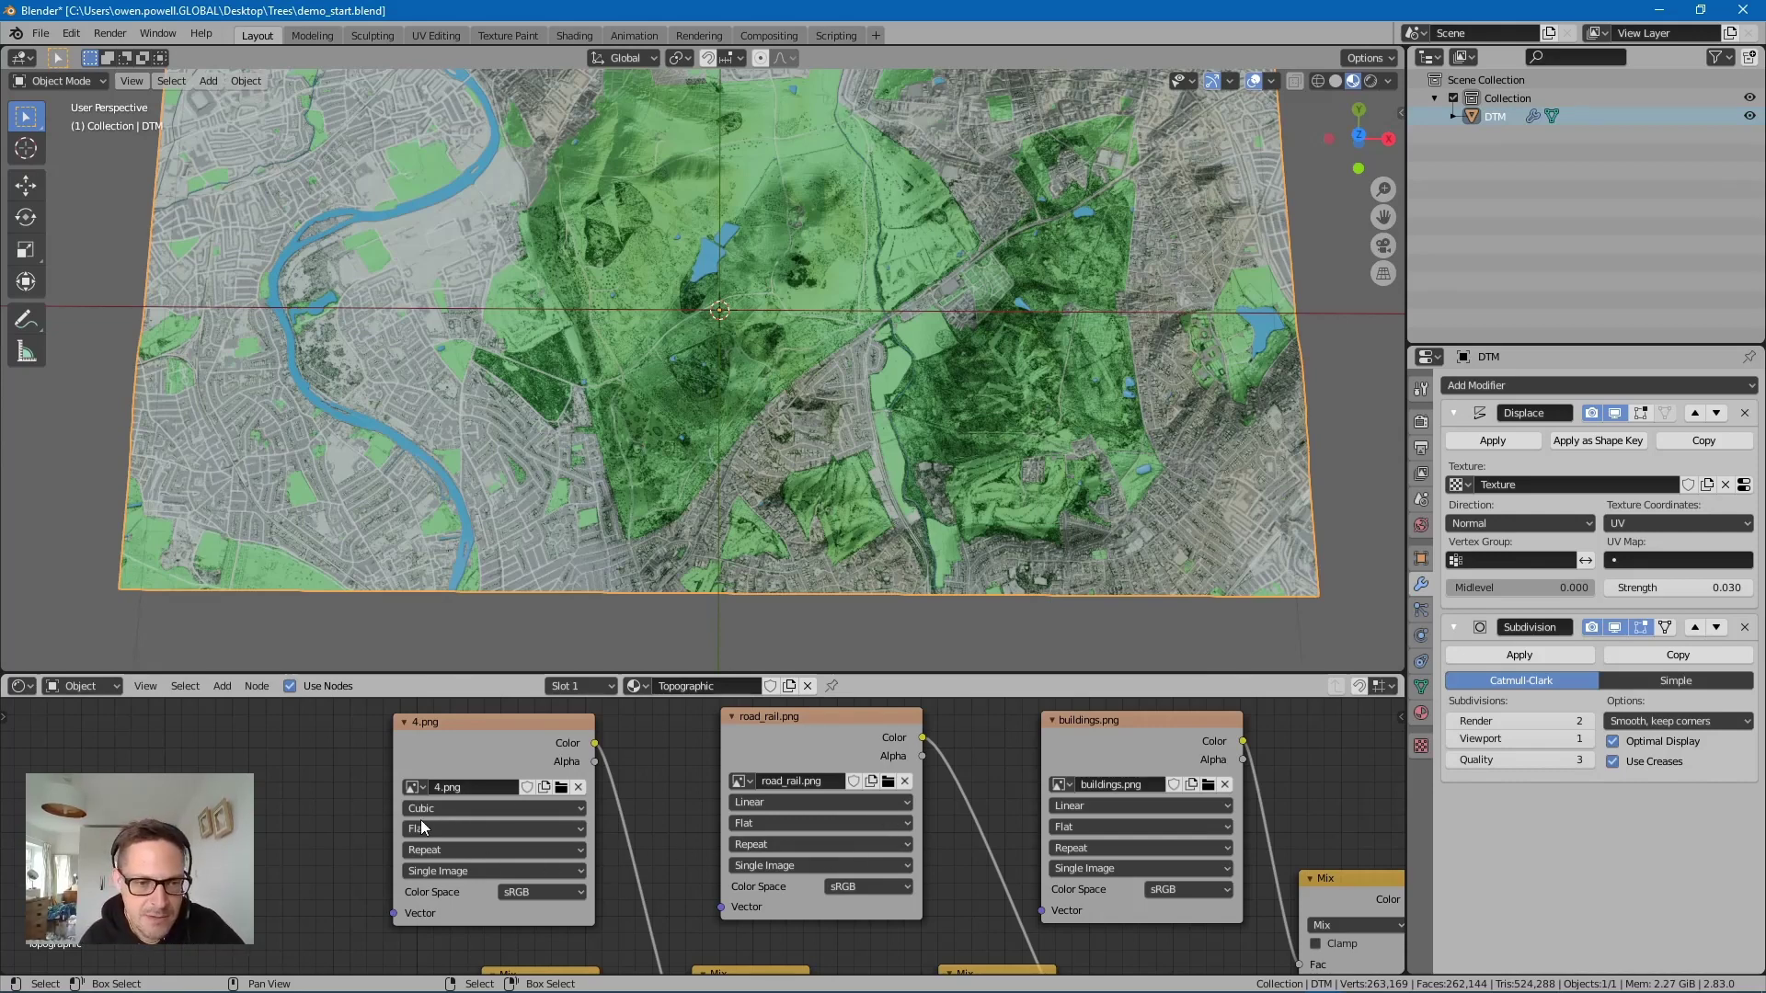
scroll(417, 816, "up", 1)
middle_click_drag(418, 817, 468, 806)
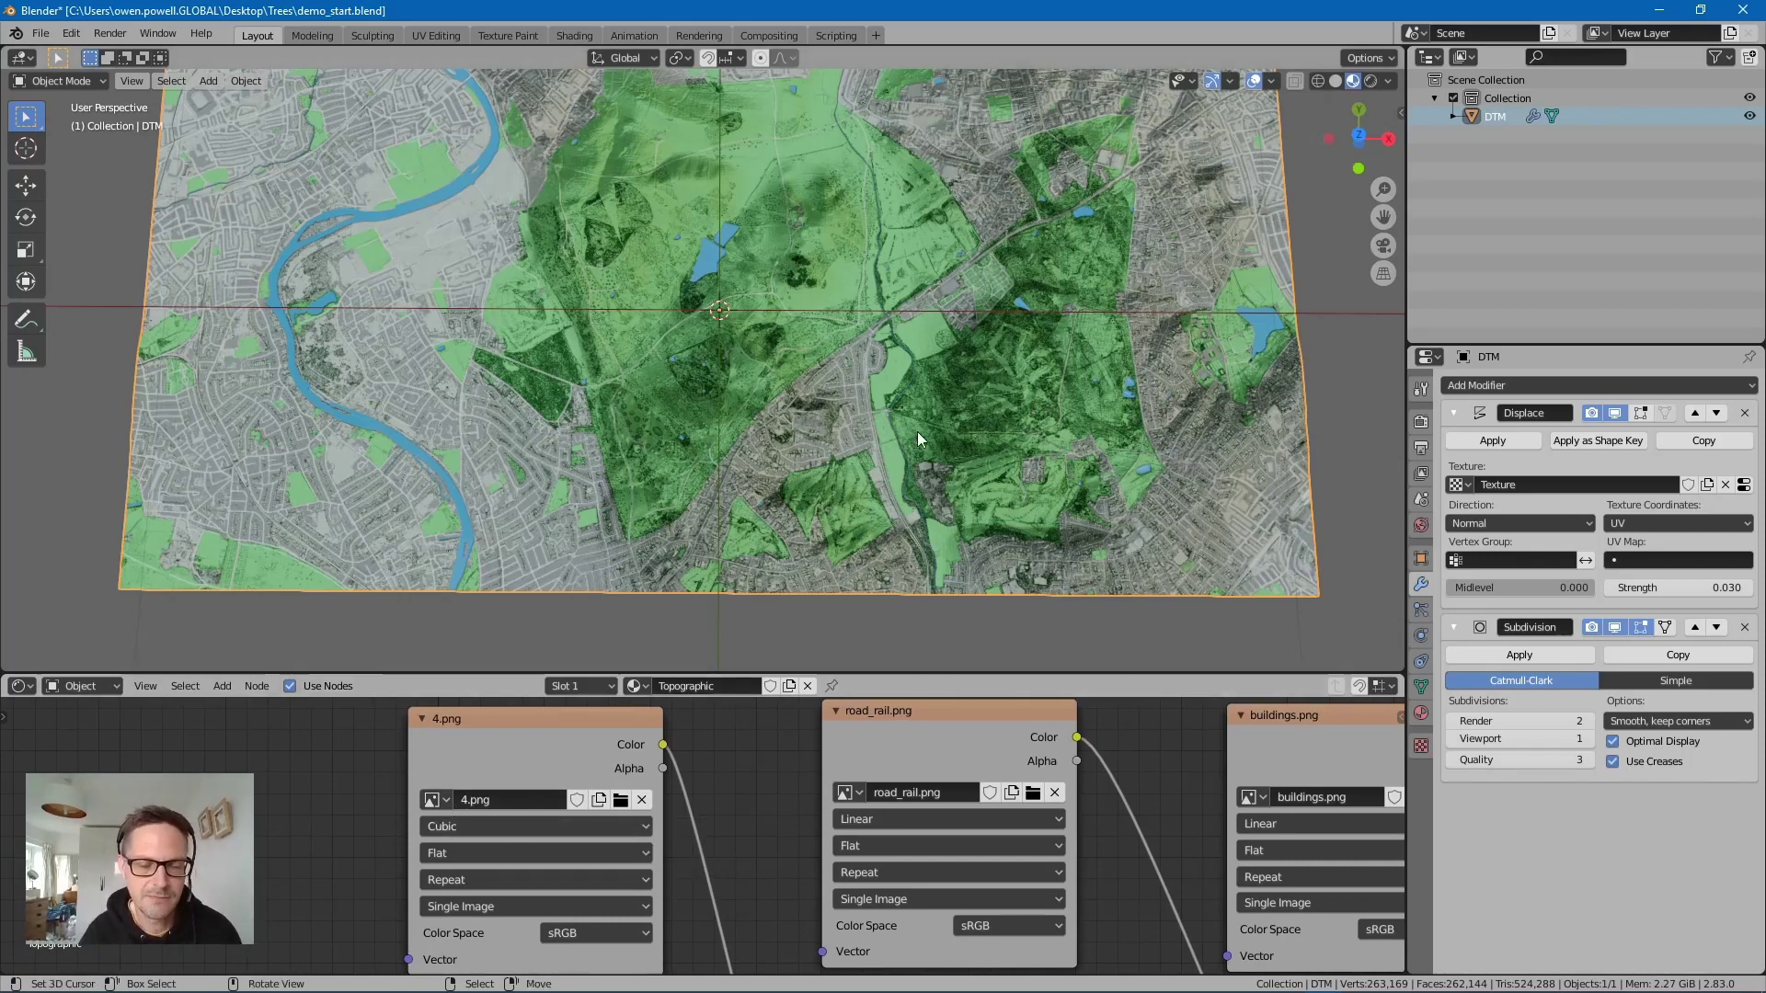
scroll(698, 351, "up", 8)
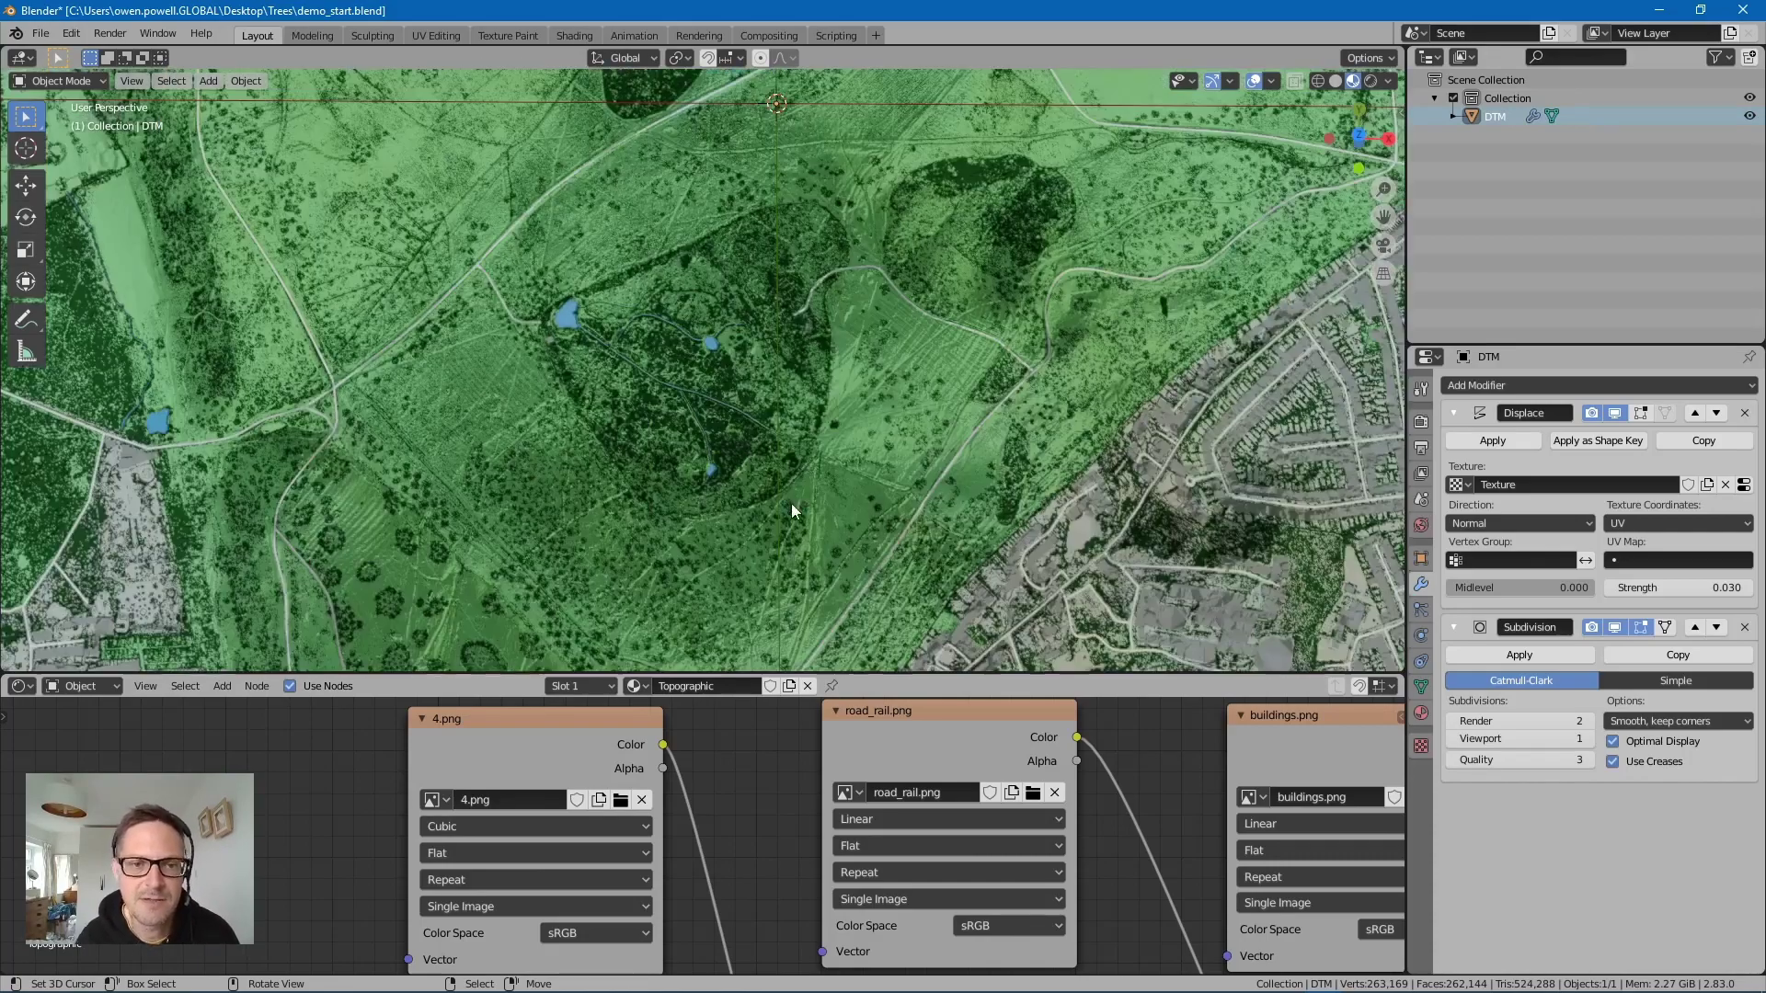
scroll(791, 504, "down", 3)
middle_click_drag(793, 491, 883, 552)
scroll(758, 809, "down", 3)
Step: Inspect the Mix, water.png and Bump nodes and view the textured terrain in perspective
middle_click_drag(695, 770, 610, 613)
scroll(713, 864, "up", 2)
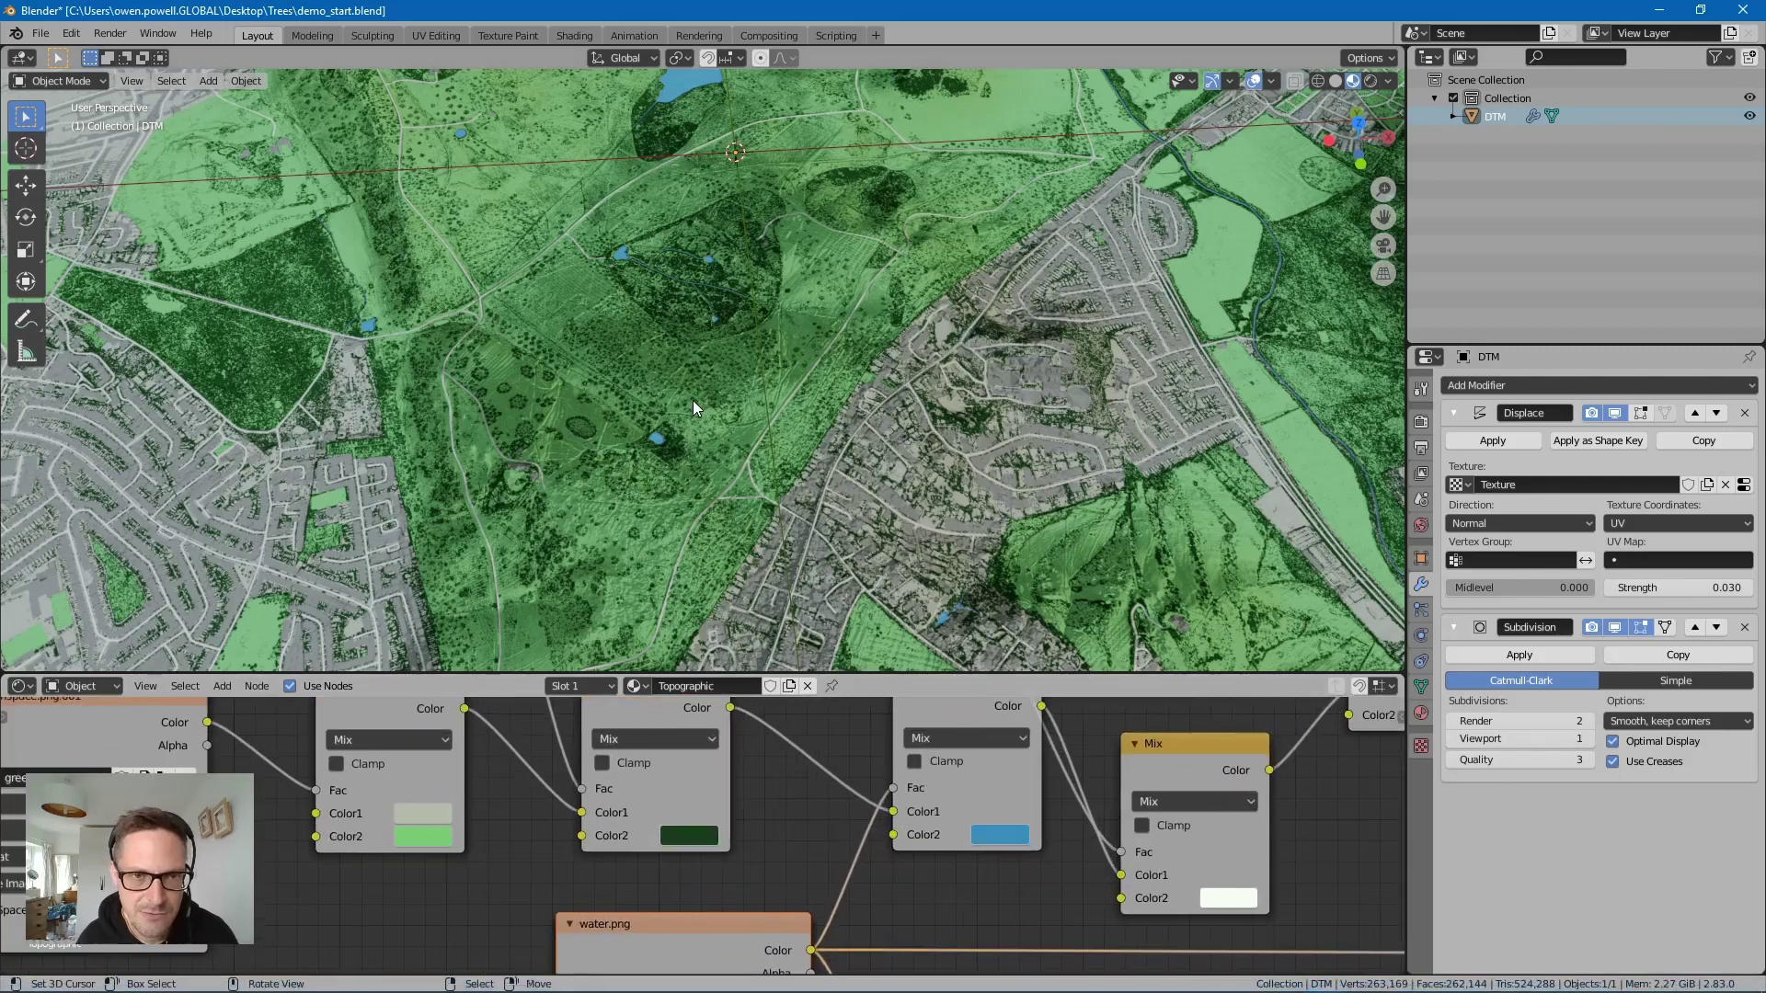
scroll(640, 418, "up", 3)
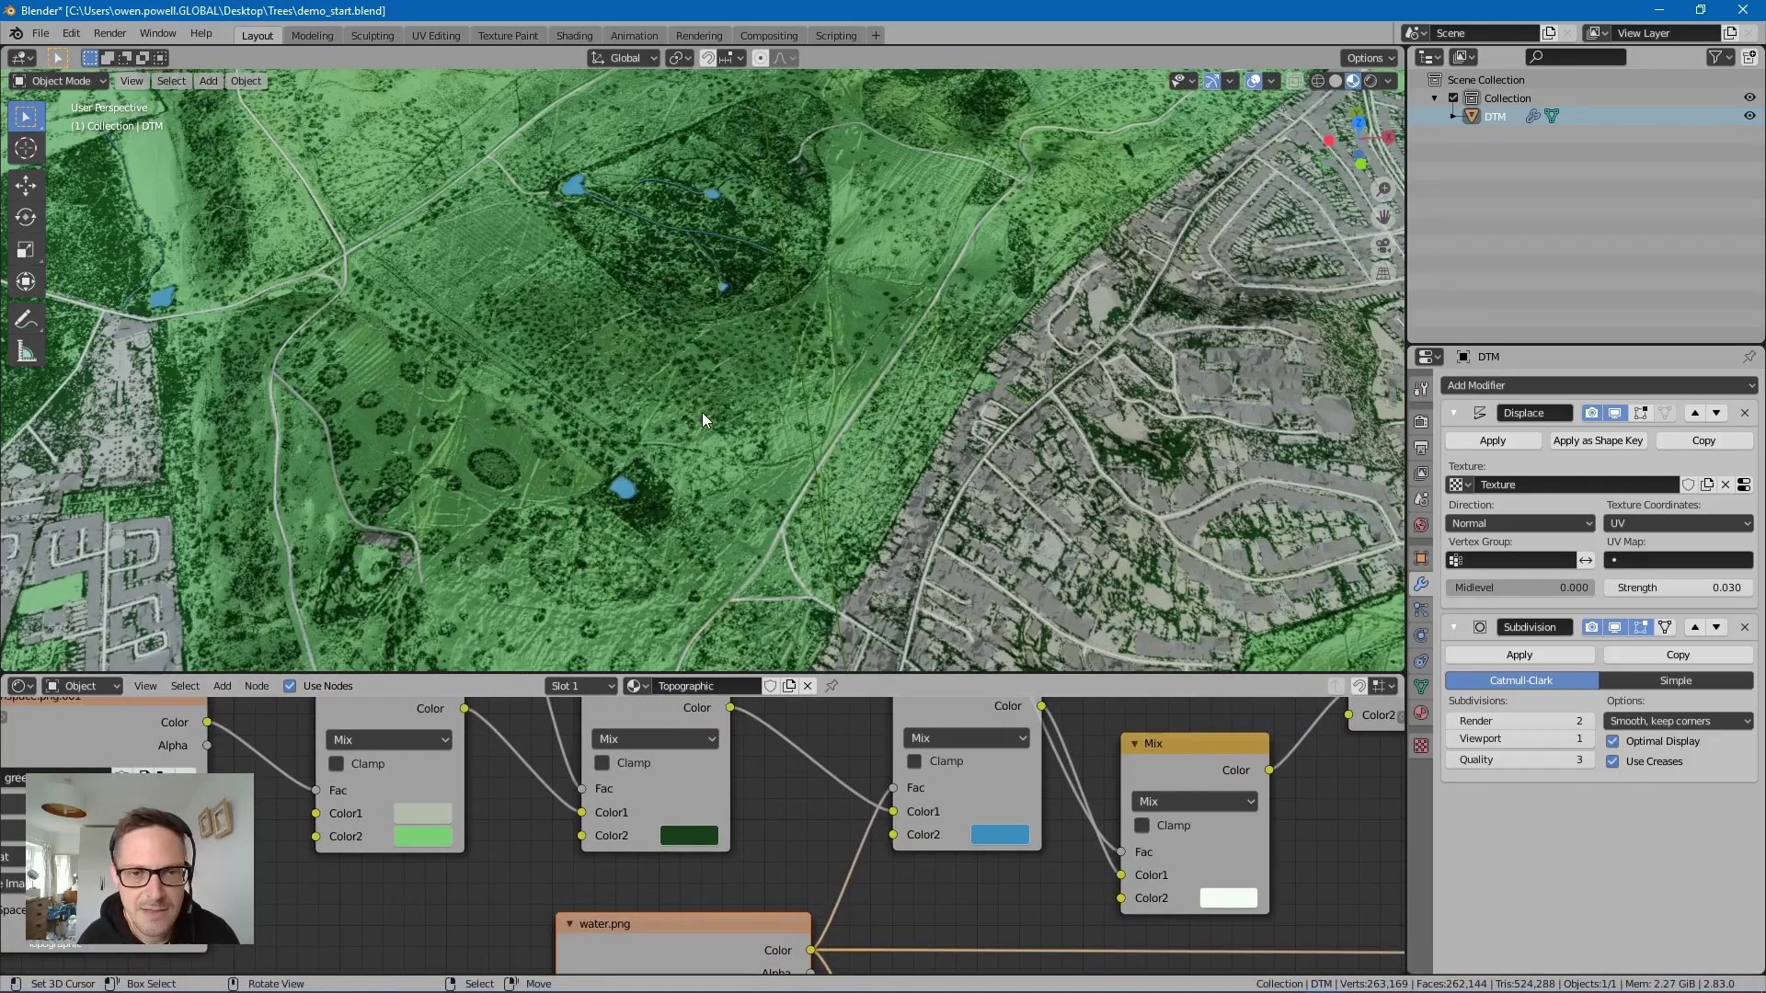
scroll(703, 413, "down", 2)
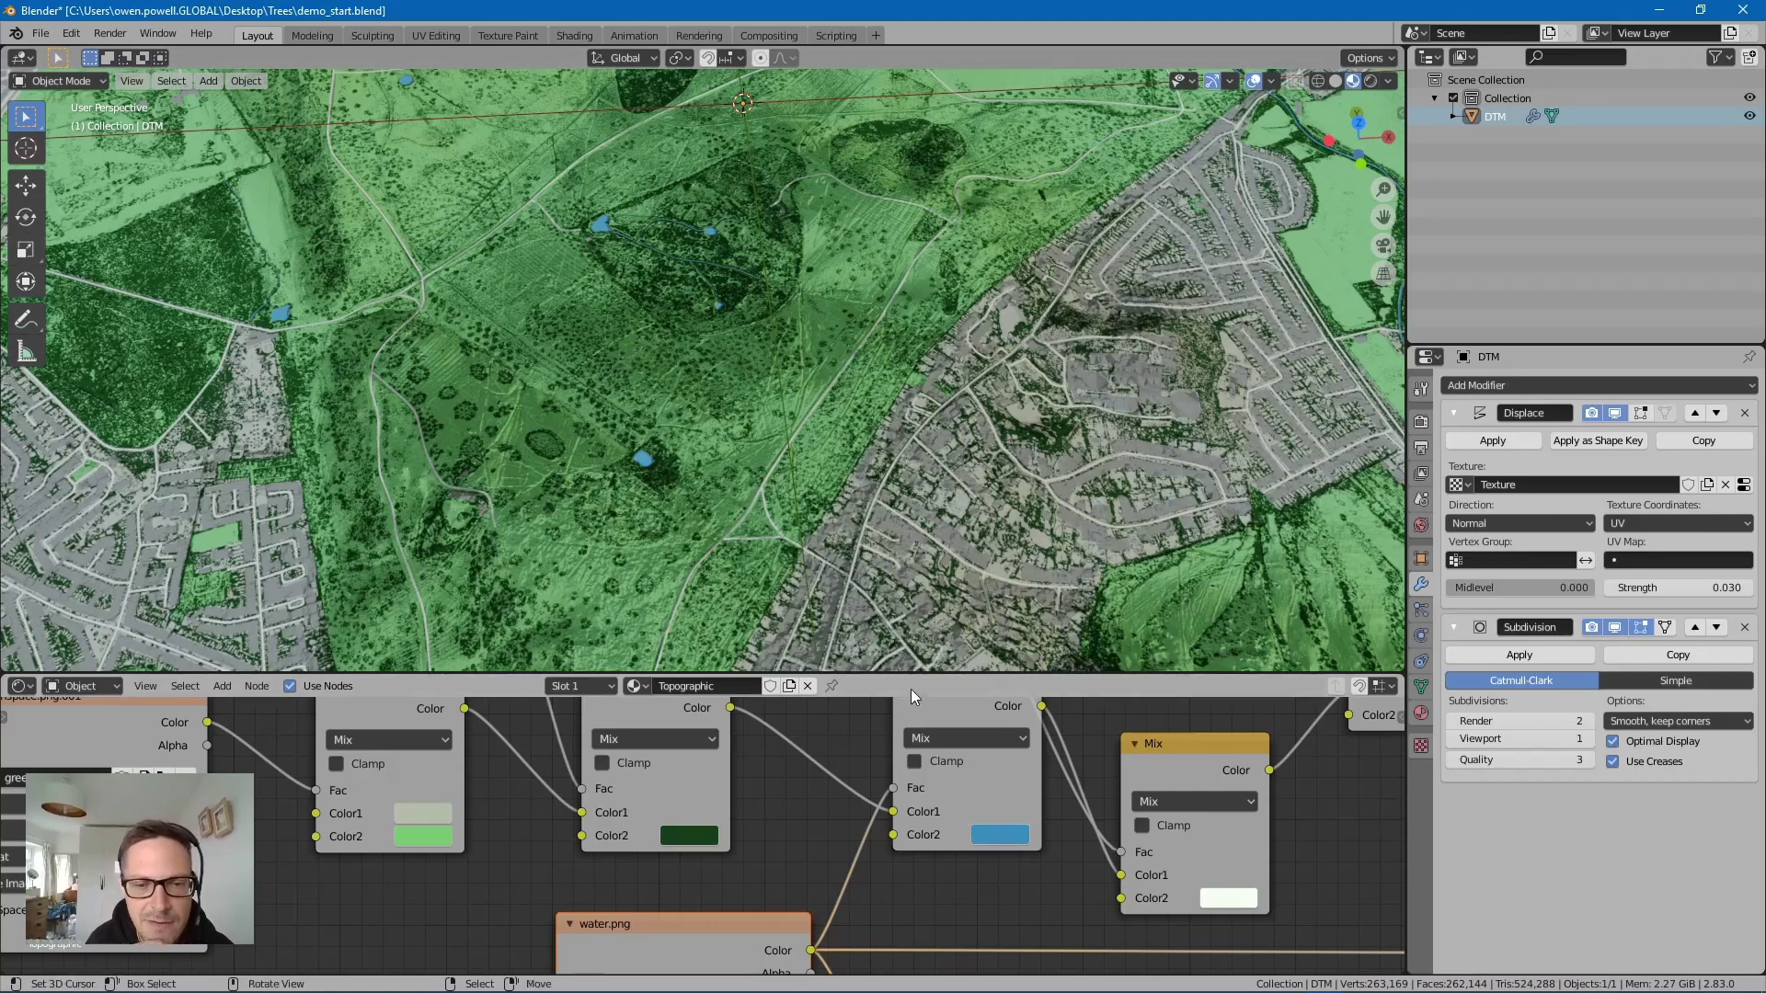
middle_click_drag(903, 758, 659, 837)
scroll(1021, 836, "down", 3)
scroll(892, 832, "right", 6, "ctrl")
scroll(798, 868, "up", 1)
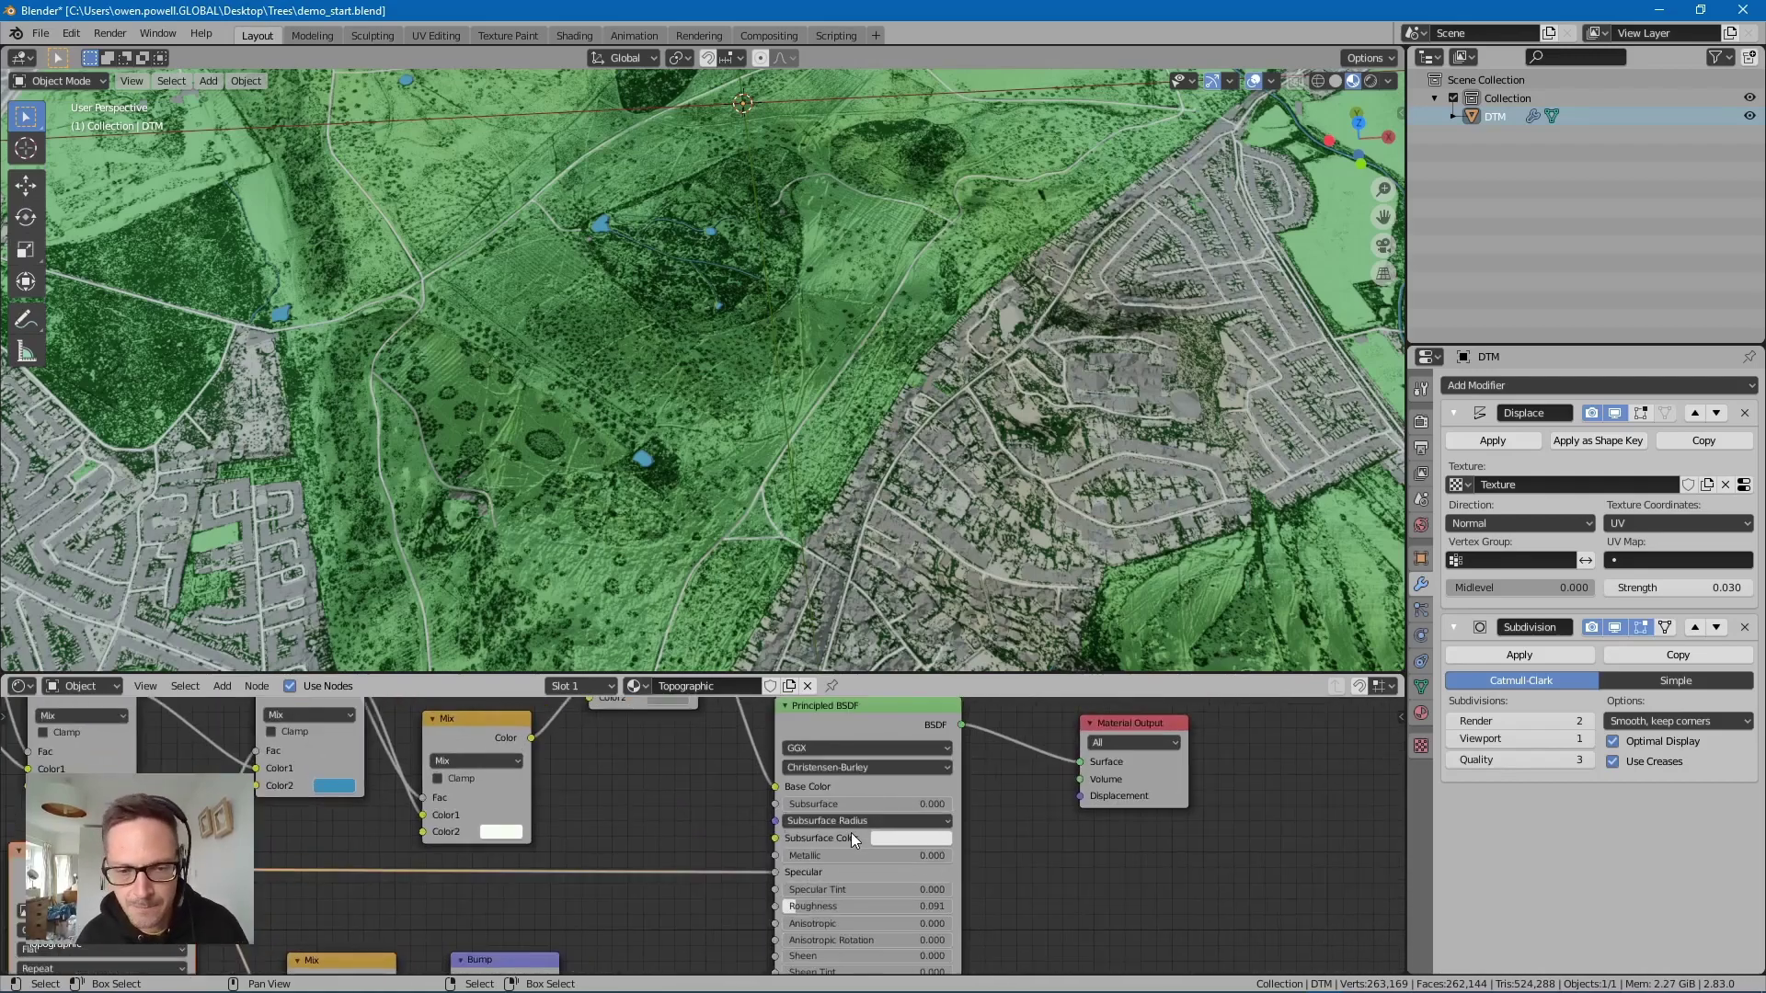
middle_click_drag(847, 787, 845, 795)
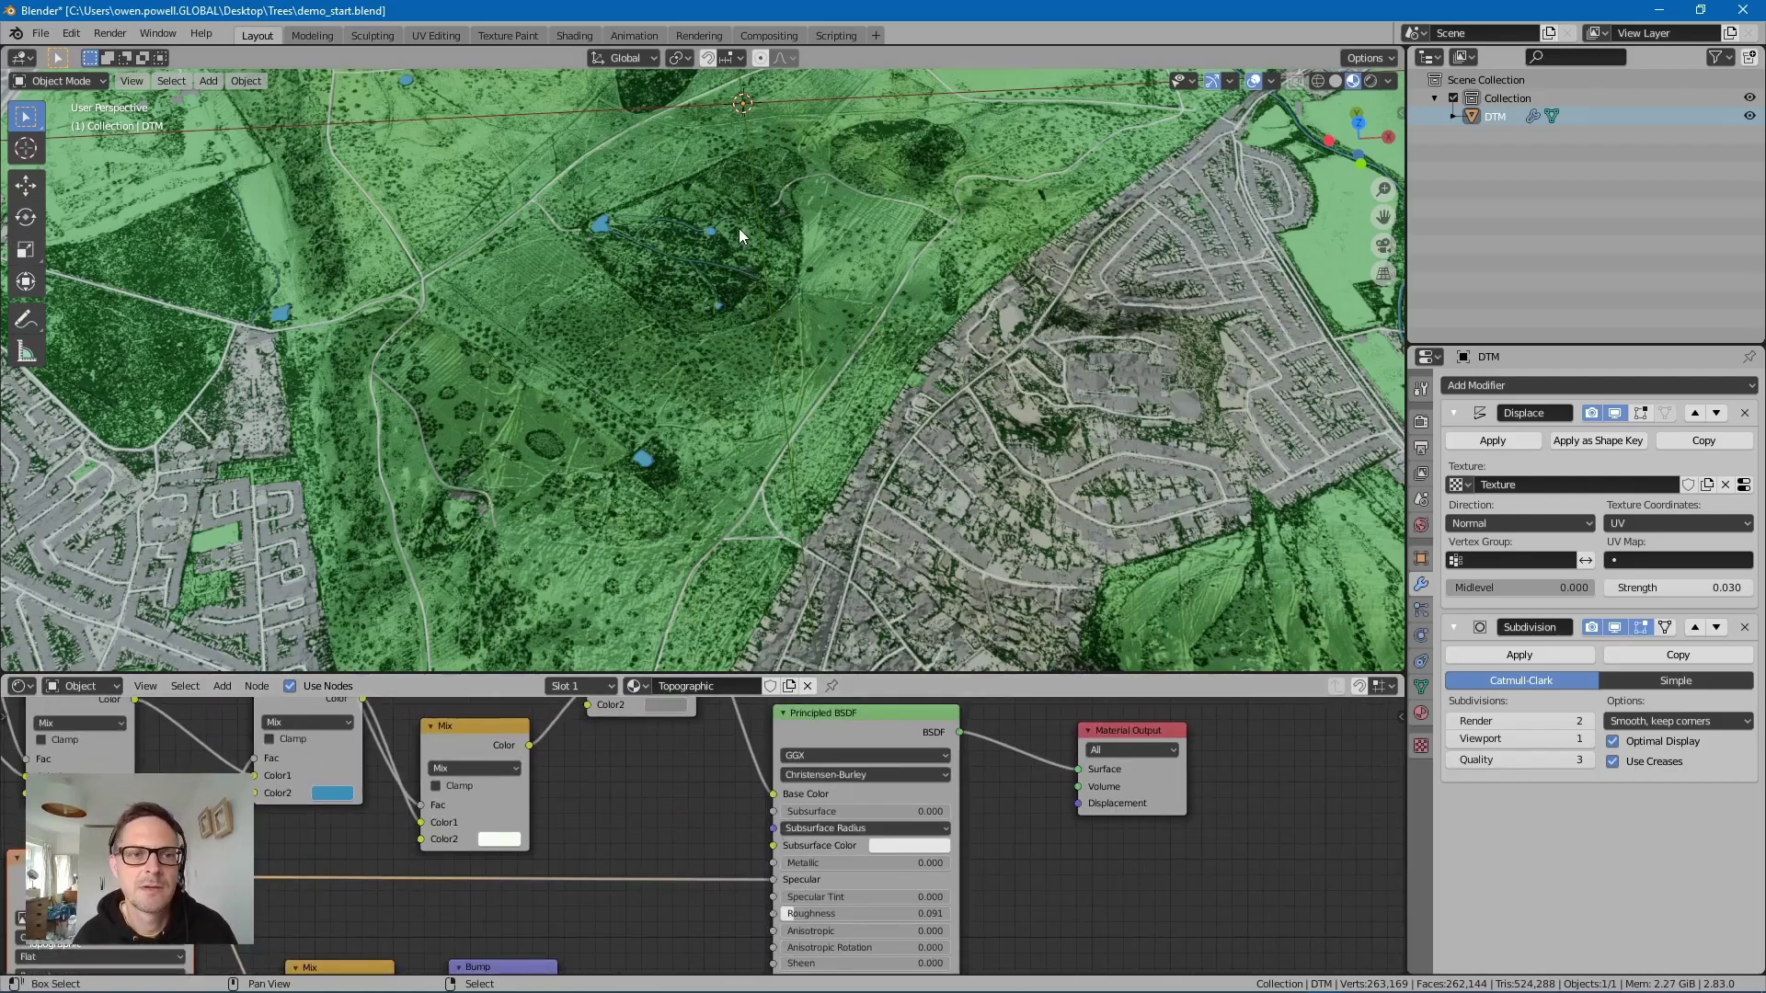
middle_click_drag(740, 235, 565, 431)
scroll(519, 467, "down", 5)
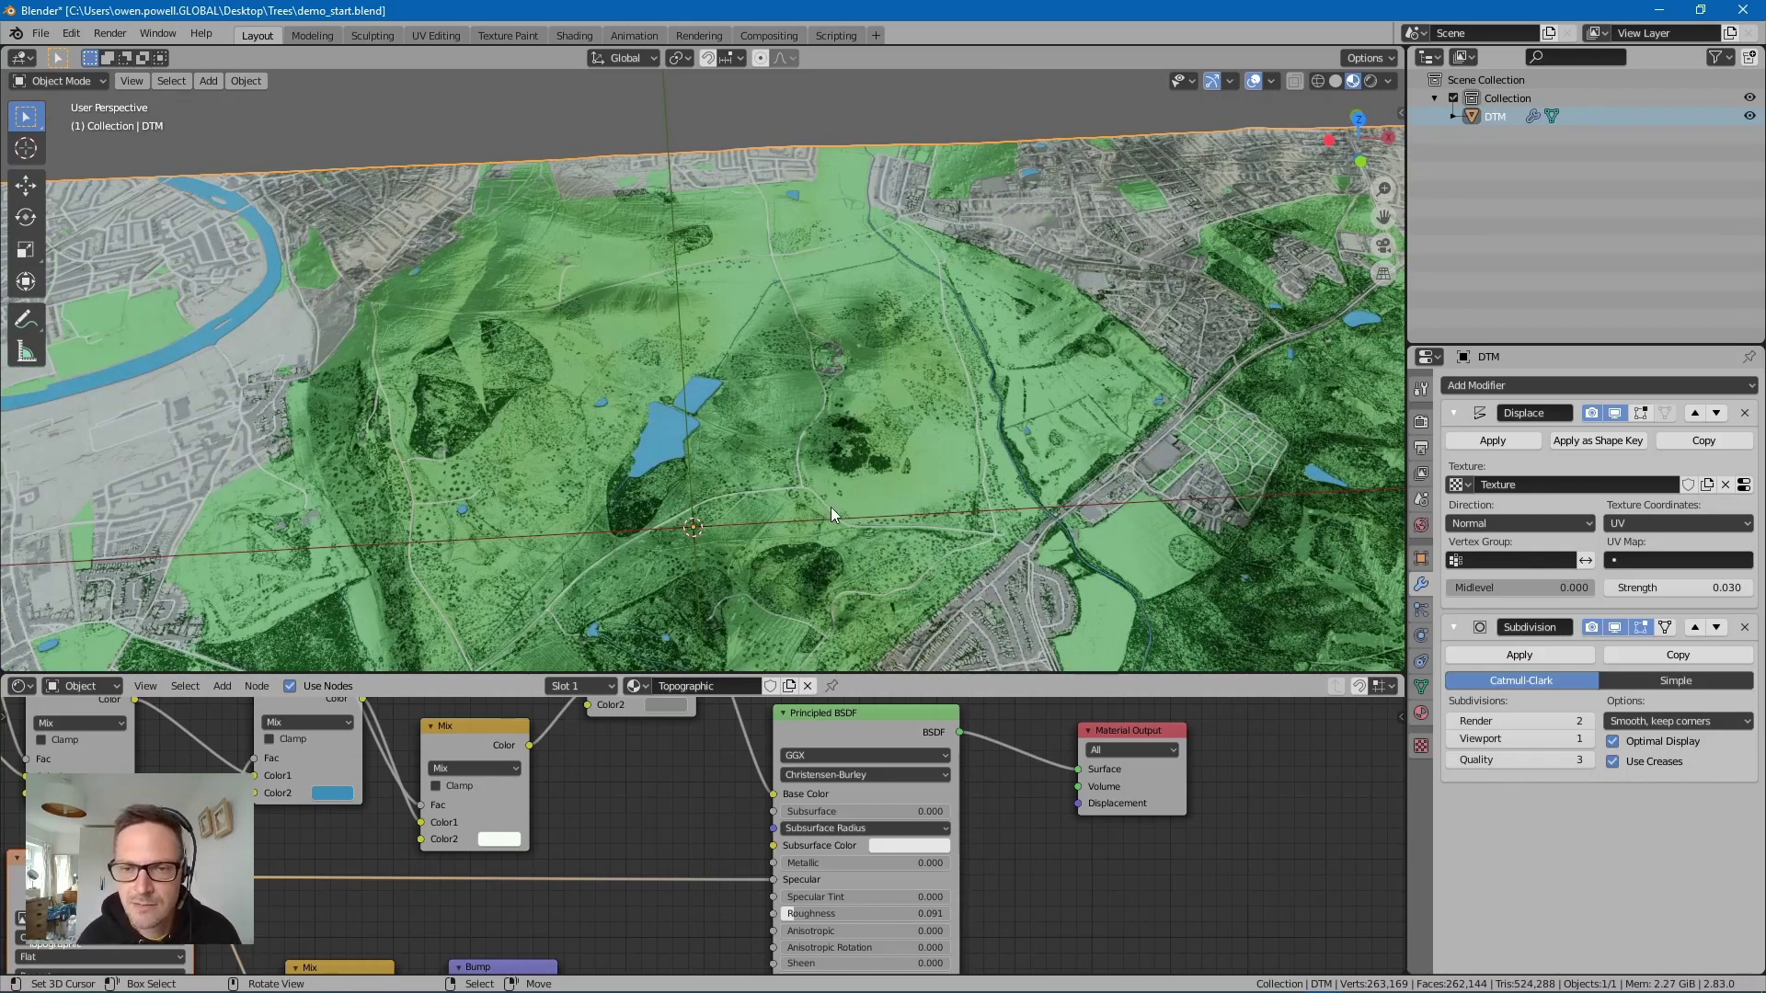
middle_click_drag(648, 897, 768, 879)
scroll(716, 565, "up", 6)
scroll(893, 574, "up", 2)
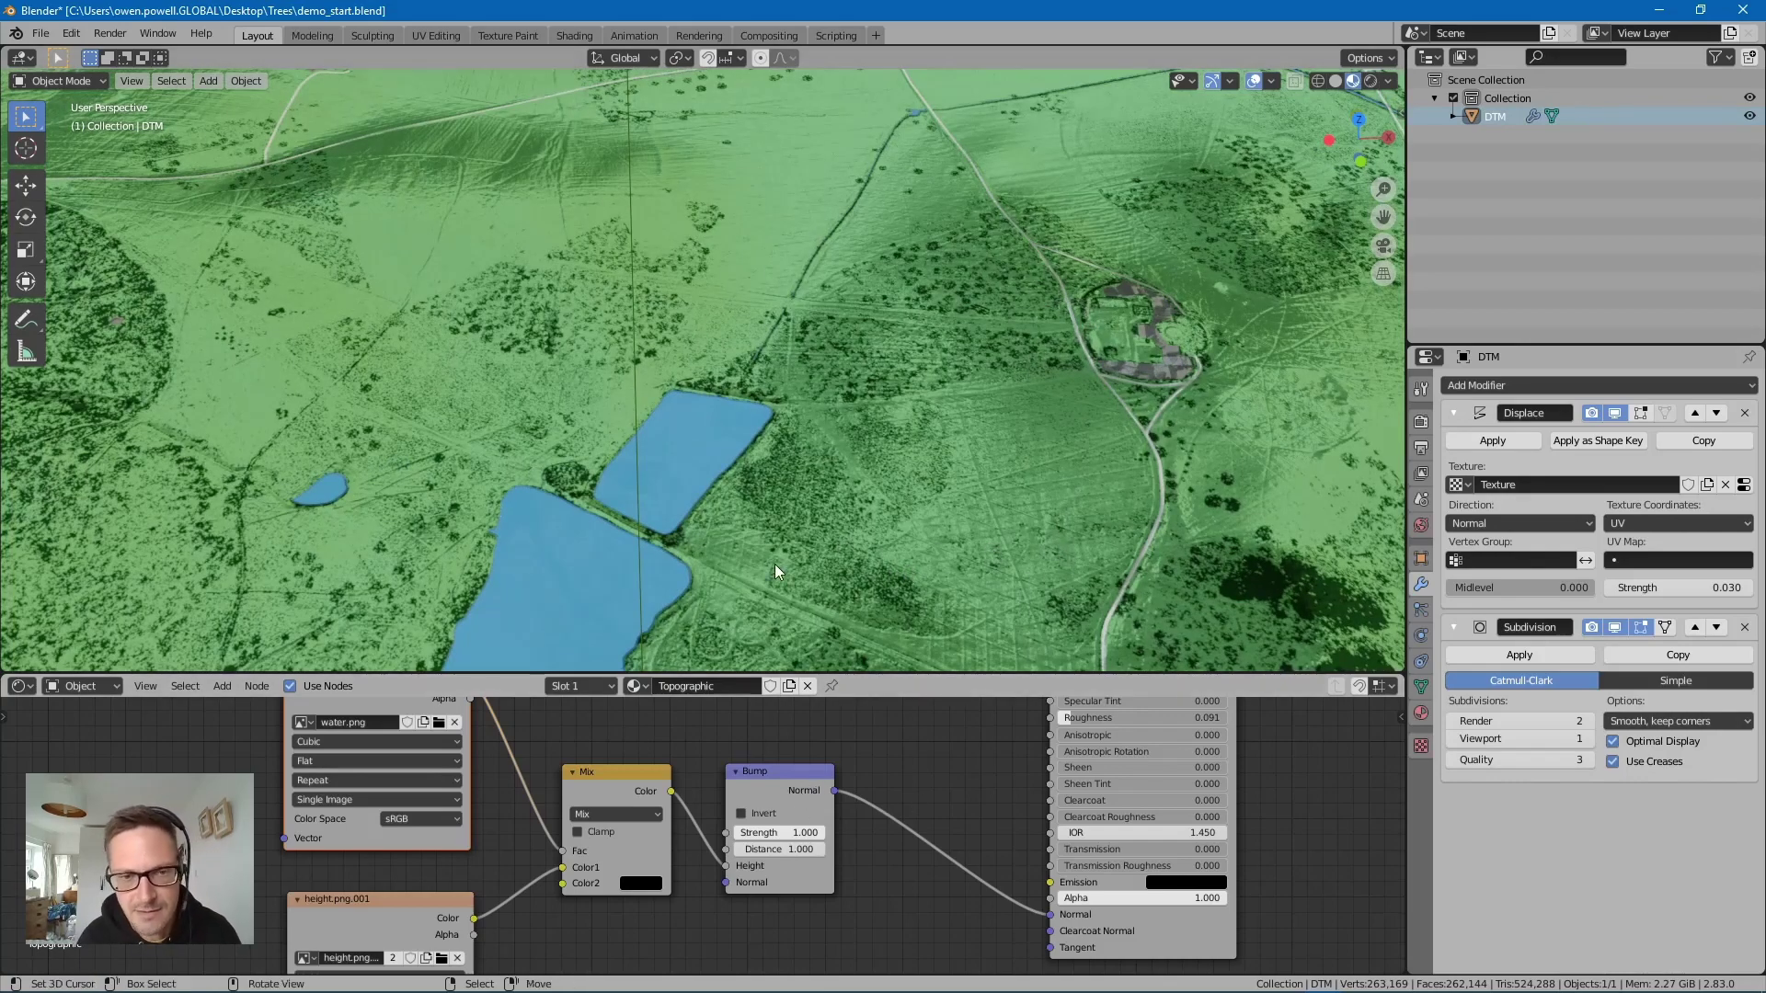
scroll(960, 498, "down", 5)
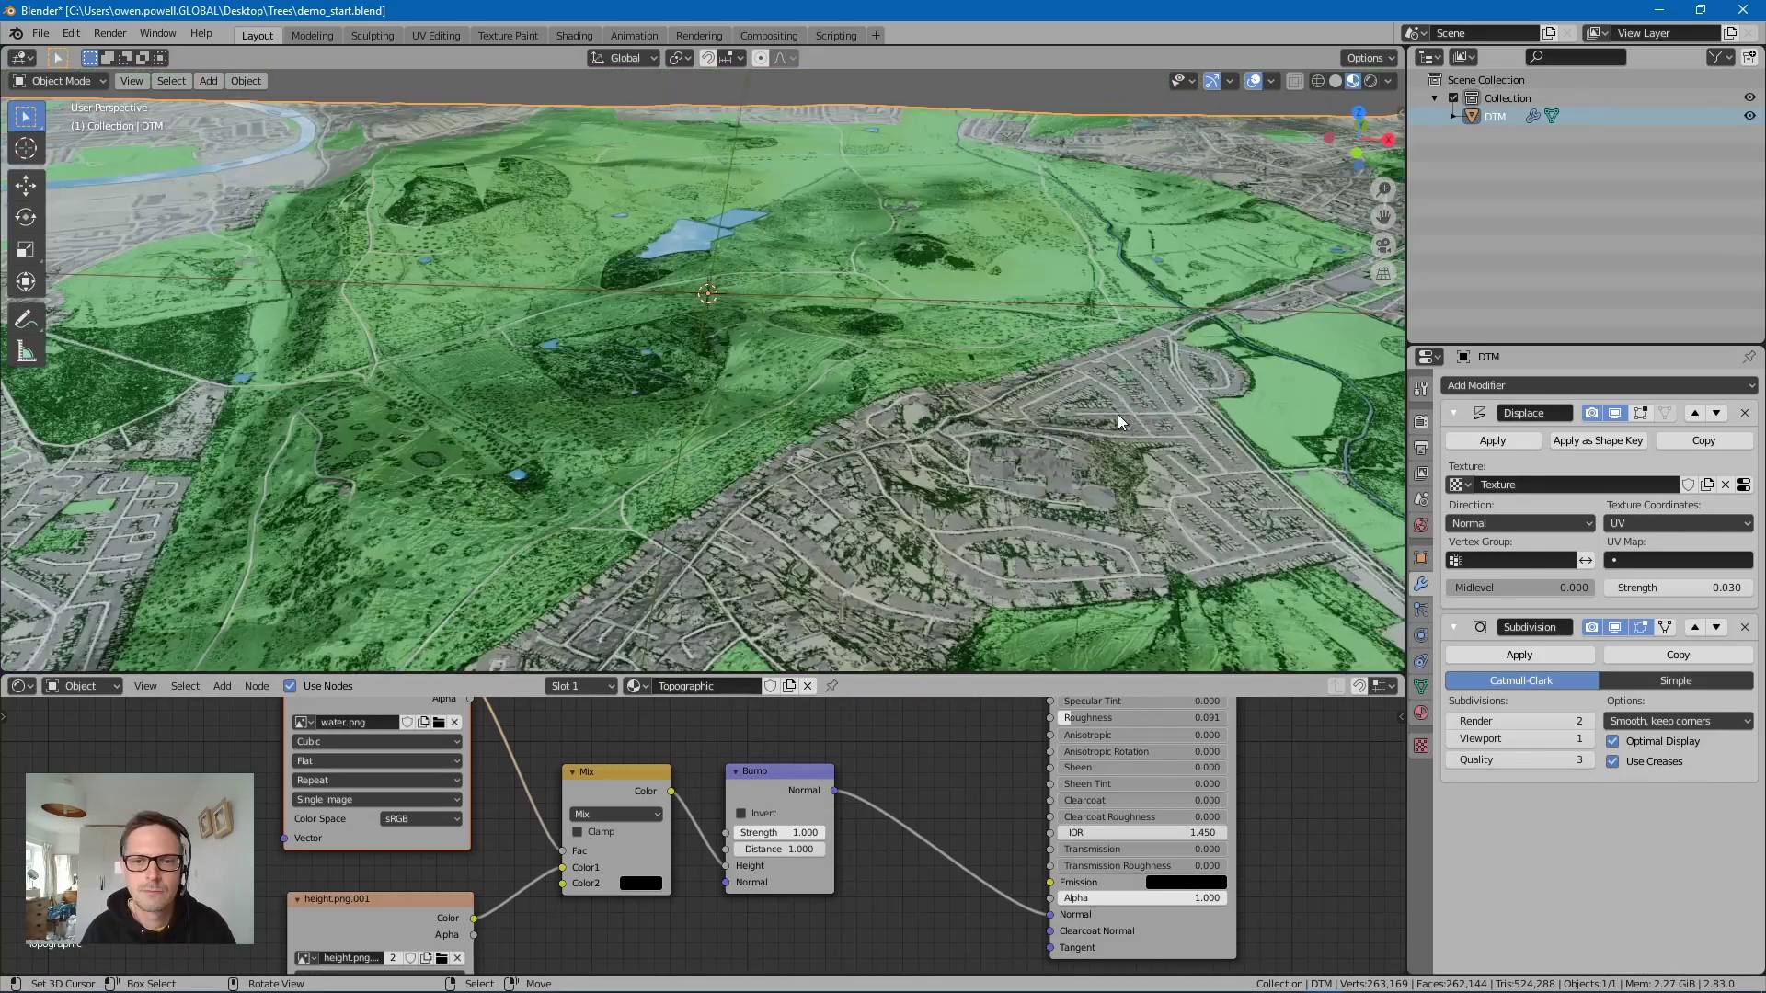
scroll(1030, 460, "down", 4)
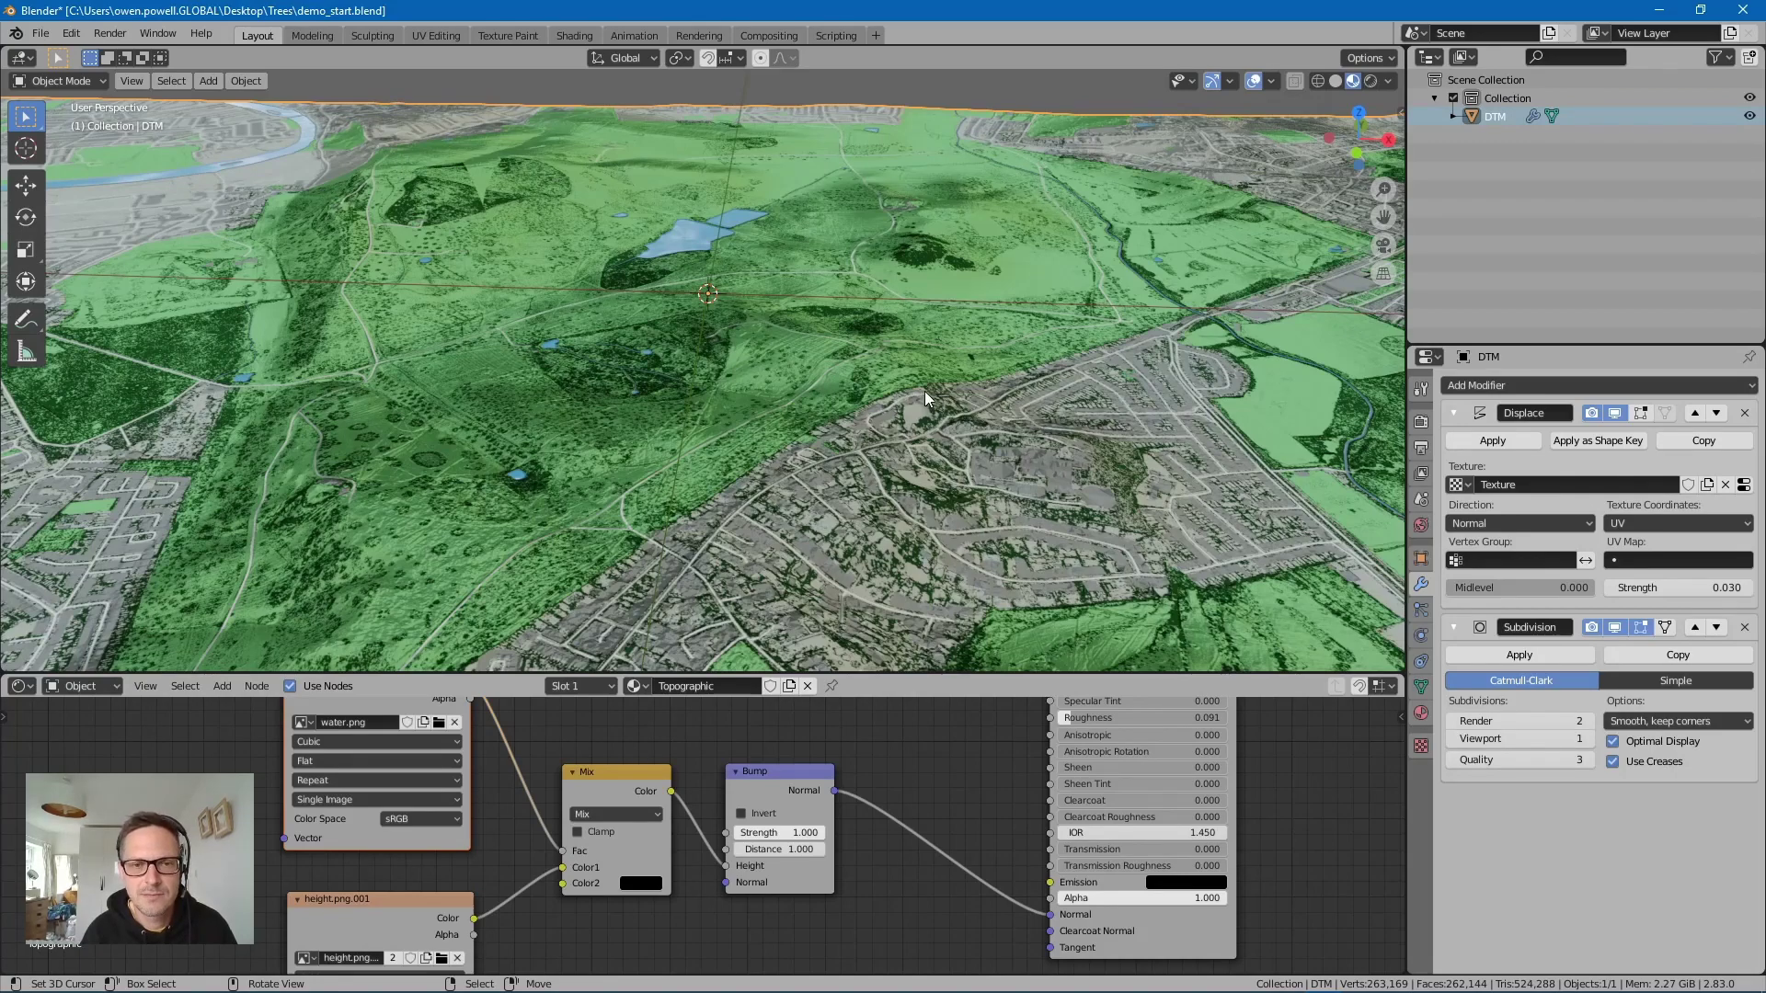
Step: Return to Solid shading and append the Tree_01 object from Trees/Tree.blend
left_click(1336, 83)
mouse_move(857, 316)
middle_mouse_down()
mouse_move(792, 287)
mouse_move(568, 422)
mouse_move(552, 355)
middle_mouse_up()
left_click(39, 35)
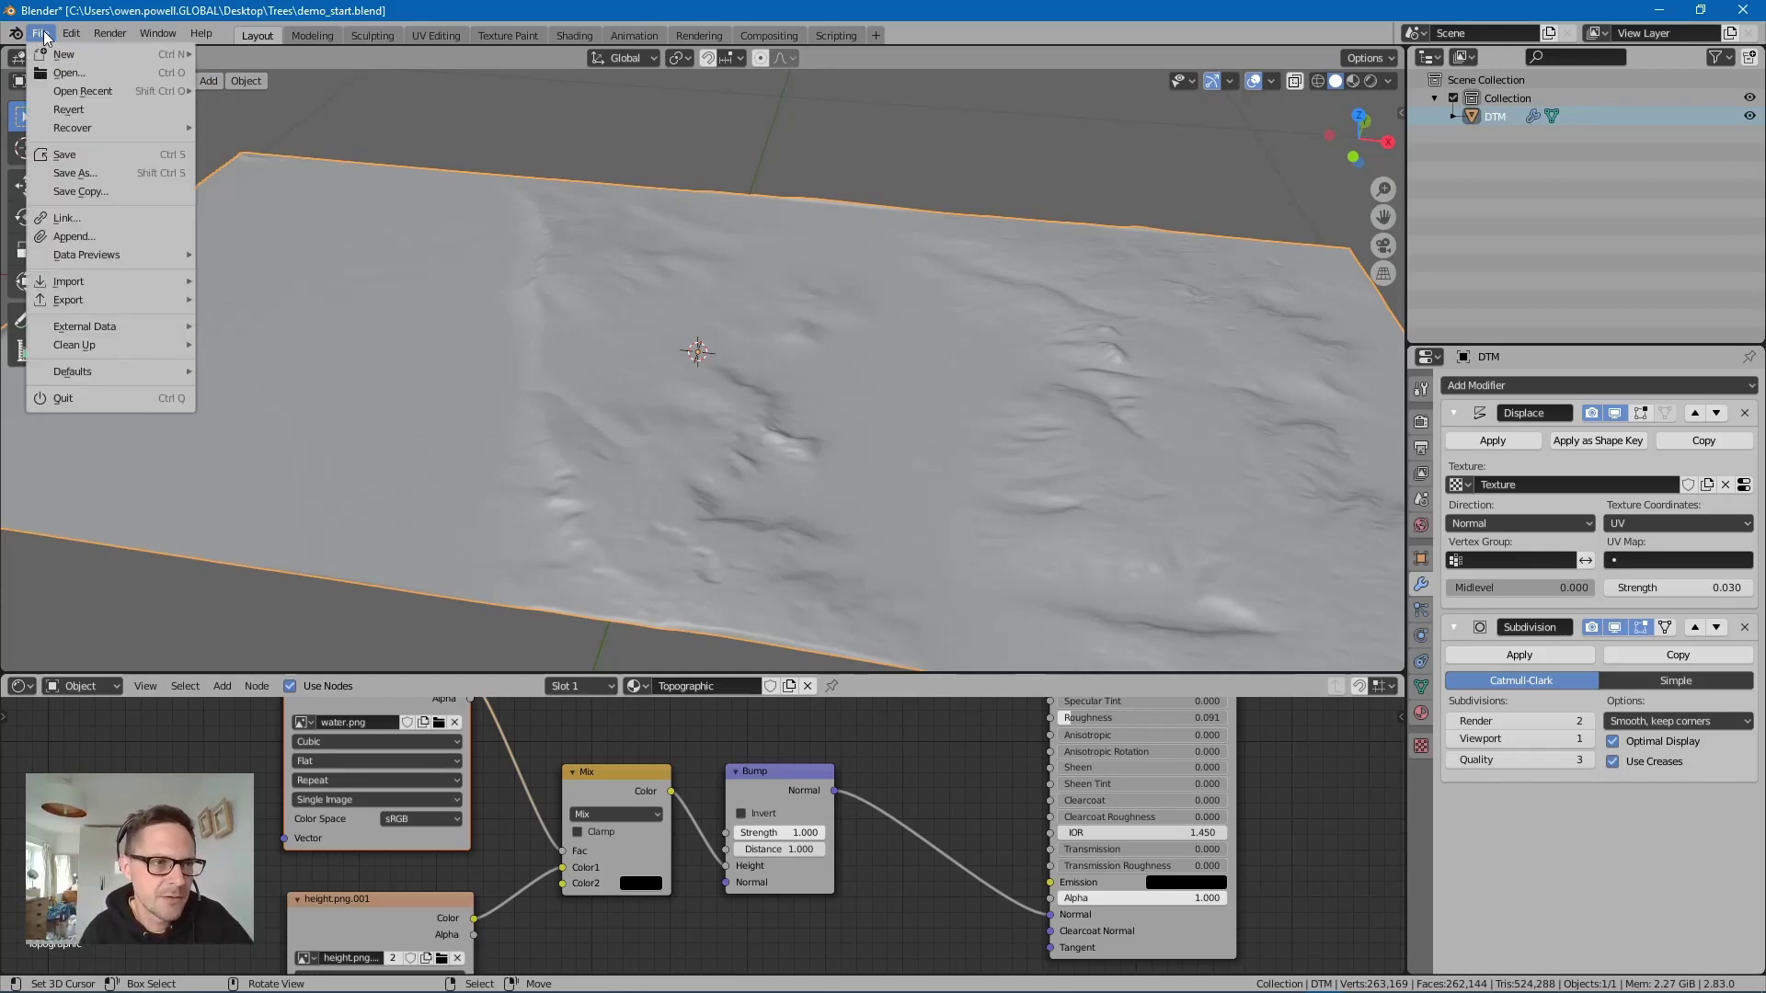
left_click(76, 236)
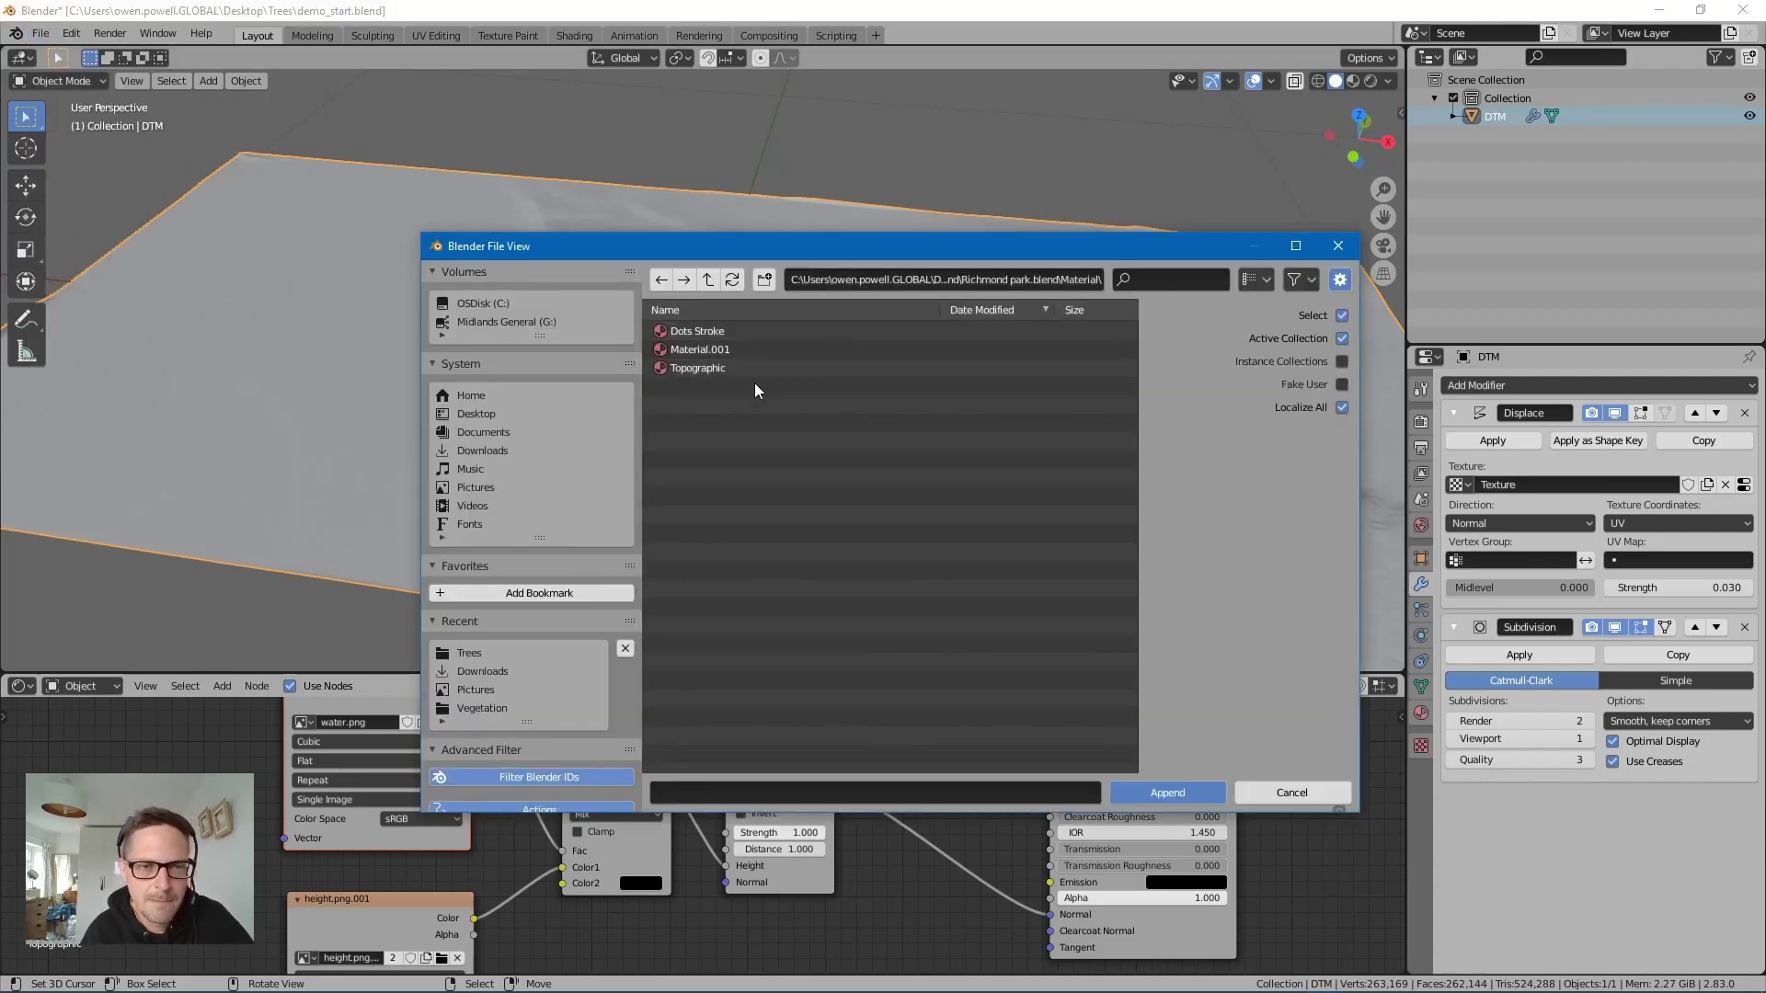
left_click(475, 653)
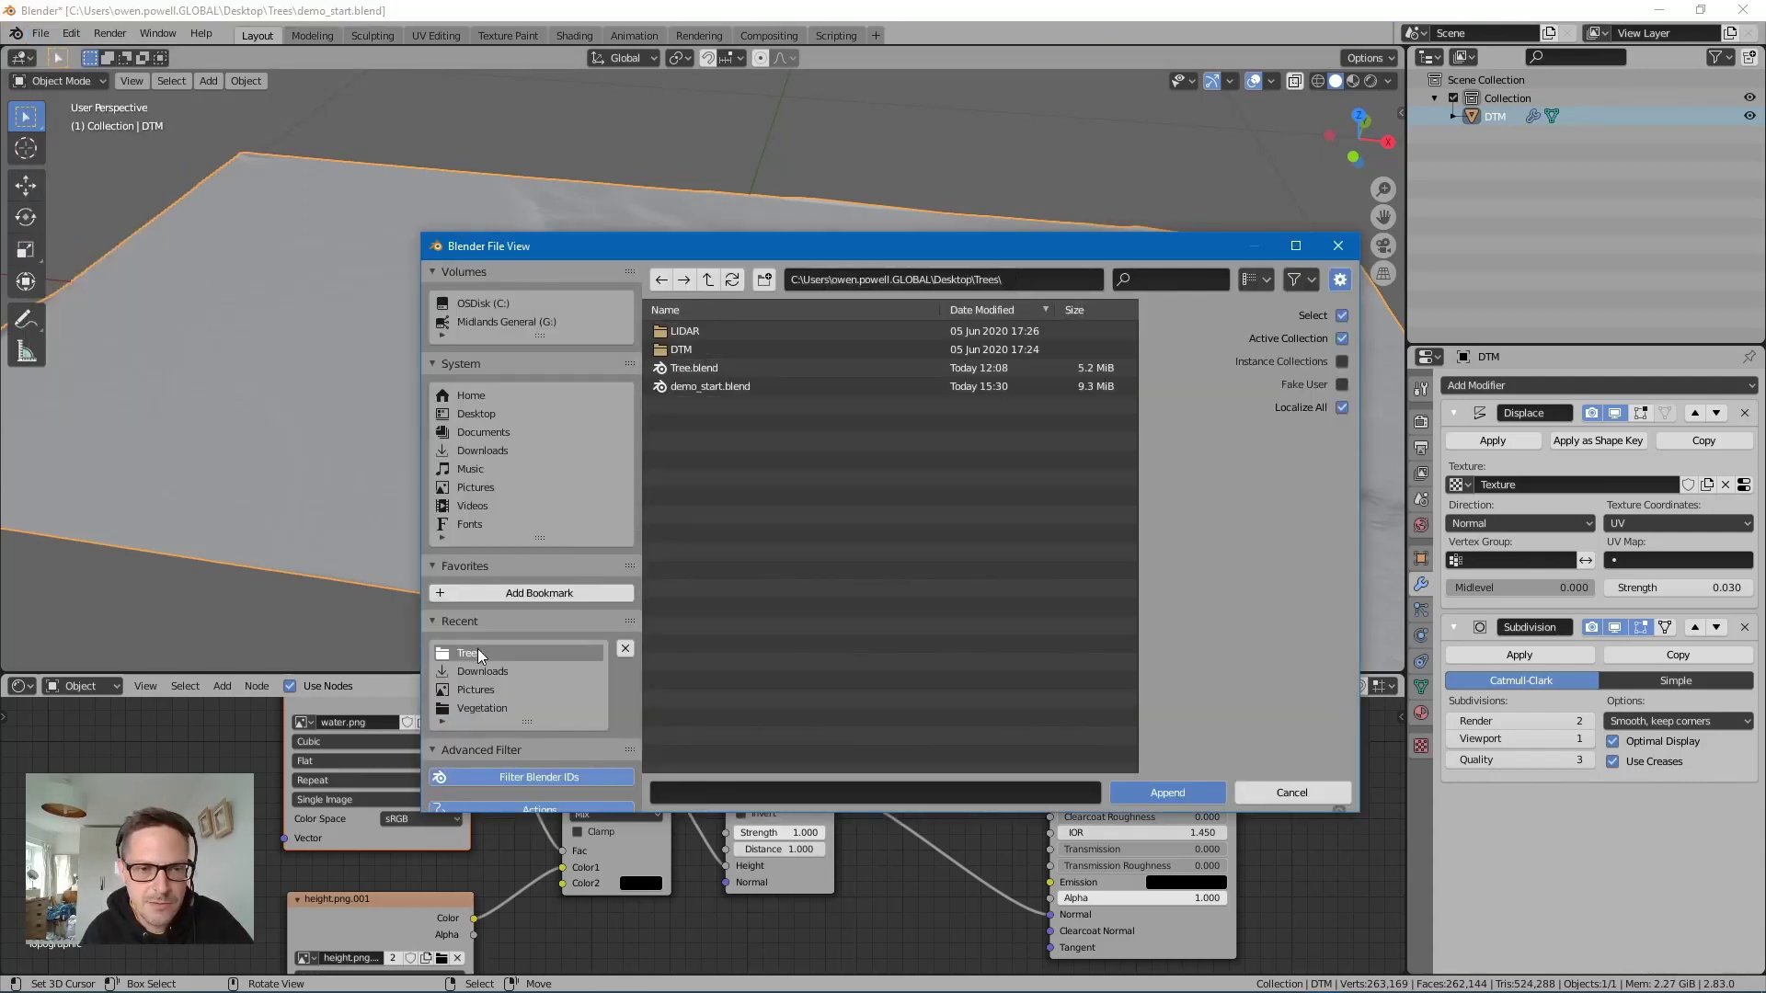
double_click(711, 369)
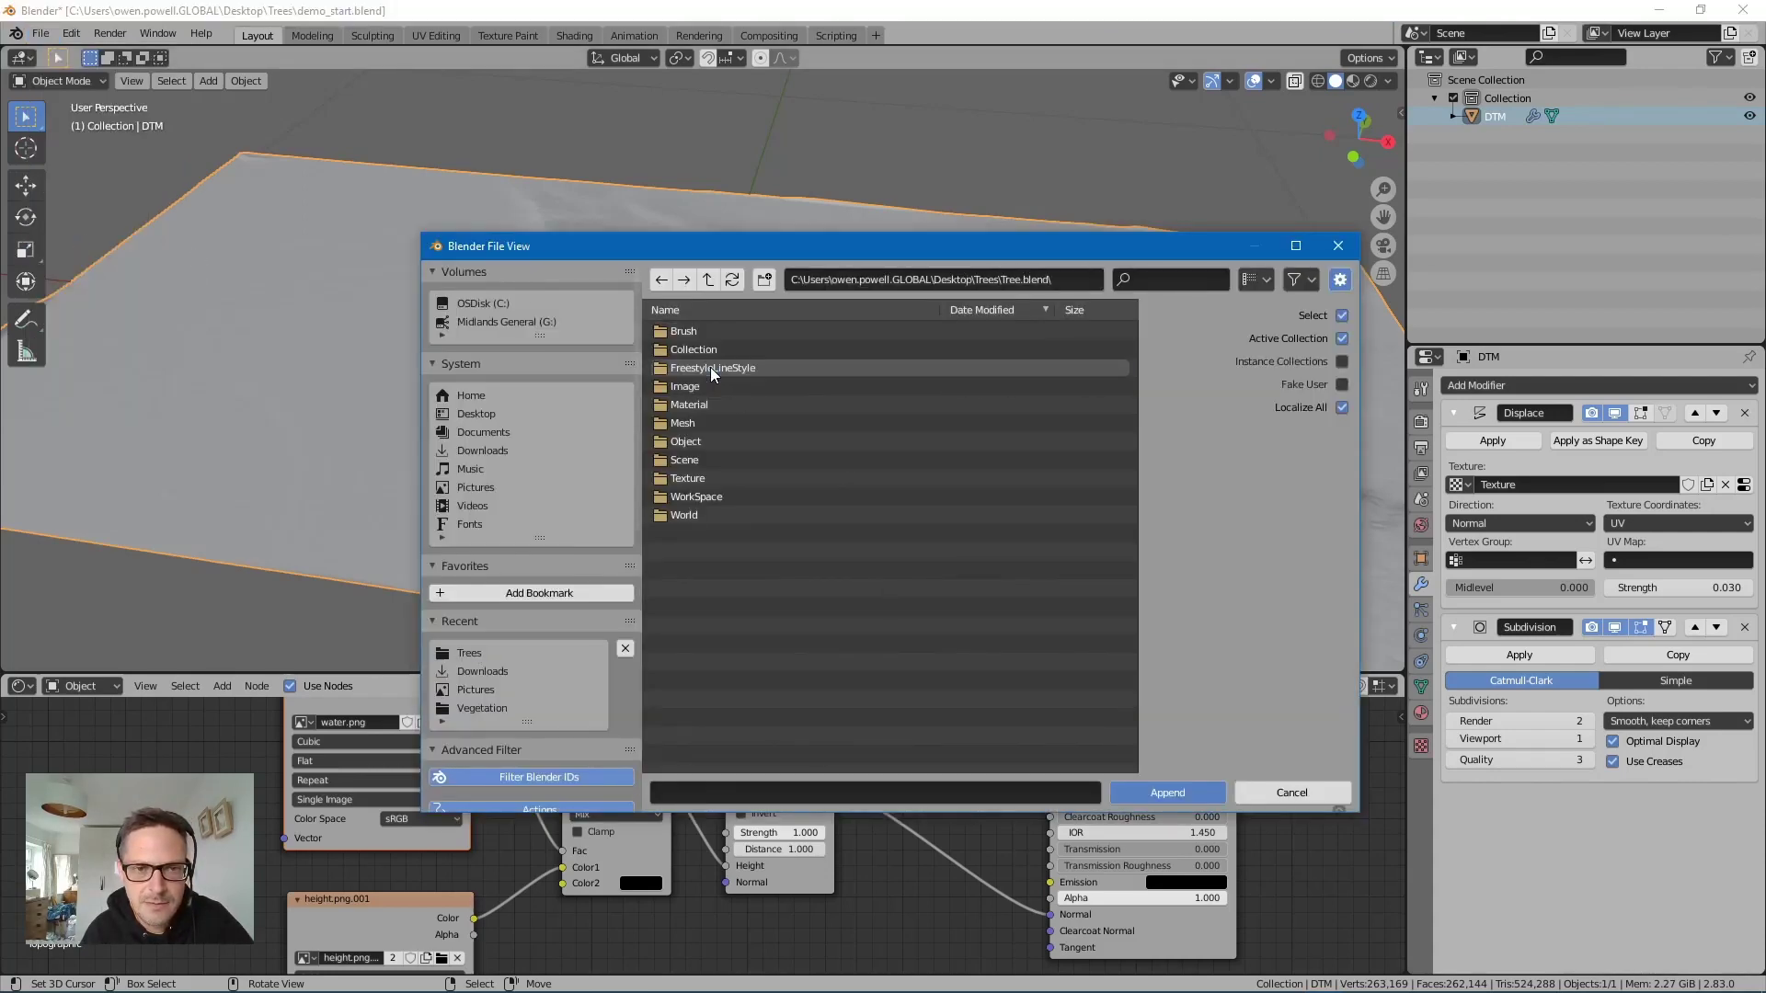
double_click(696, 442)
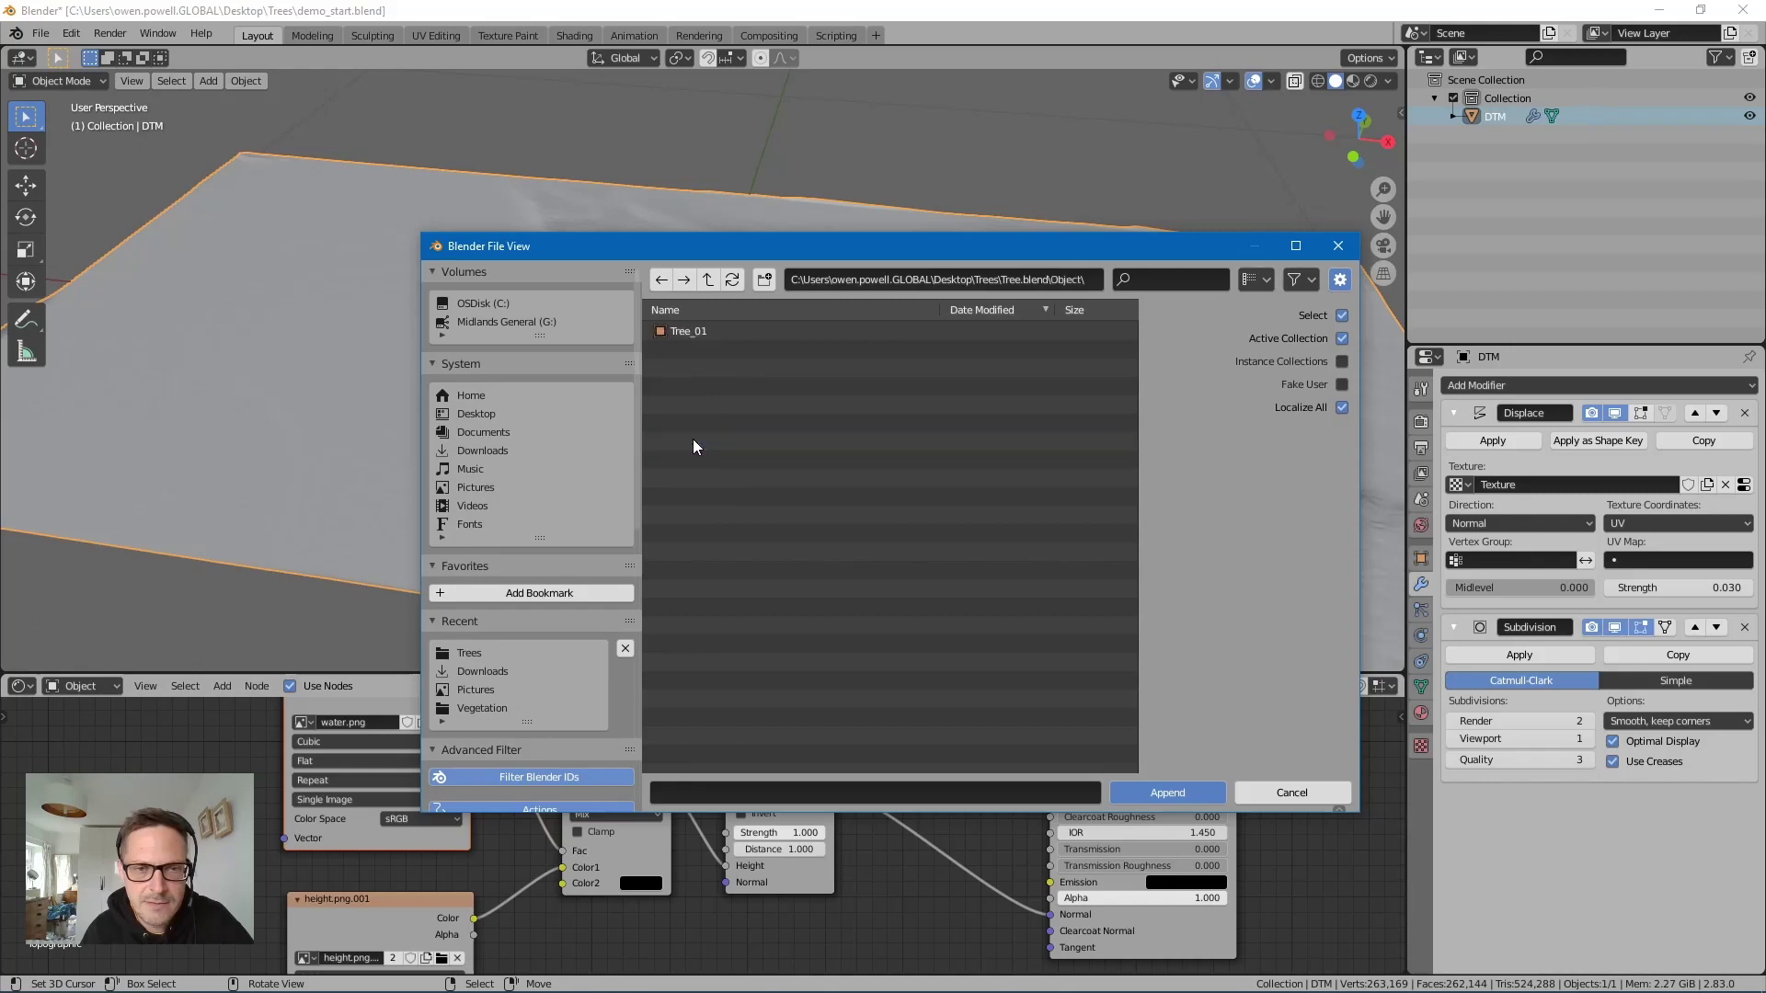
left_click(688, 335)
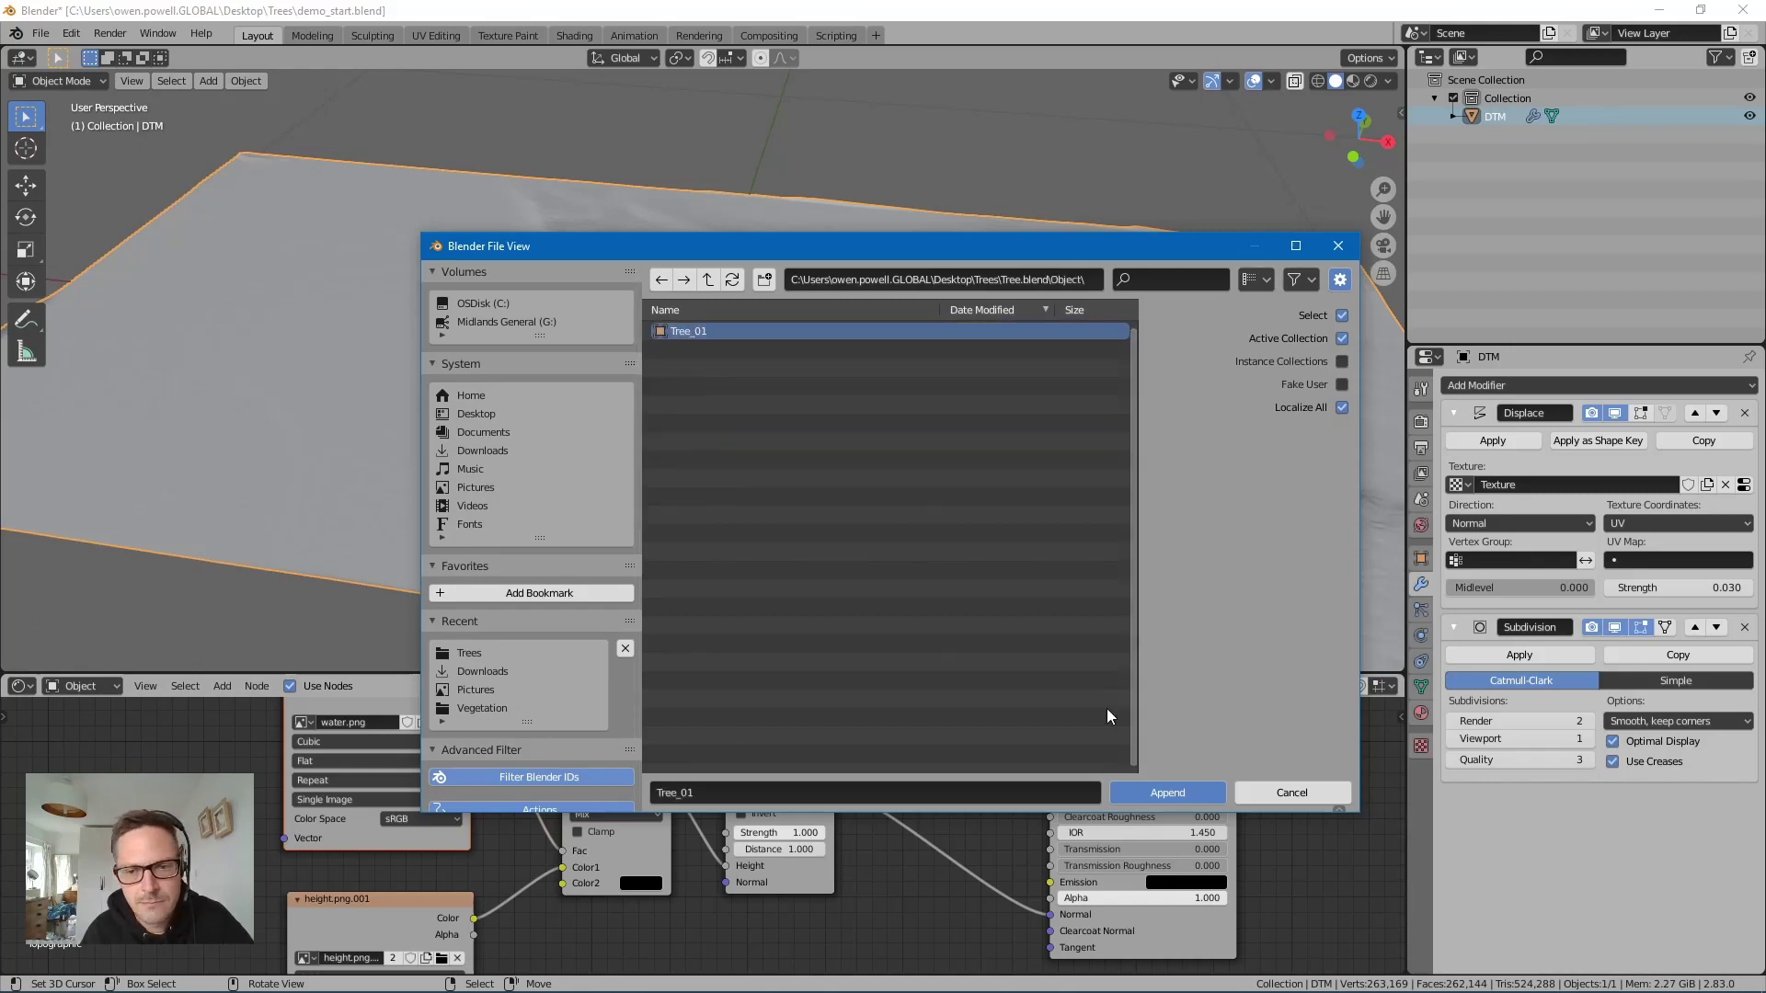
left_click(1176, 794)
scroll(721, 331, "up", 5)
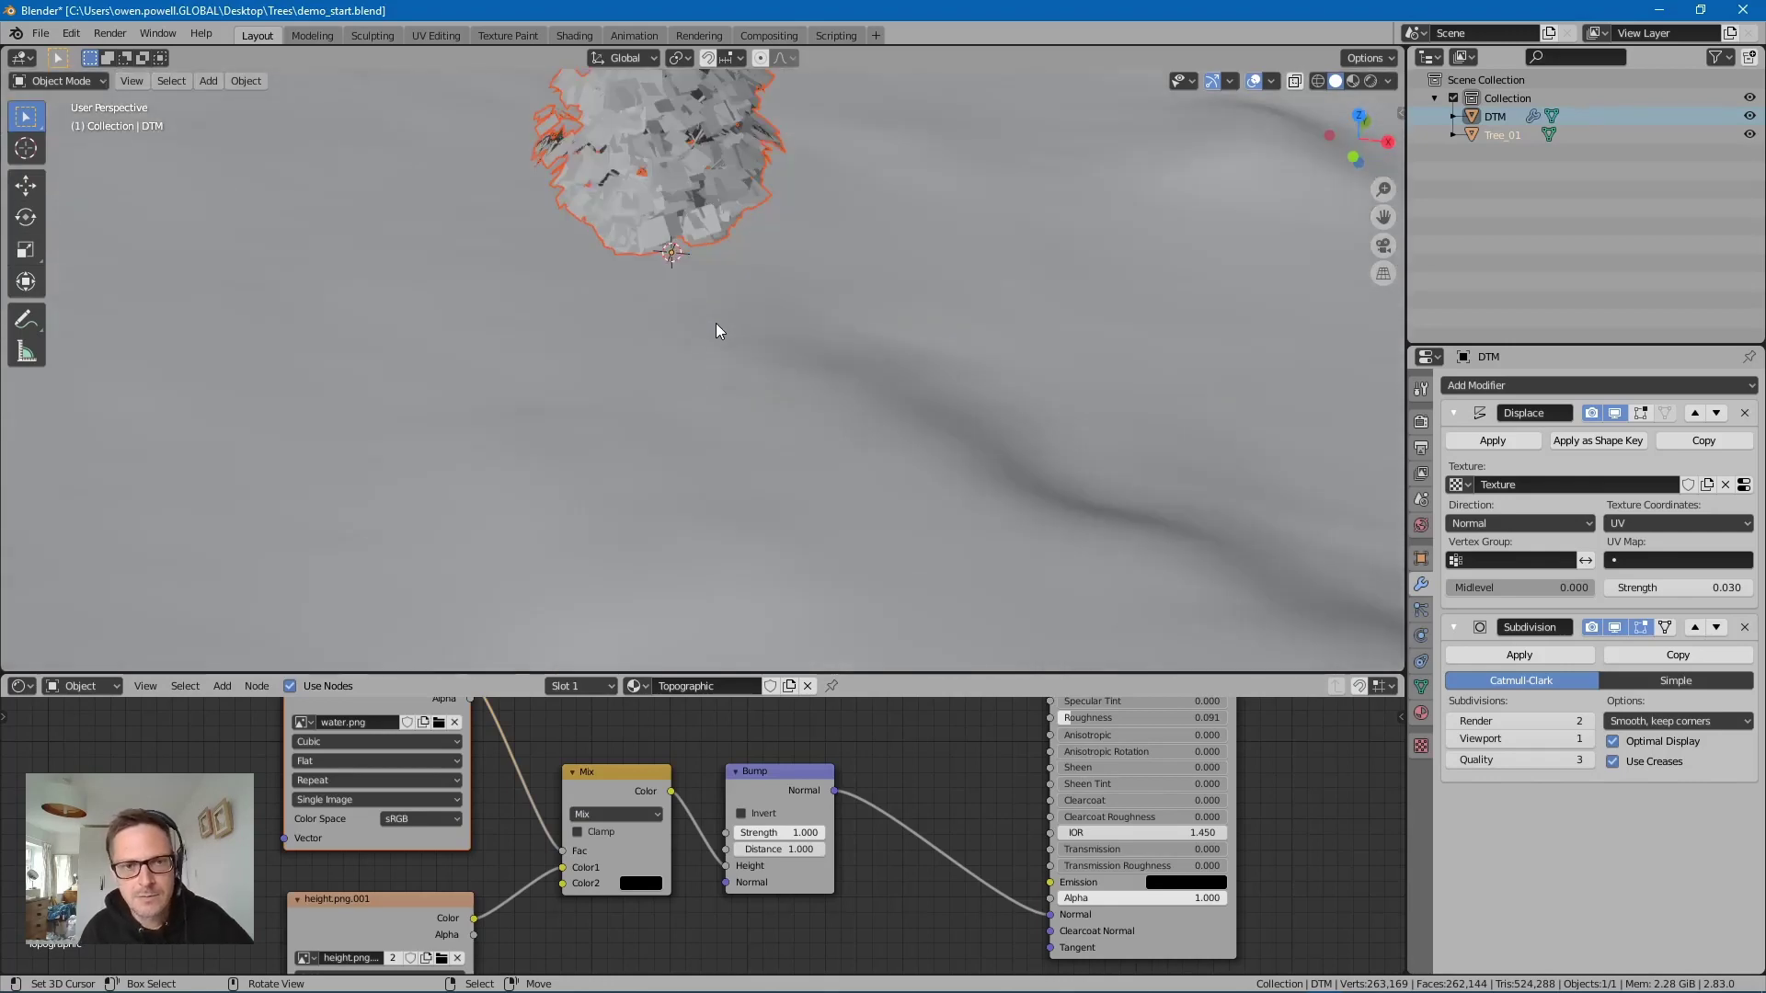
middle_click_drag(704, 347, 736, 412)
Step: Move Tree_01 about 0.55 m along the X axis with the Move tool
scroll(747, 368, "down", 6)
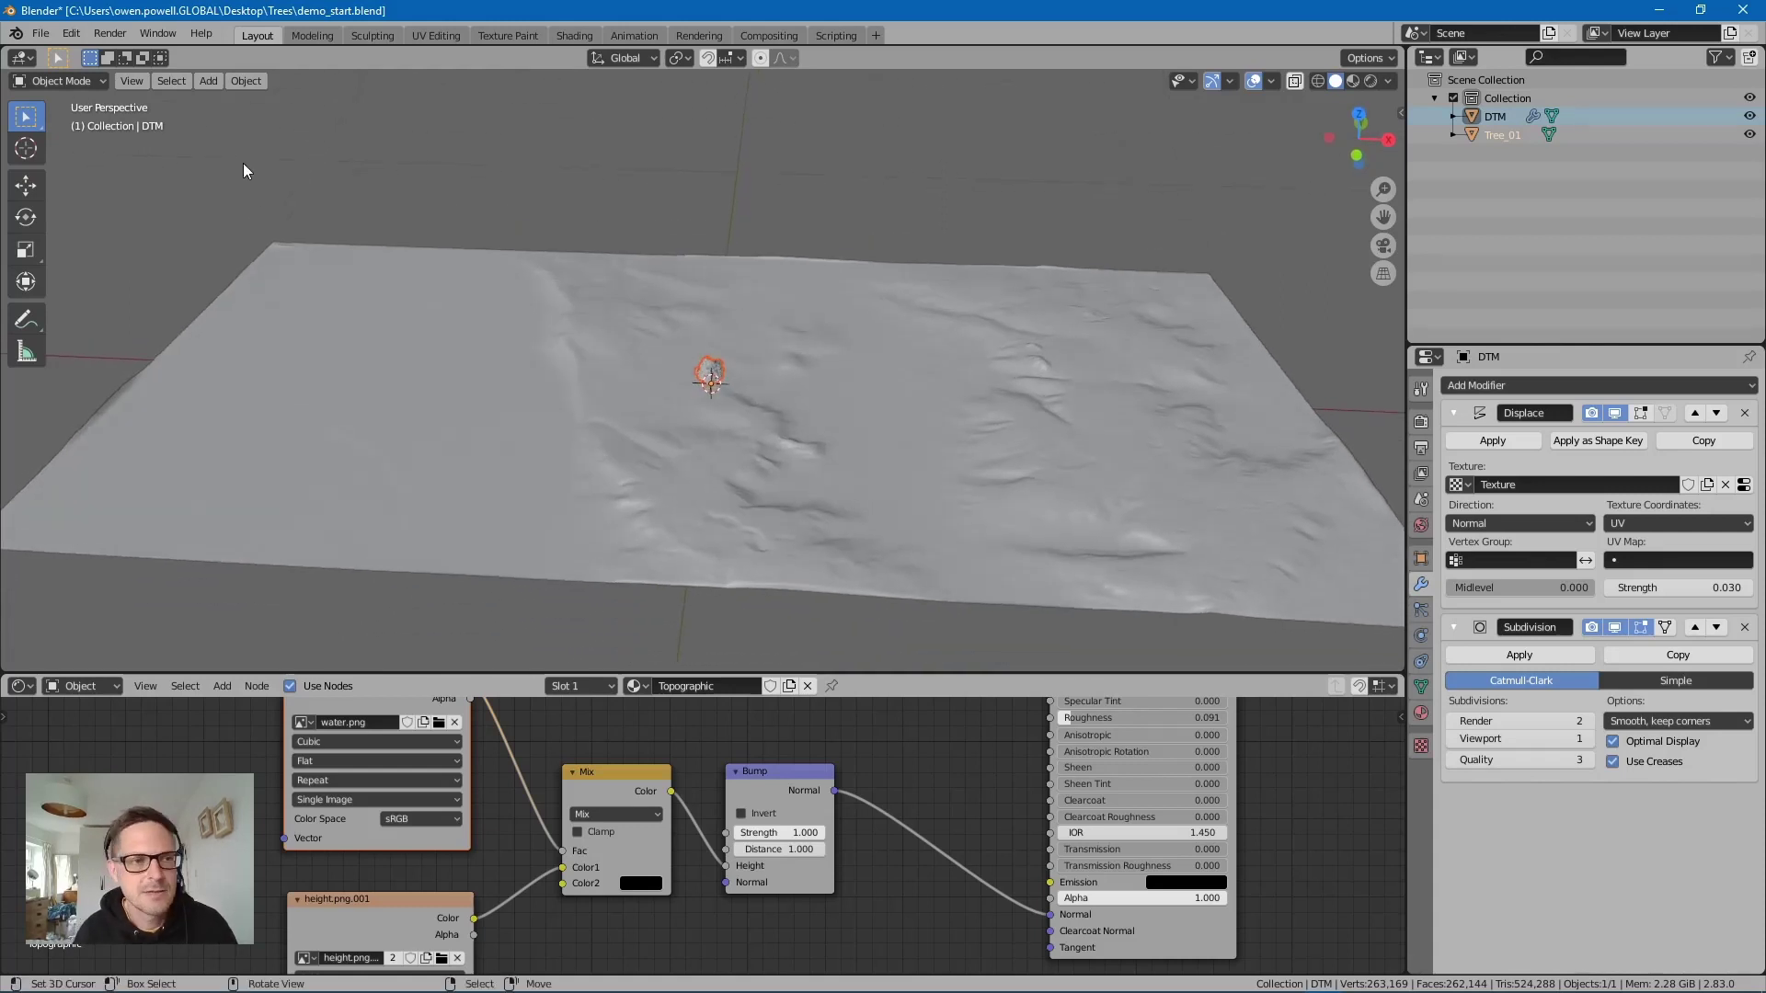
left_click(33, 188)
left_click_drag(780, 390, 28, 375)
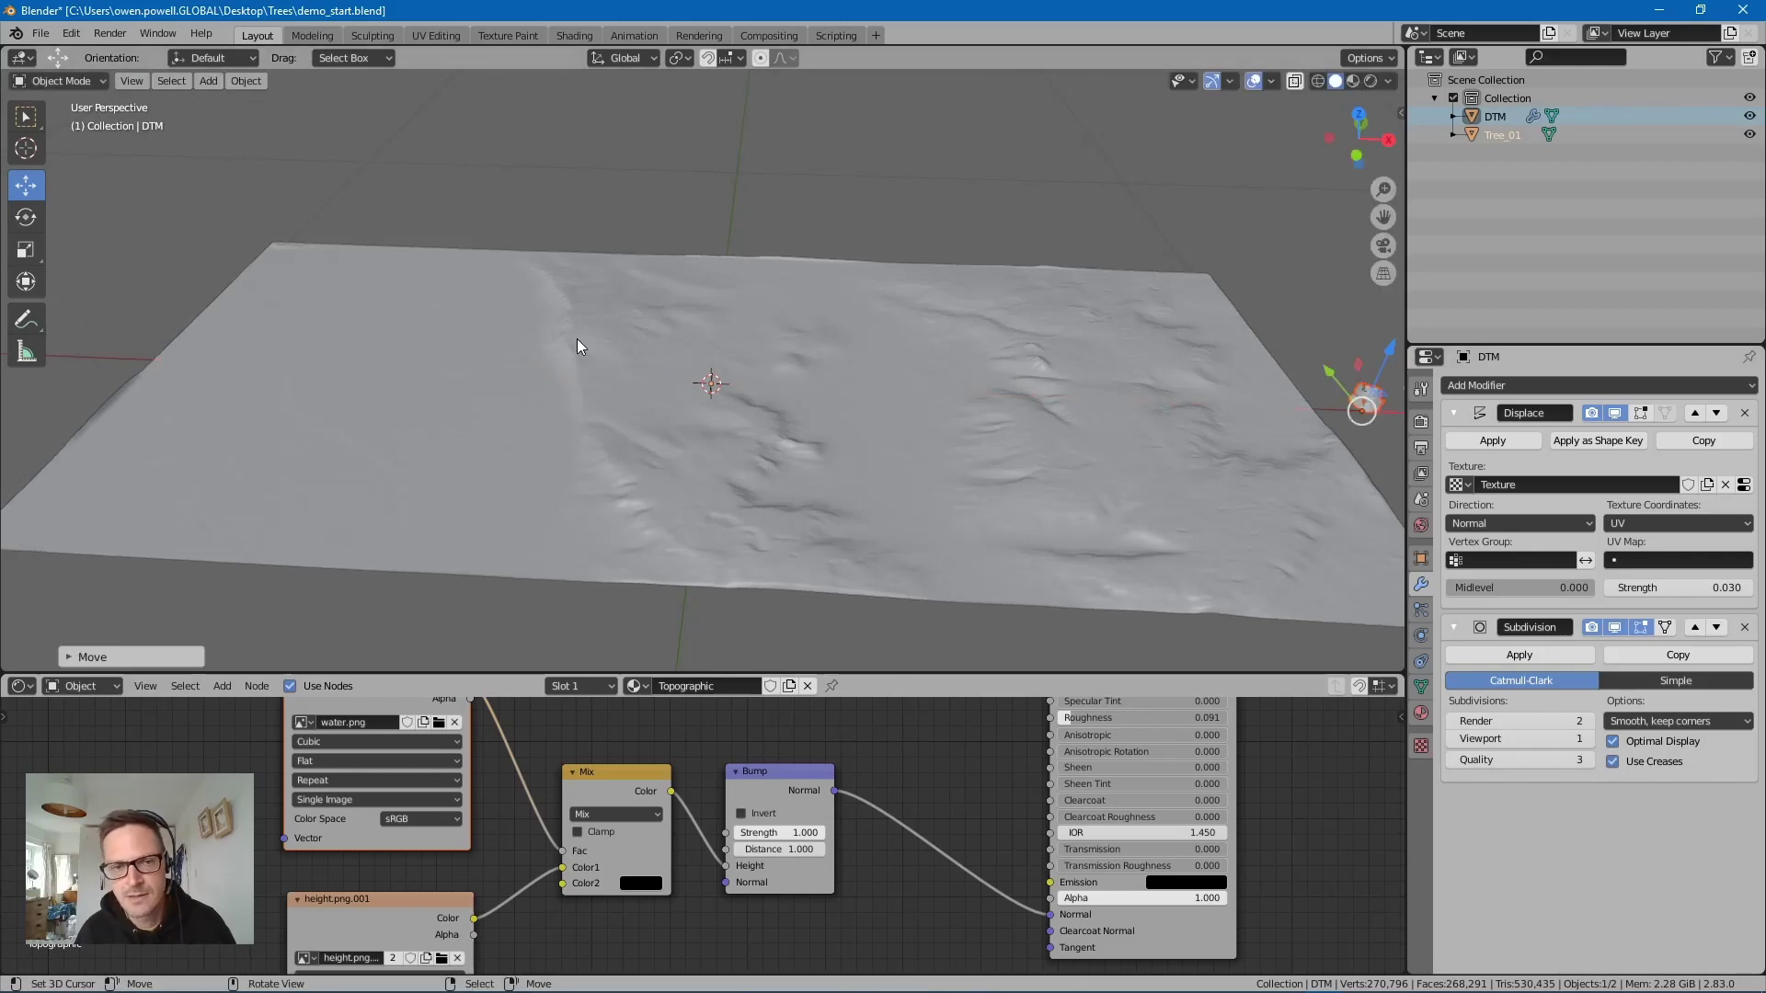
scroll(709, 390, "up", 2)
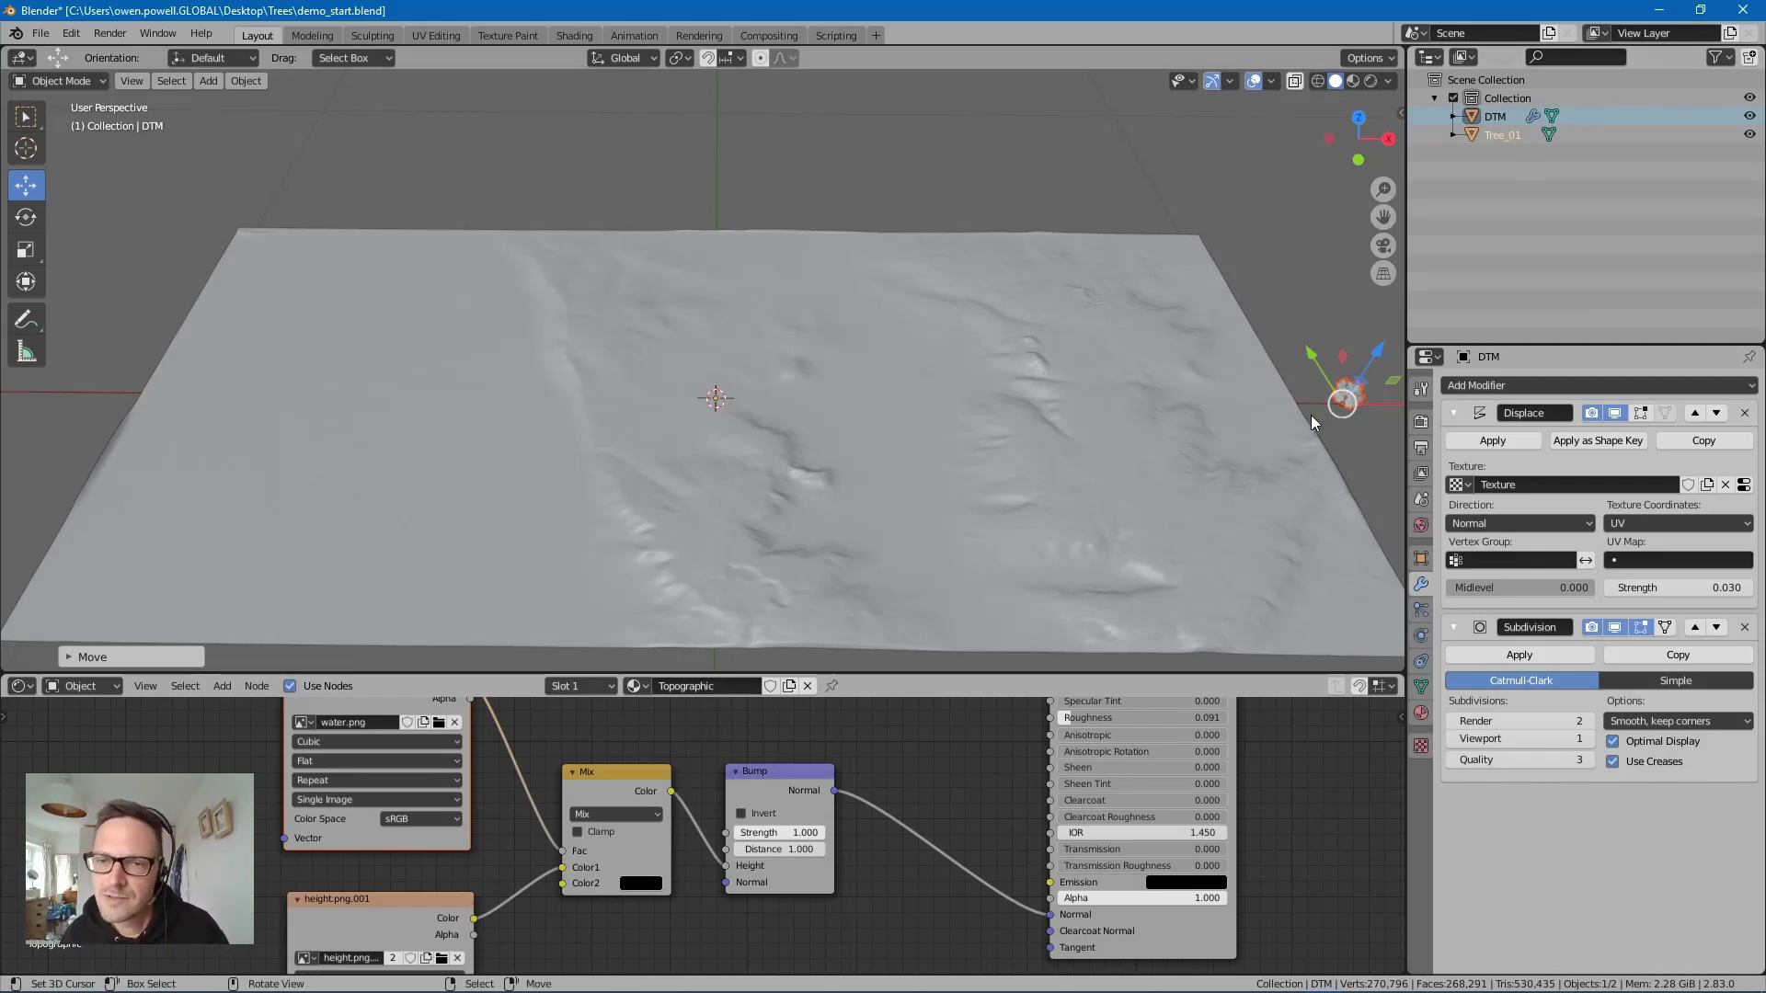
middle_click_drag(960, 467, 1201, 378)
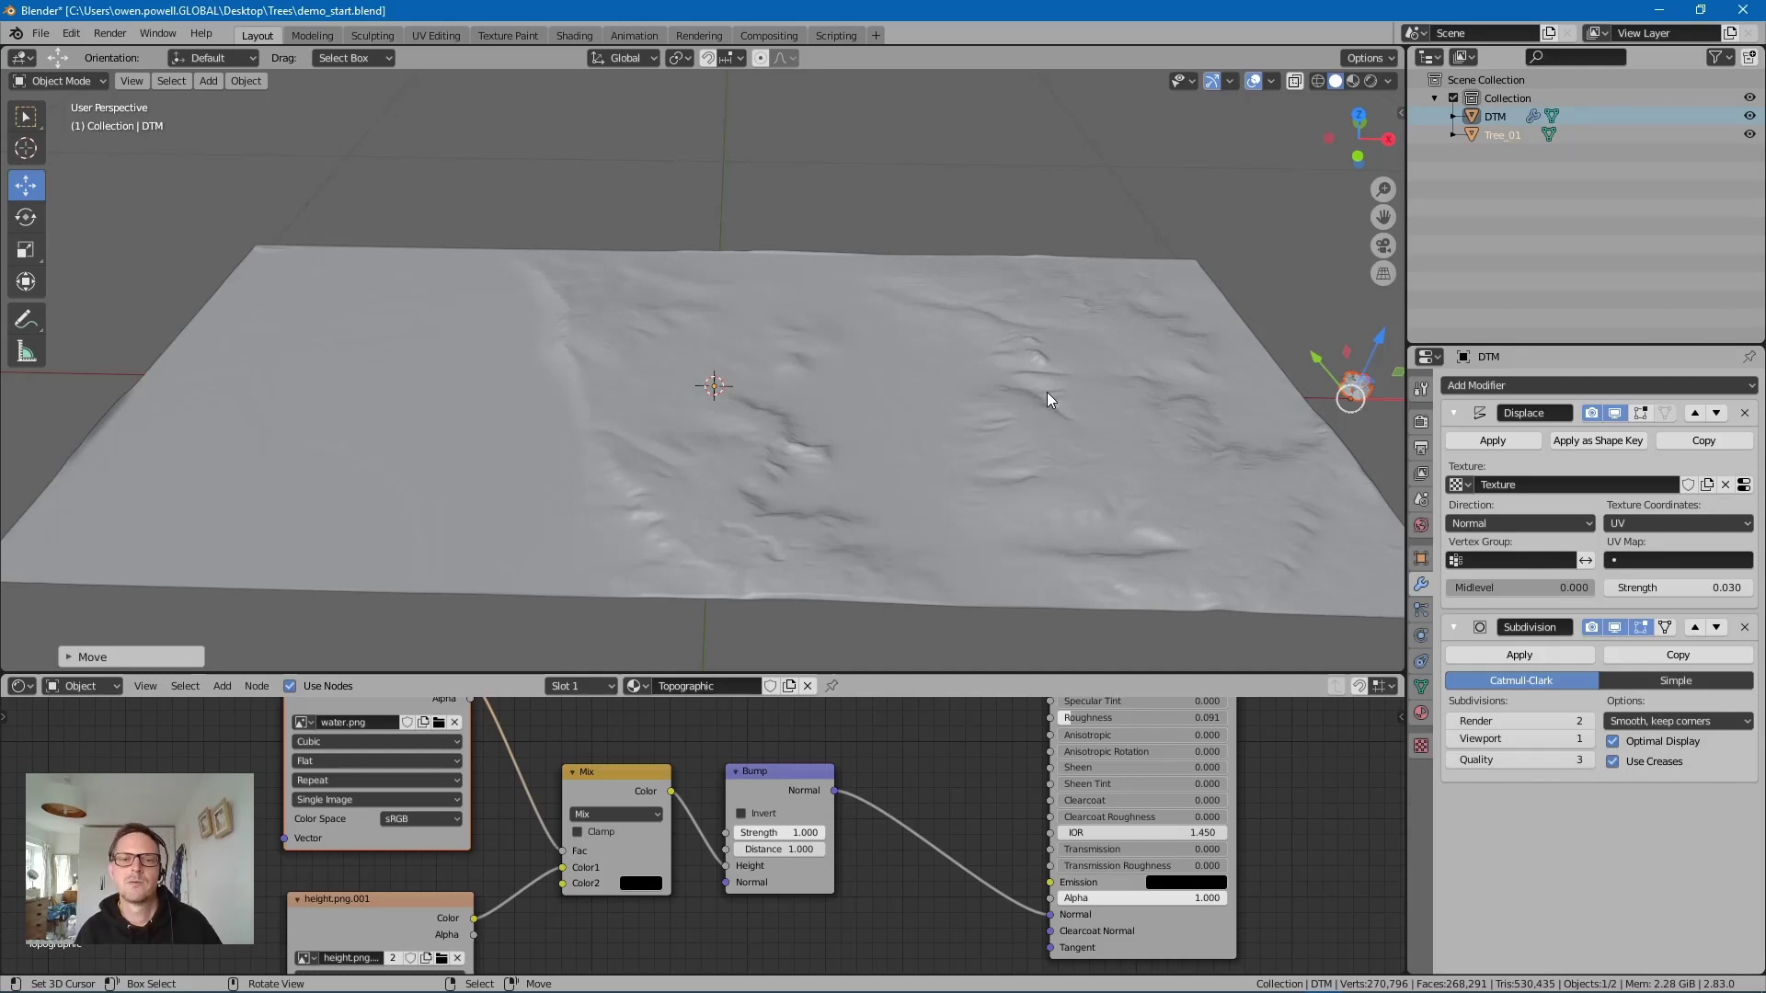
Step: Add a Hair particle system with 1000 strands to the DTM terrain
left_click(1045, 392)
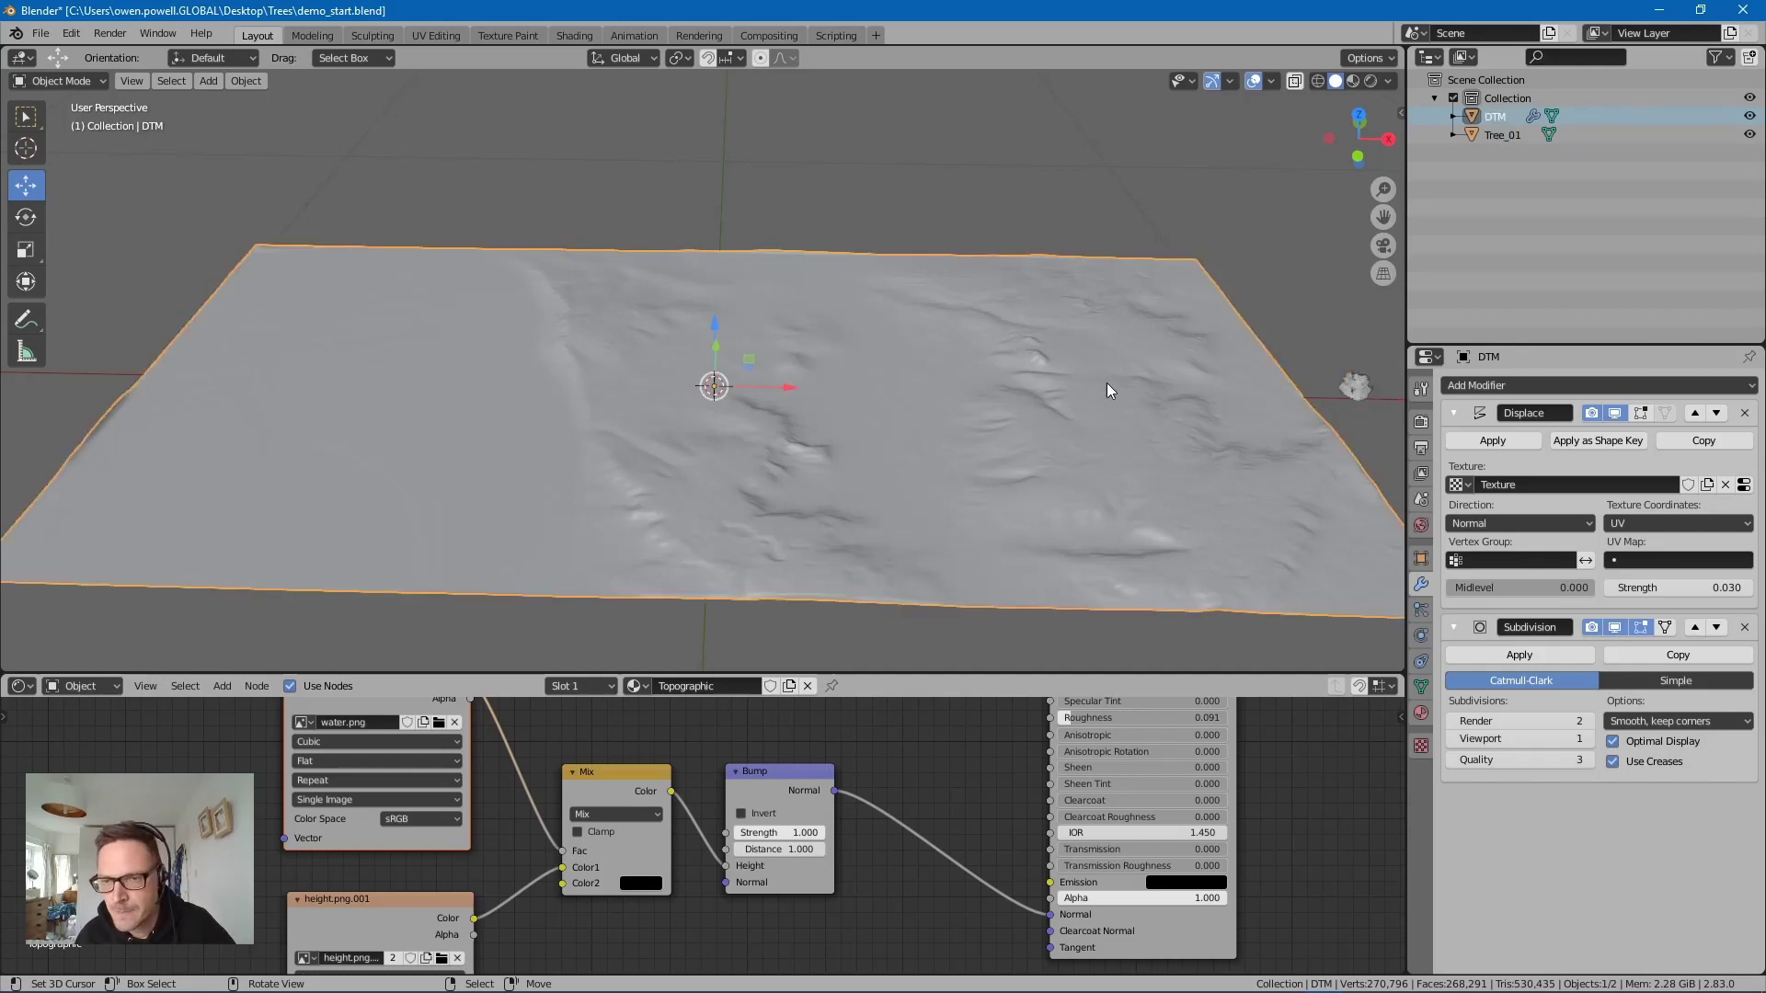
left_click(1421, 612)
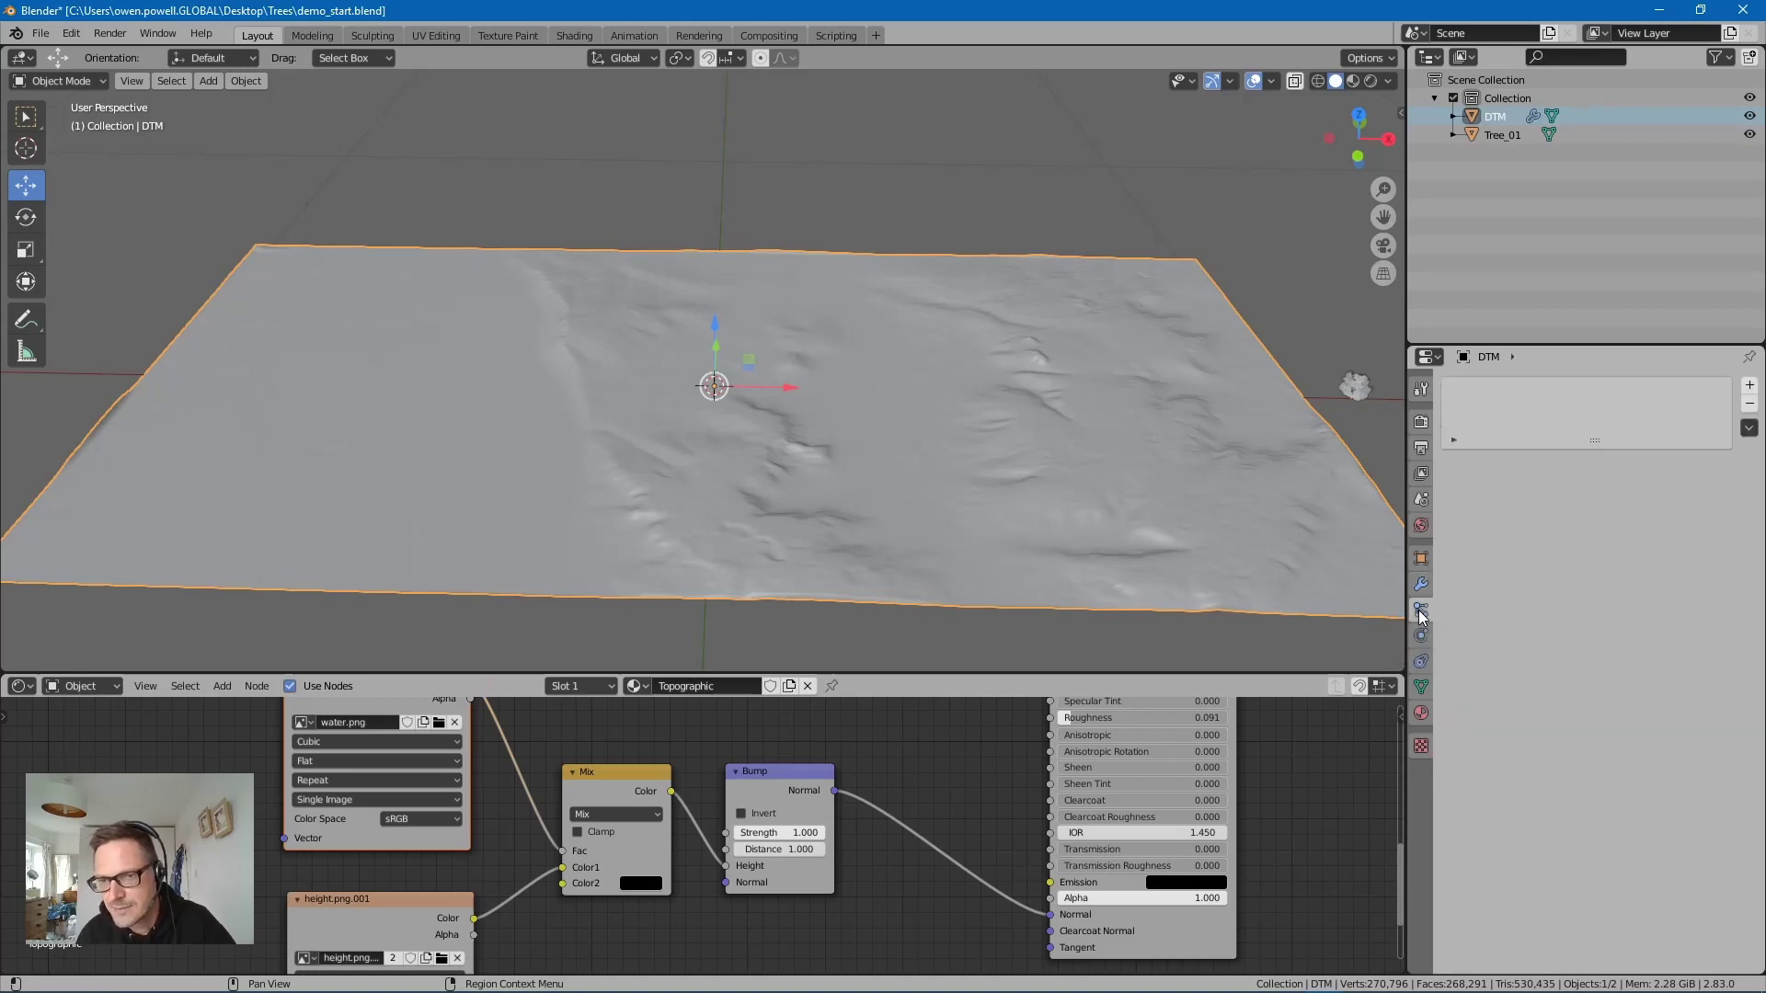
left_click(1749, 386)
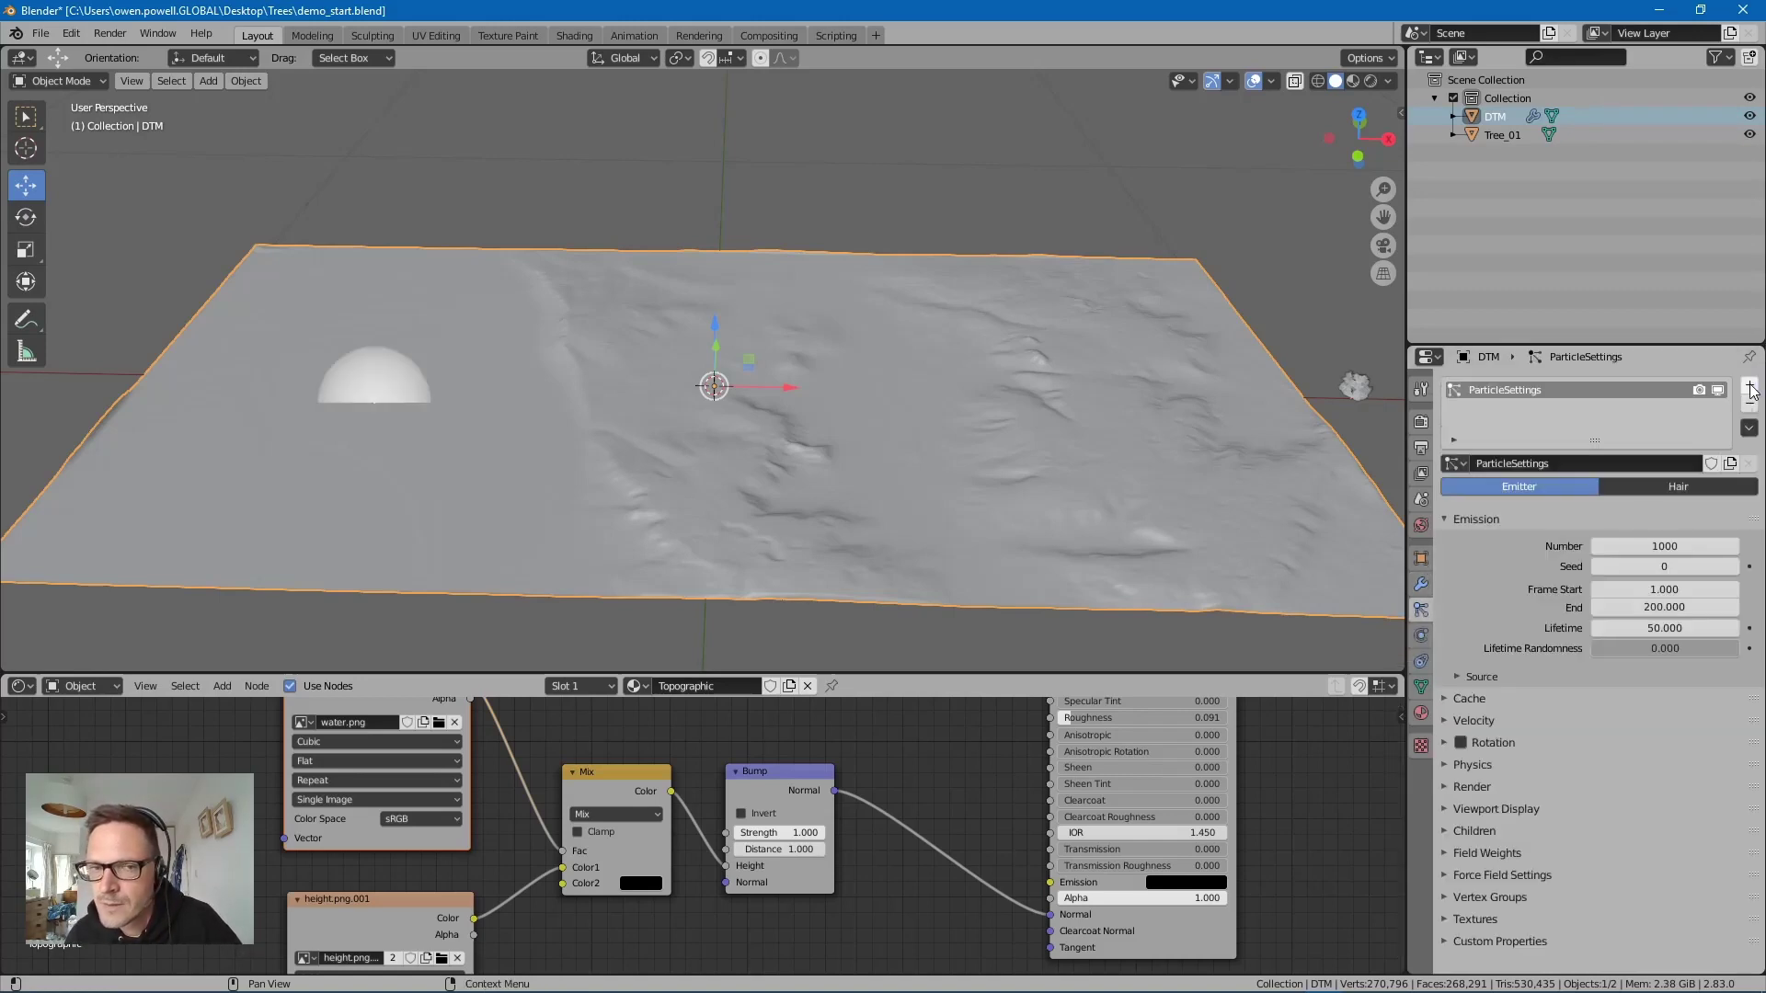
left_click(1644, 487)
scroll(780, 359, "down", 10)
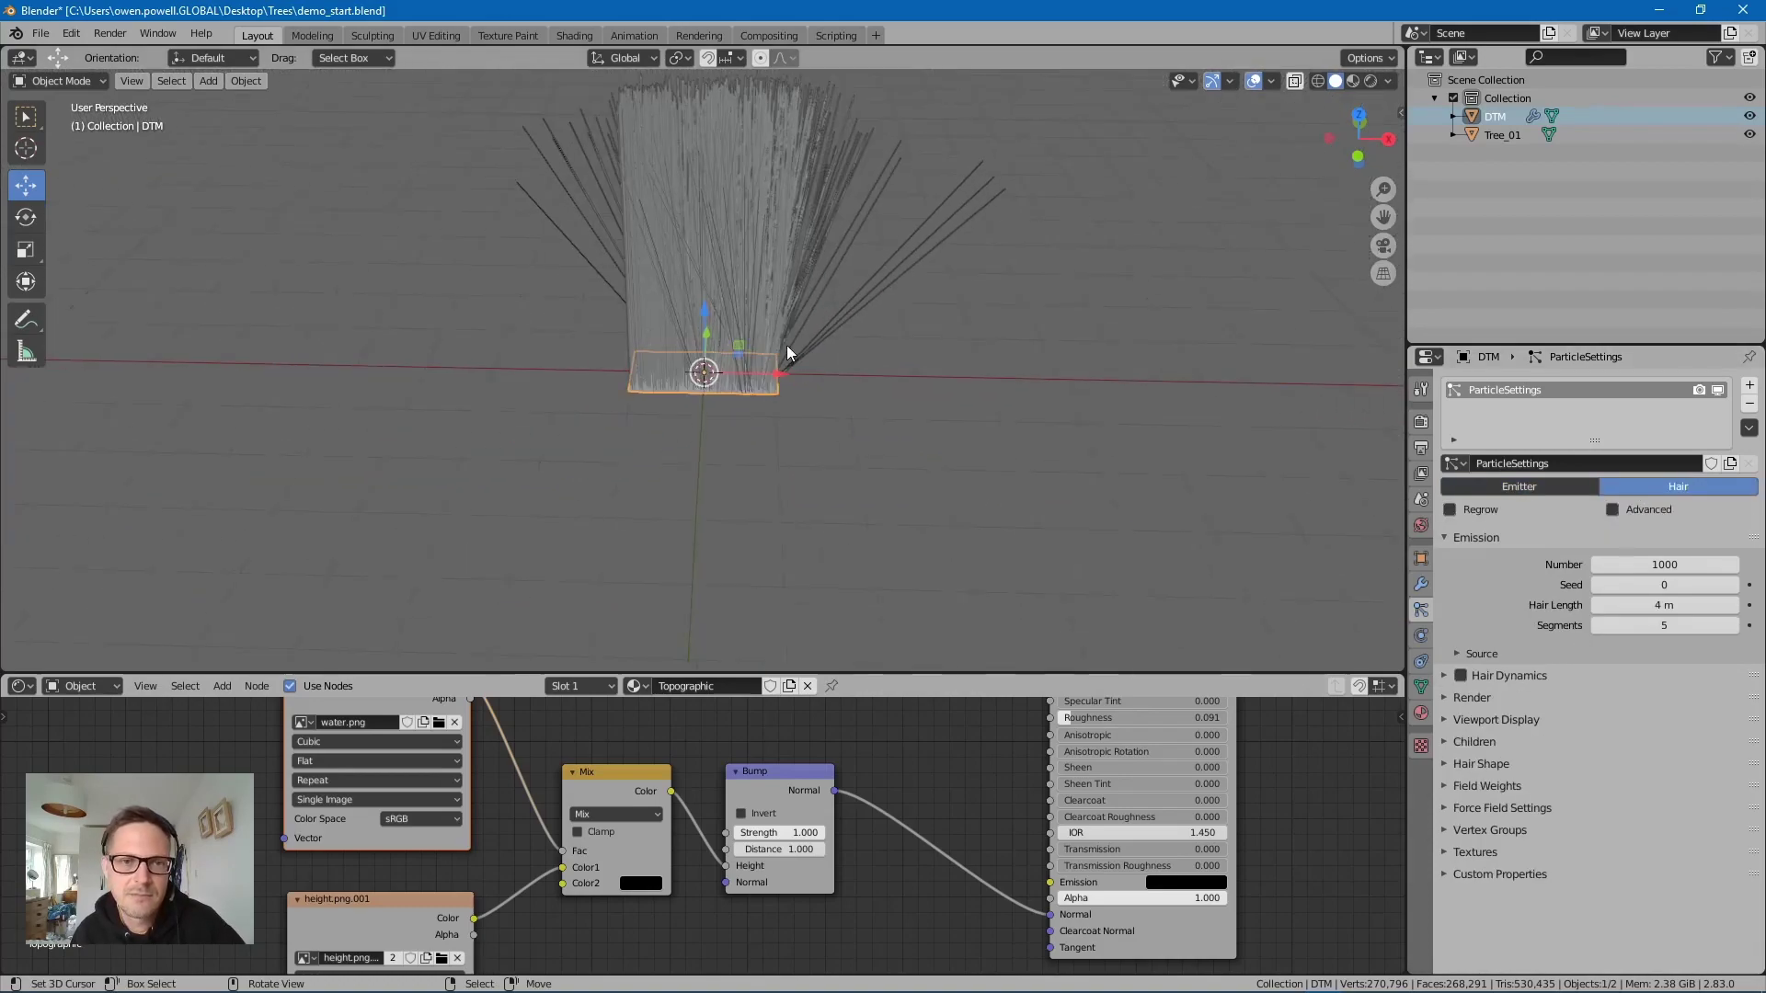
middle_click_drag(780, 352, 748, 425)
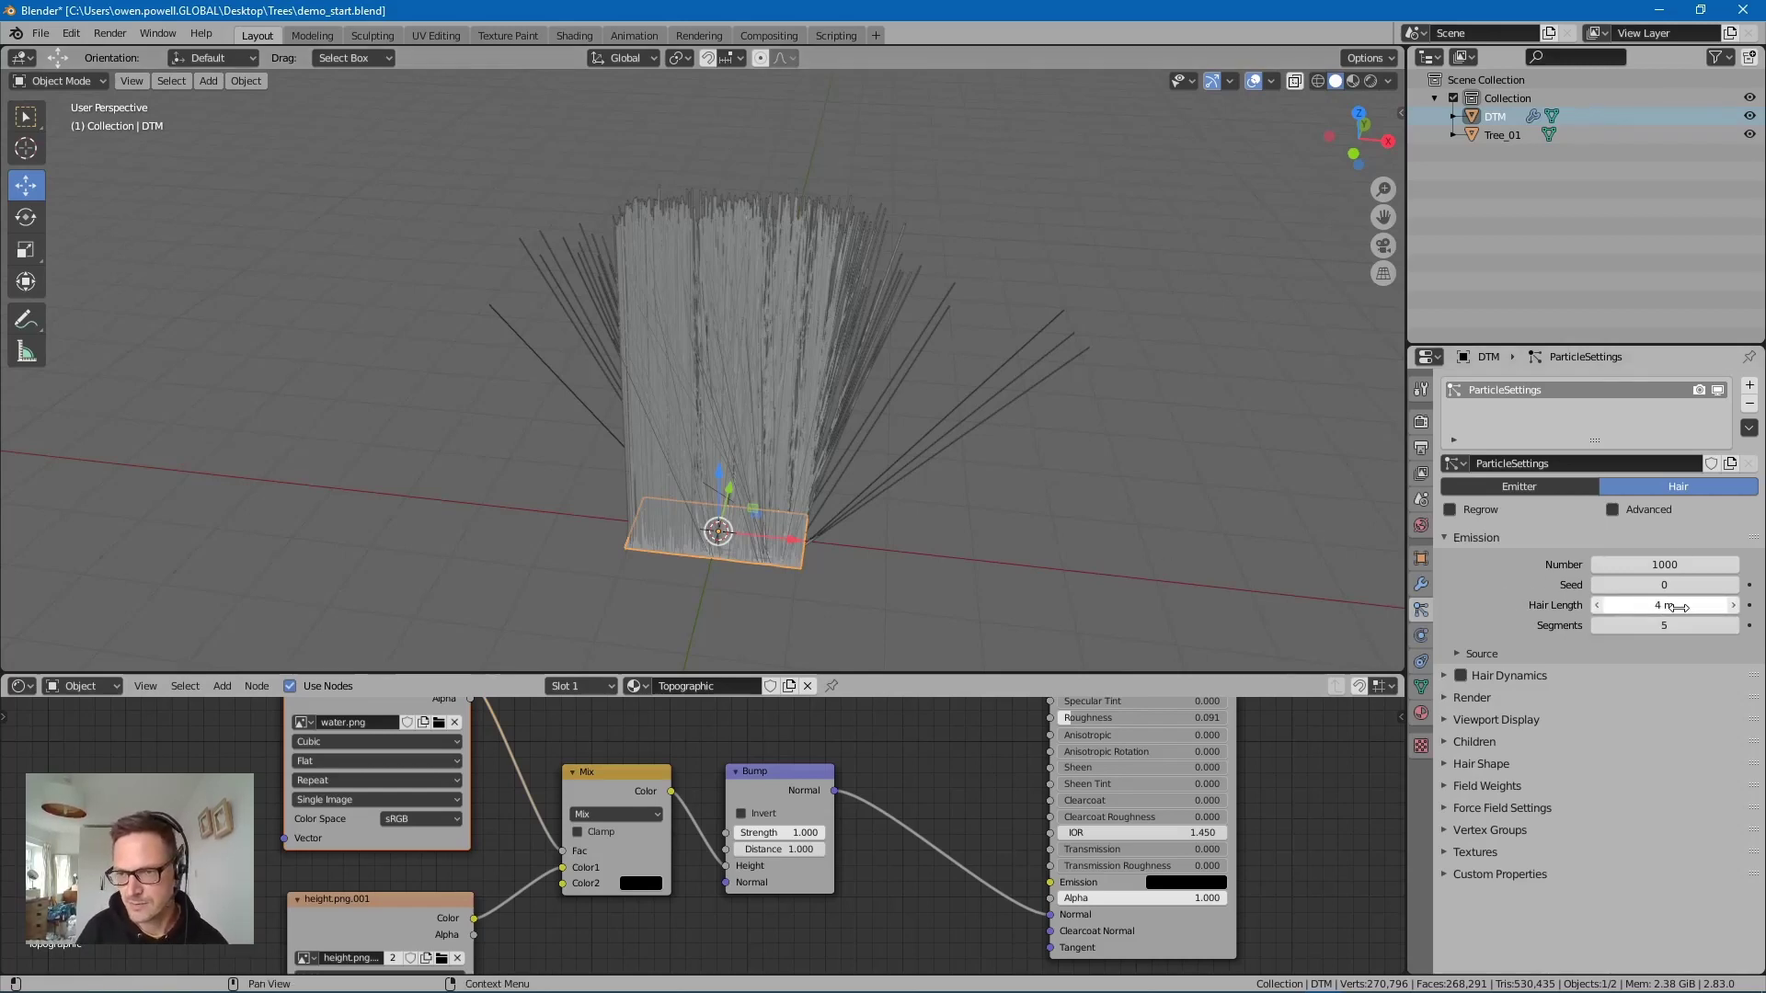
Step: Set the hair length to 5 m
left_click_drag(1663, 606, 1630, 620)
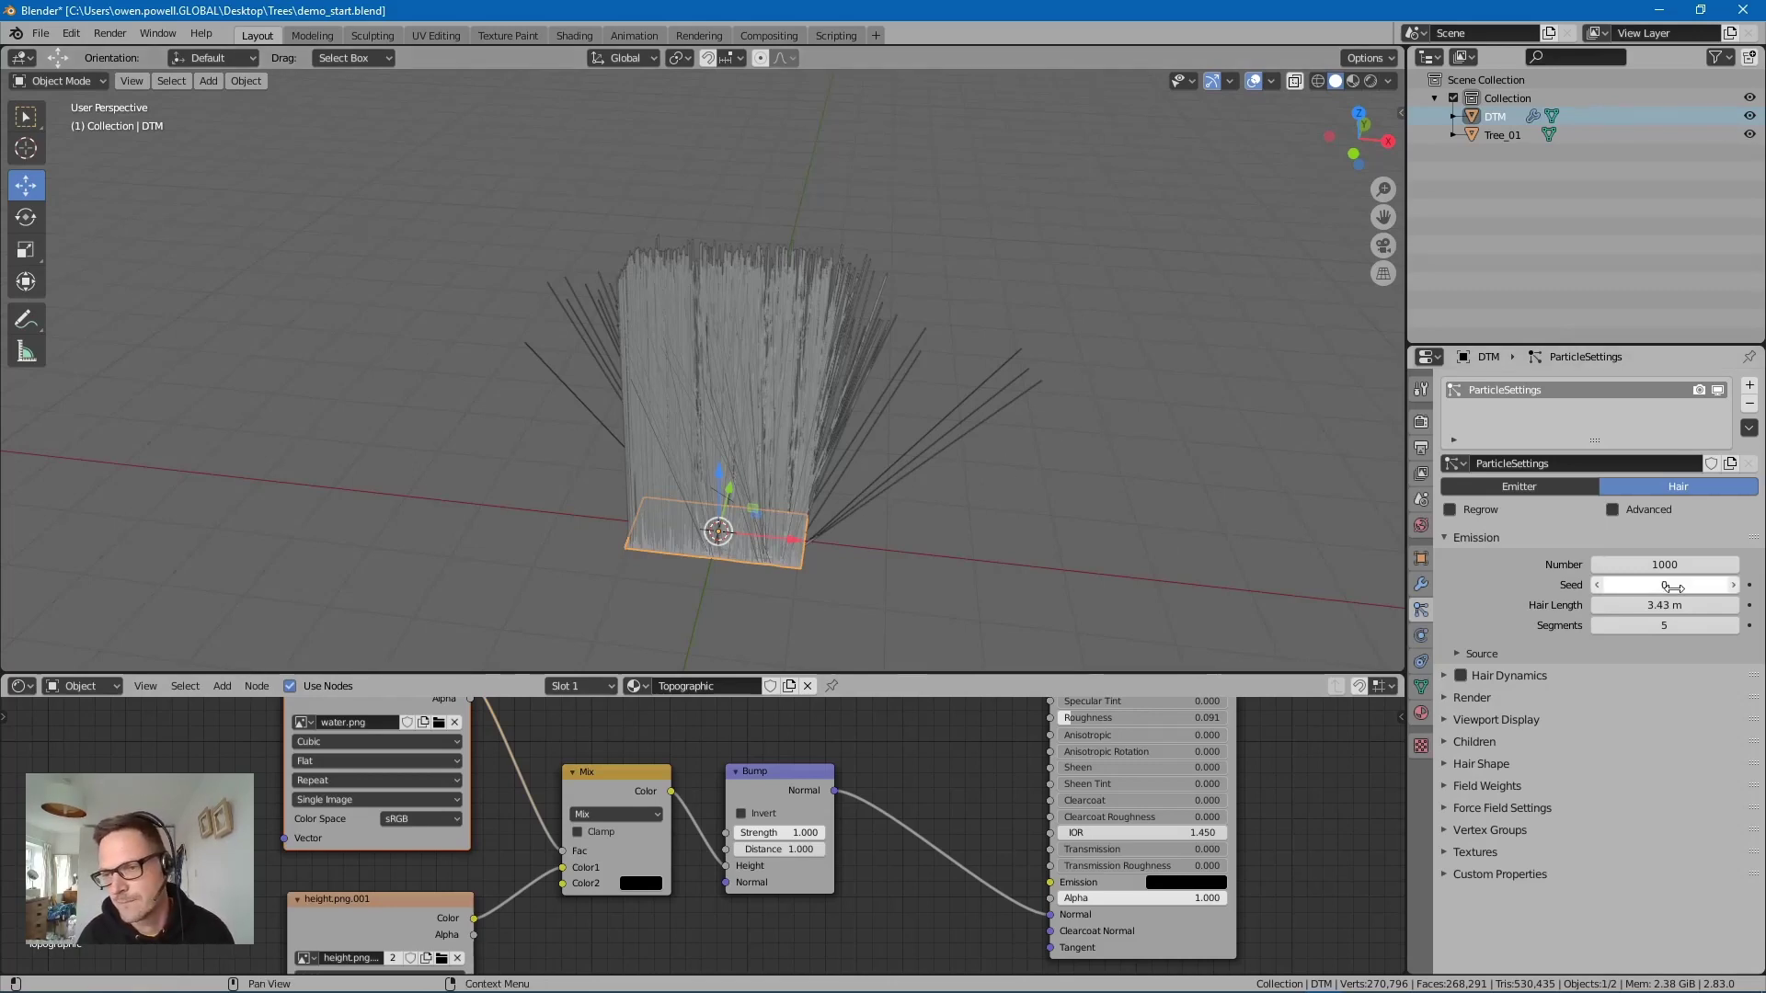
left_click(1670, 605)
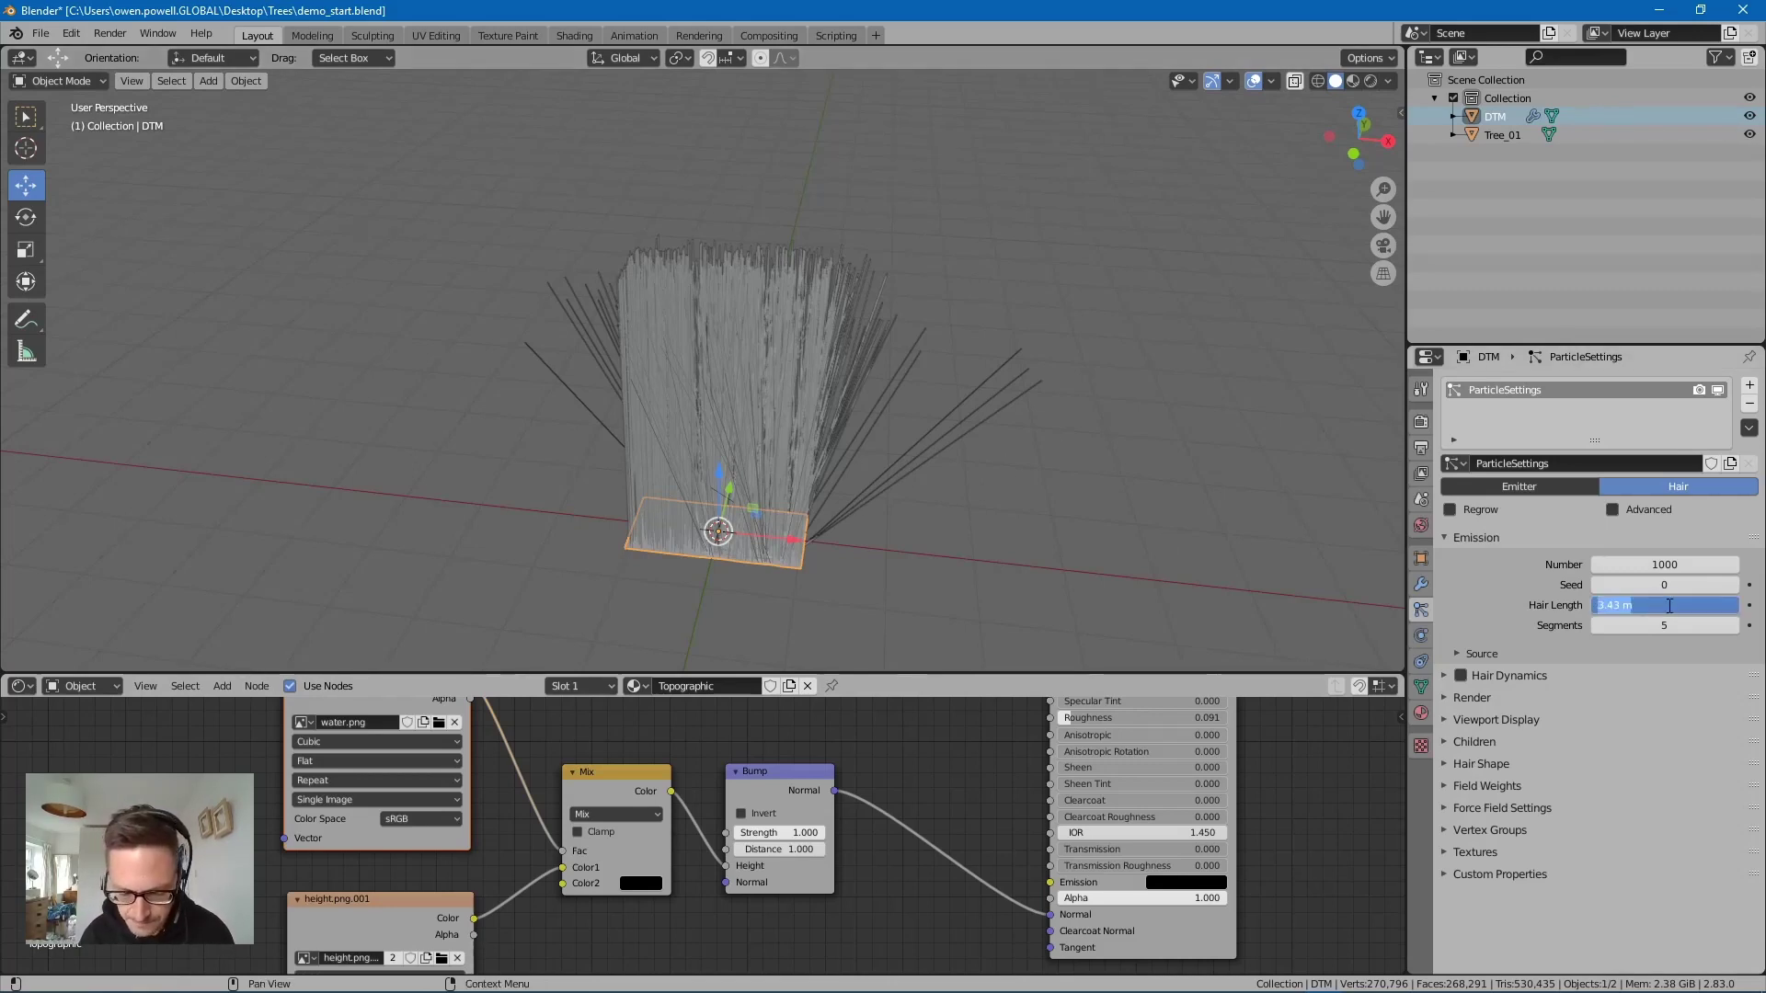
type("5")
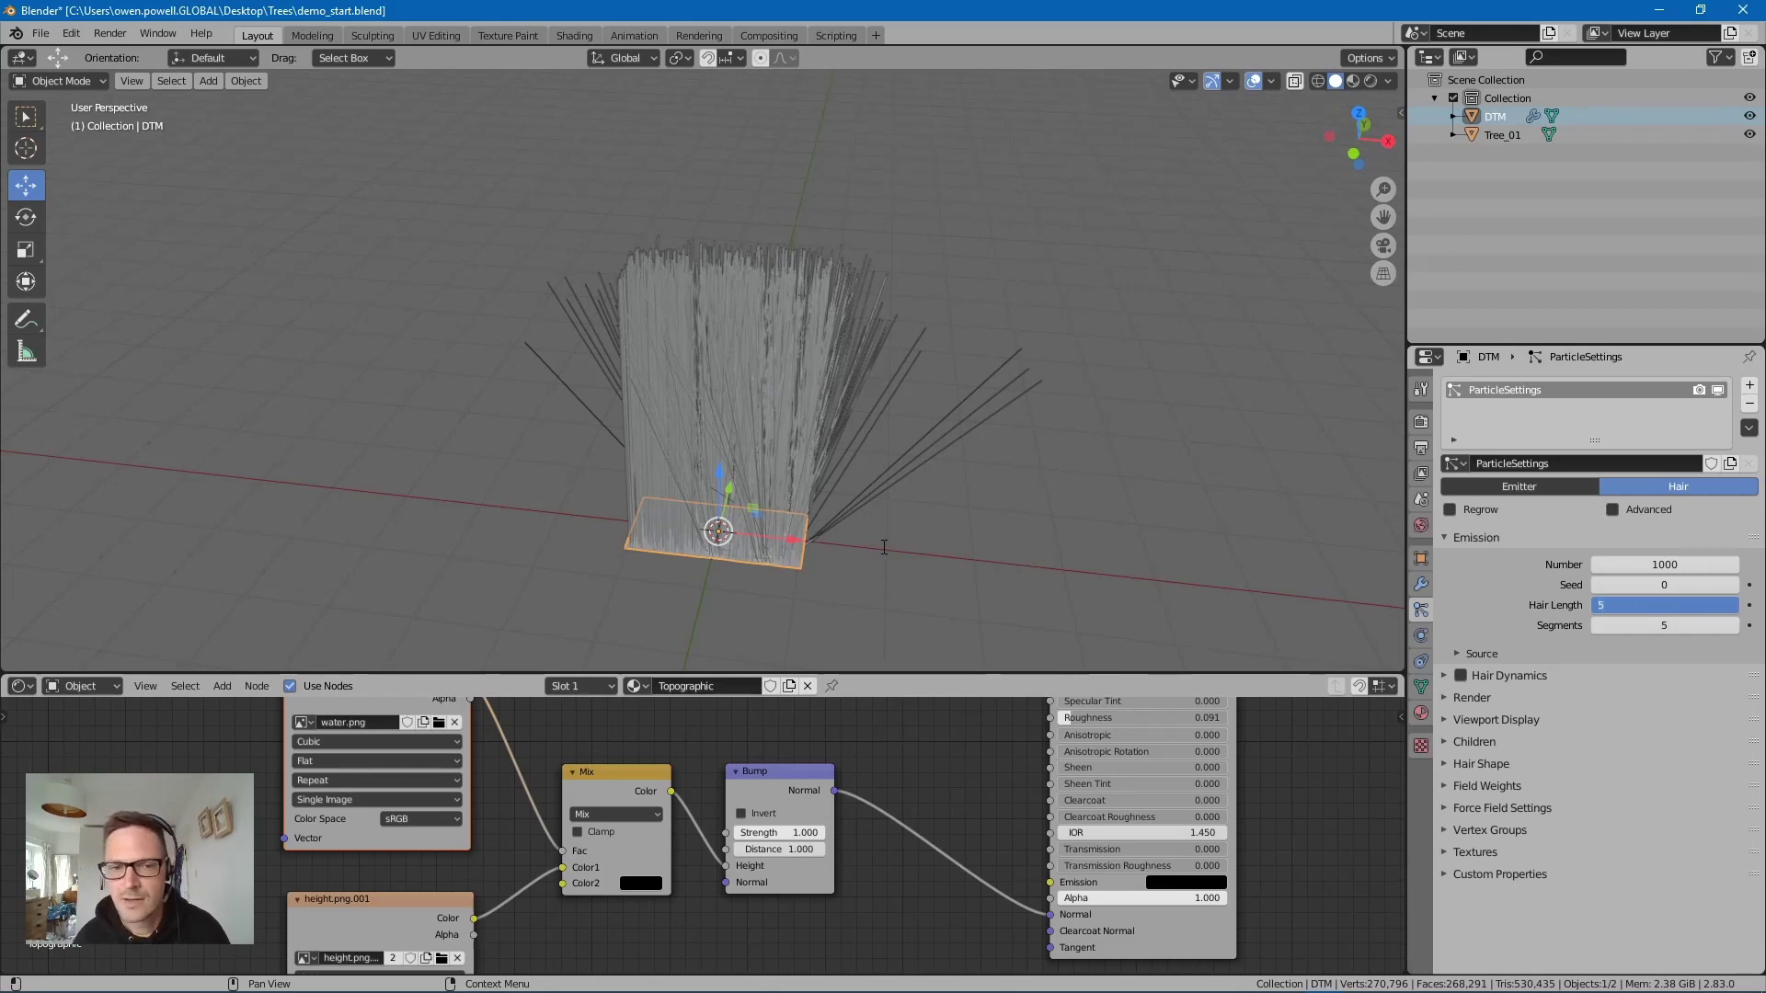
key("Tab")
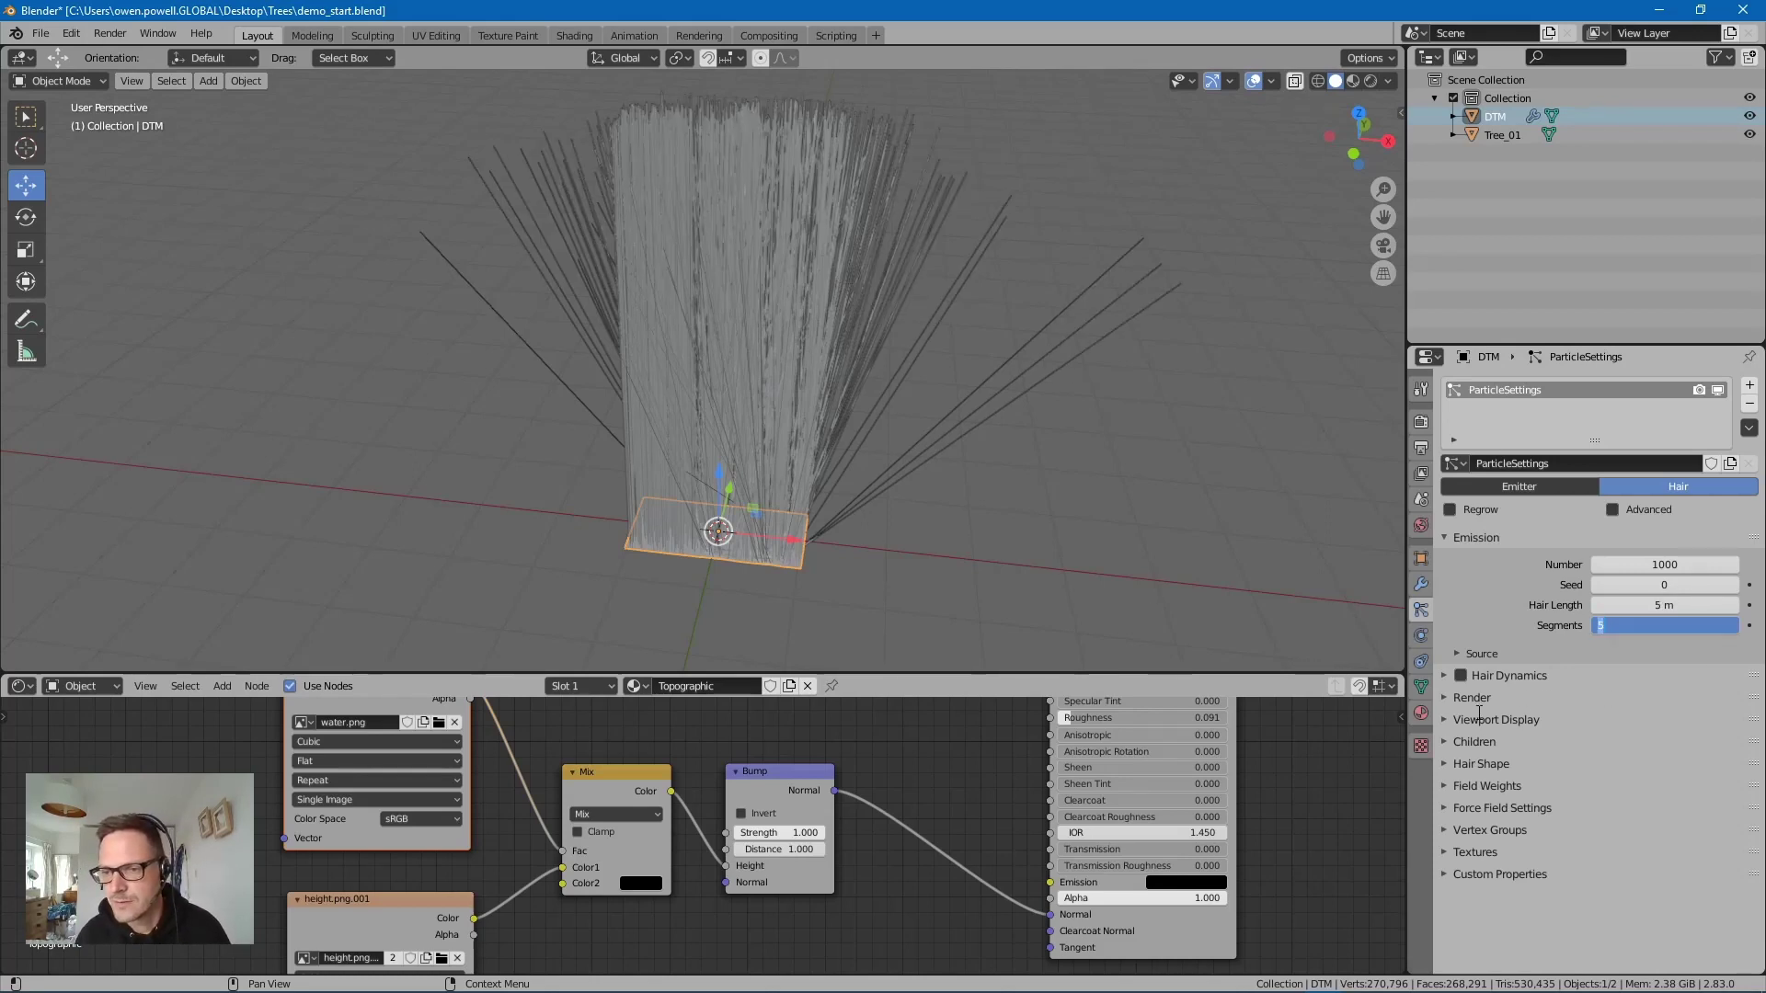
Step: Set the particles to render as Object, using Tree_01 as the instance object
left_click(1446, 697)
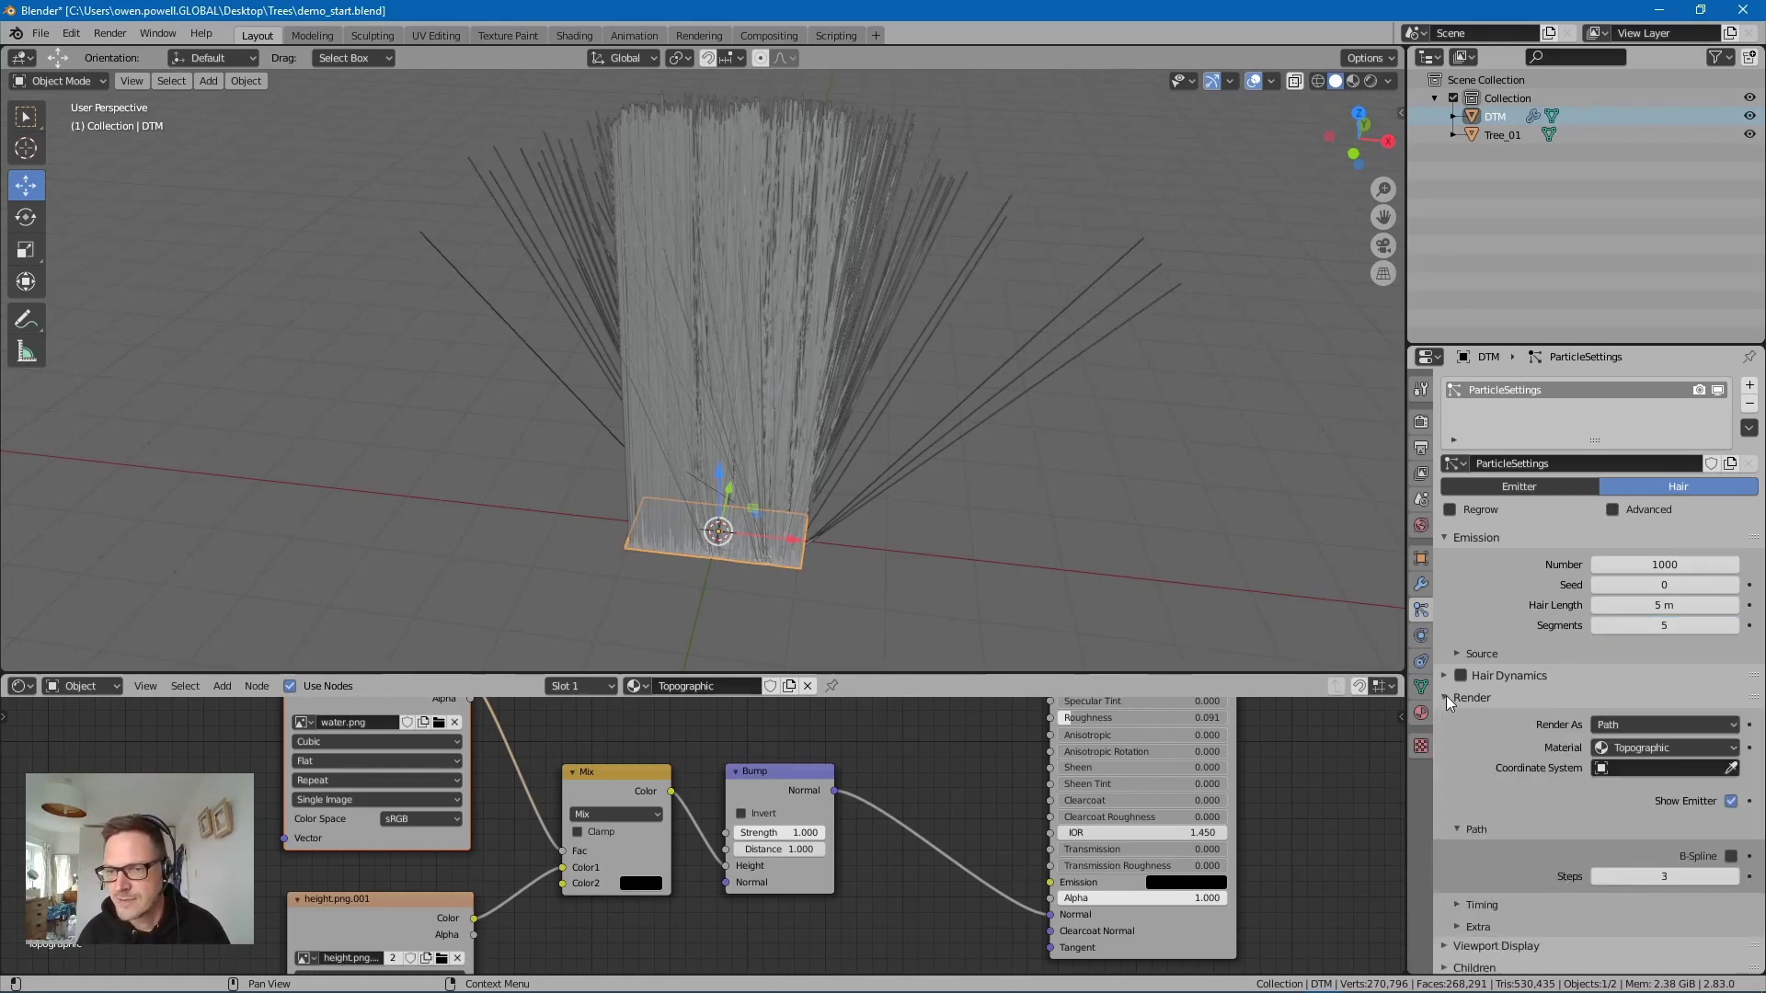
left_click(1621, 725)
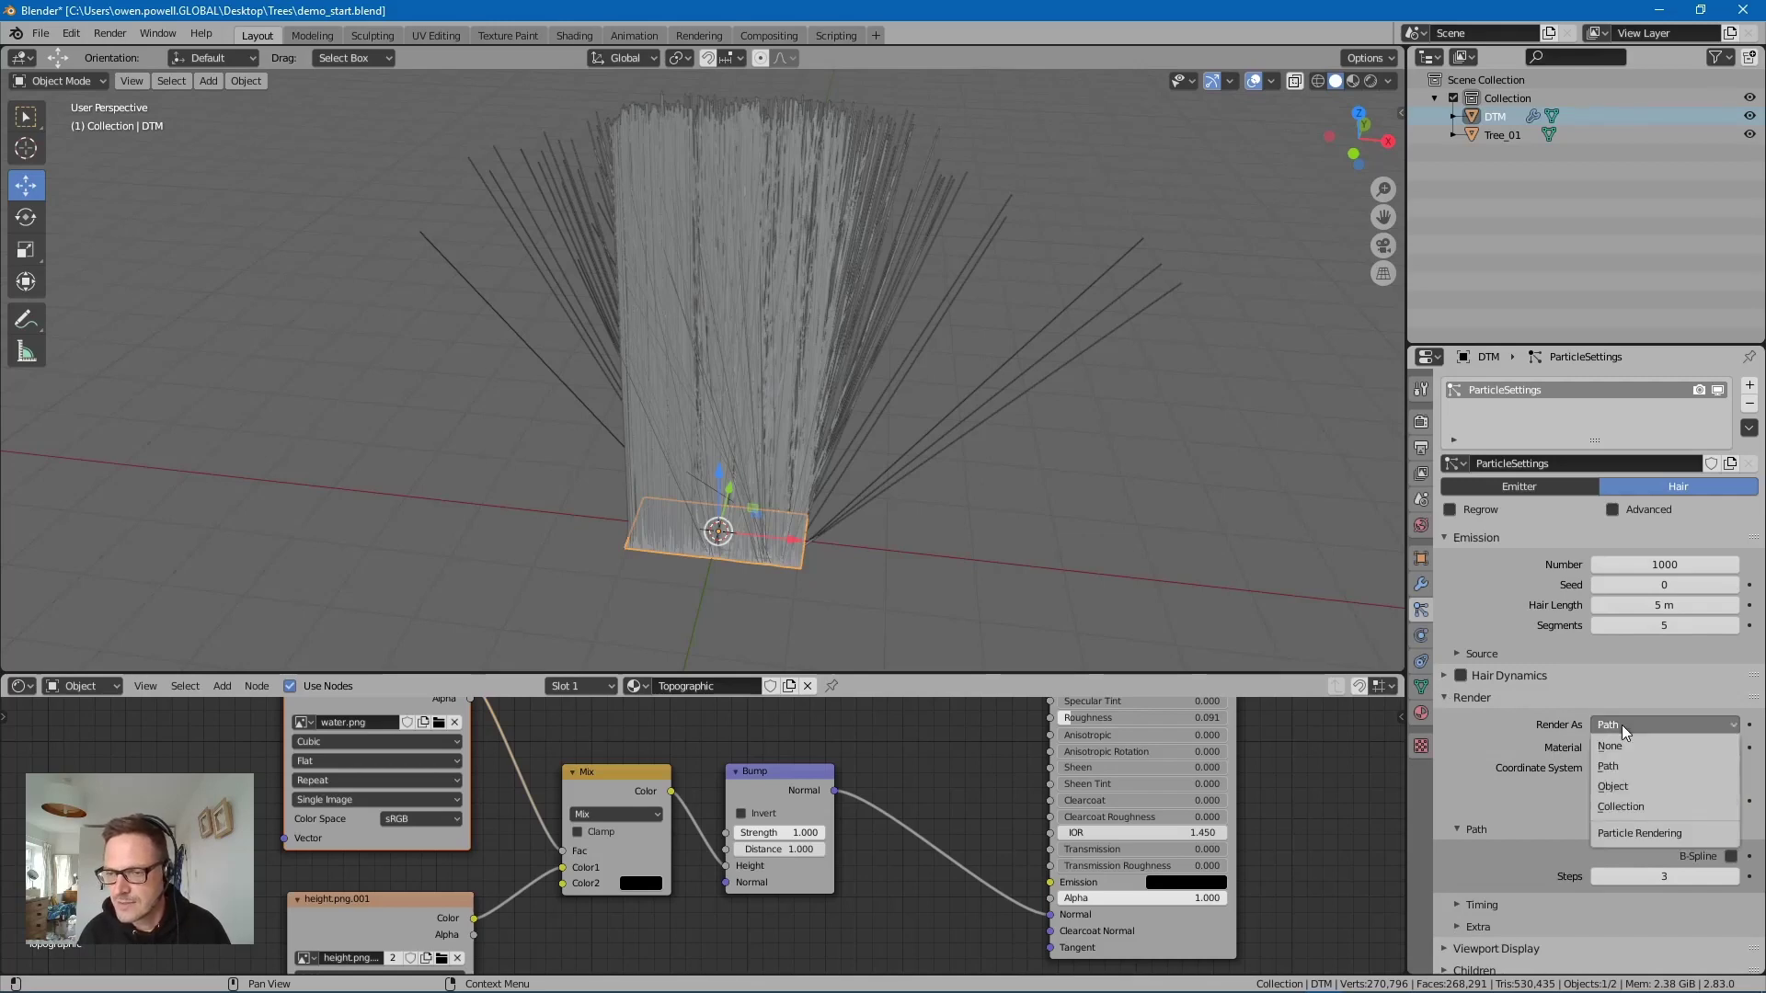
left_click(1637, 786)
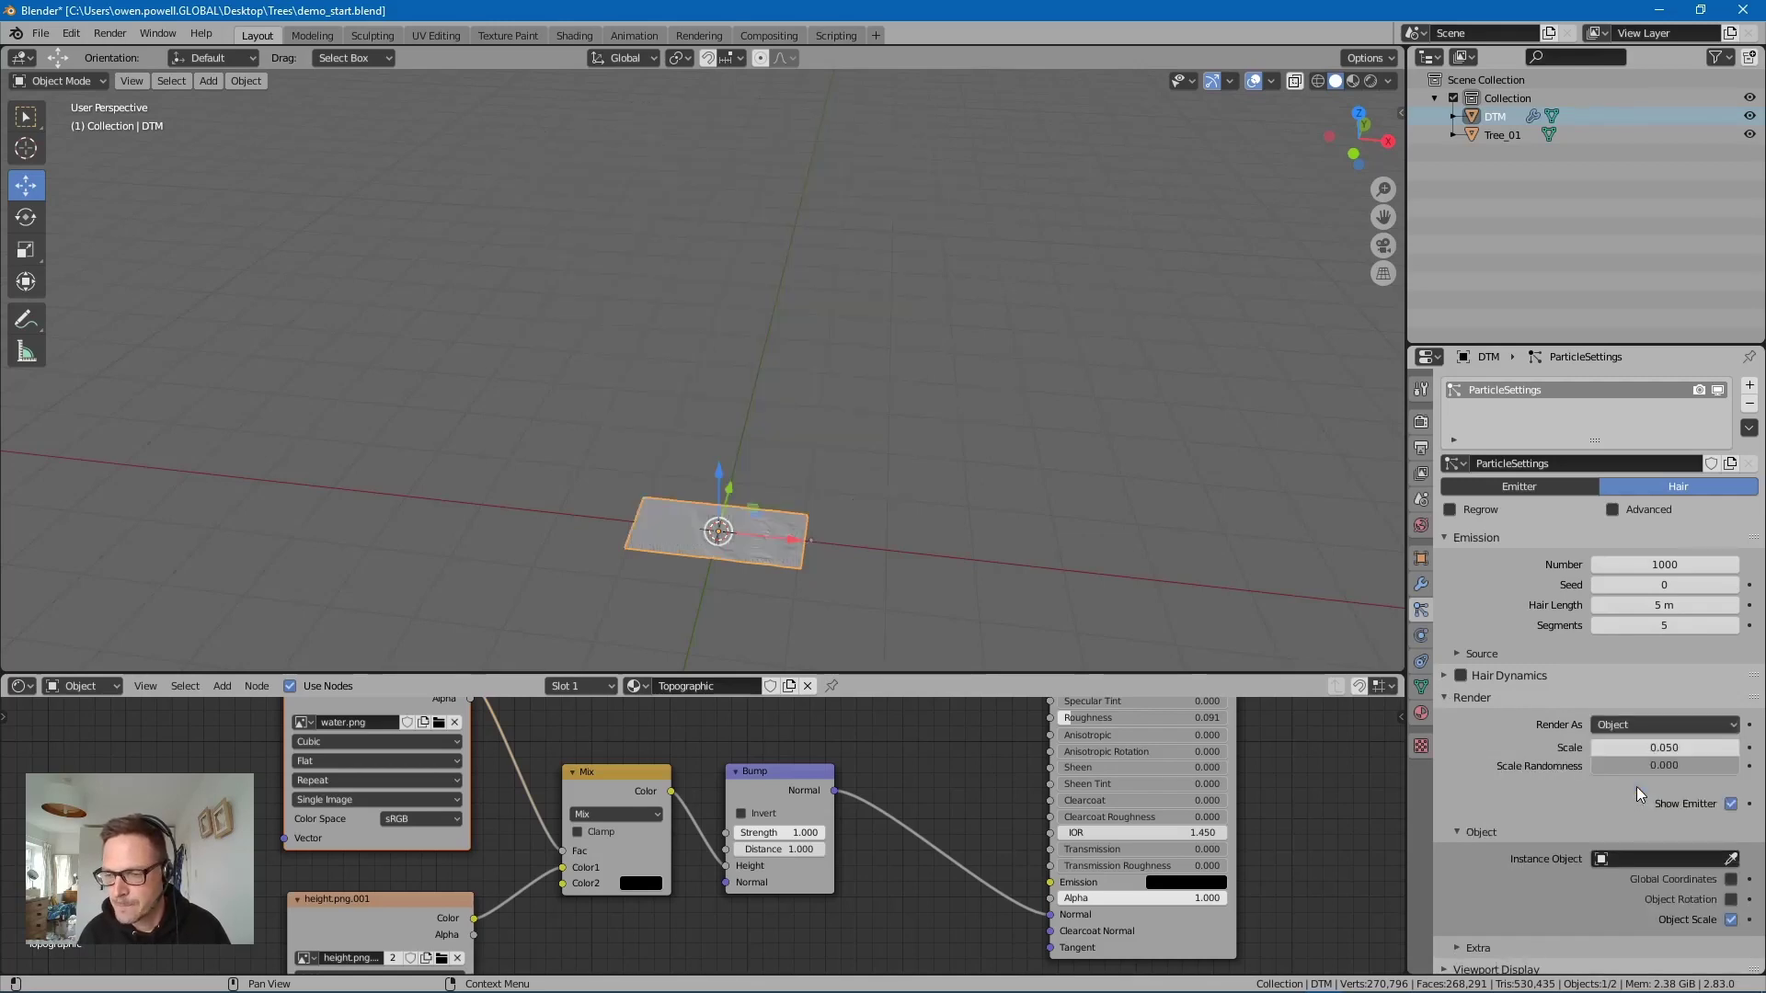
left_click(1654, 857)
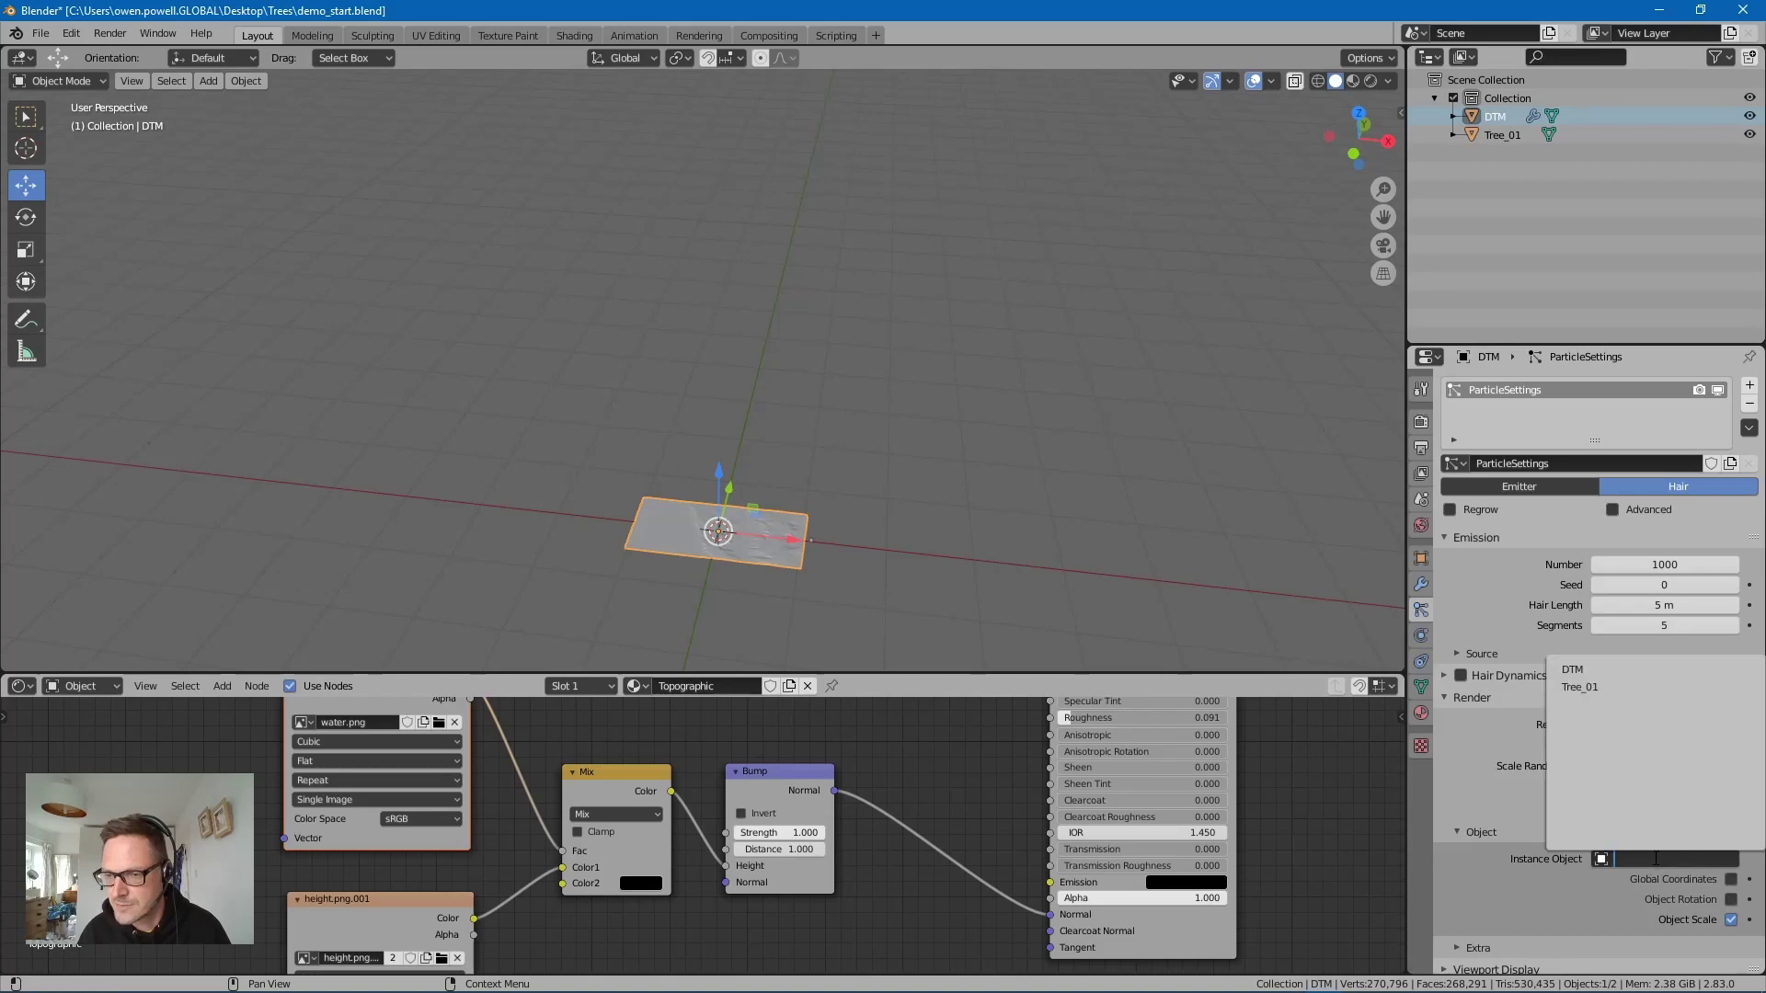
left_click(1598, 686)
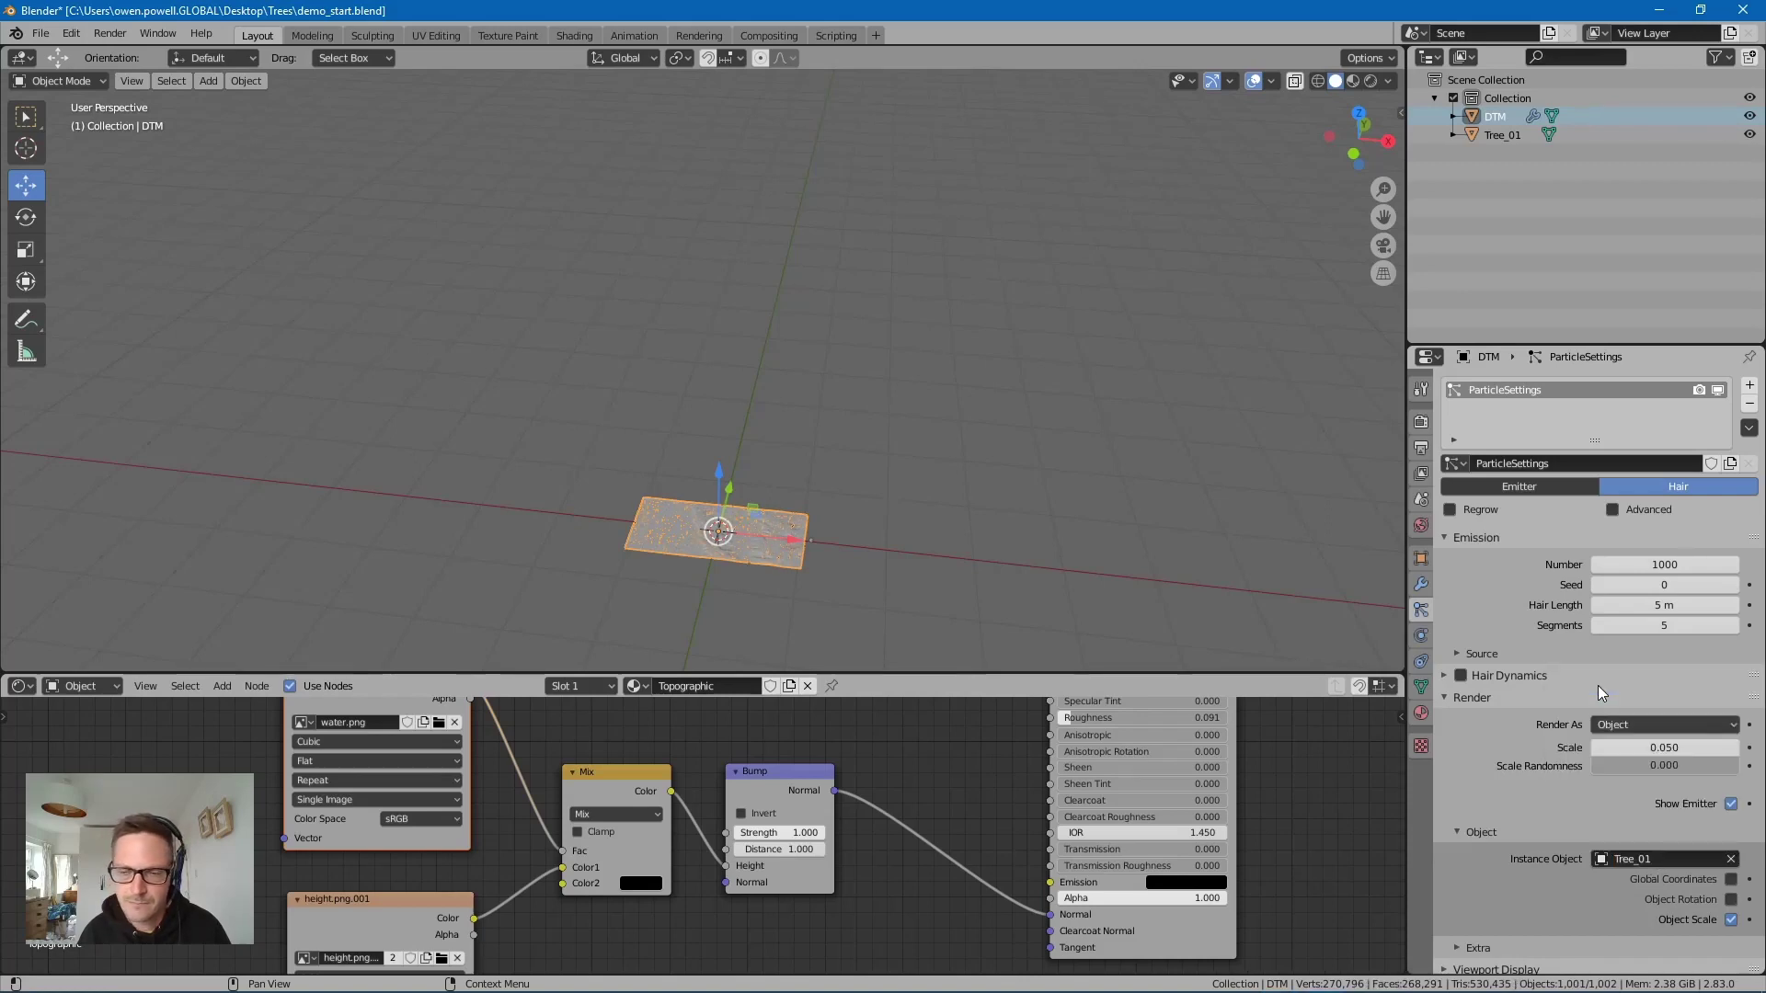
Step: Frame the terrain and orbit closer to view the scattered Tree_01 instances
key("KP_Decimal")
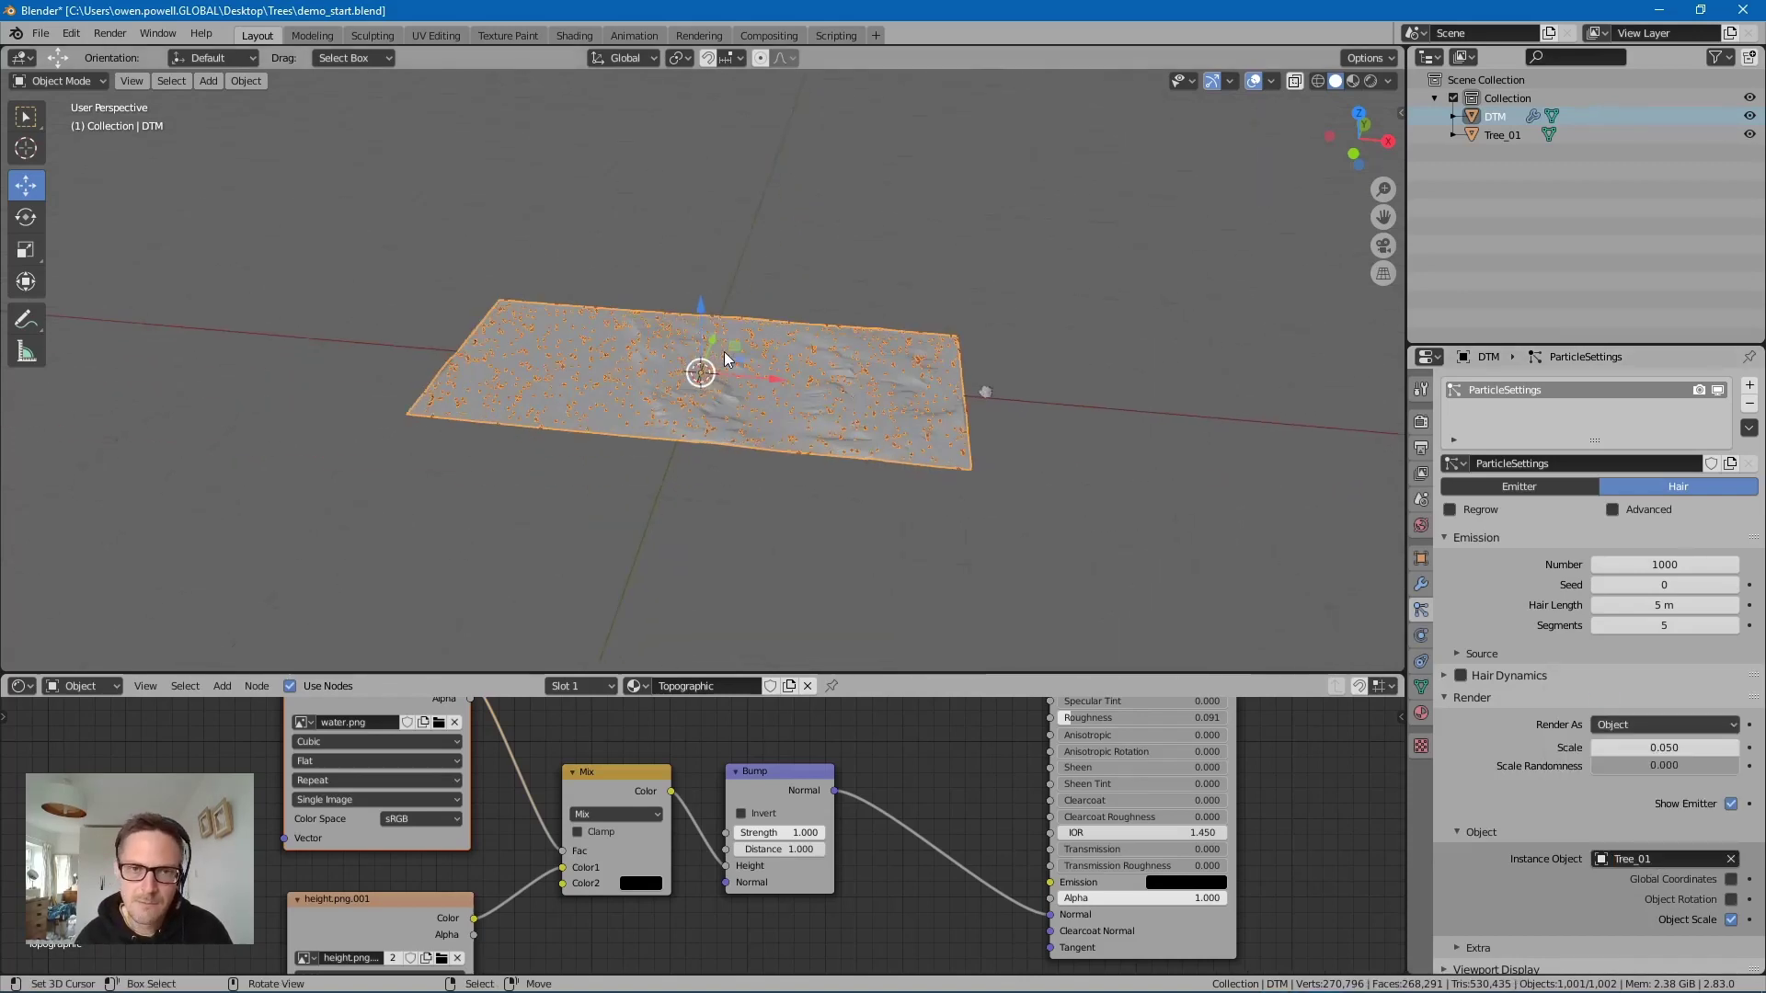
scroll(725, 351, "up", 3)
mouse_move(724, 344)
middle_mouse_down()
mouse_move(748, 412)
mouse_move(806, 430)
mouse_move(796, 372)
mouse_move(761, 341)
middle_mouse_up()
scroll(758, 427, "up", 4)
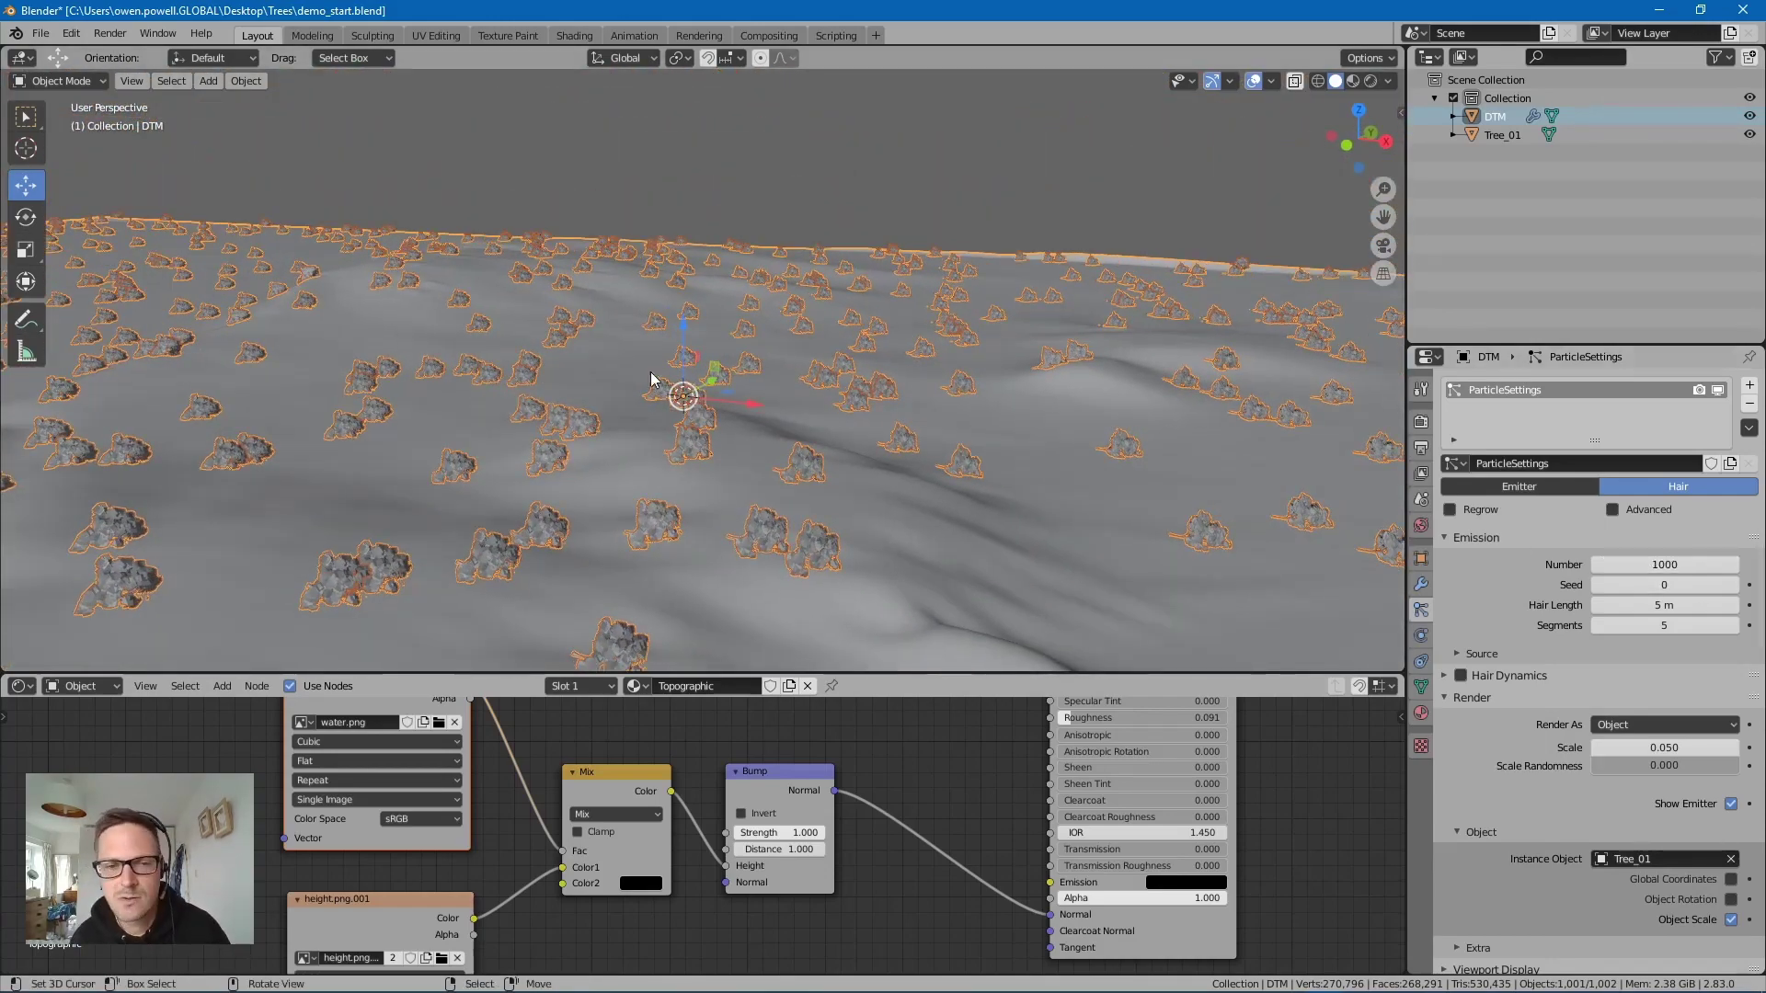
scroll(623, 394, "down", 3)
middle_click_drag(624, 394, 872, 446)
scroll(949, 493, "up", 4)
middle_click_drag(937, 493, 855, 538)
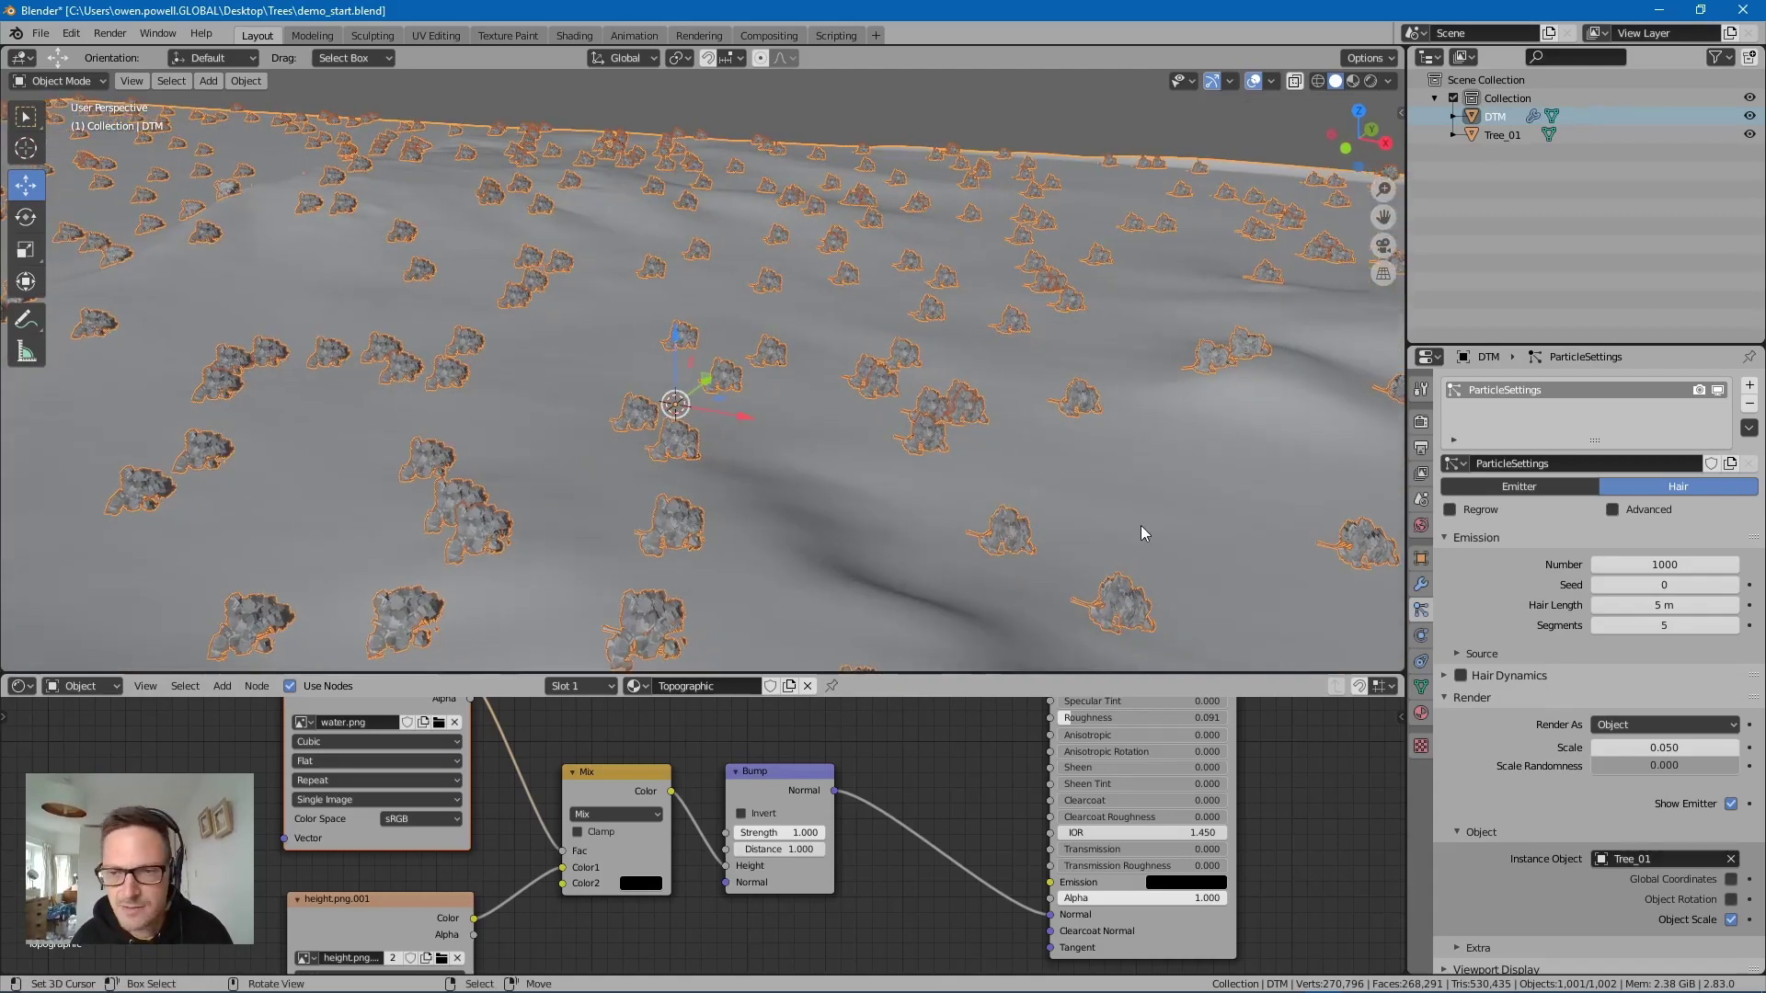
Step: Enable advanced particle rotation with the Orientation Axis set to Object Y
left_click(1613, 510)
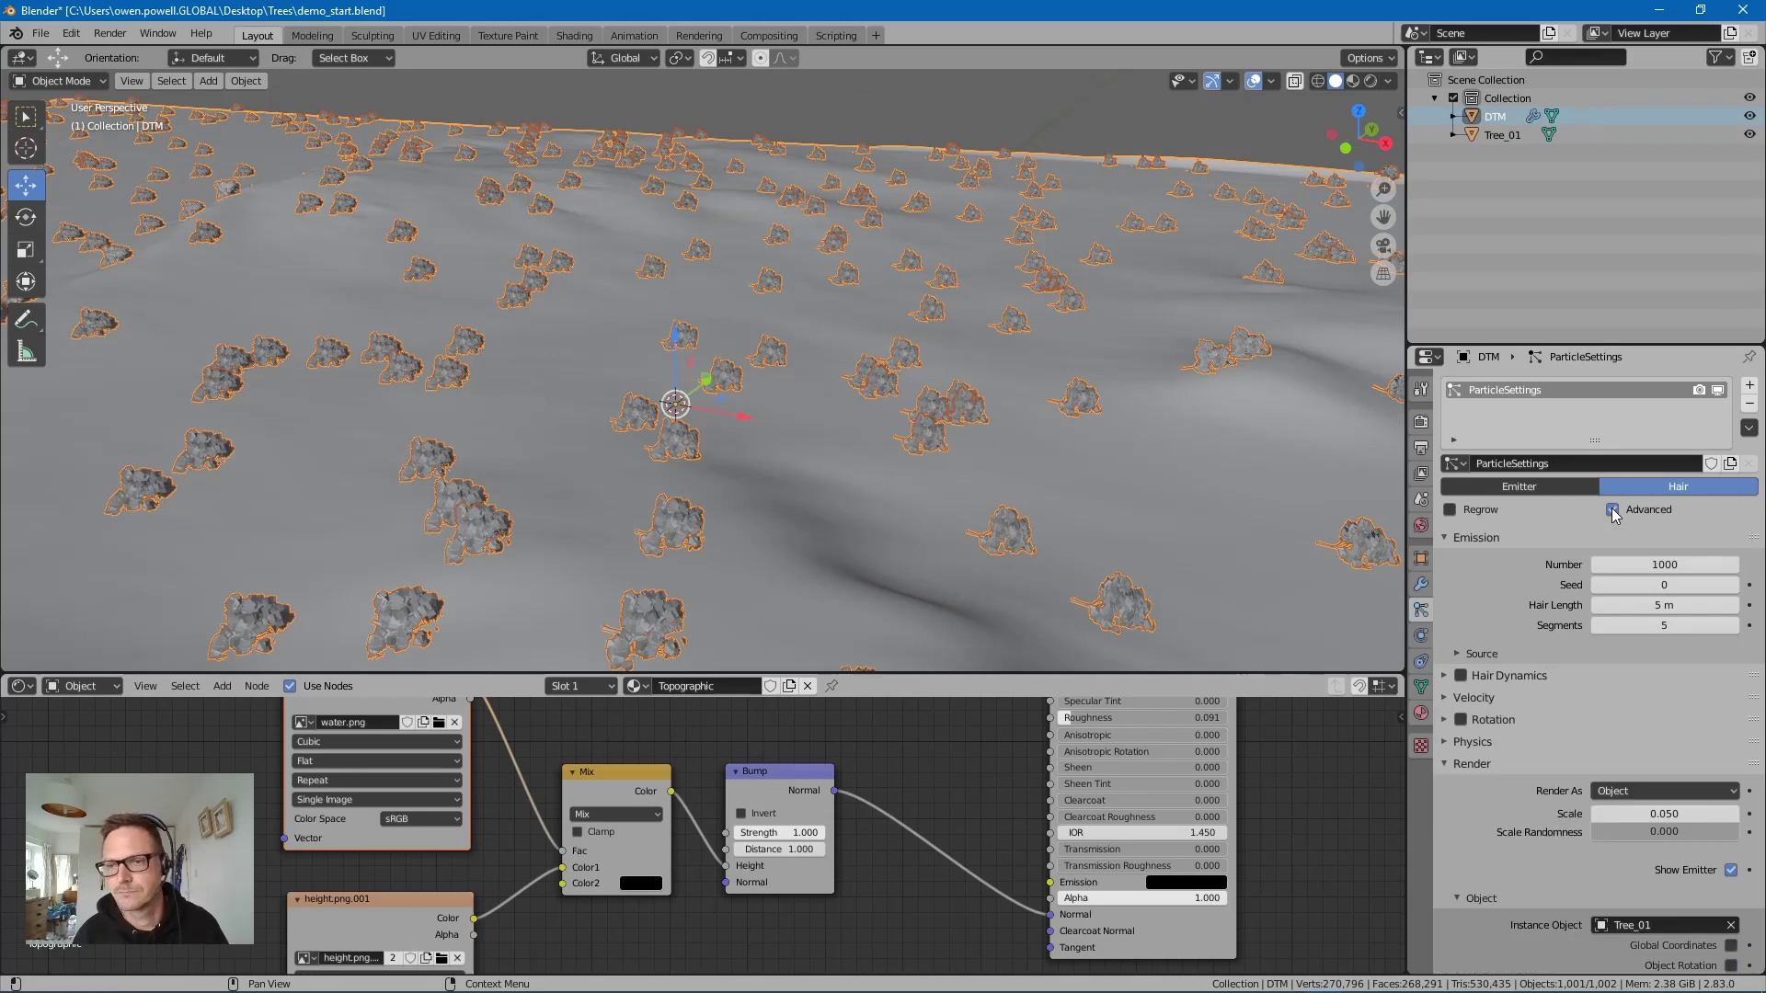
left_click(1461, 719)
left_click(1446, 719)
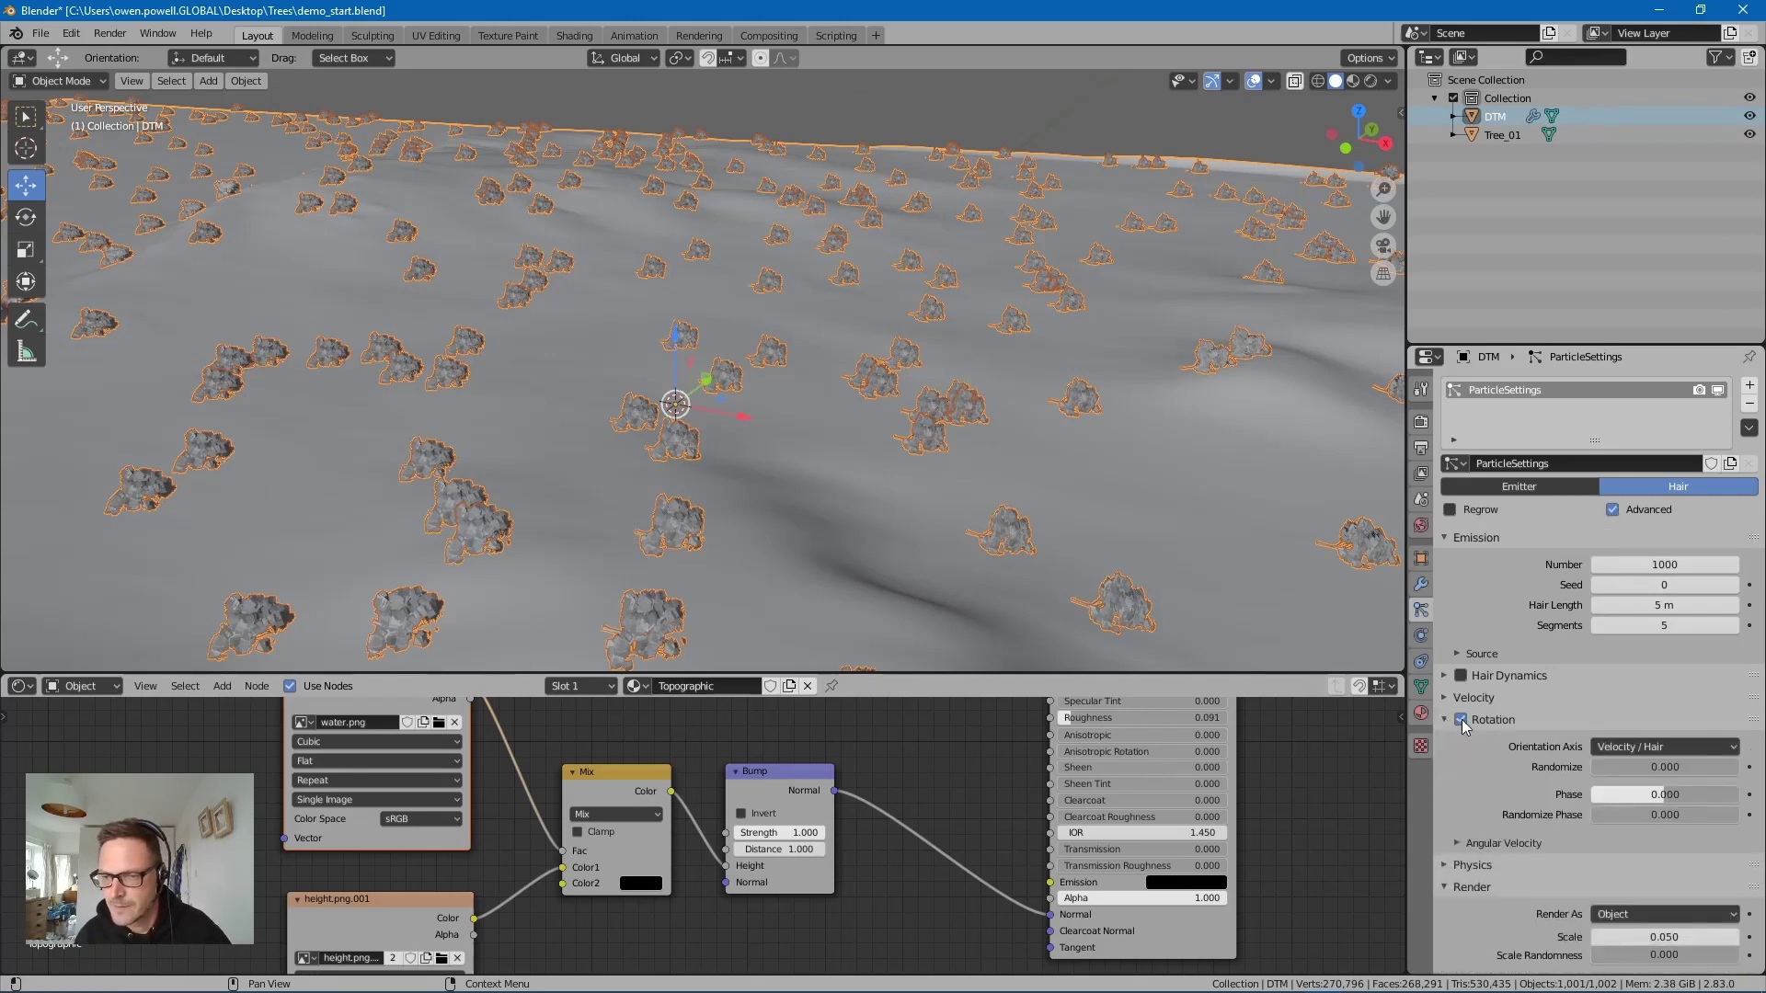
left_click(1656, 747)
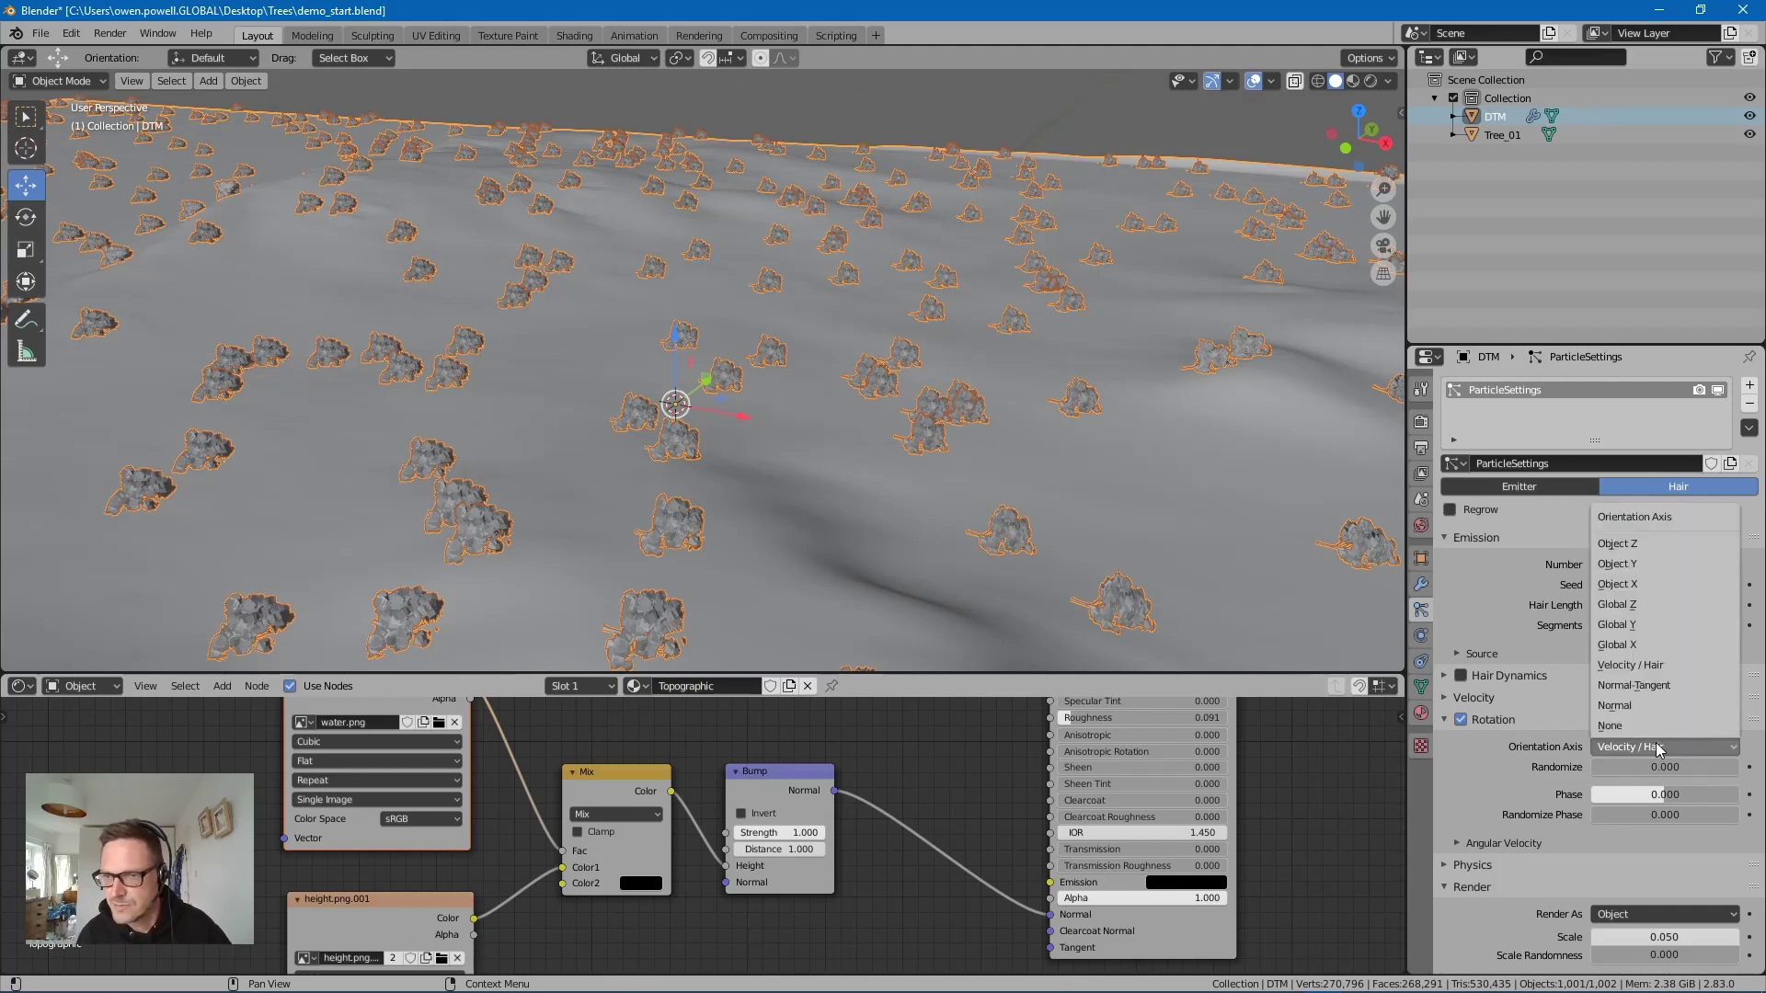
left_click(1654, 563)
middle_click_drag(1144, 573, 1030, 543)
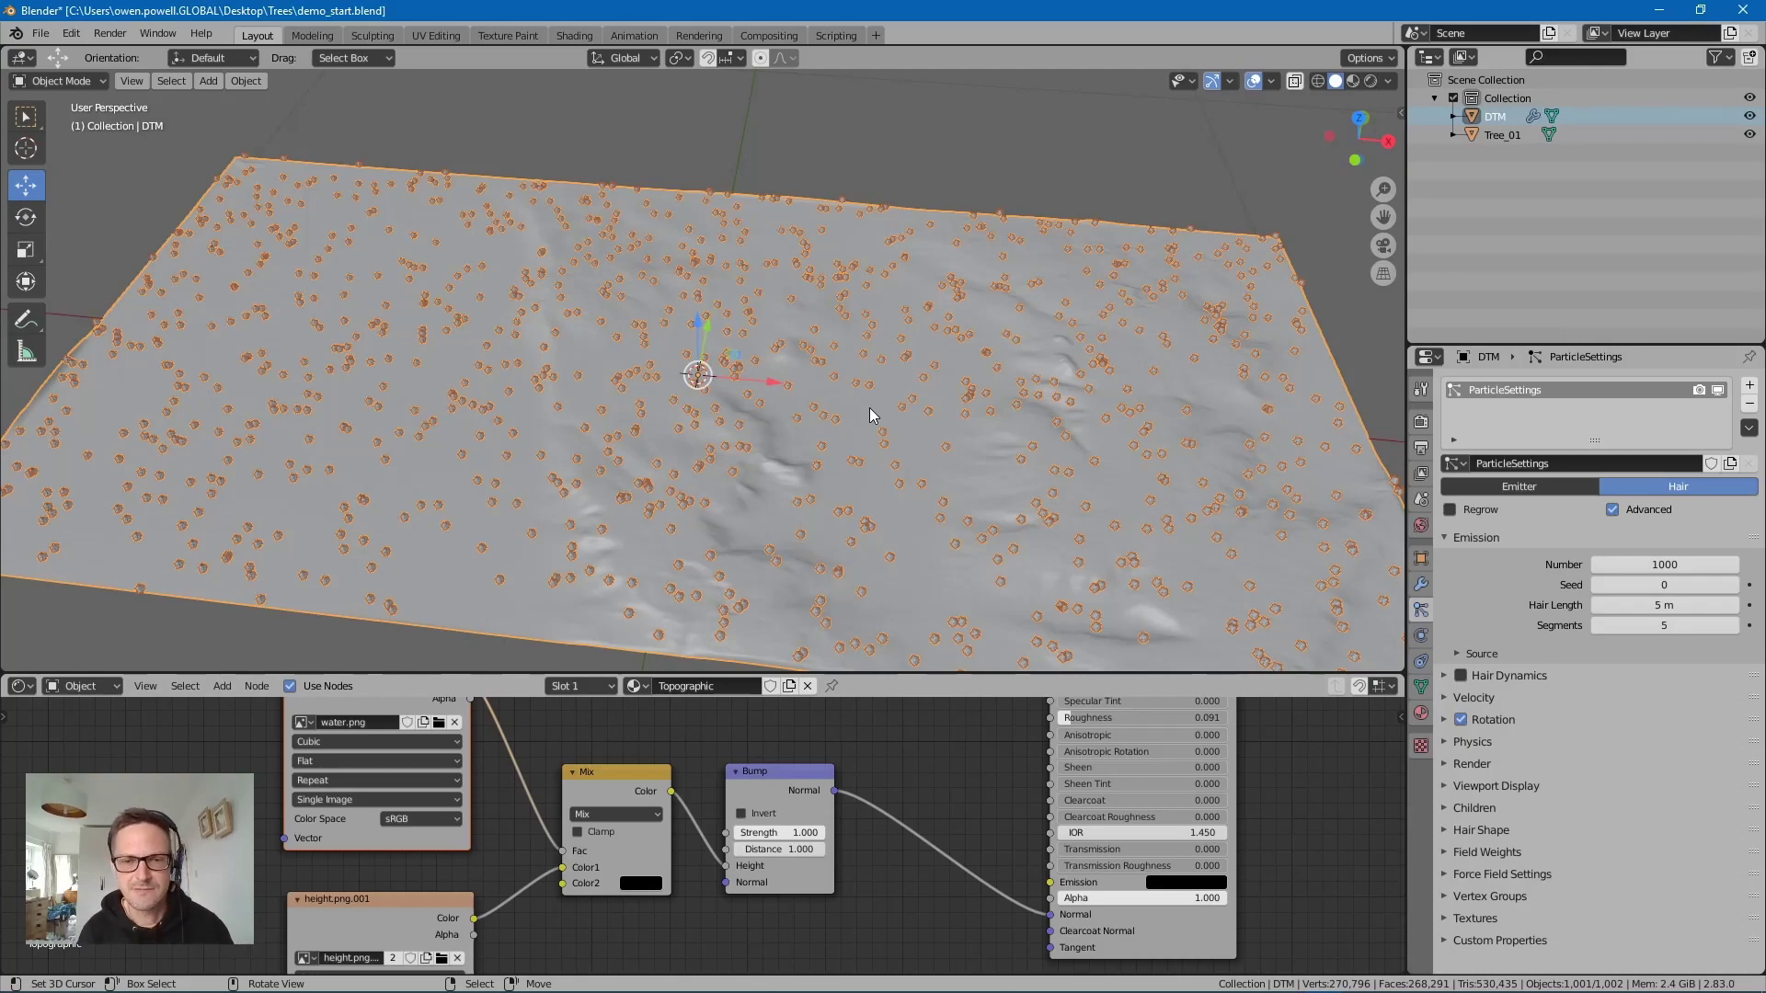
Step: Add a new texture in the DTM particle system's Textures panel
left_click(1353, 81)
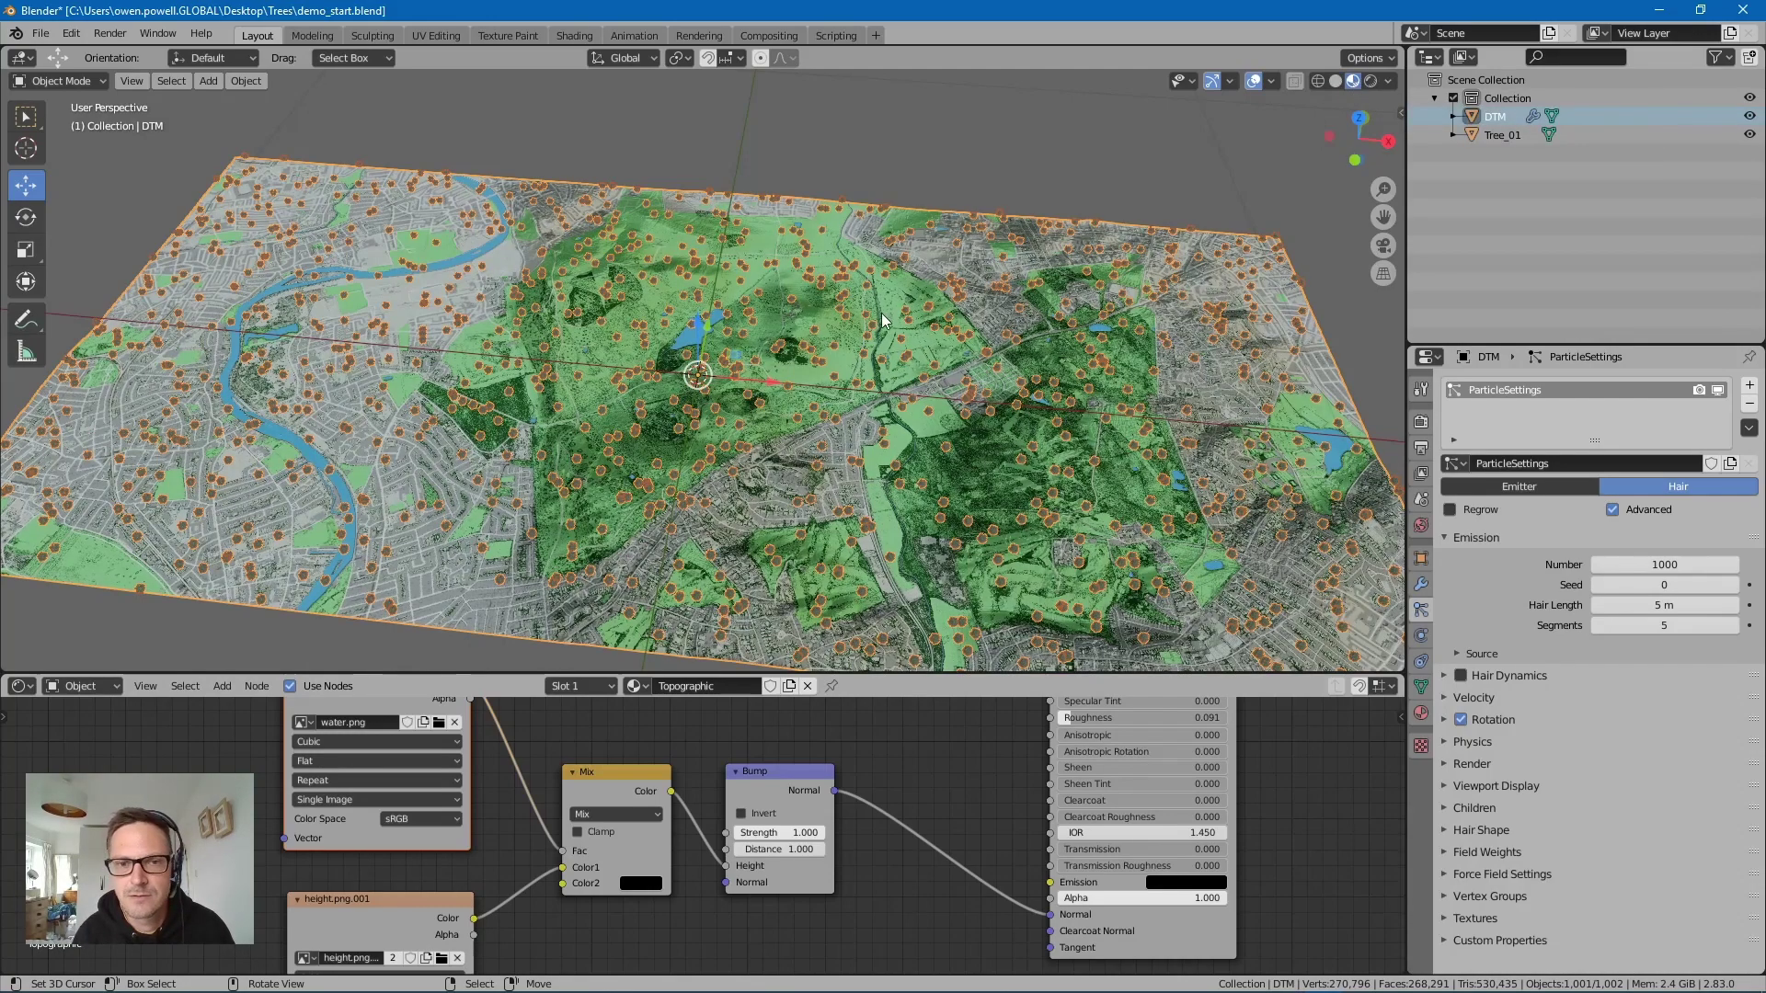
scroll(781, 377, "up", 10)
middle_click_drag(784, 377, 795, 327)
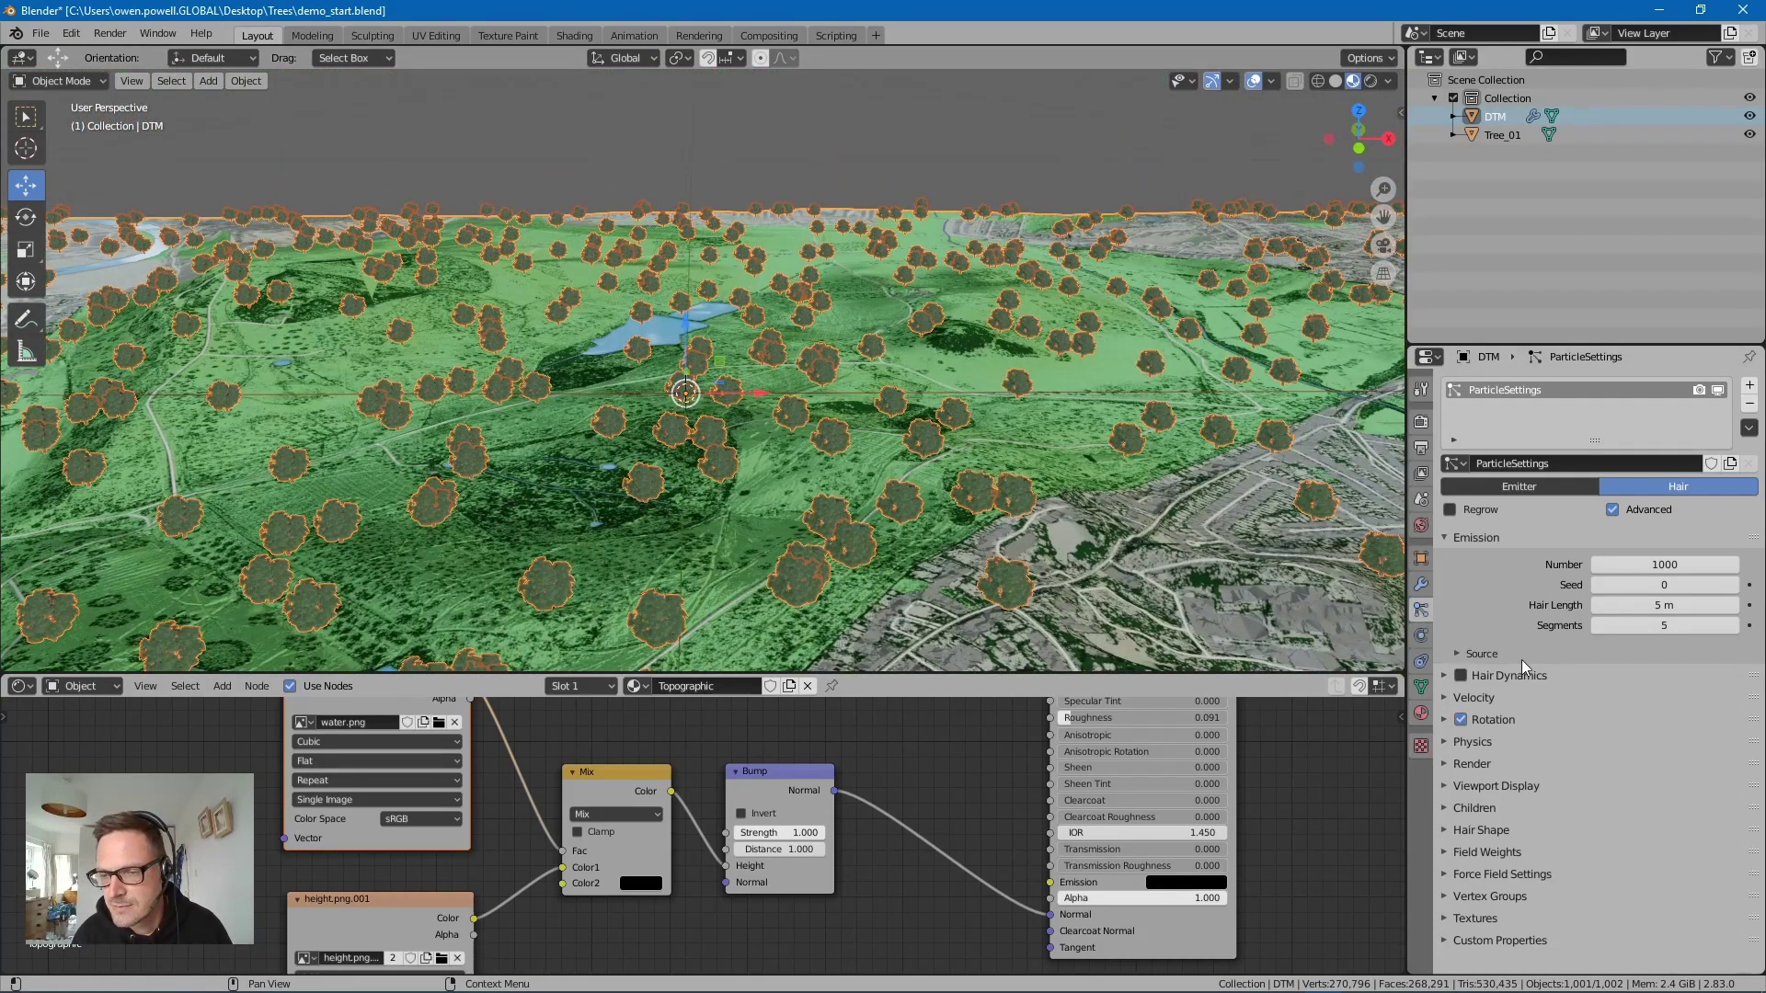
left_click(1448, 918)
scroll(1543, 825, "down", 3)
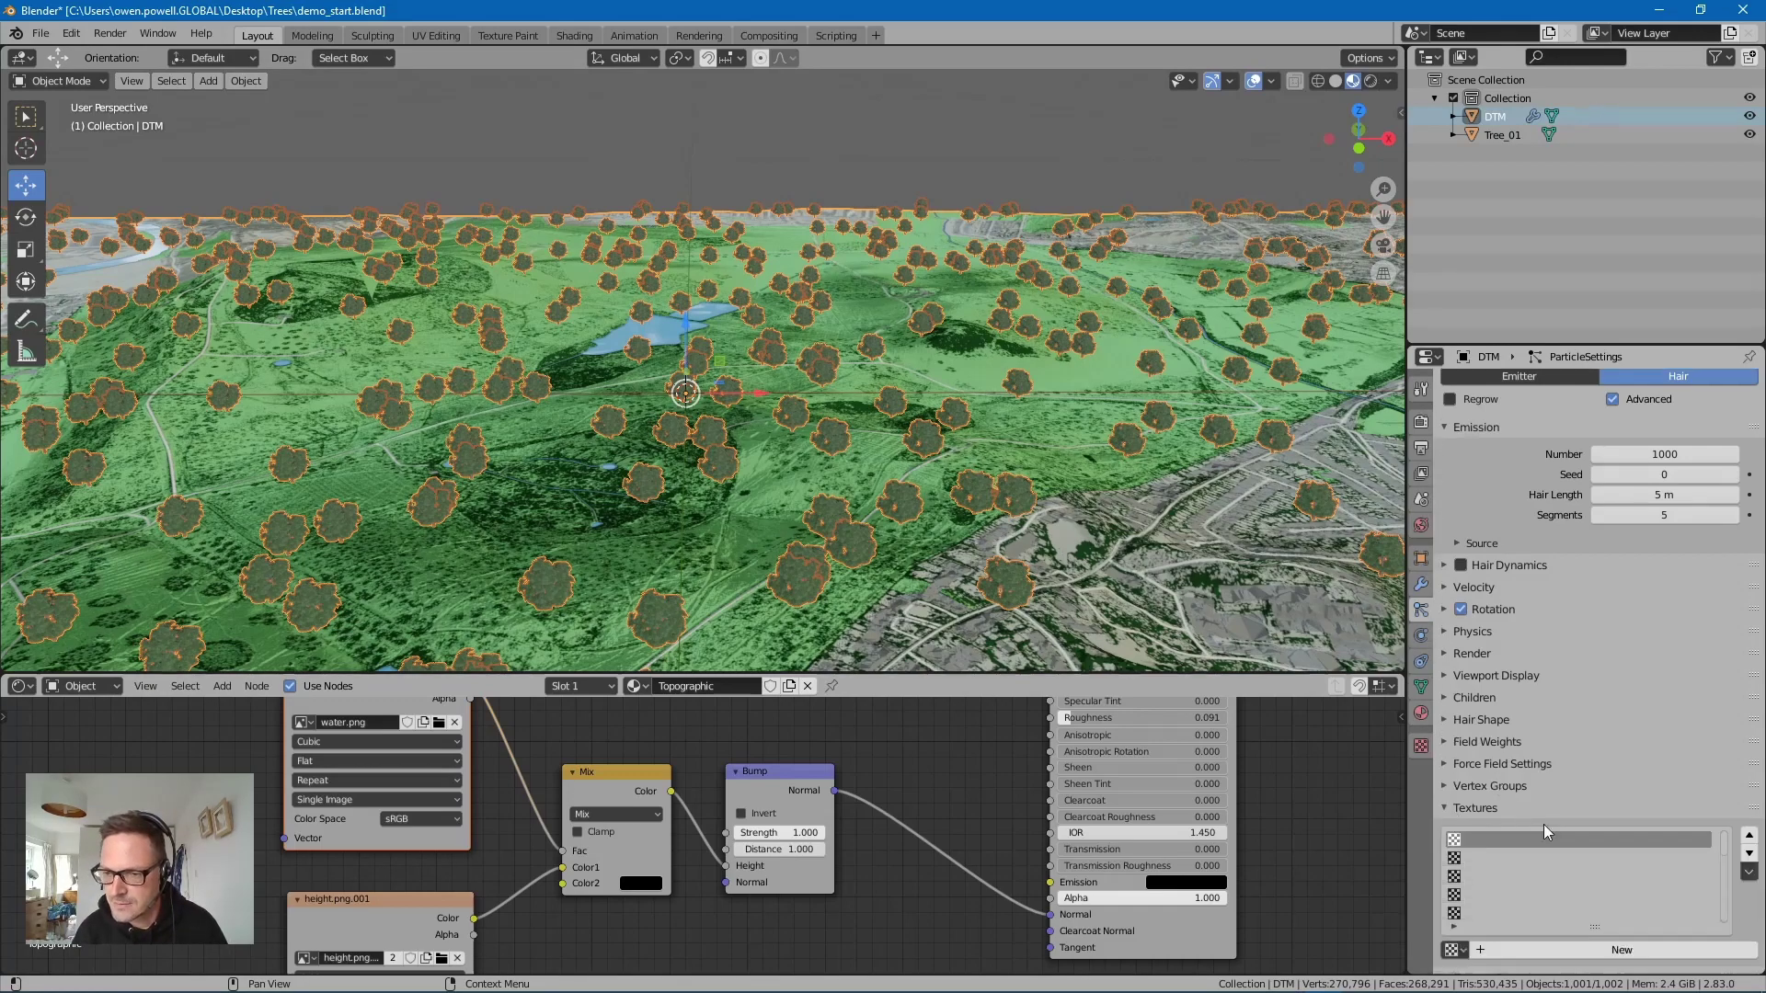
left_click(1582, 940)
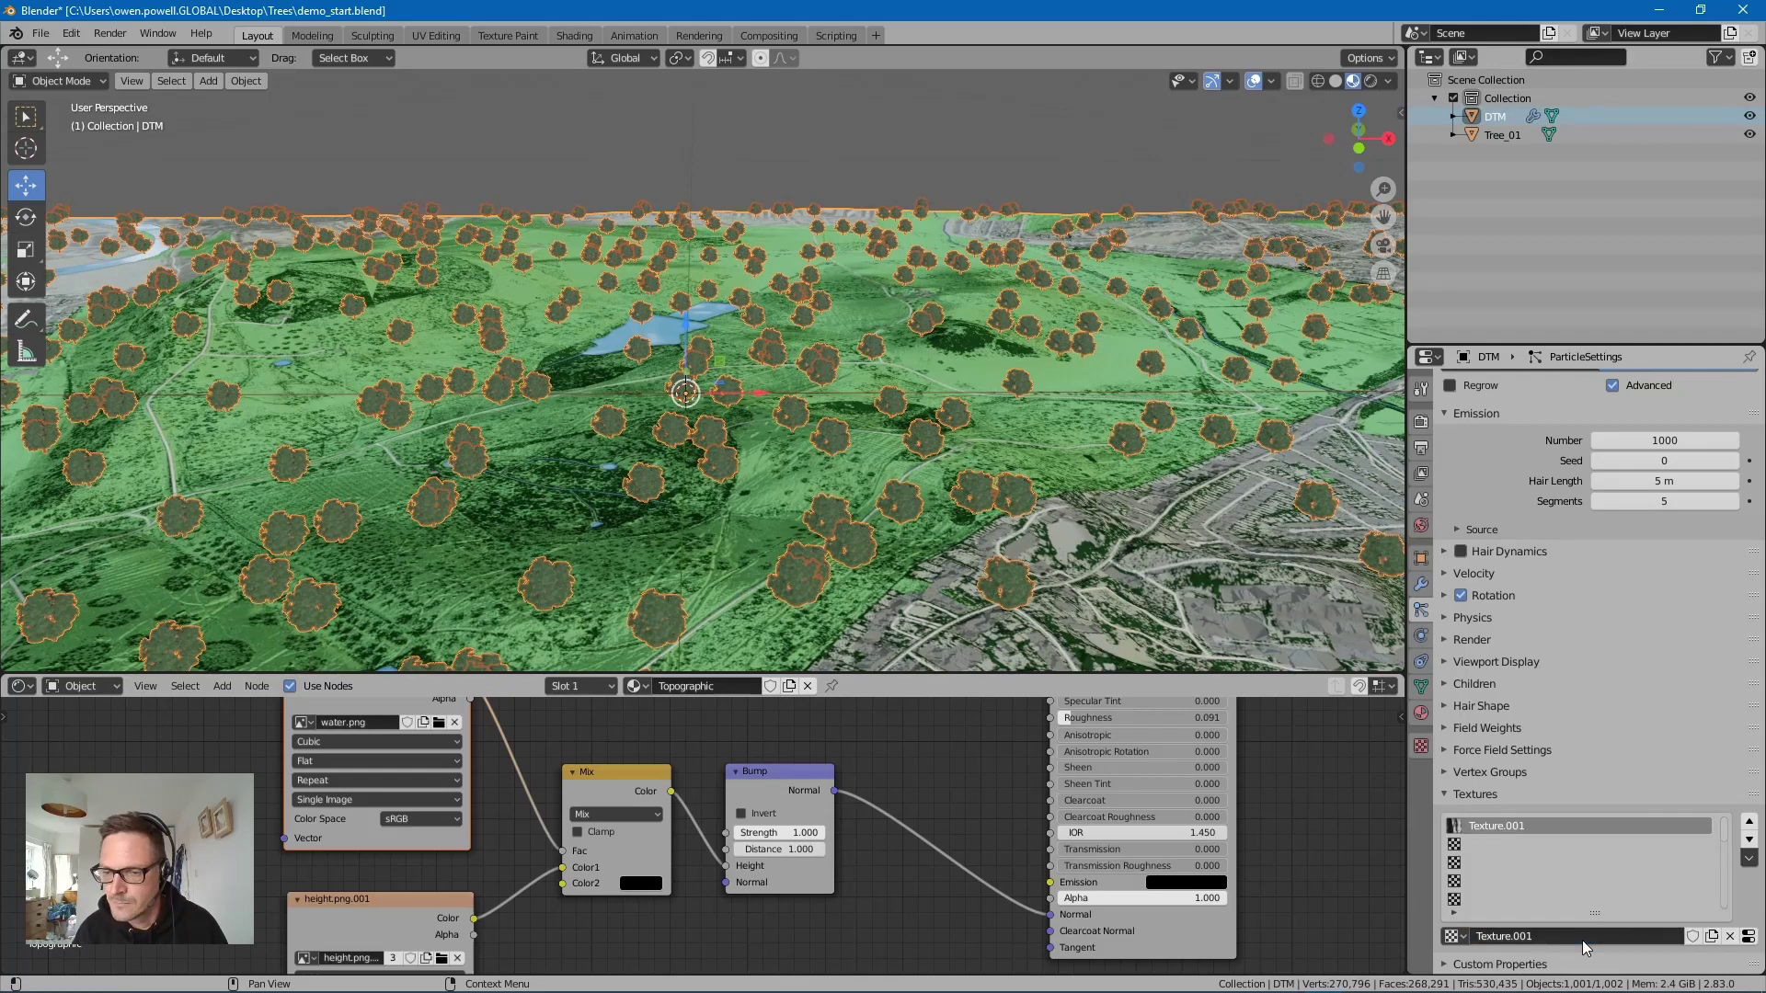
Step: Bring up ParticleSettings - Texture.001 in the texture properties
left_click(1422, 749)
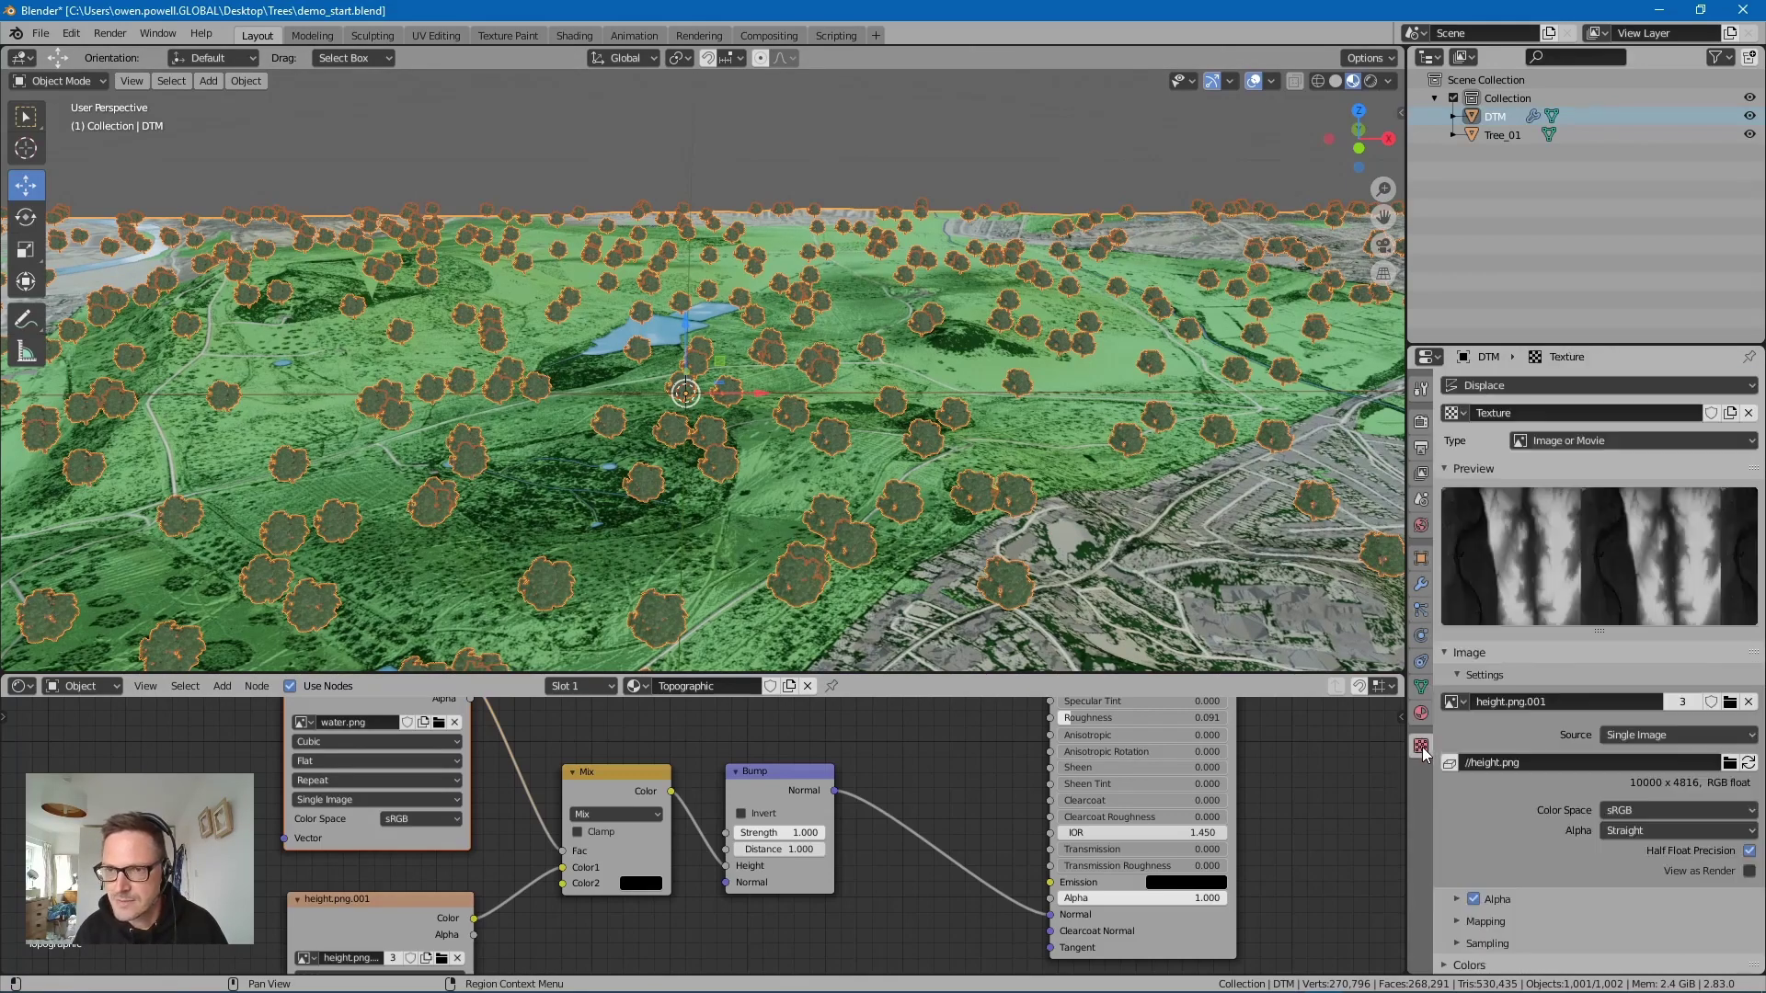
left_click(1505, 385)
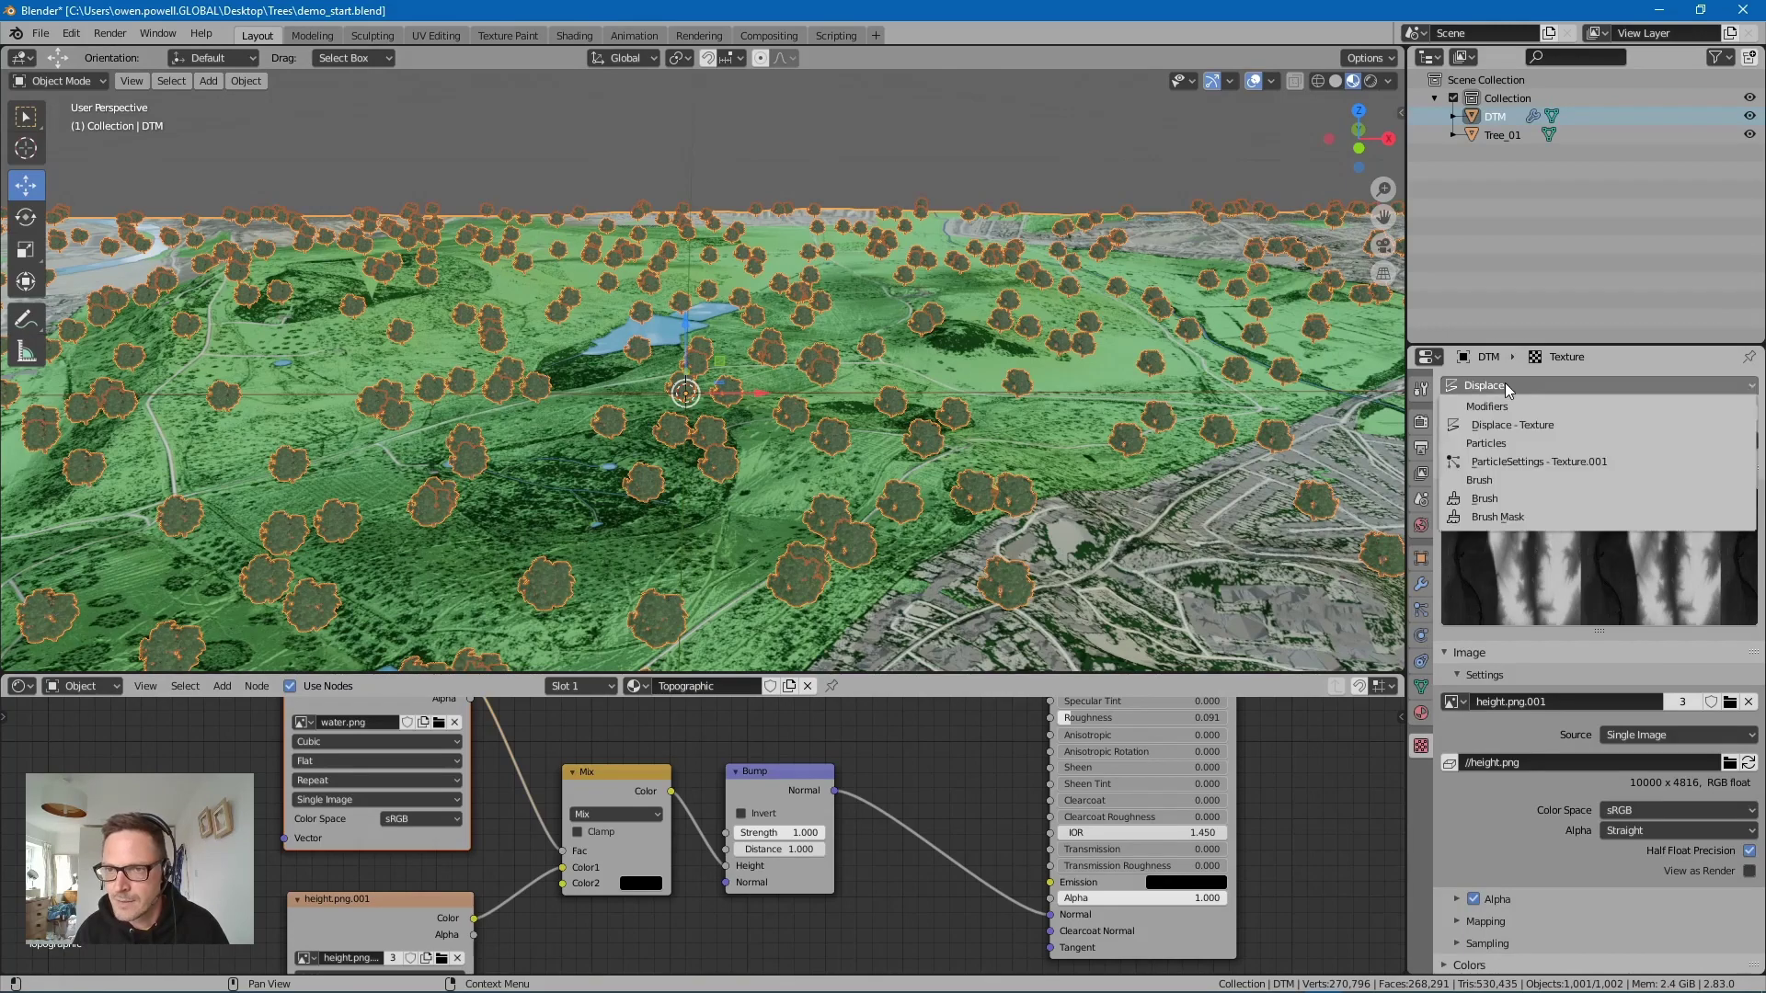
left_click(1538, 462)
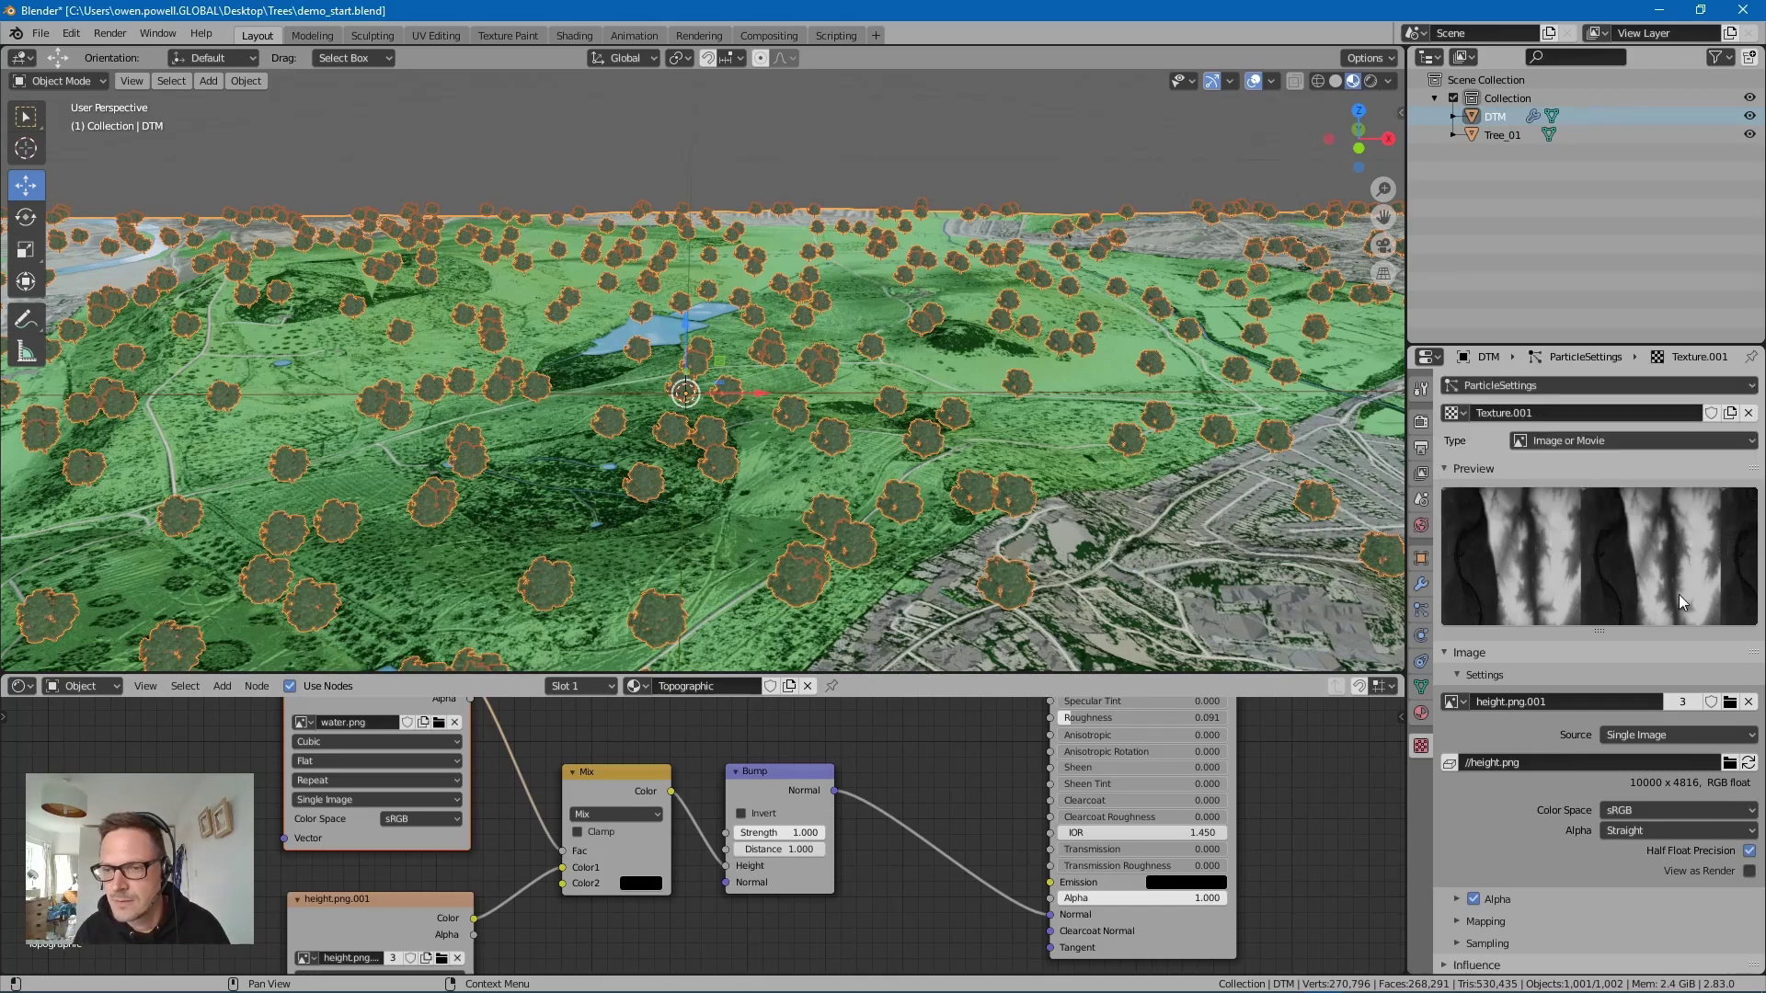
Step: Load the 5.png image into Texture.001
left_click(1730, 703)
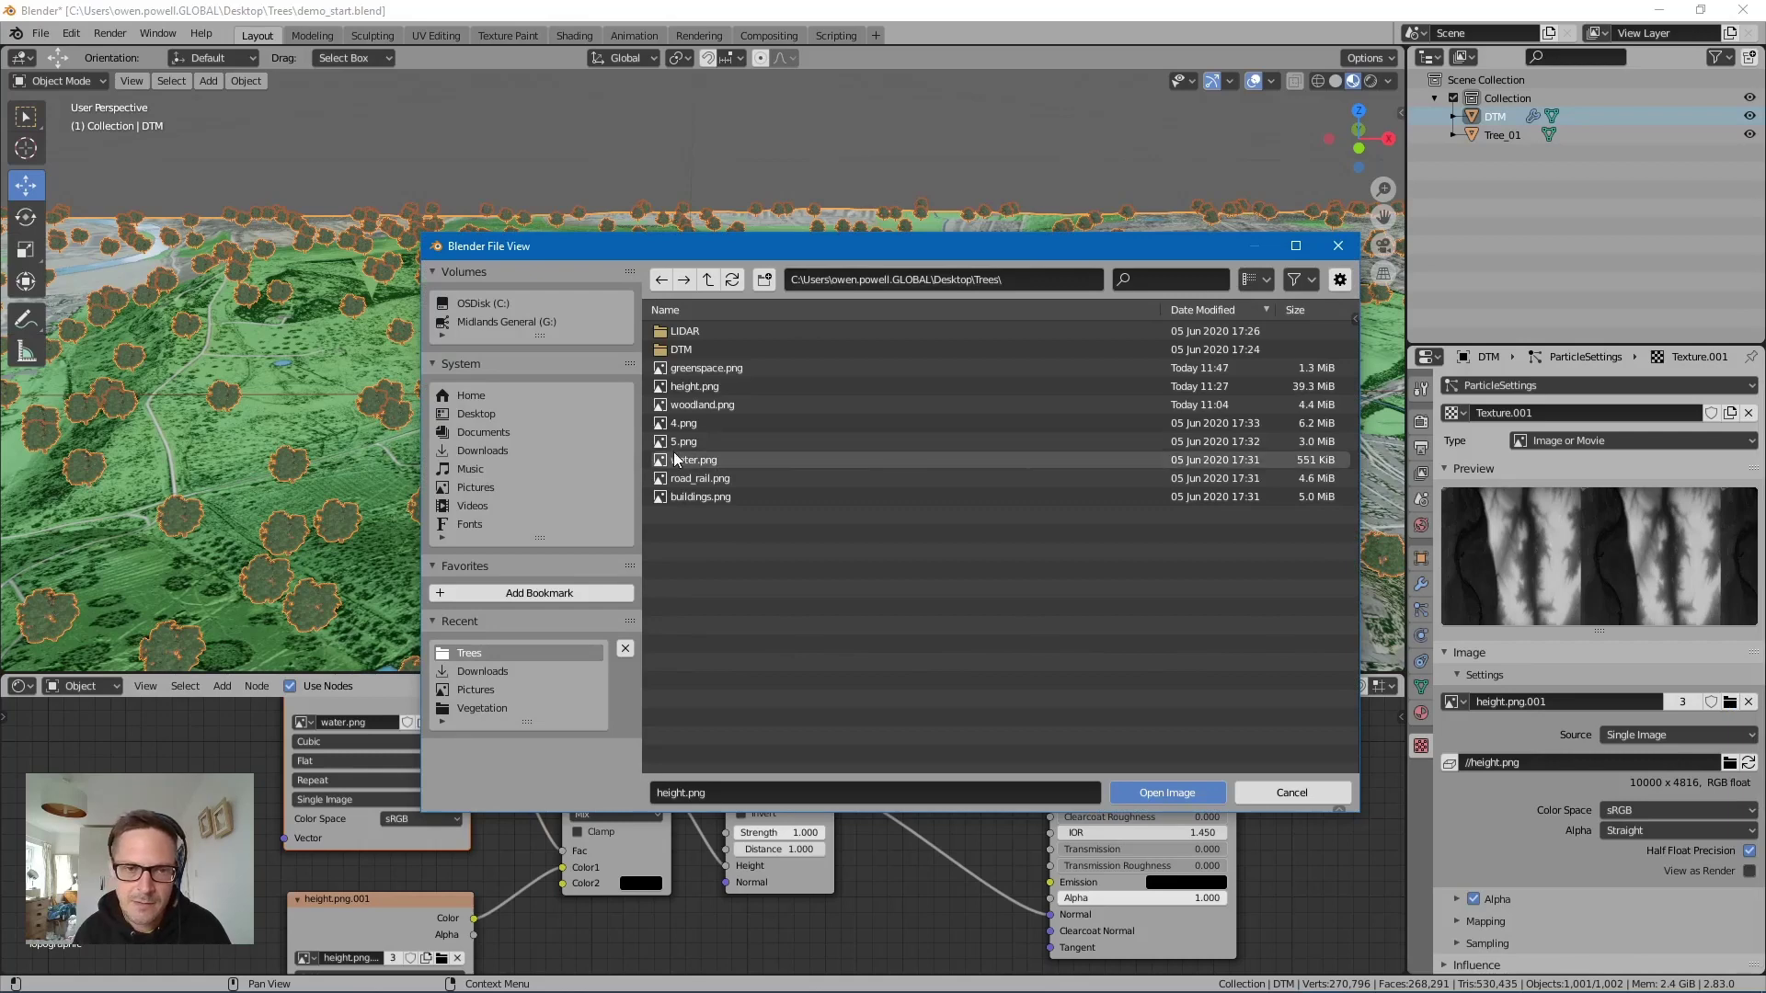
left_click(686, 441)
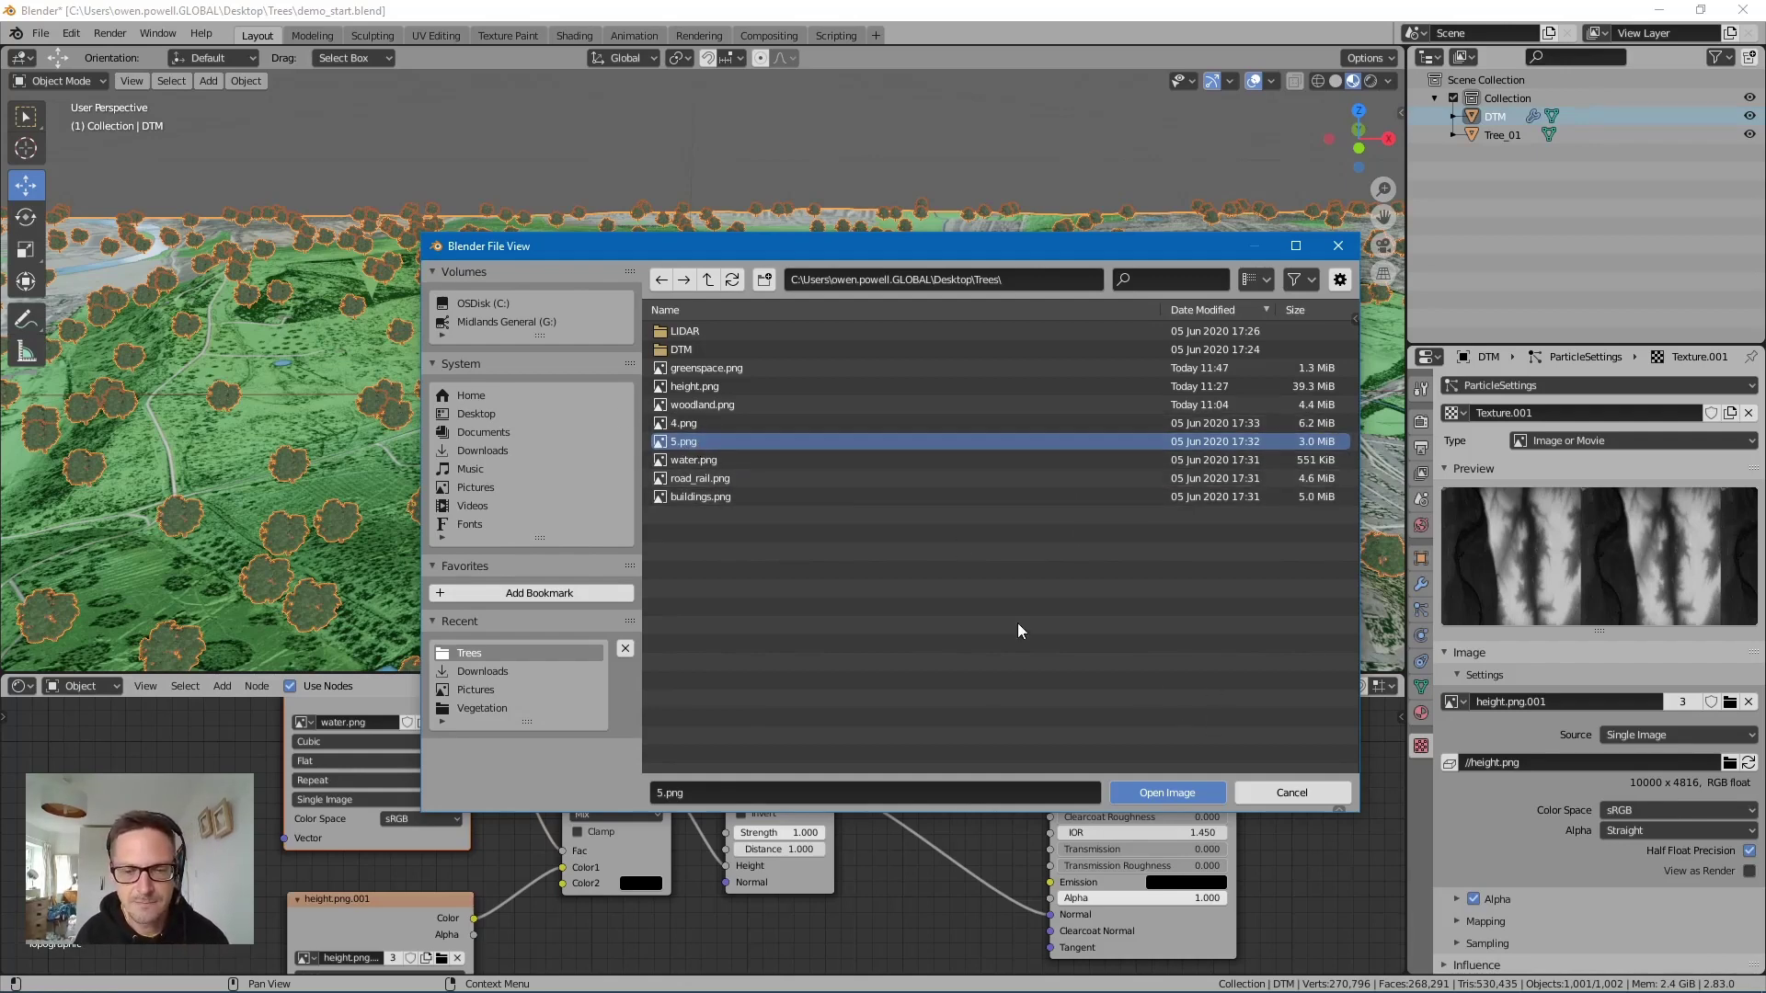
left_click(1194, 792)
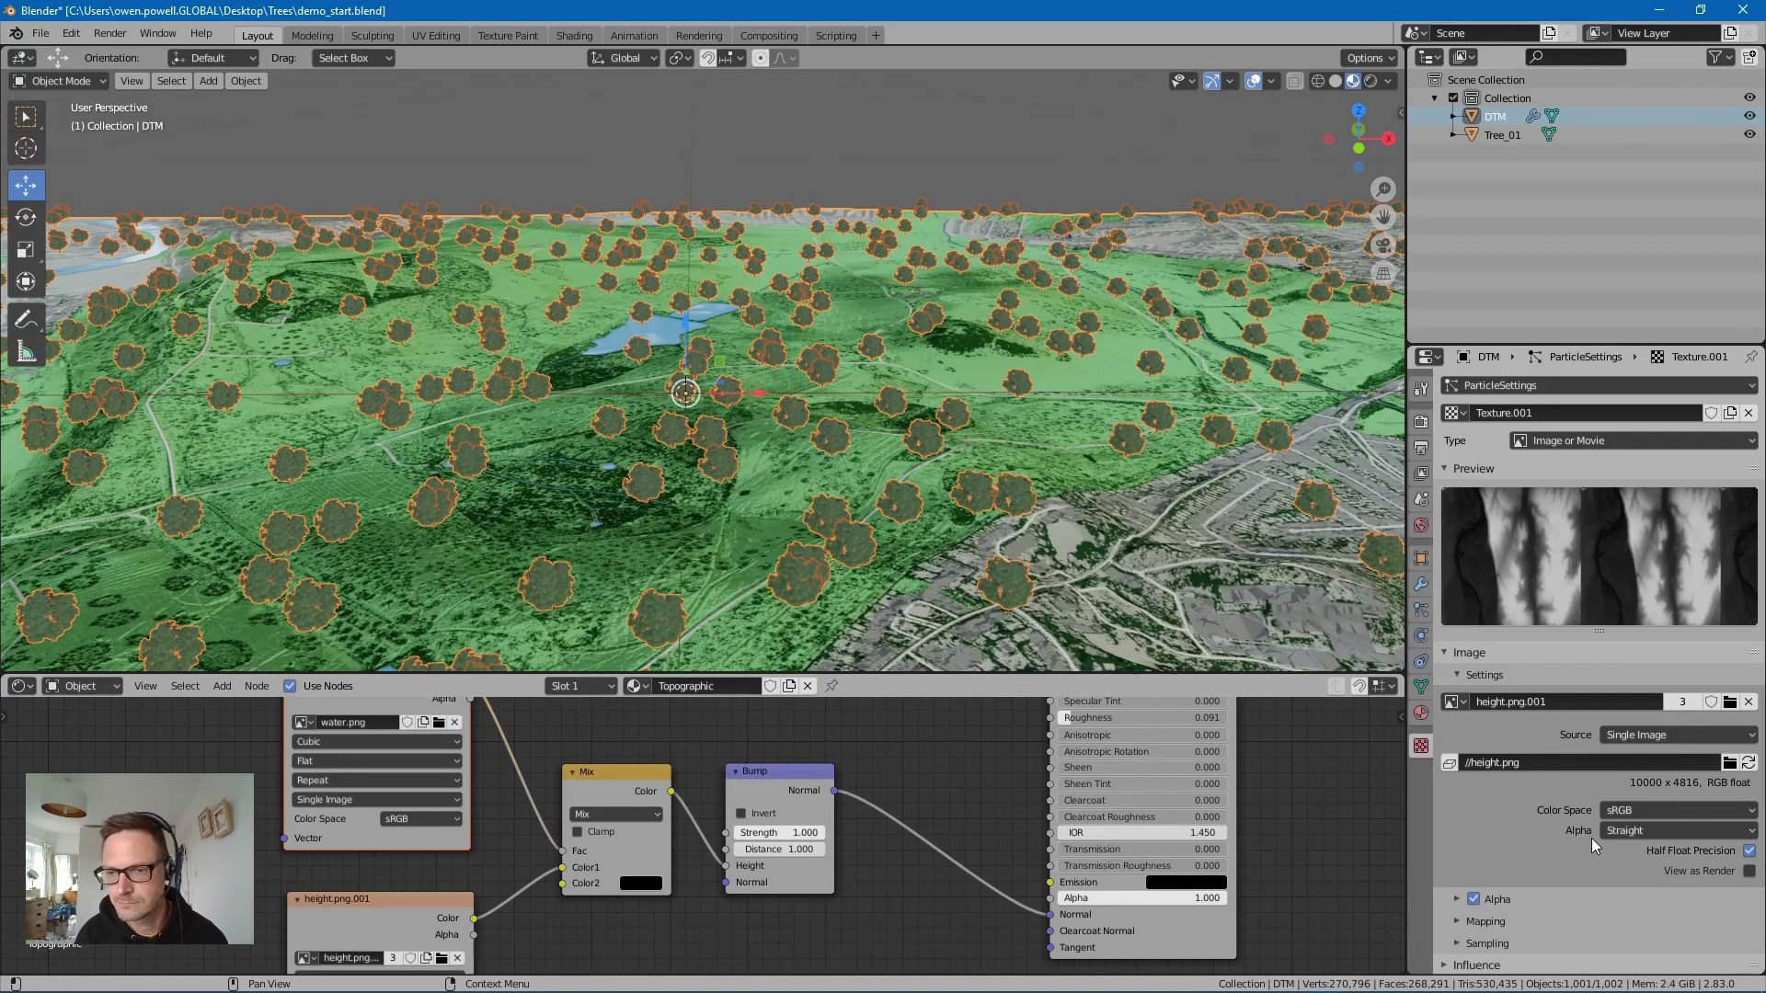
Step: Set the texture's mapping coordinates to UV
left_click(1465, 933)
scroll(1514, 807, "down", 8)
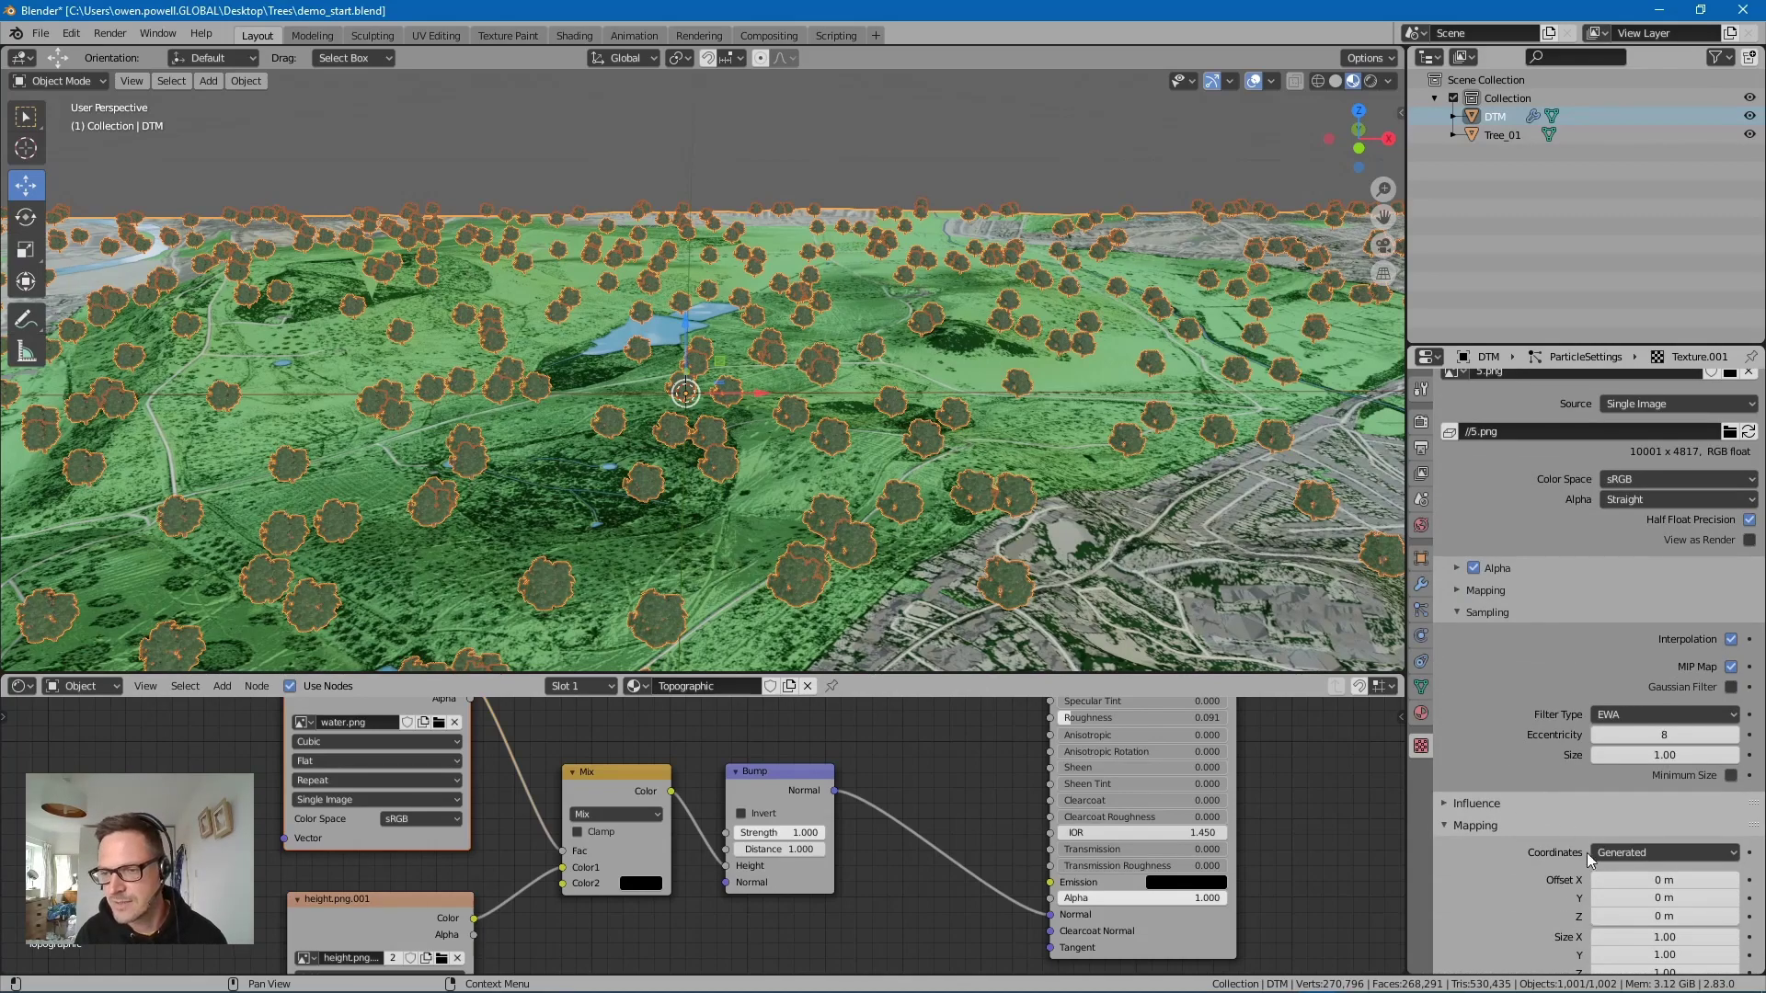
scroll(1505, 823, "down", 2)
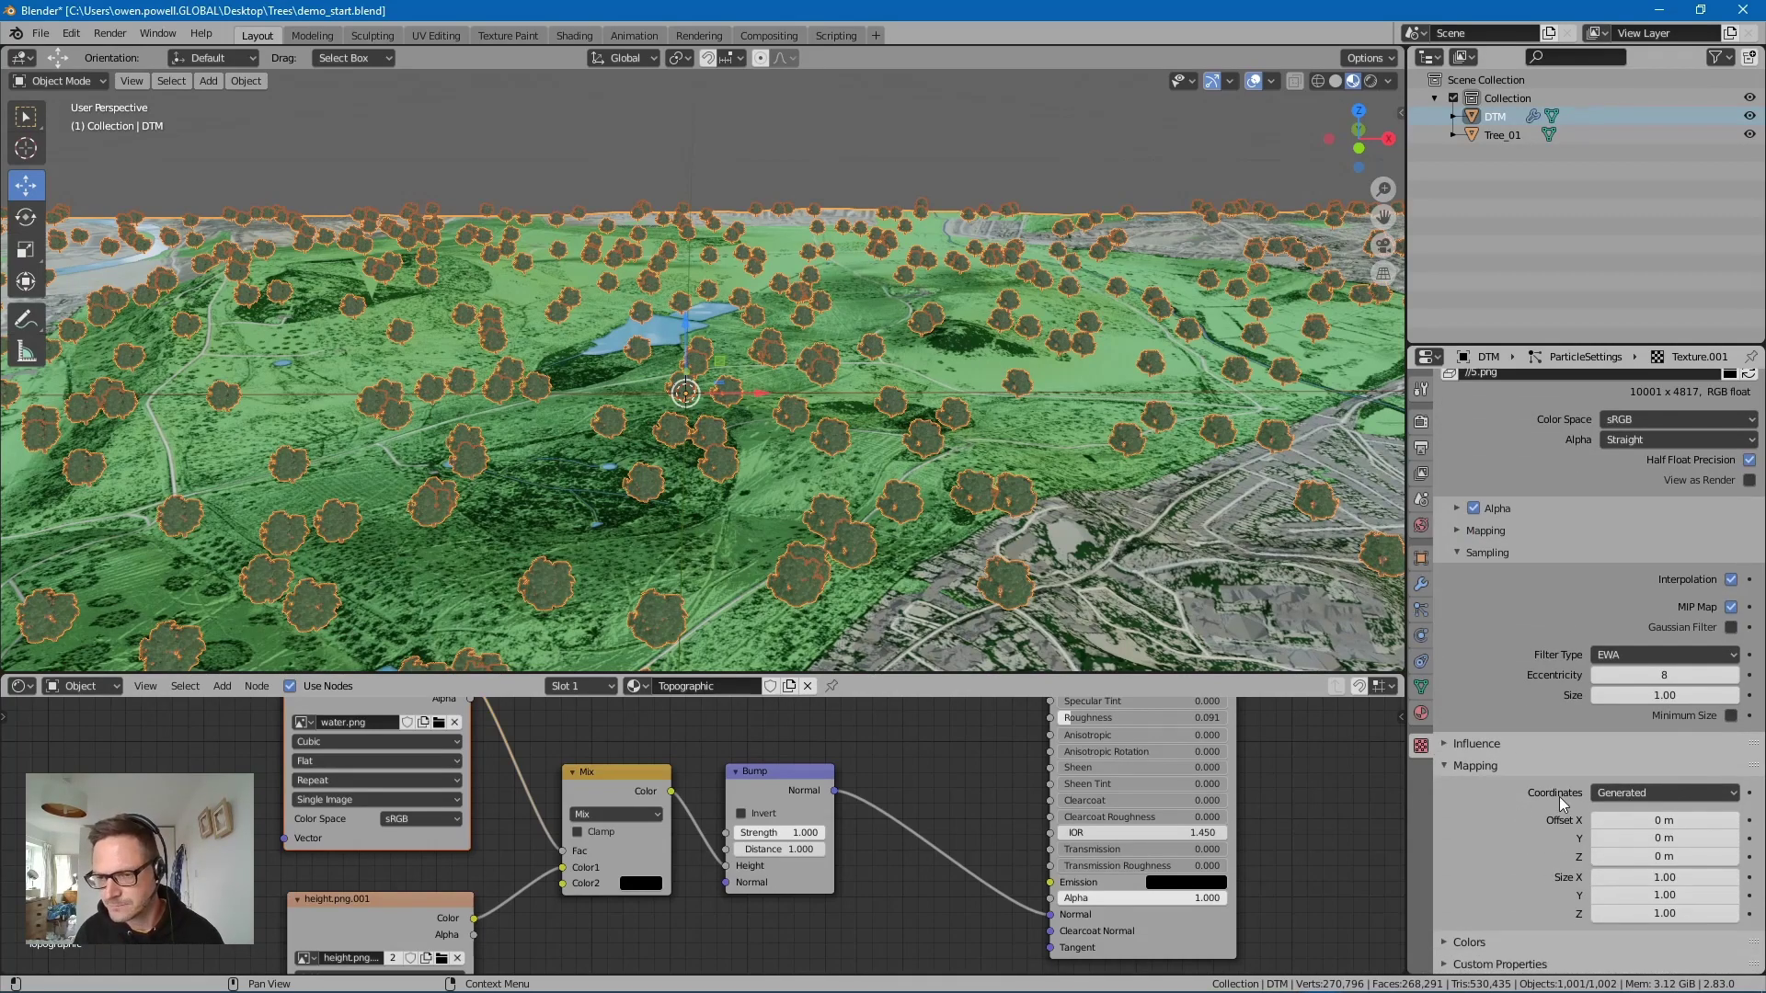
left_click(1624, 793)
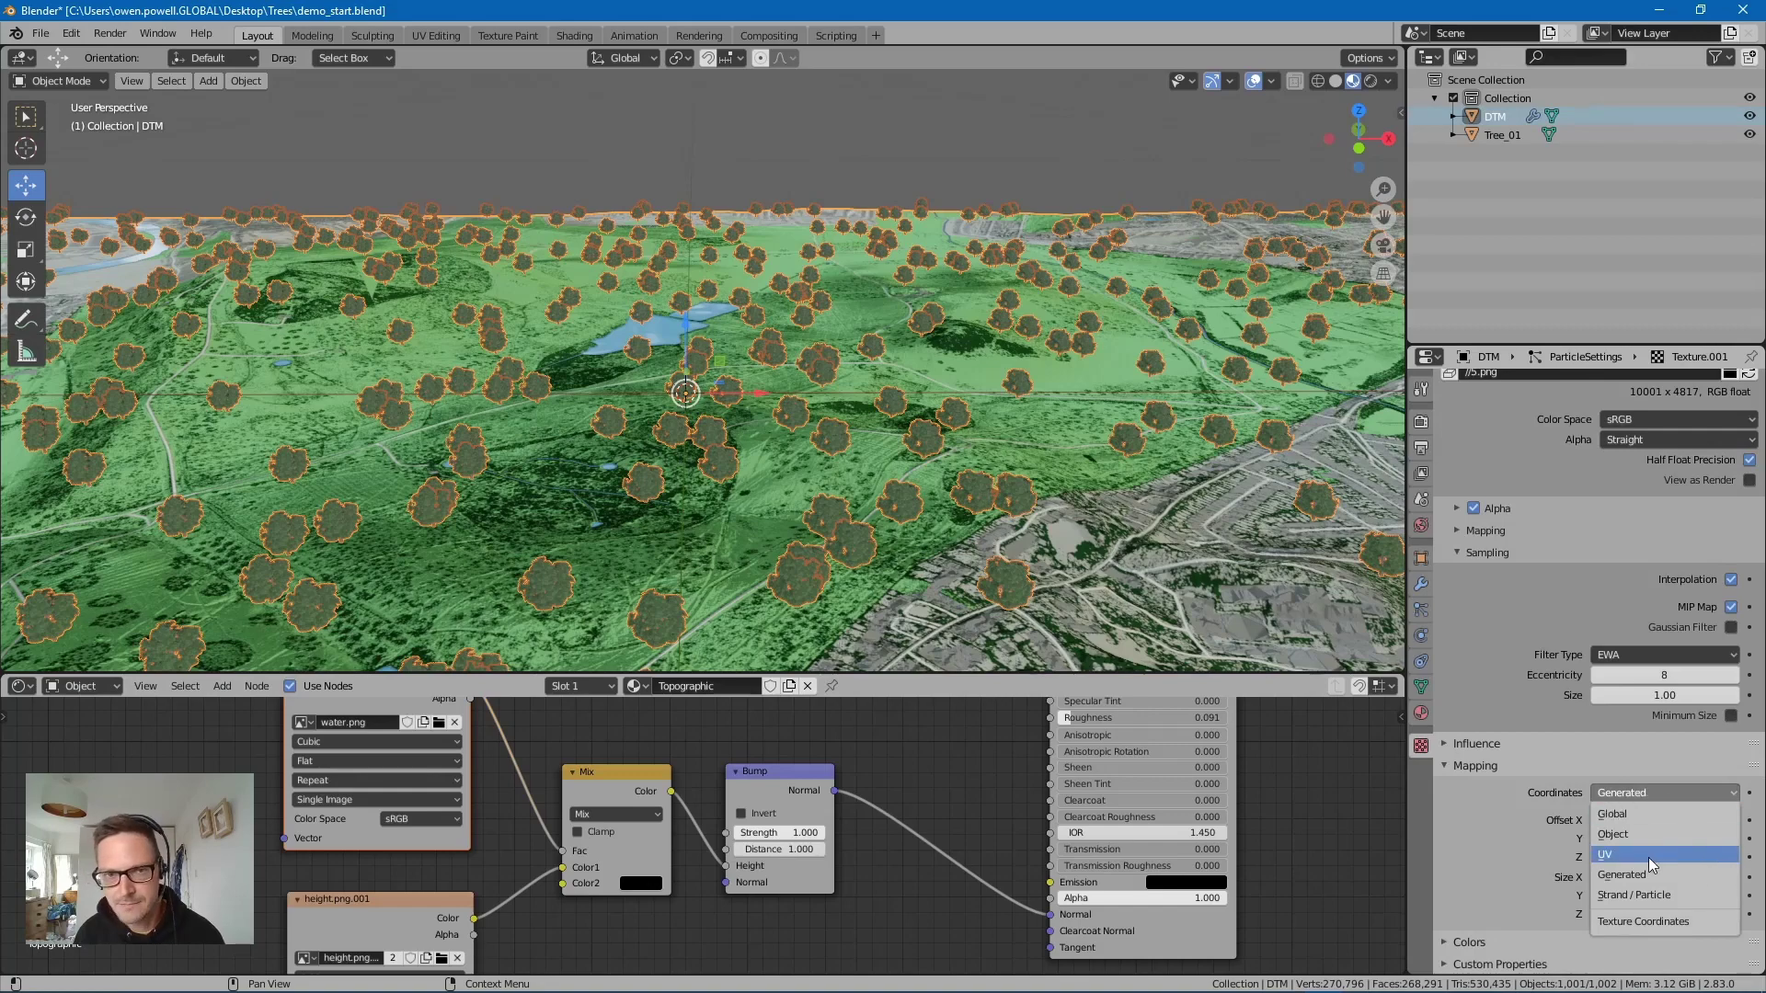
left_click(1648, 858)
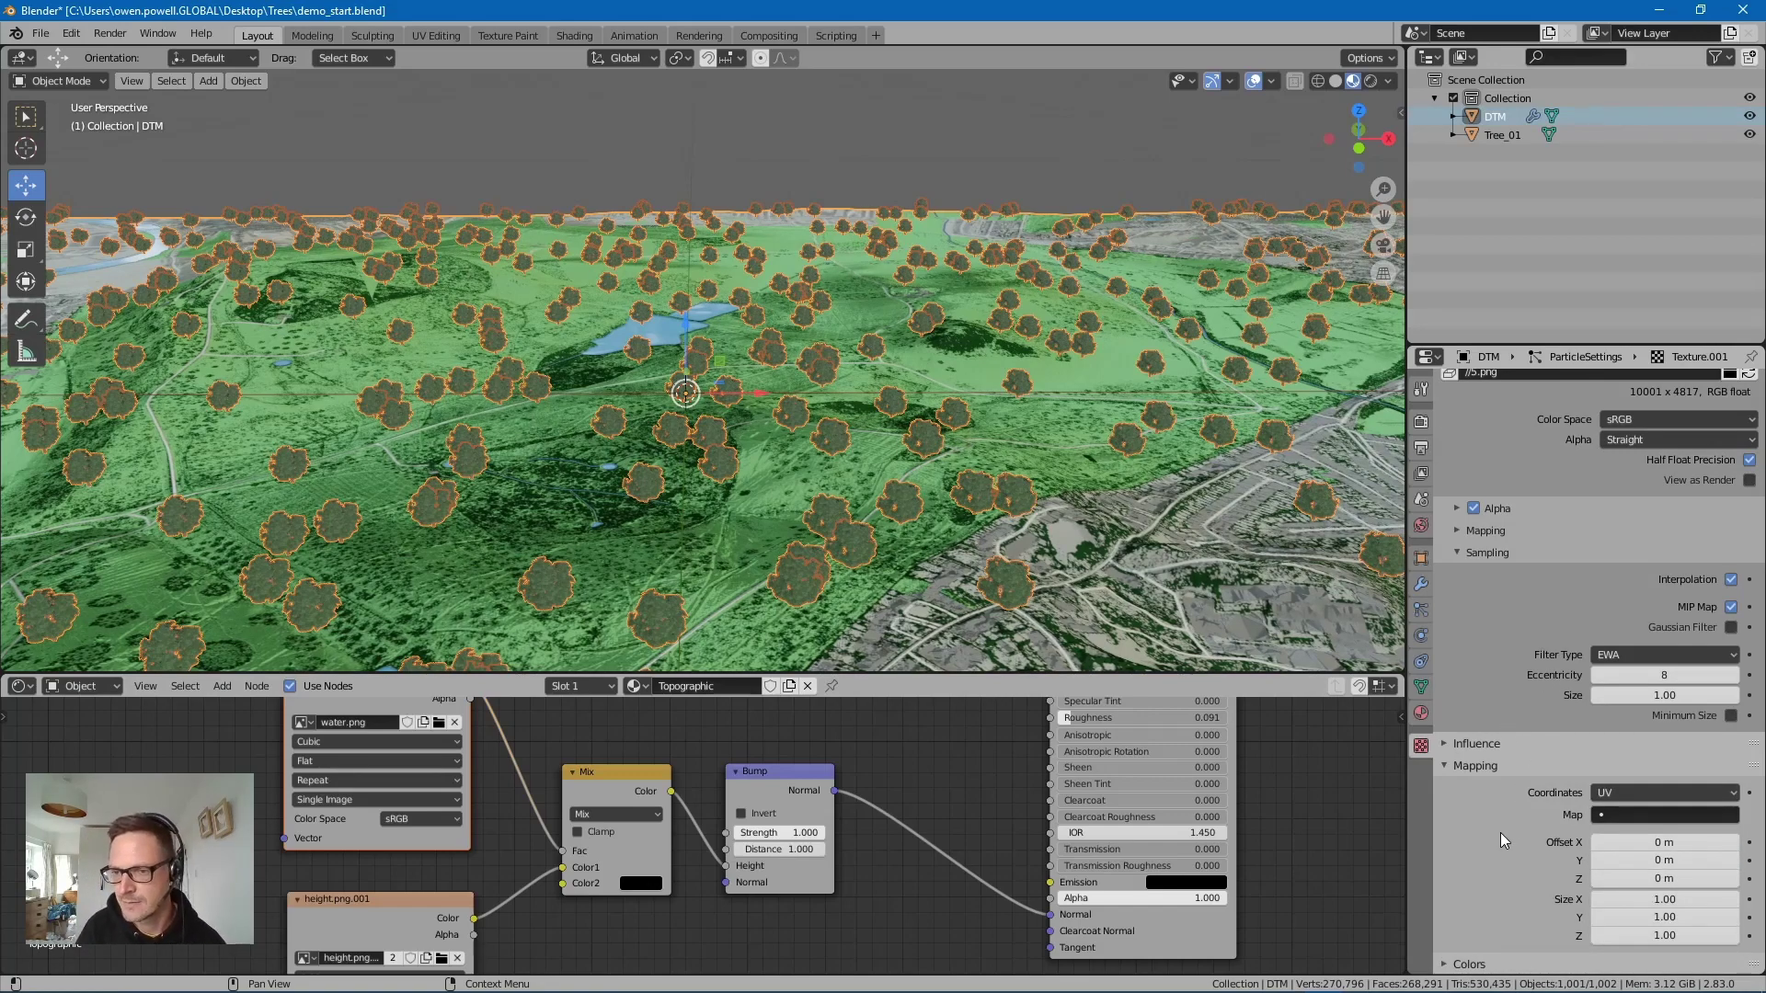
Step: Make the texture influence Density instead of General Time
left_click(1451, 744)
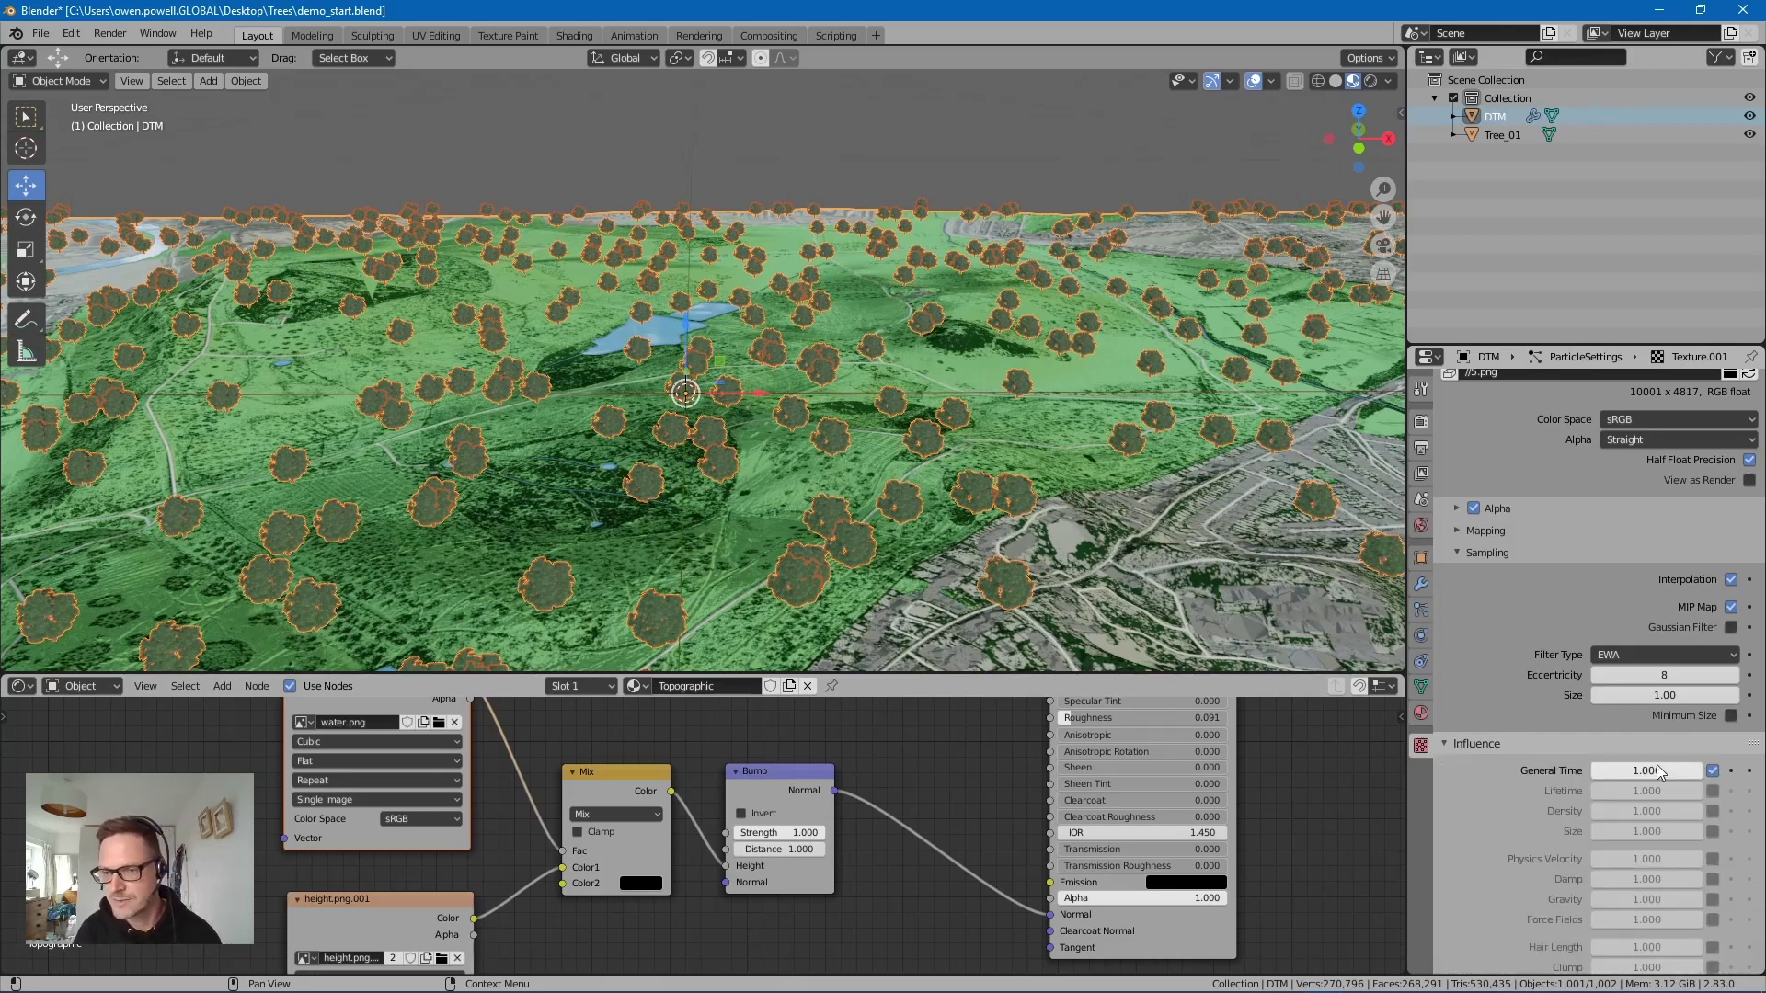
left_click(1713, 770)
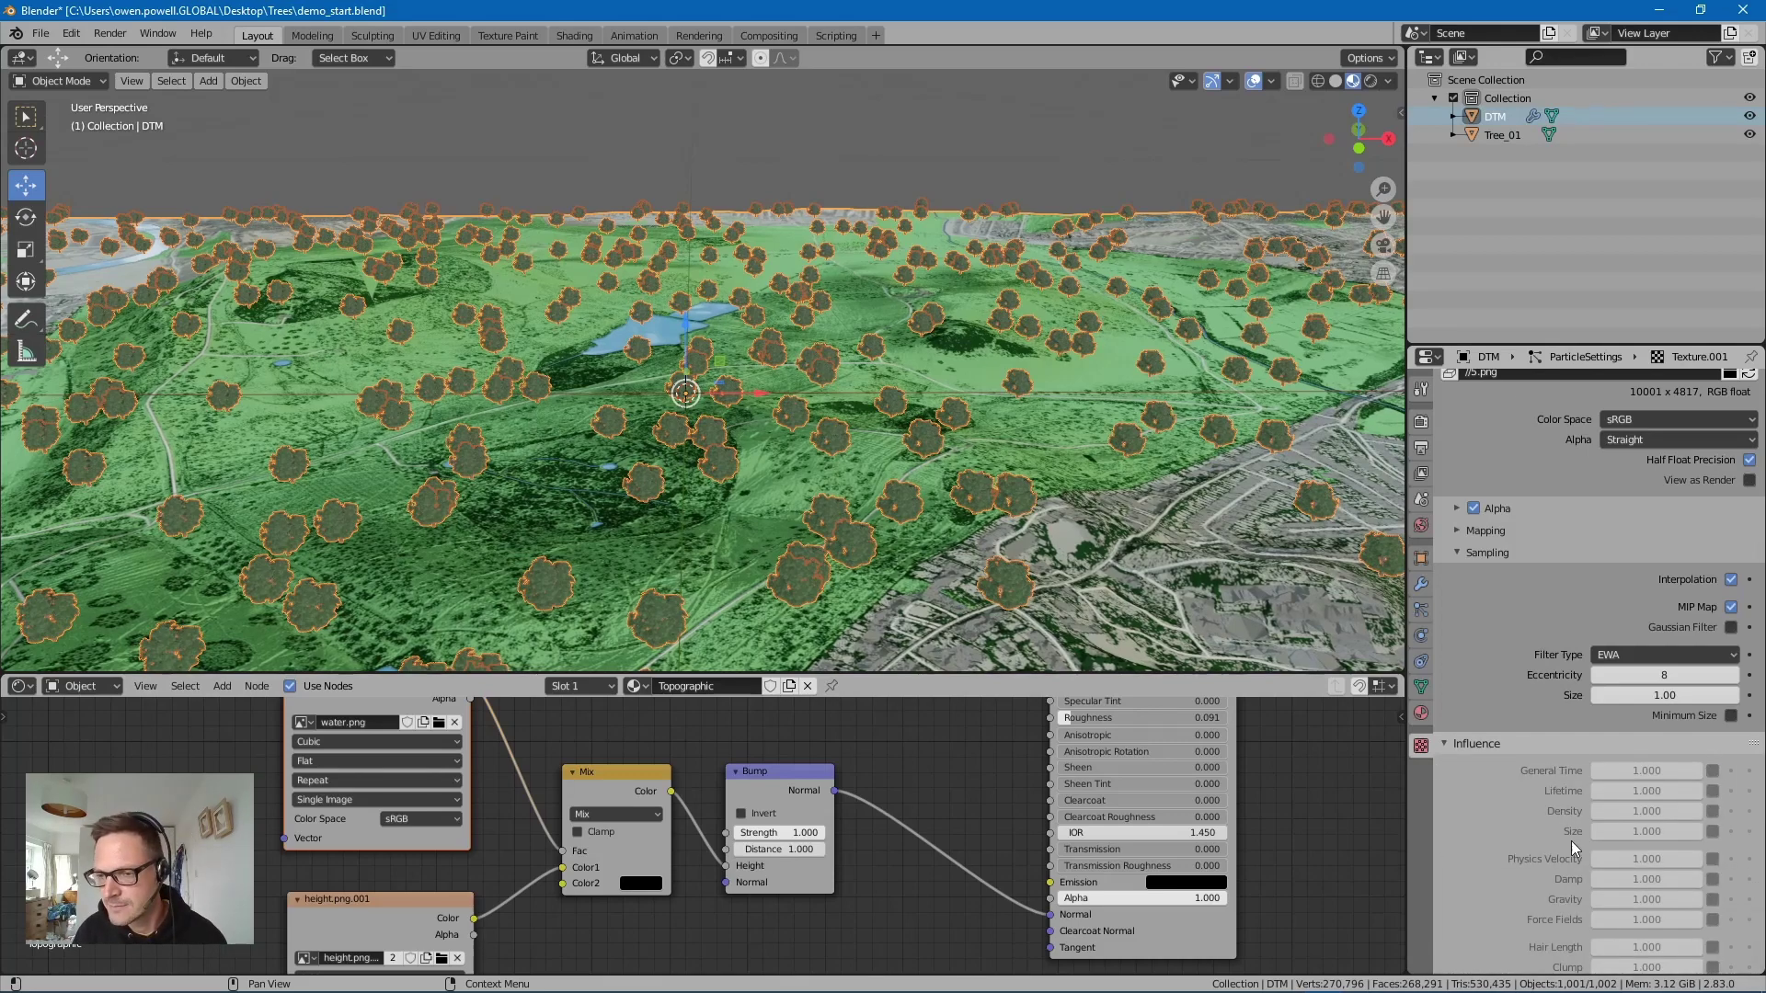
left_click(1713, 812)
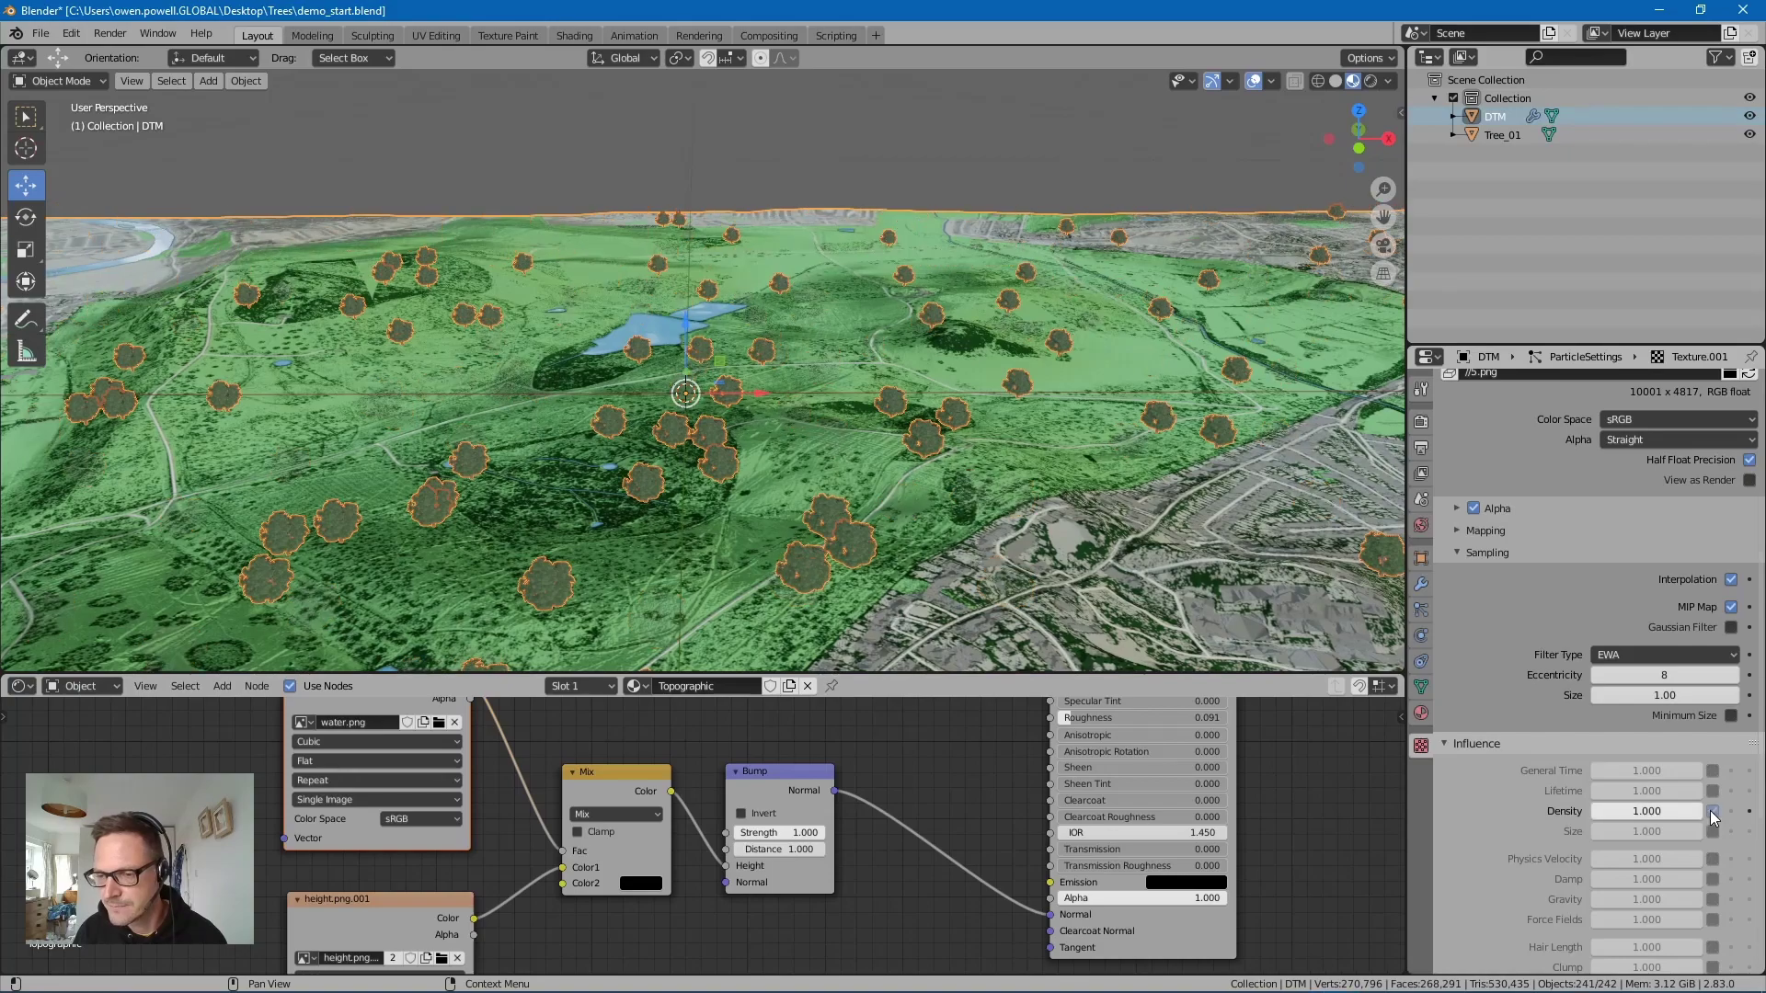
middle_click_drag(819, 422, 759, 449)
Step: Set the particle emission Number to 100000
middle_click_drag(920, 554, 903, 537)
middle_click_drag(649, 521, 682, 455)
scroll(1622, 589, "up", 10)
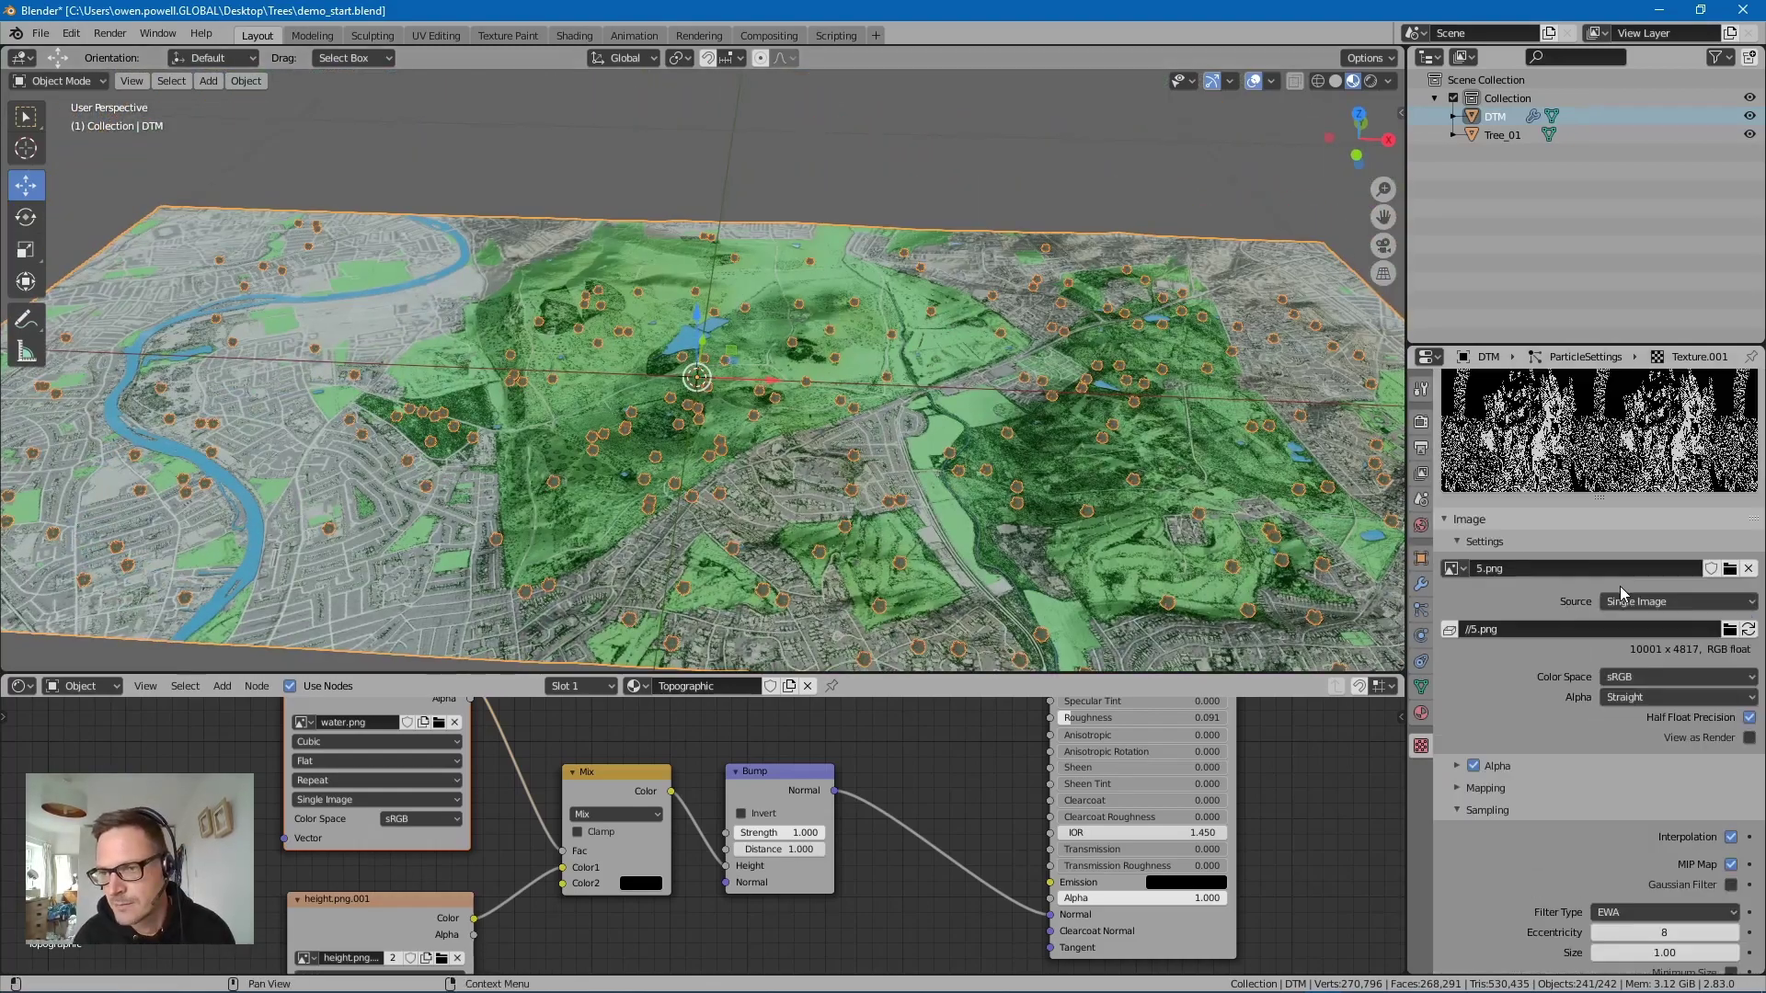
left_click(1421, 610)
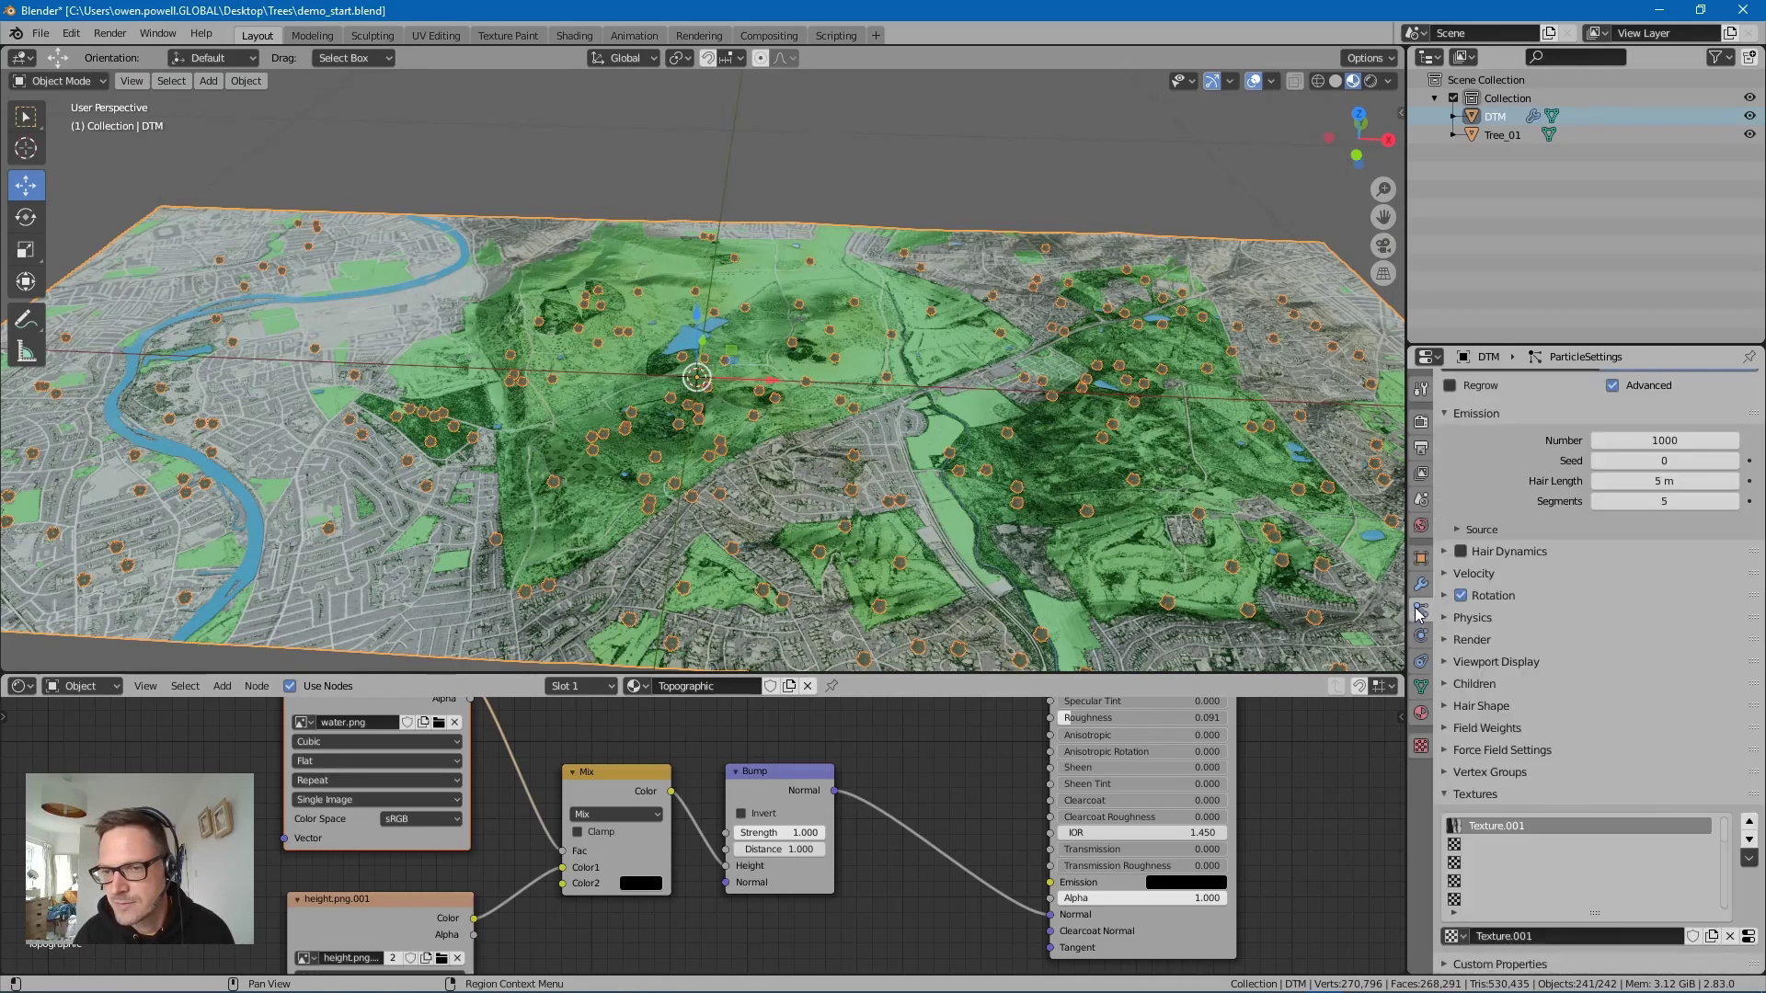
left_click(1683, 441)
type("100000")
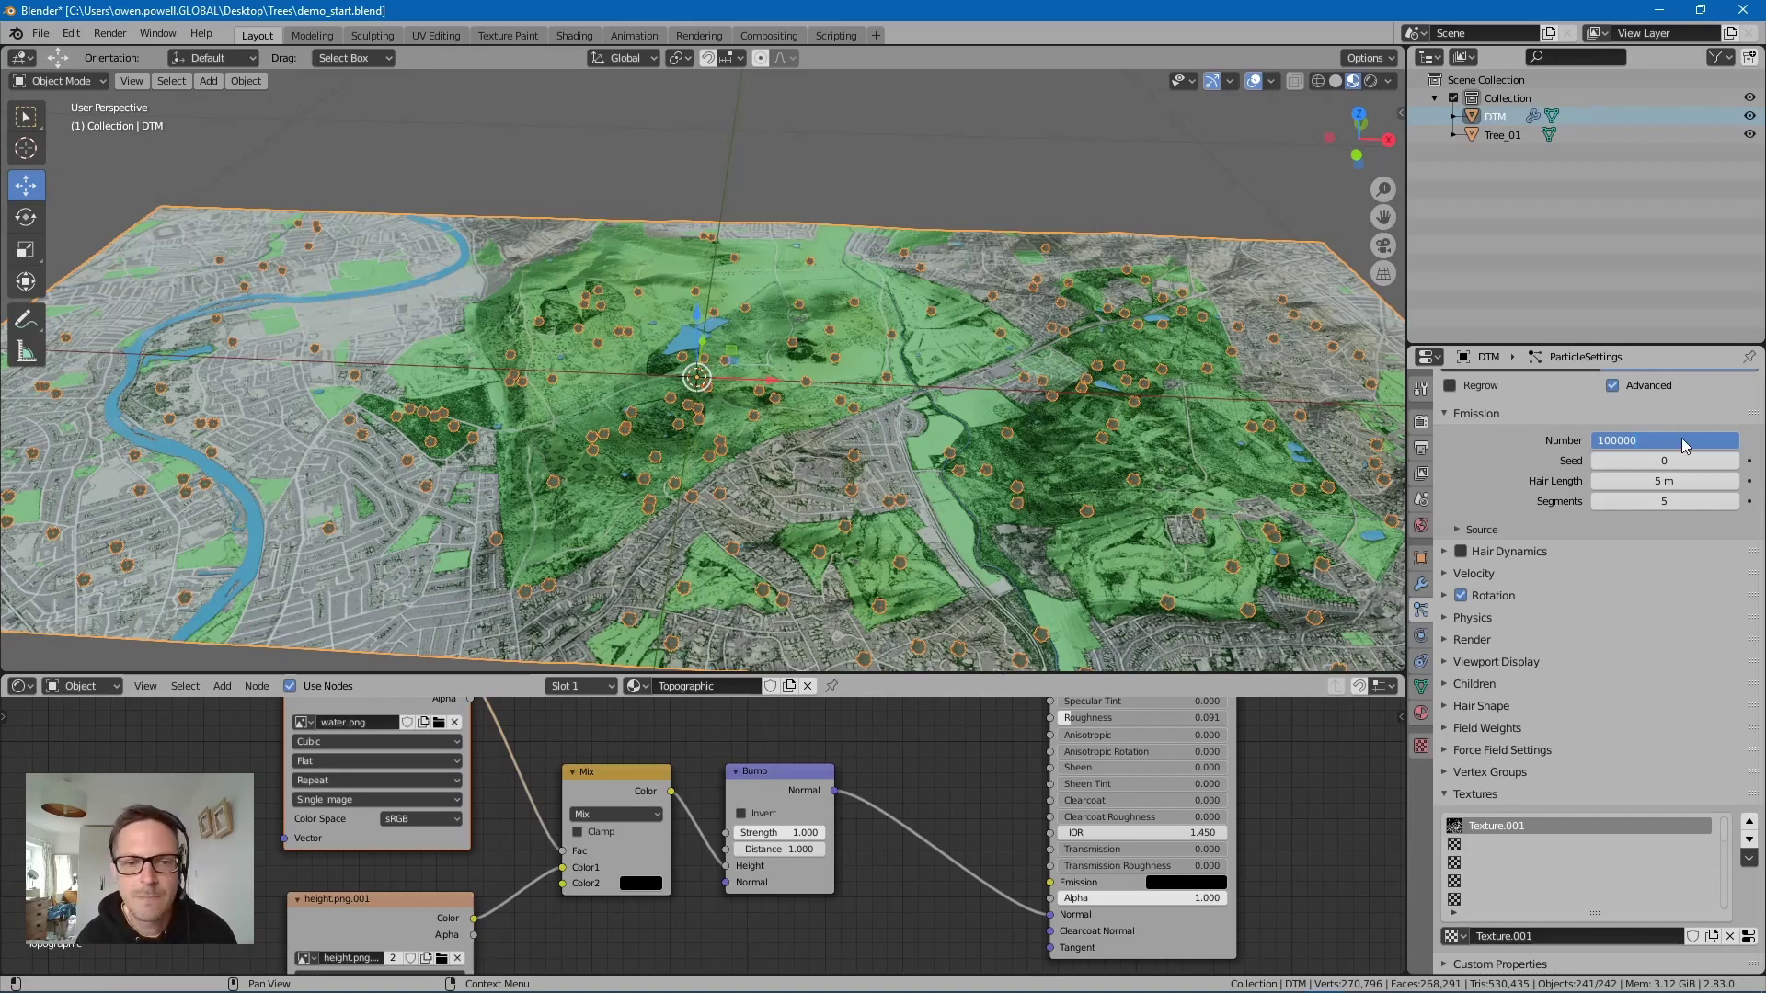
key("Return")
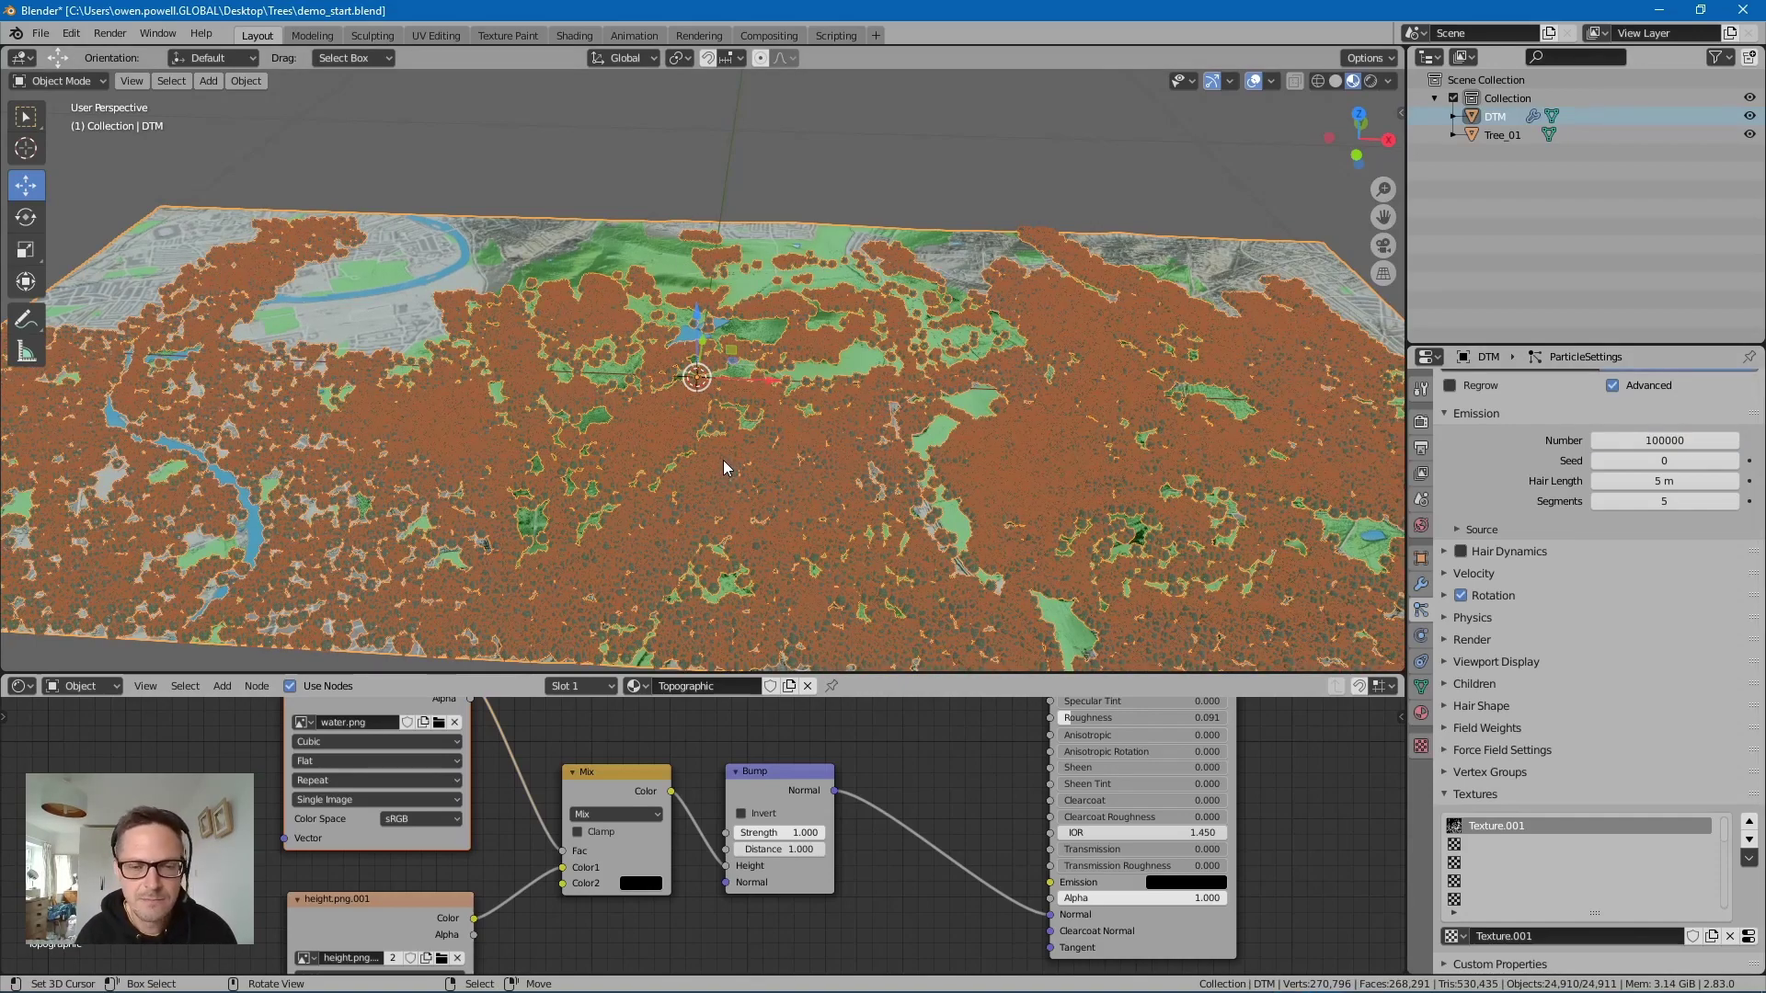
middle_click_drag(725, 489, 694, 523)
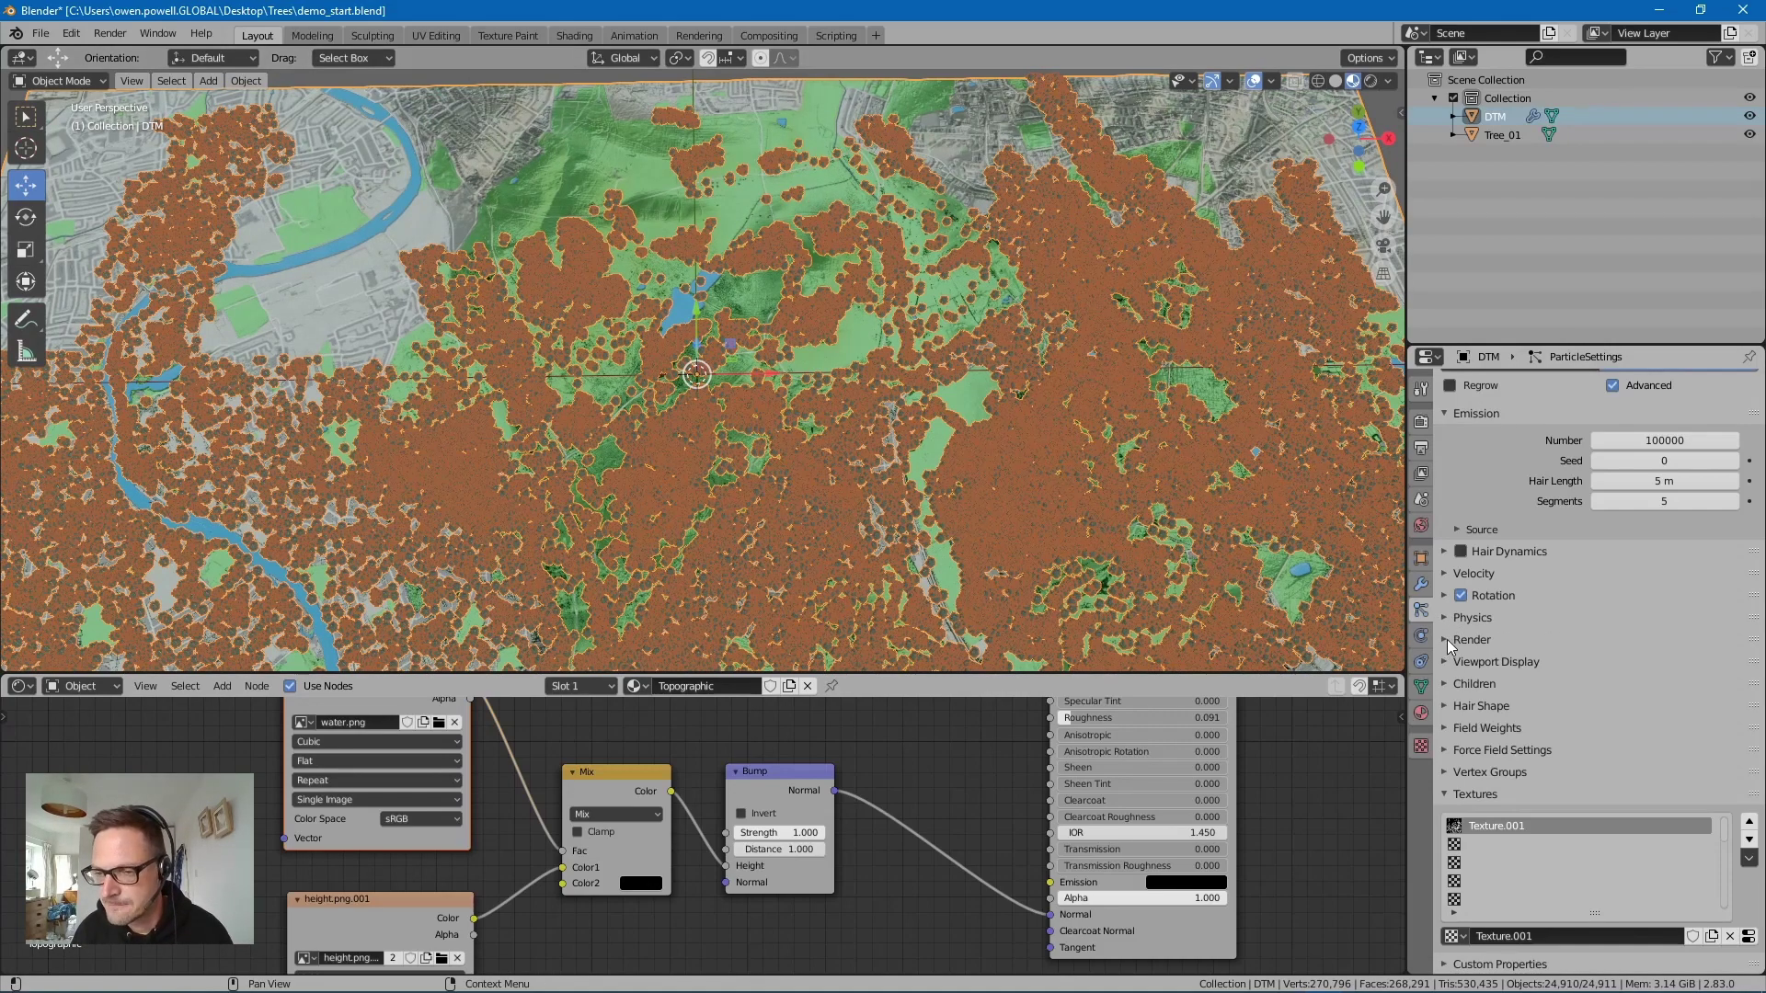
Step: Set the particle render Scale to 0.020 and show the N sidebar
left_click(1449, 637)
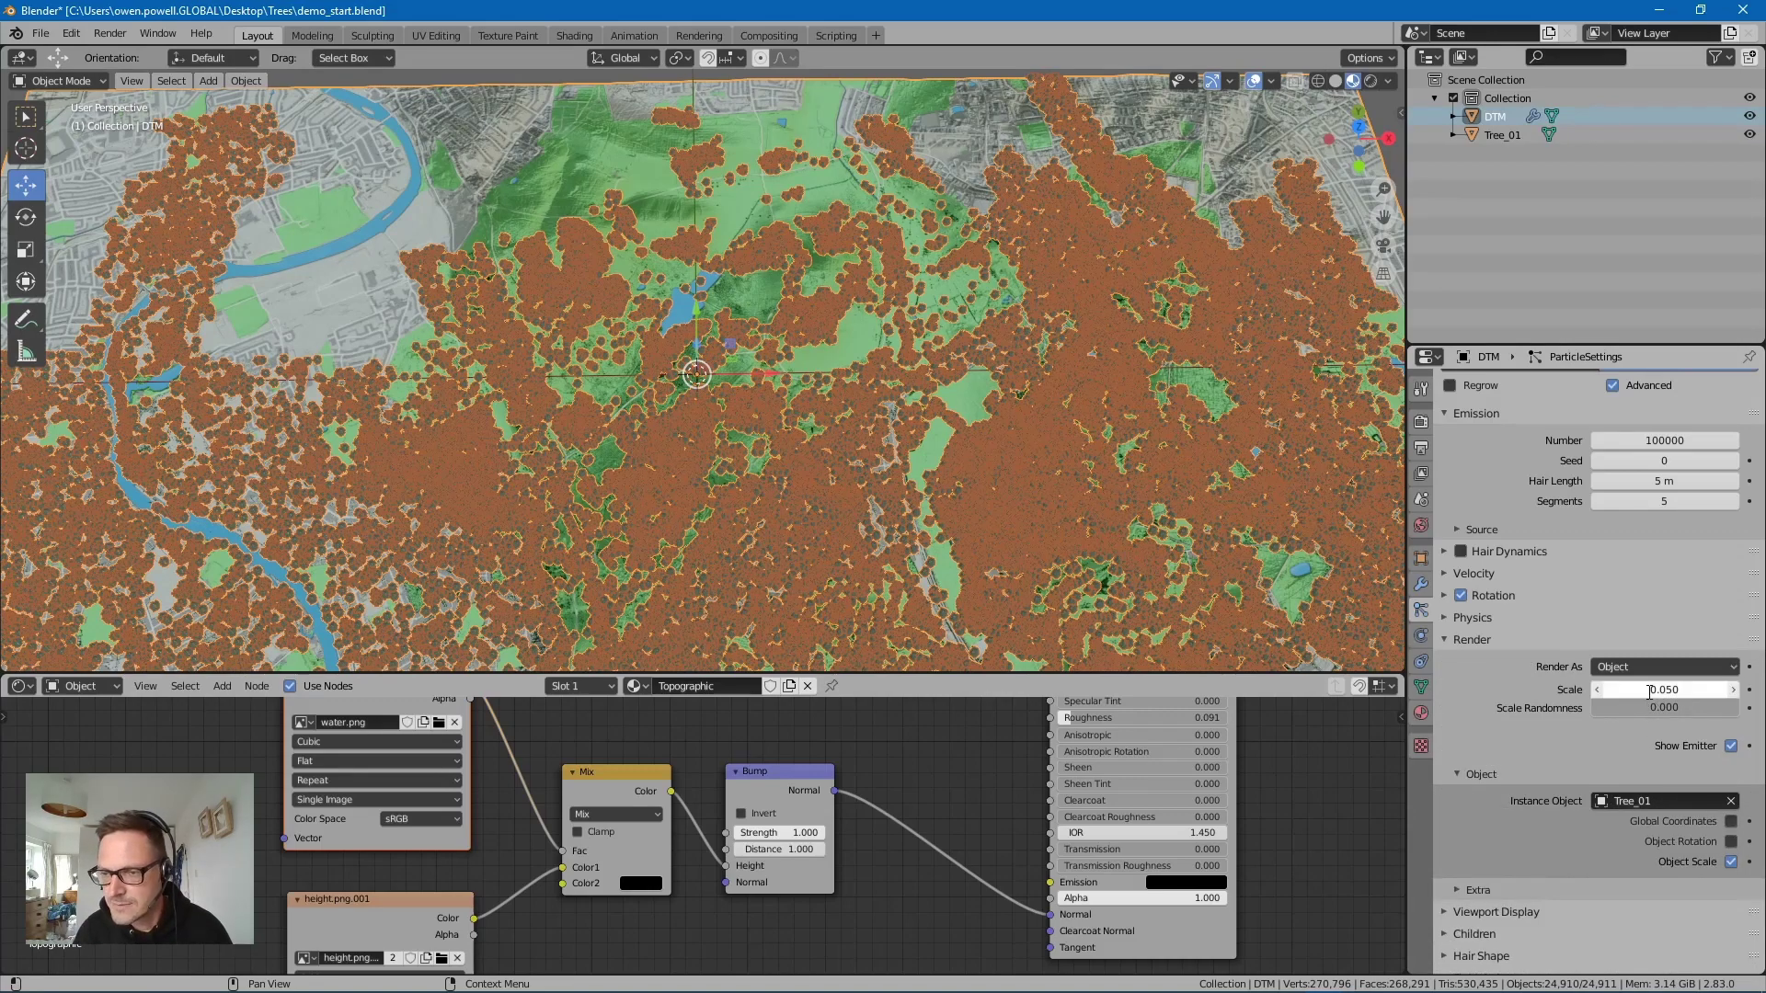
left_click(1650, 692)
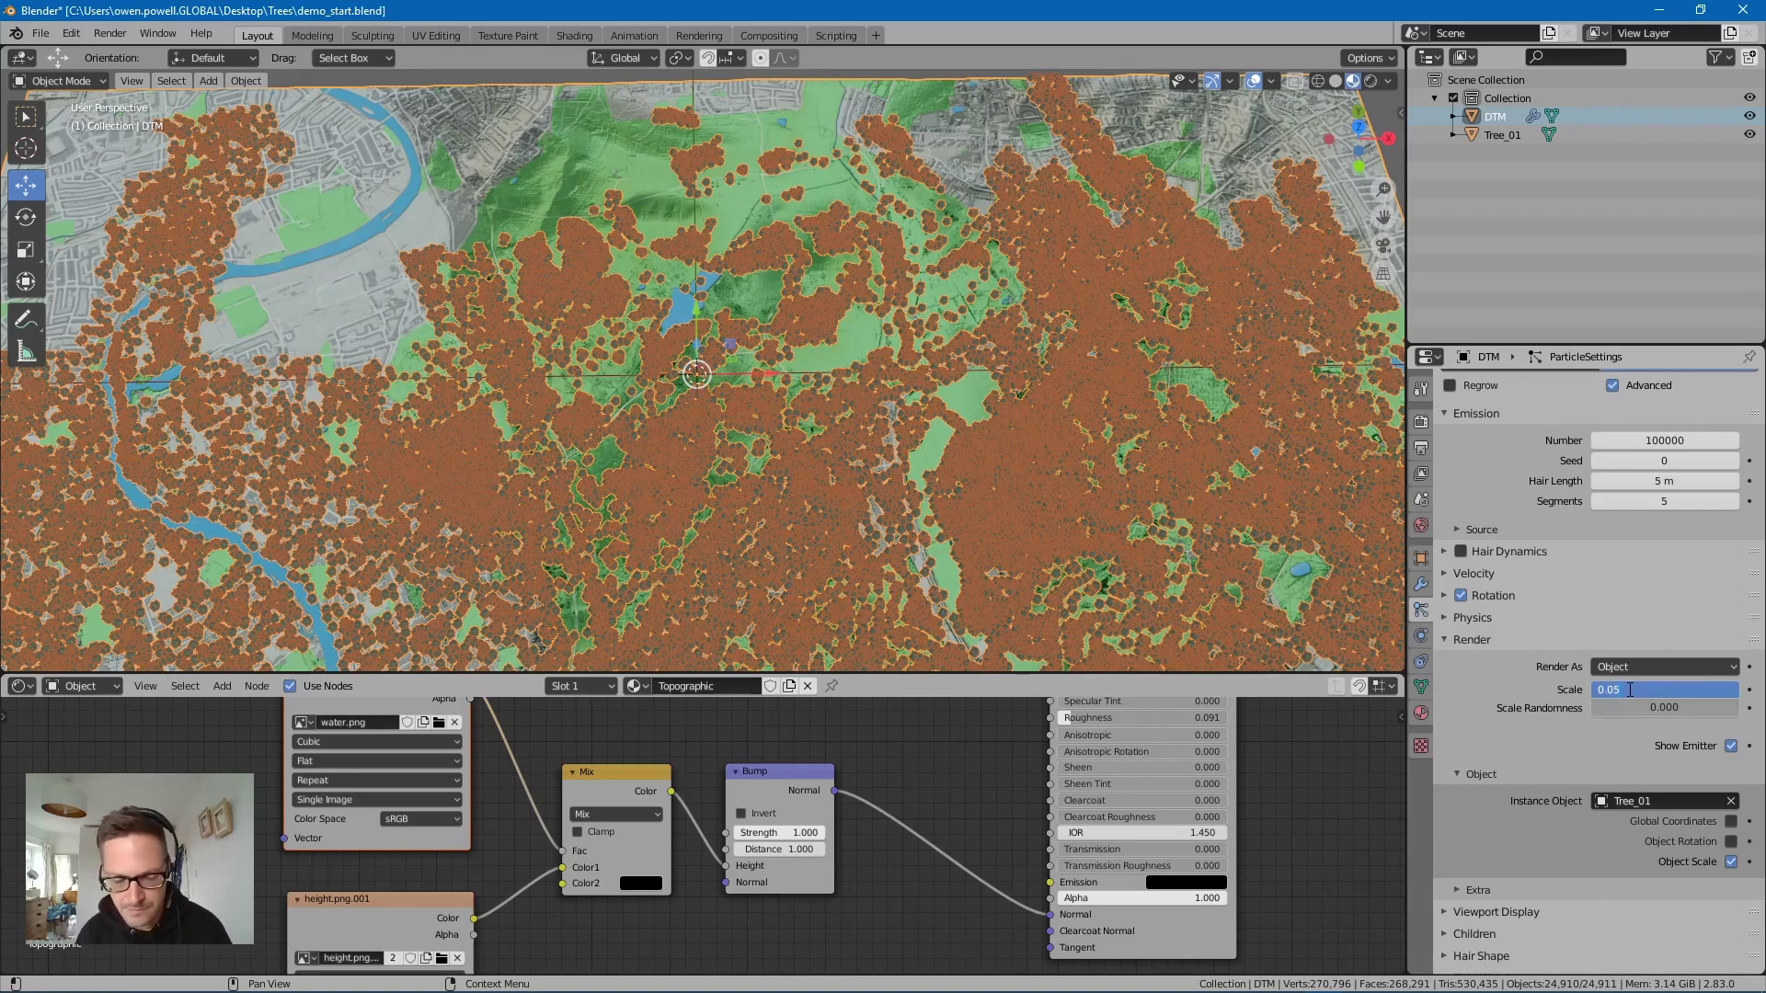
key("Return")
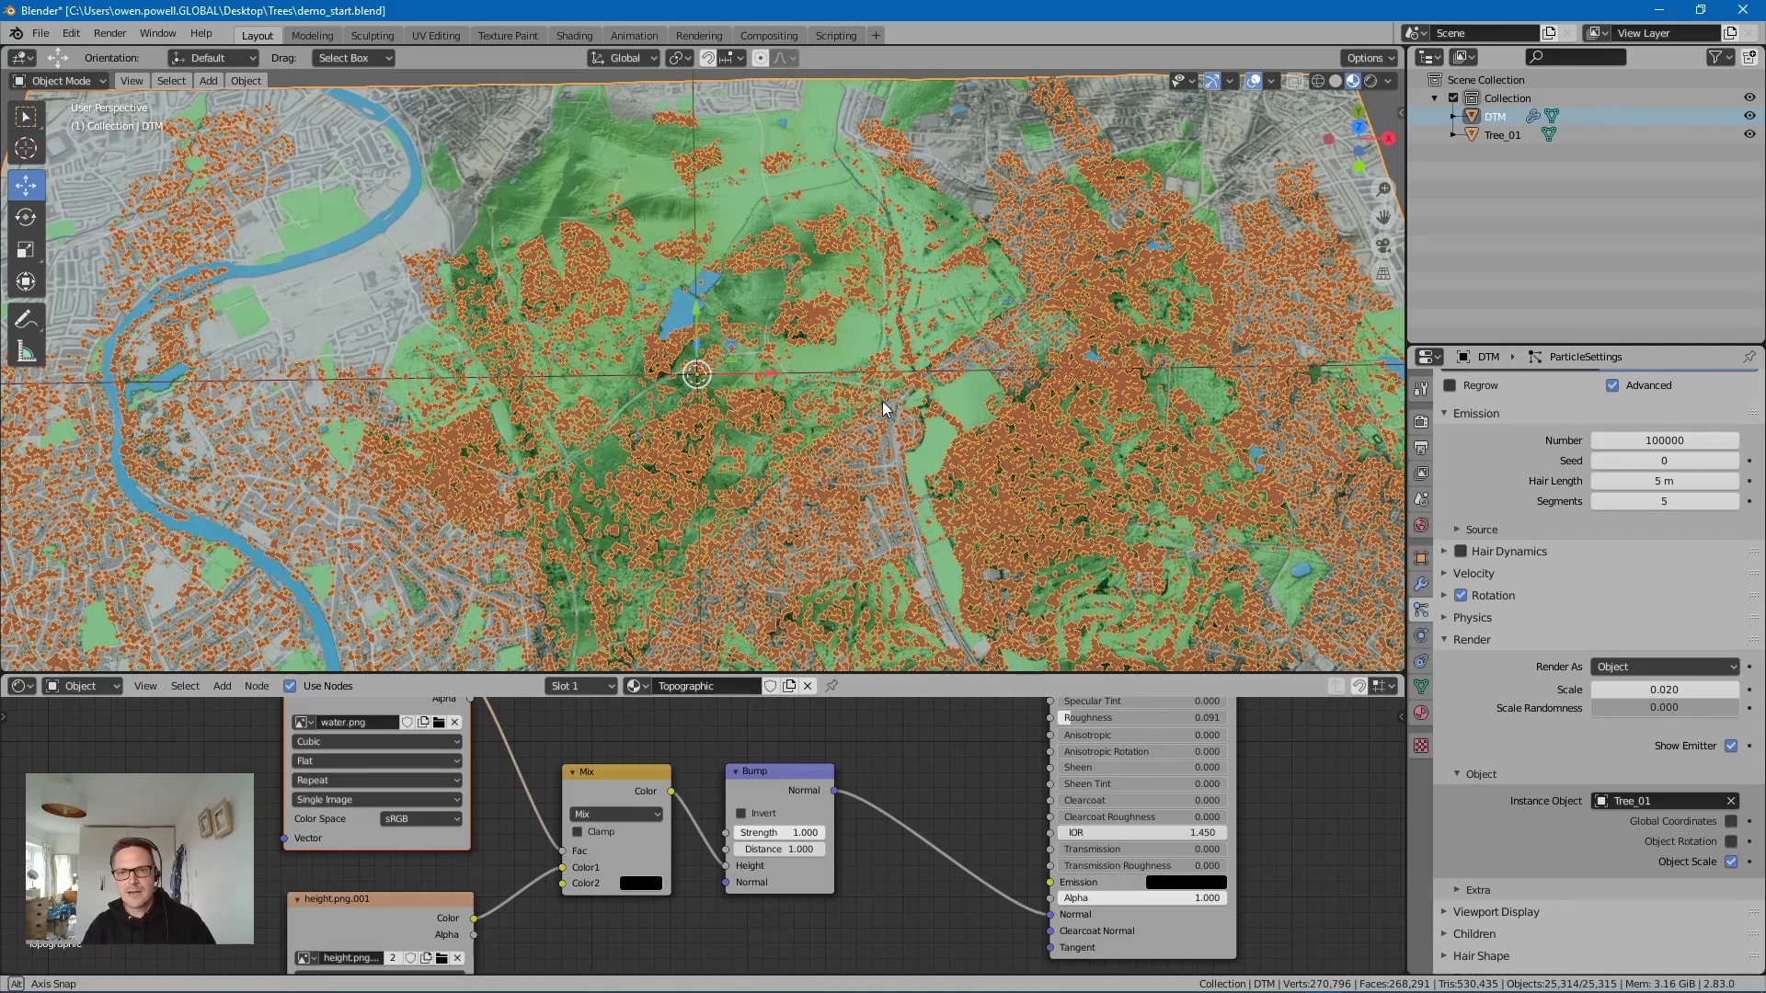
middle_click_drag(881, 399, 1343, 286)
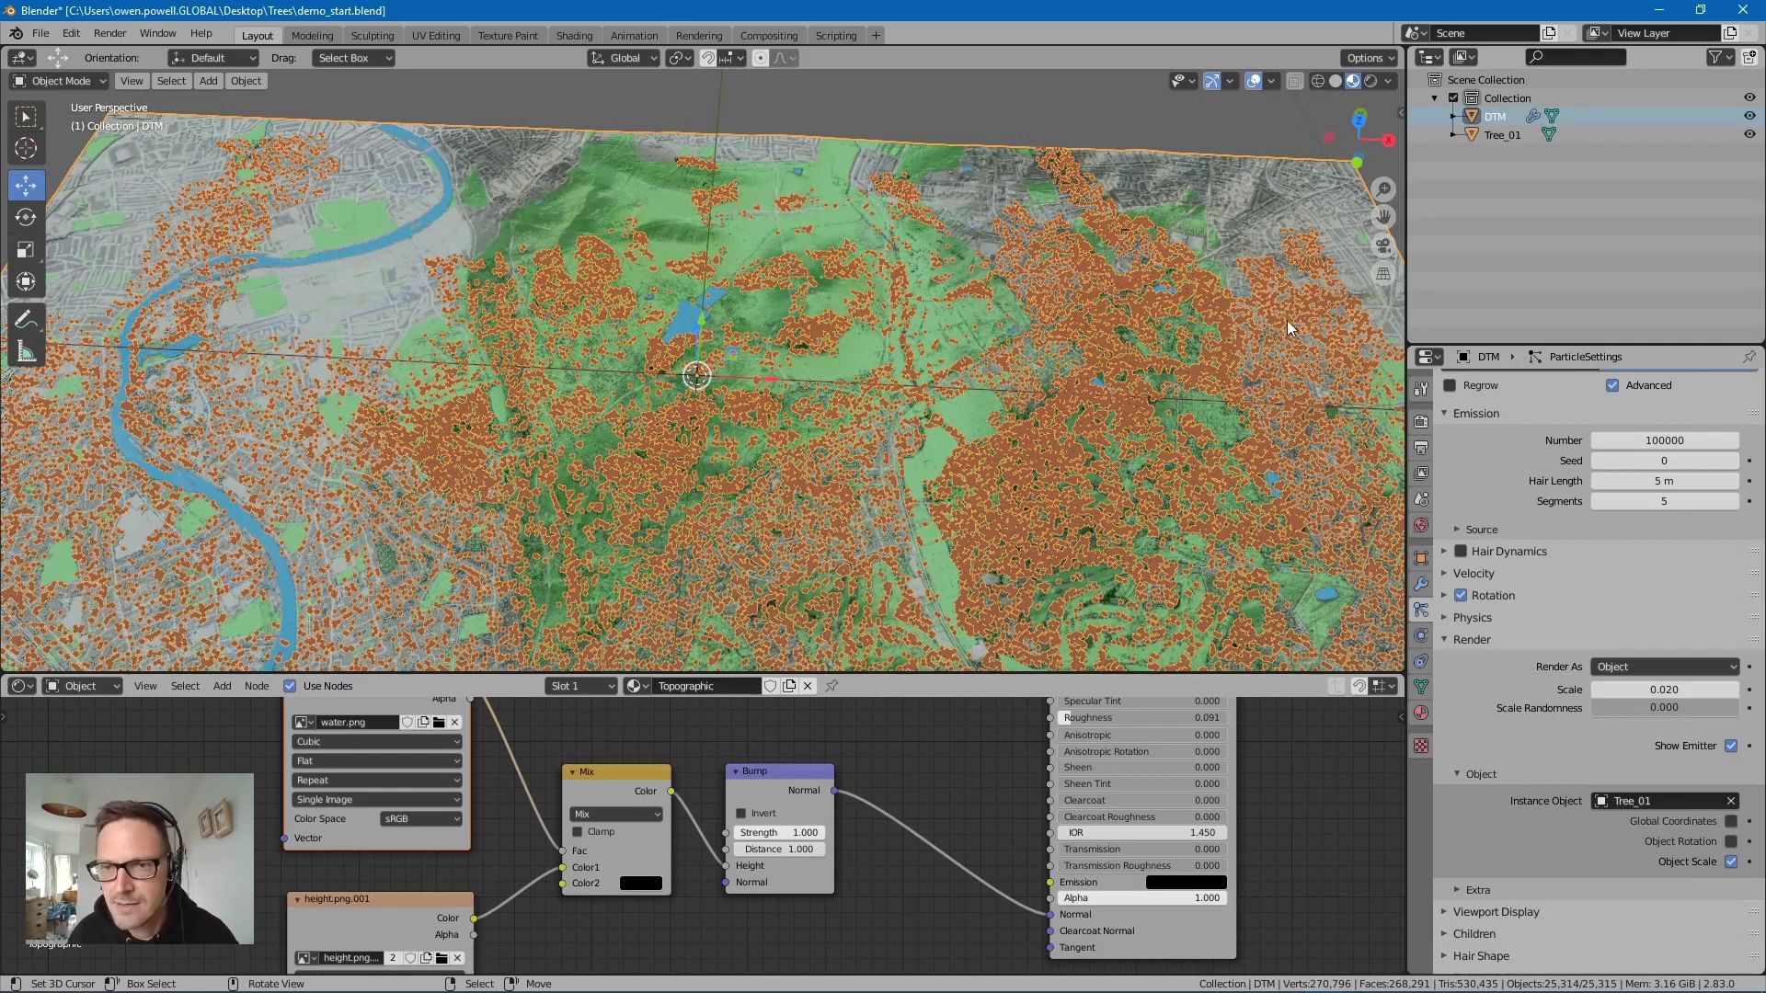
key("n")
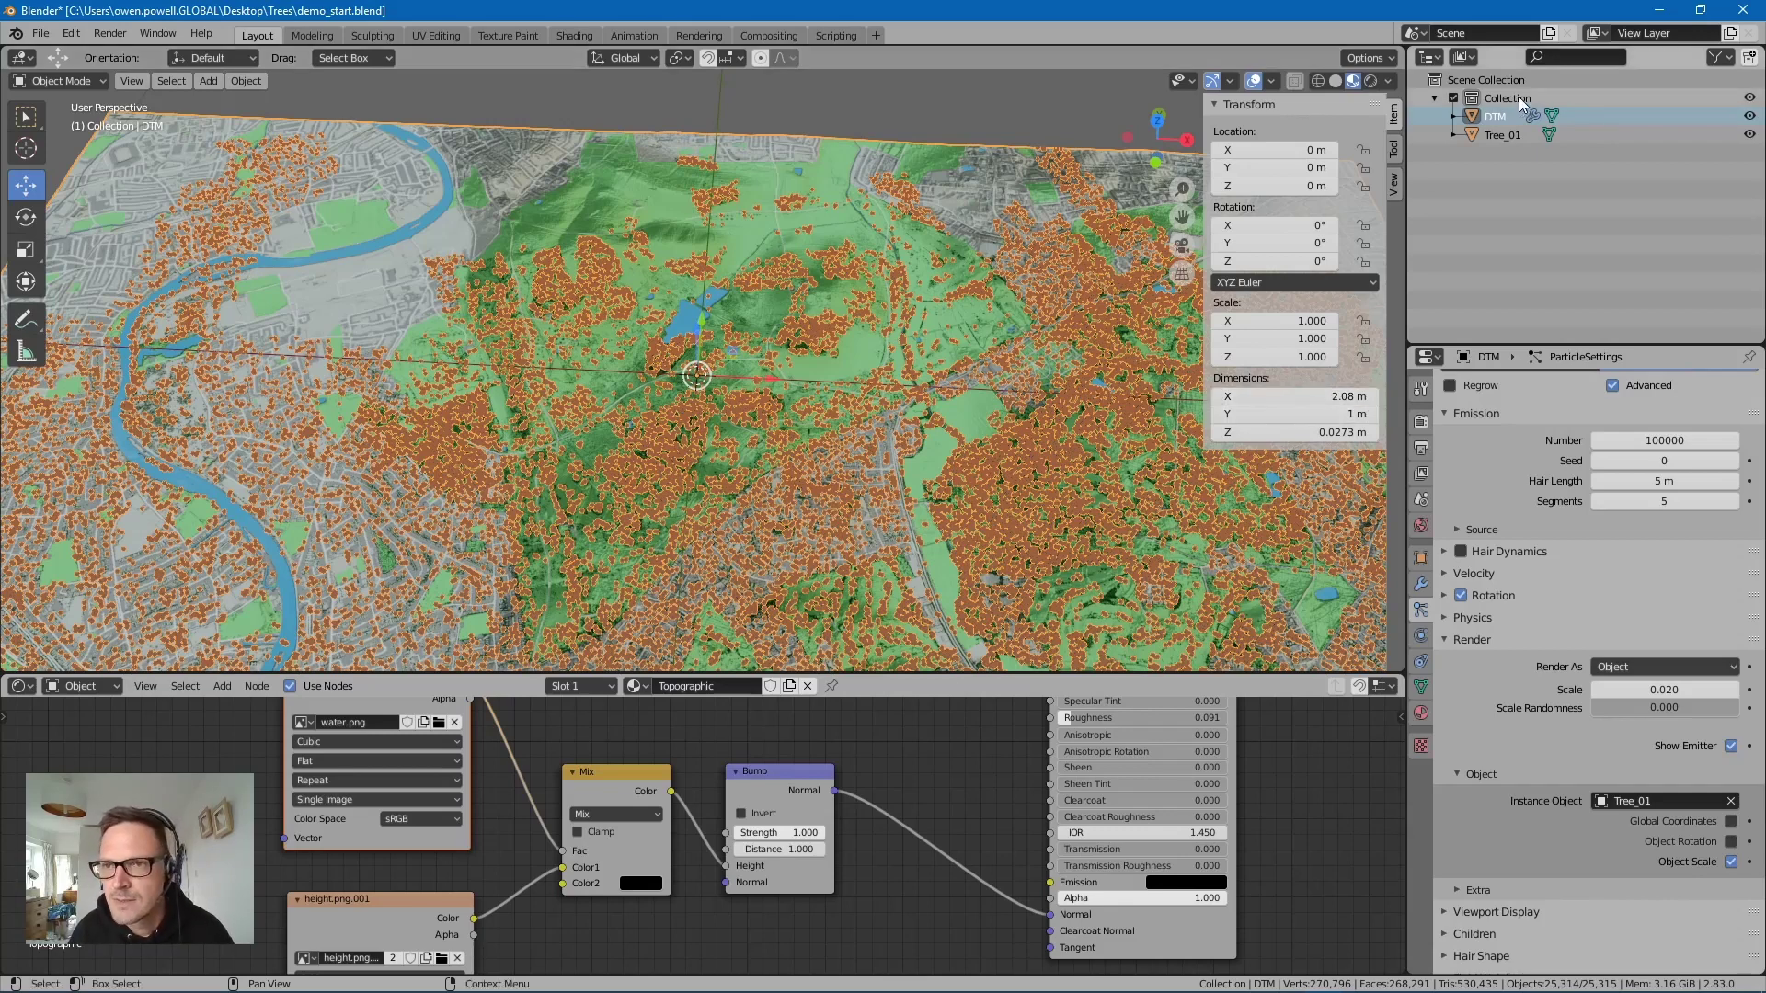
Step: Select Tree_01, then reselect the DTM terrain and adjust the tree instance scale value
left_click(1507, 135)
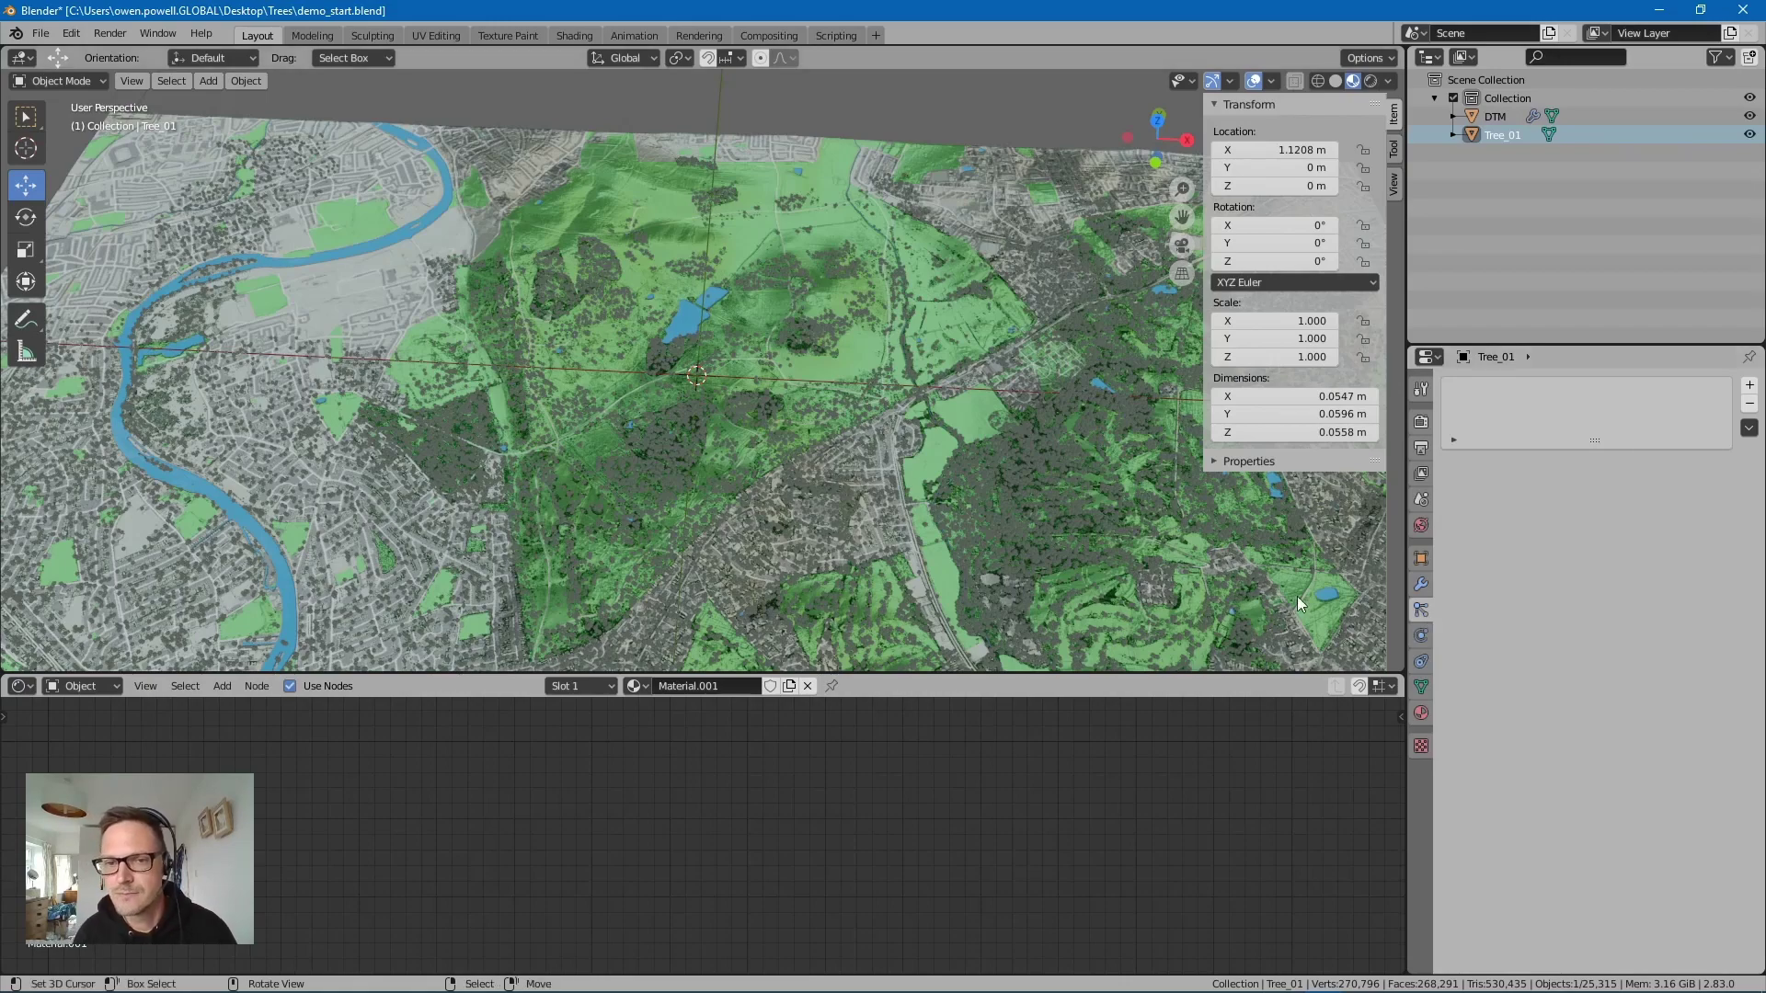
left_click(887, 483)
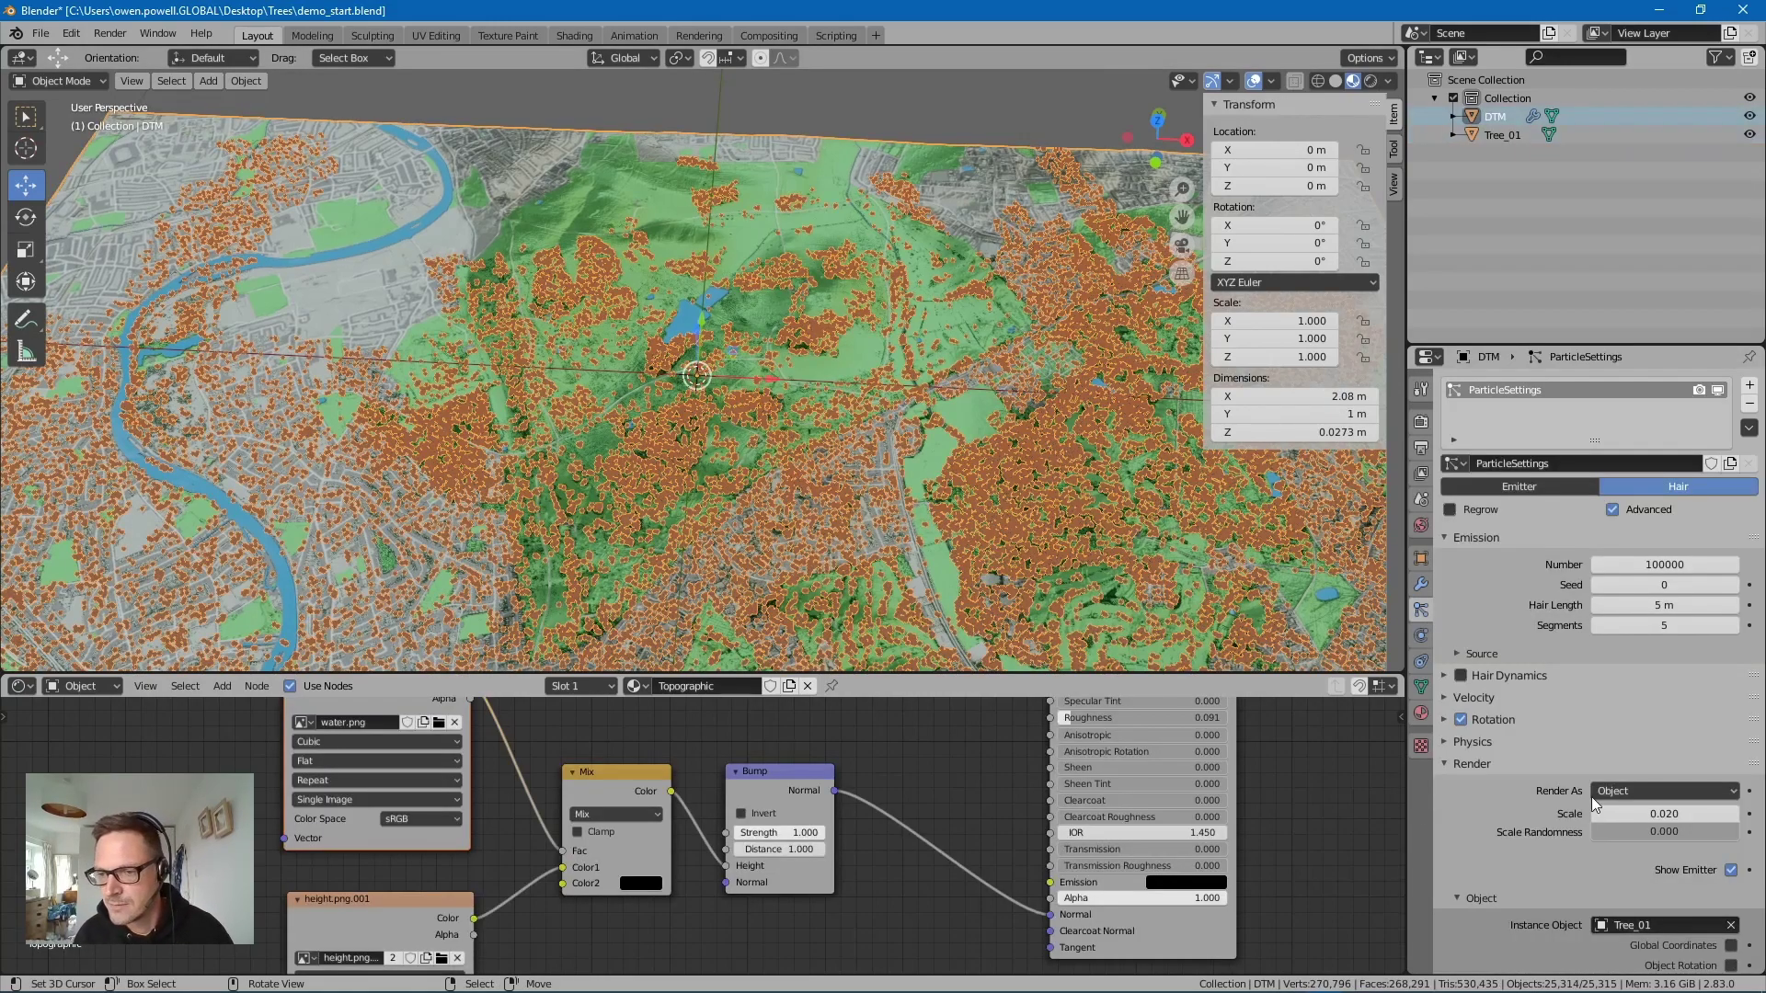
left_click_drag(1671, 816, 1687, 814)
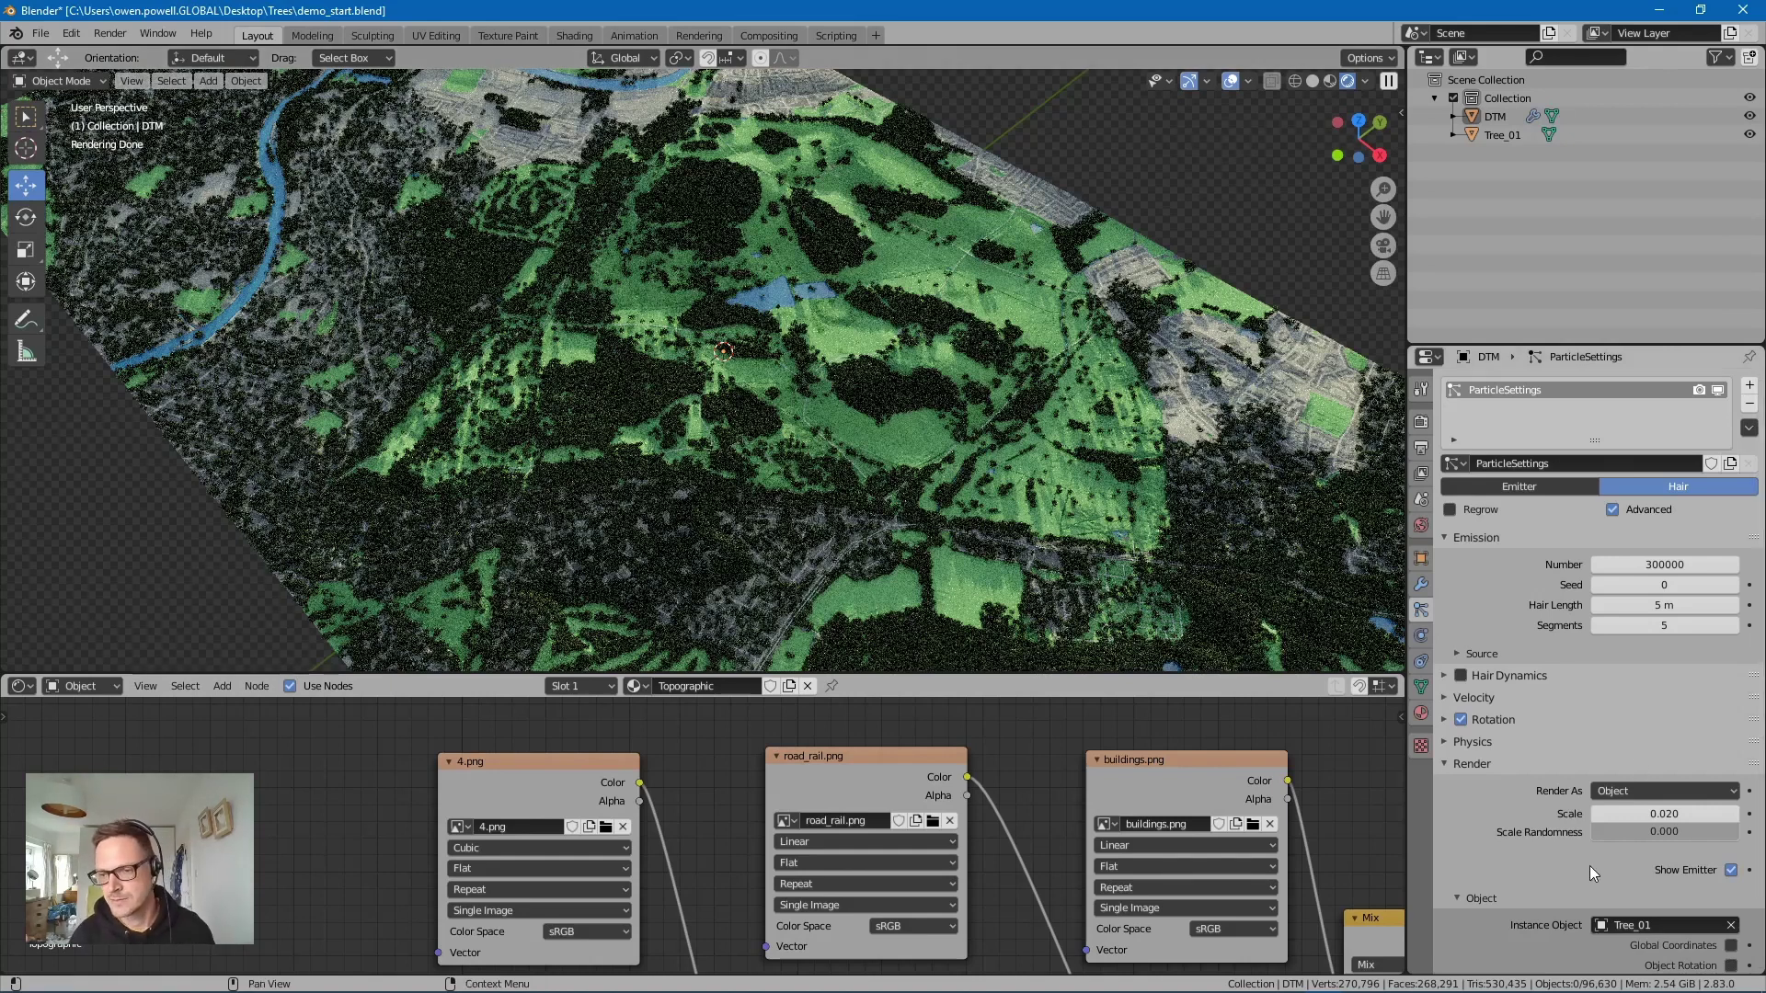
Step: Set the particle Scale Randomness to 0.4
left_click(1646, 832)
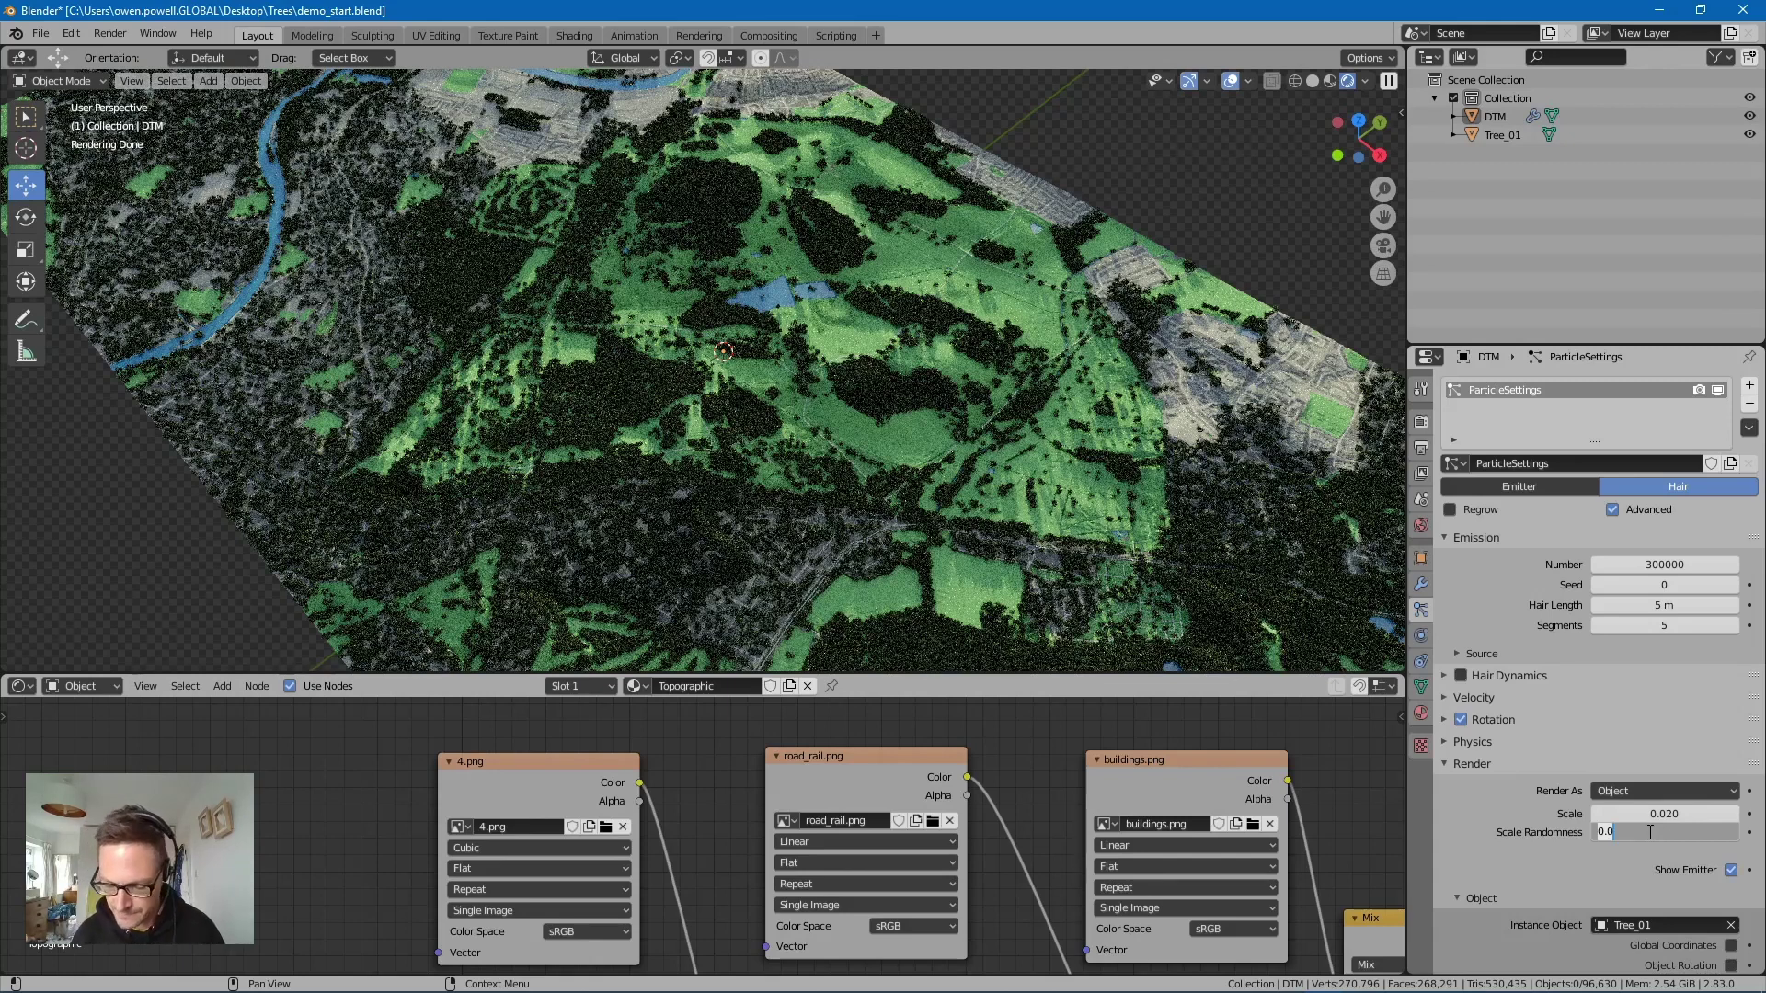
type("0.4")
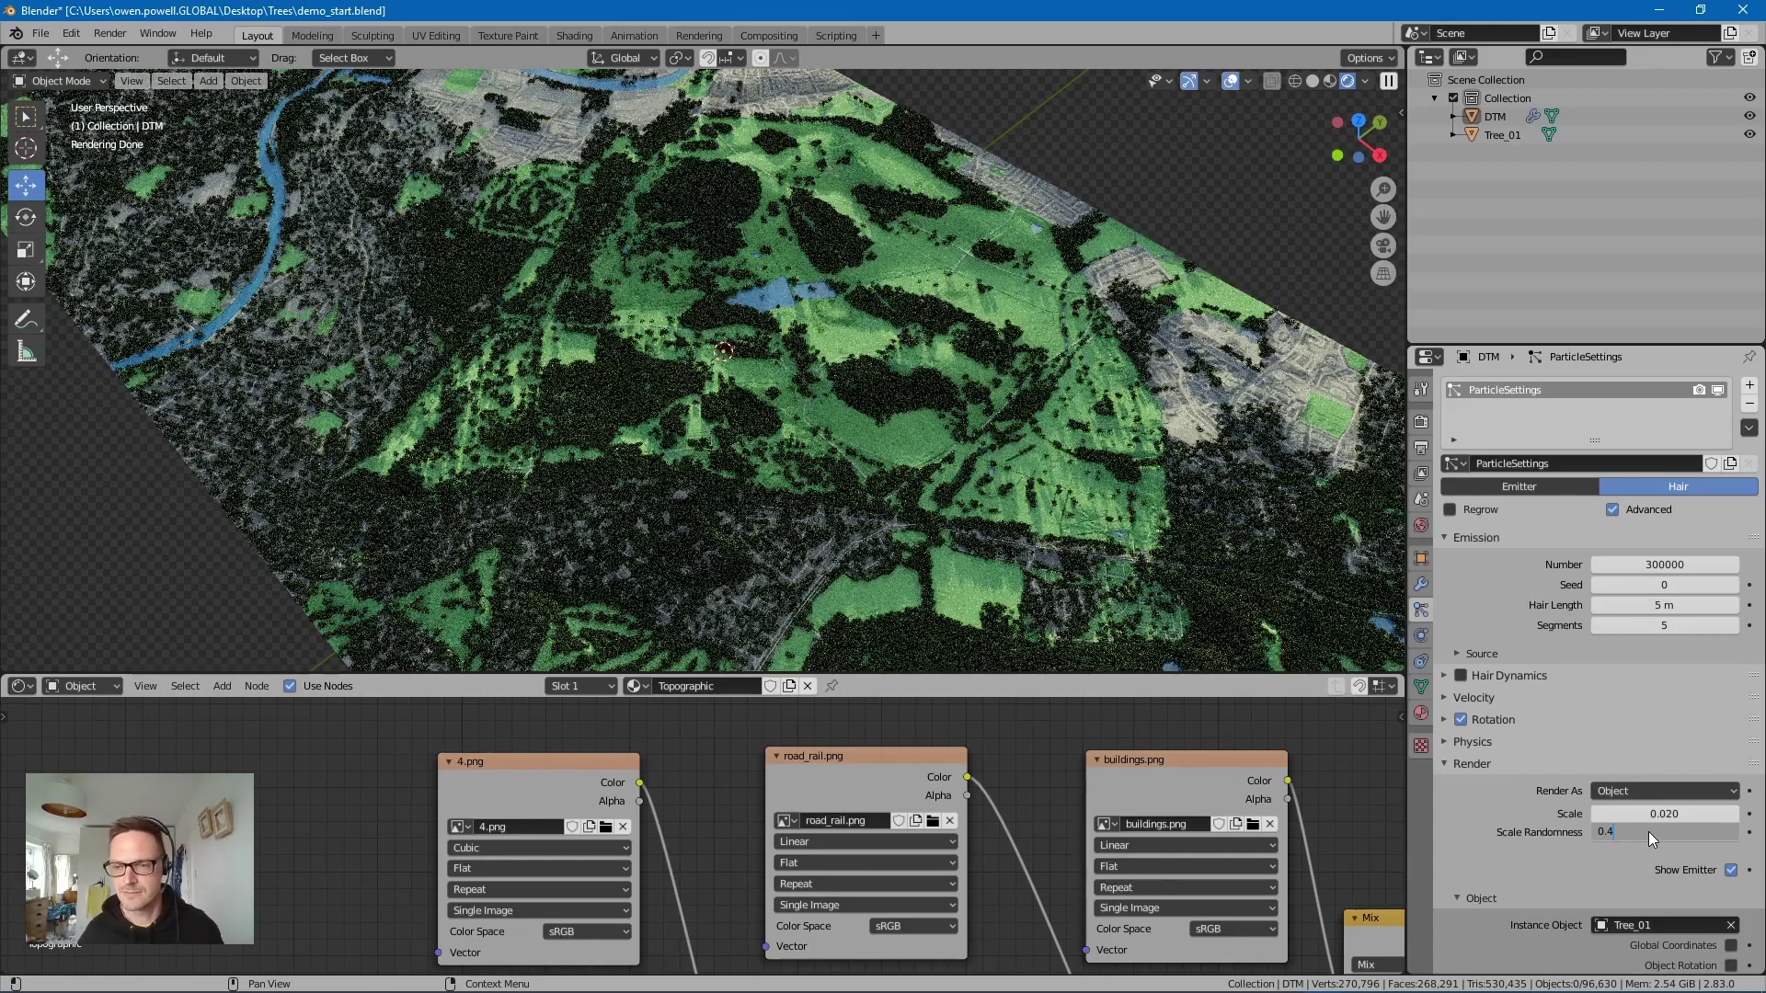
key("Return")
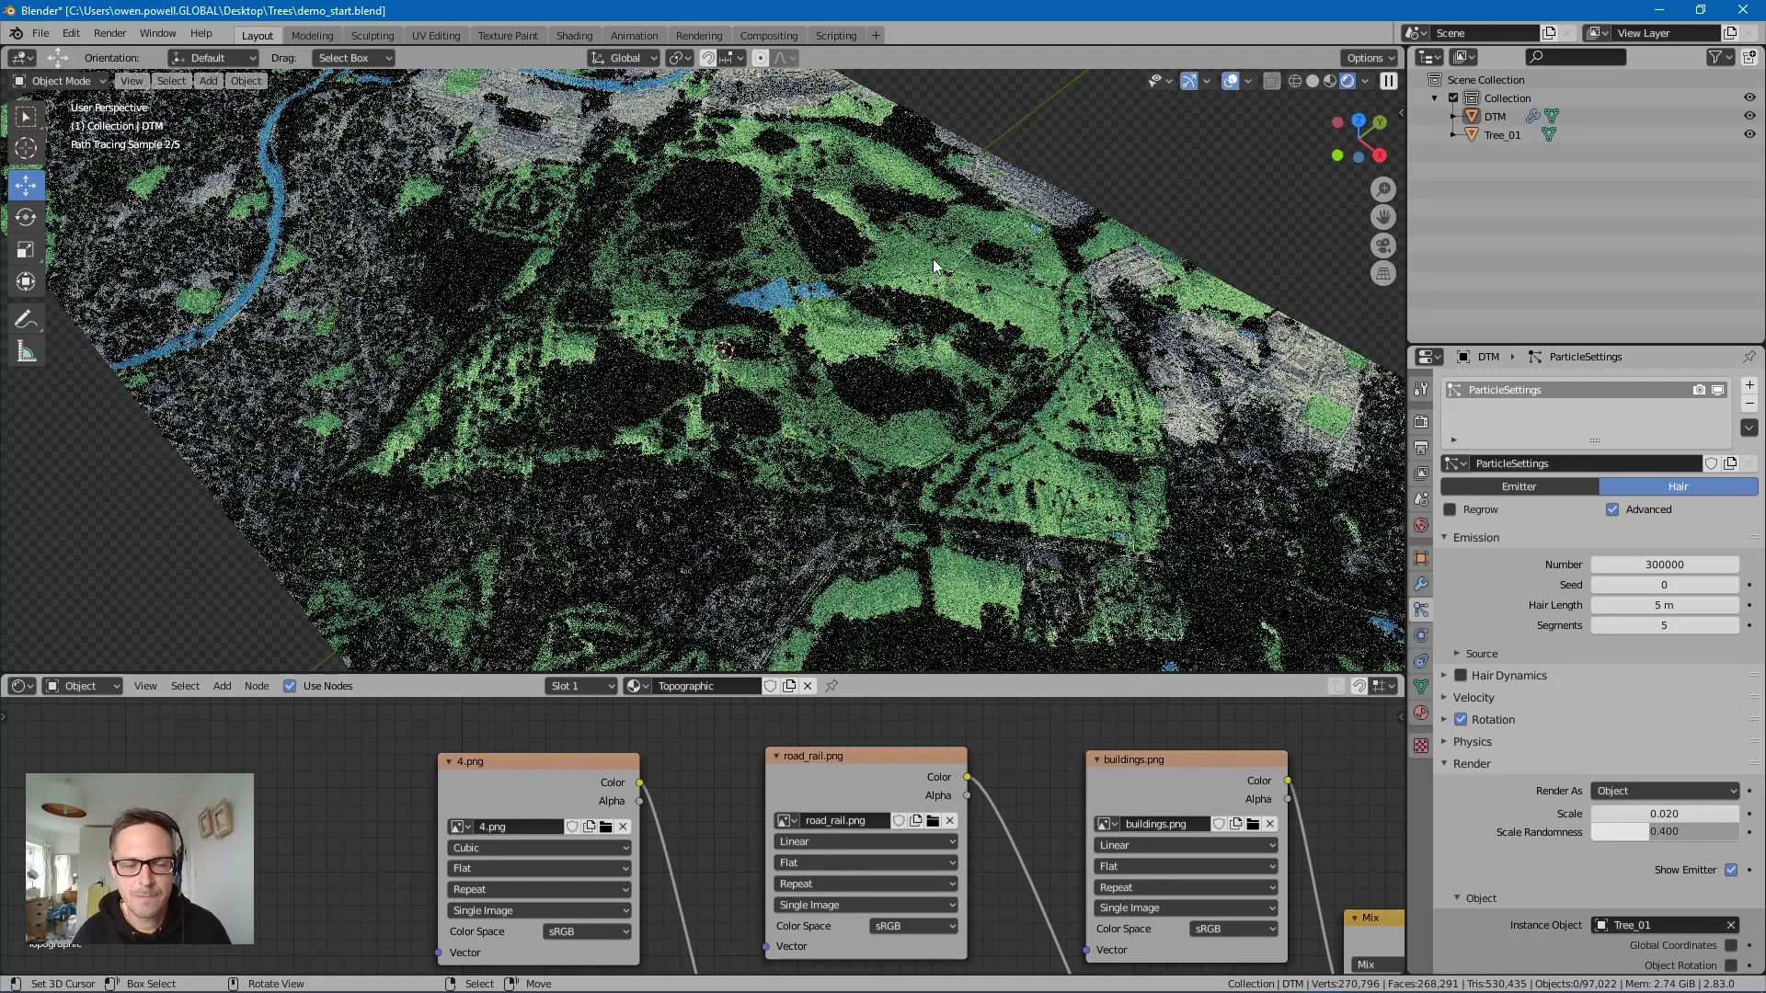
Step: Delete the image texture node from Tree_01's material
left_click(1508, 137)
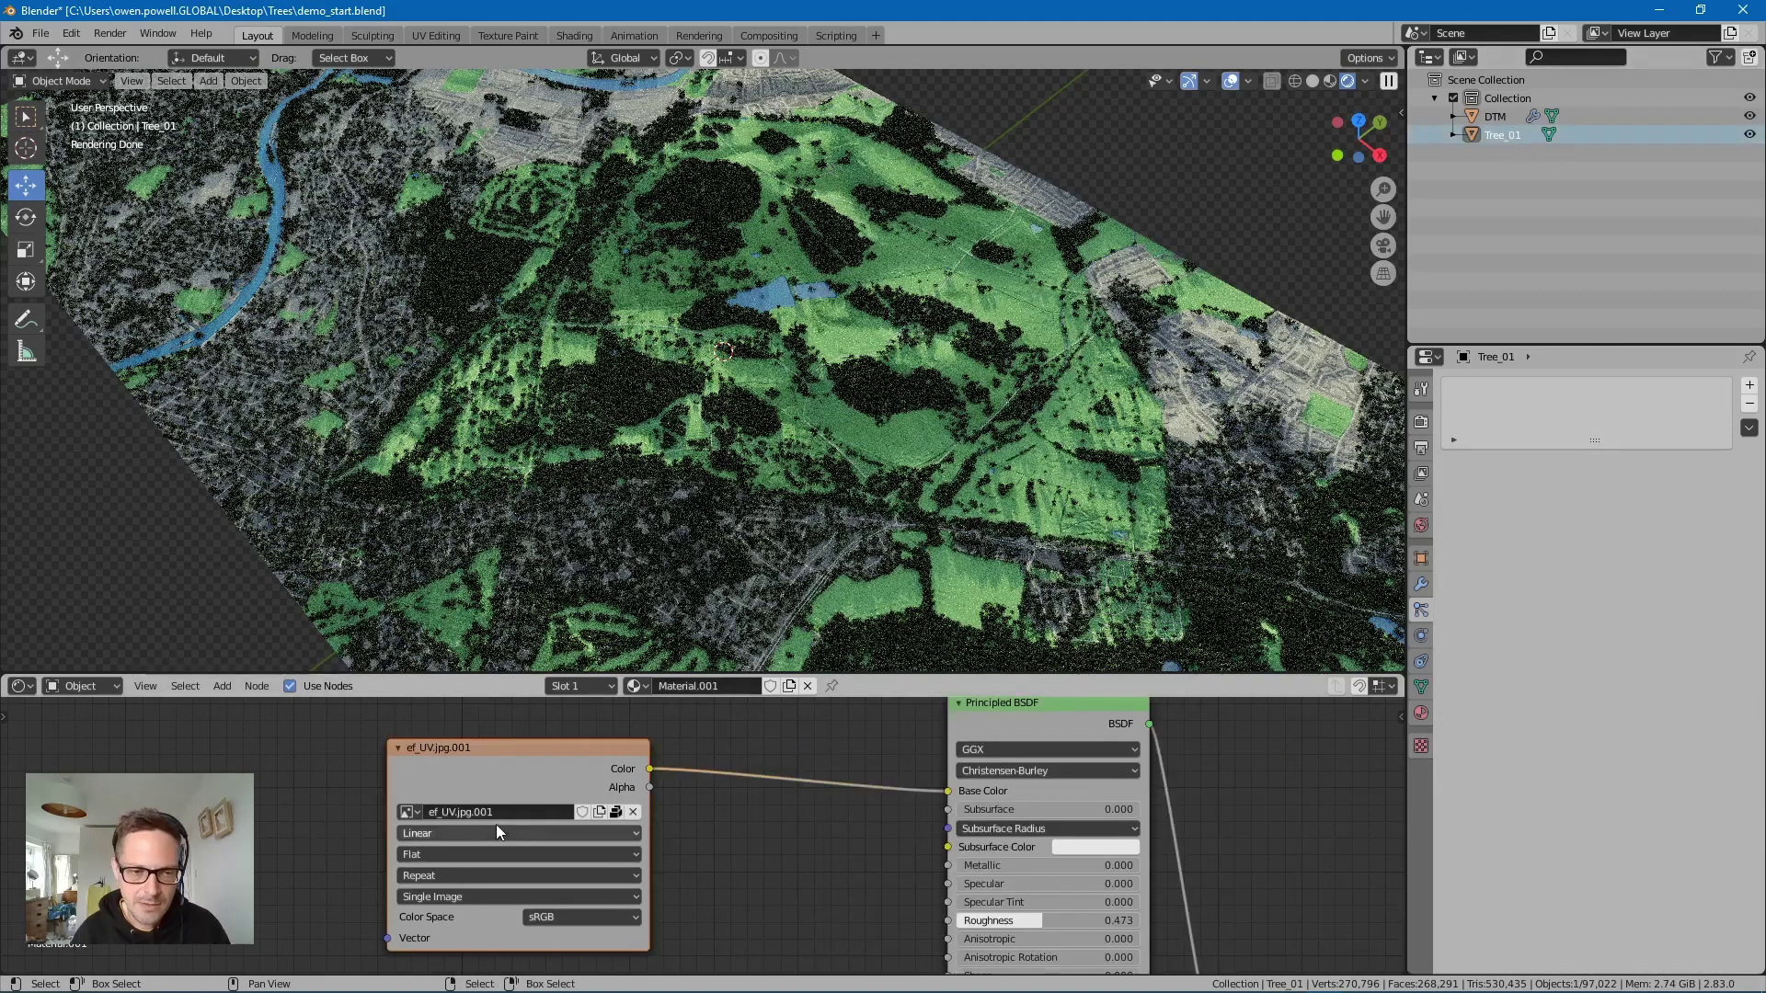
scroll(929, 837, "down", 3)
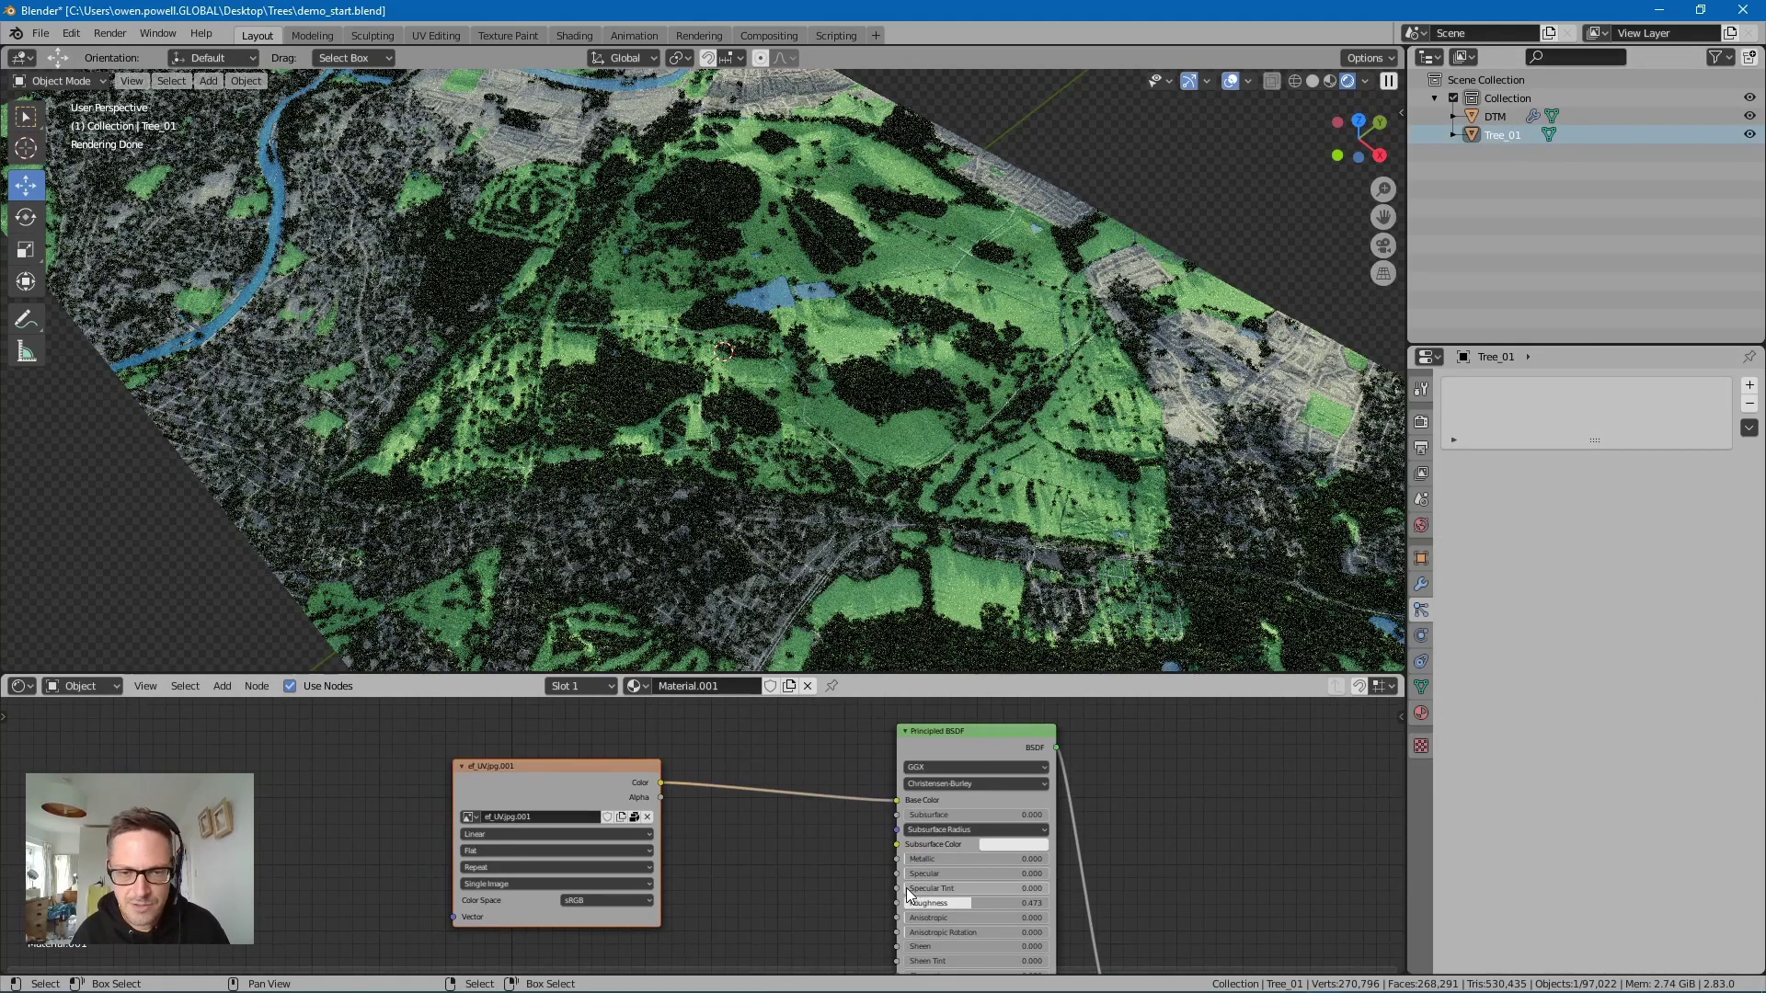
middle_click_drag(740, 846, 969, 851)
scroll(918, 853, "up", 3)
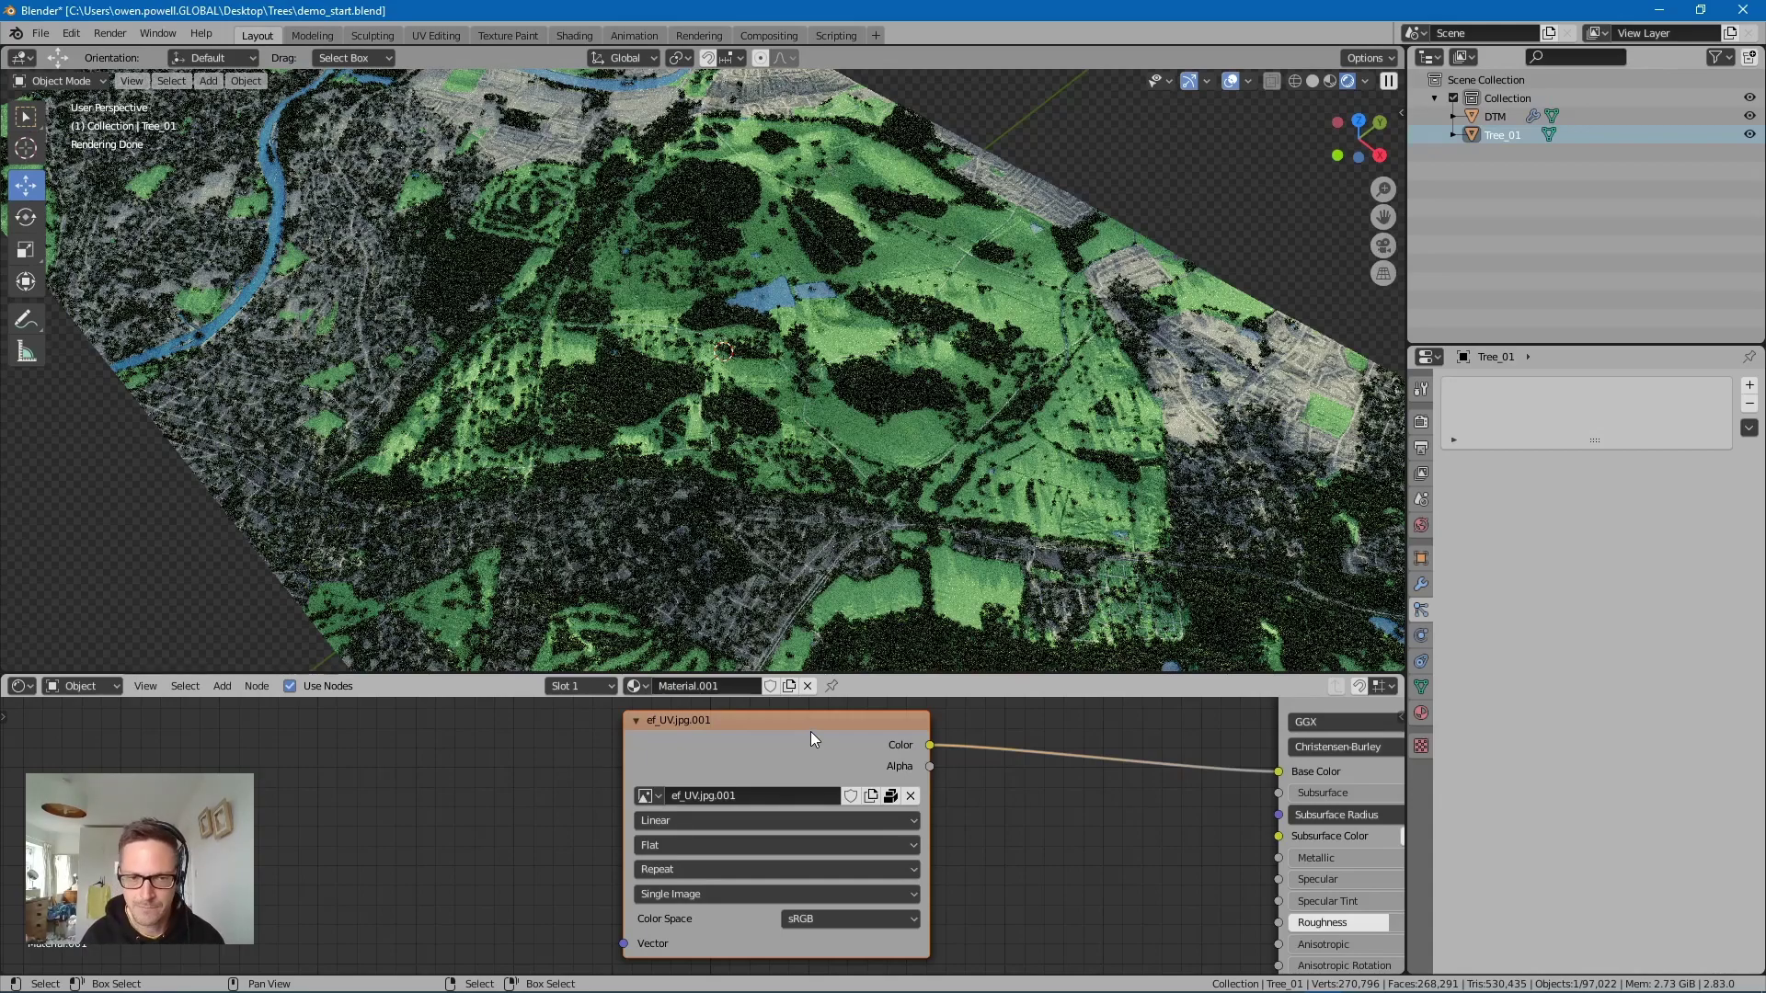
key("x")
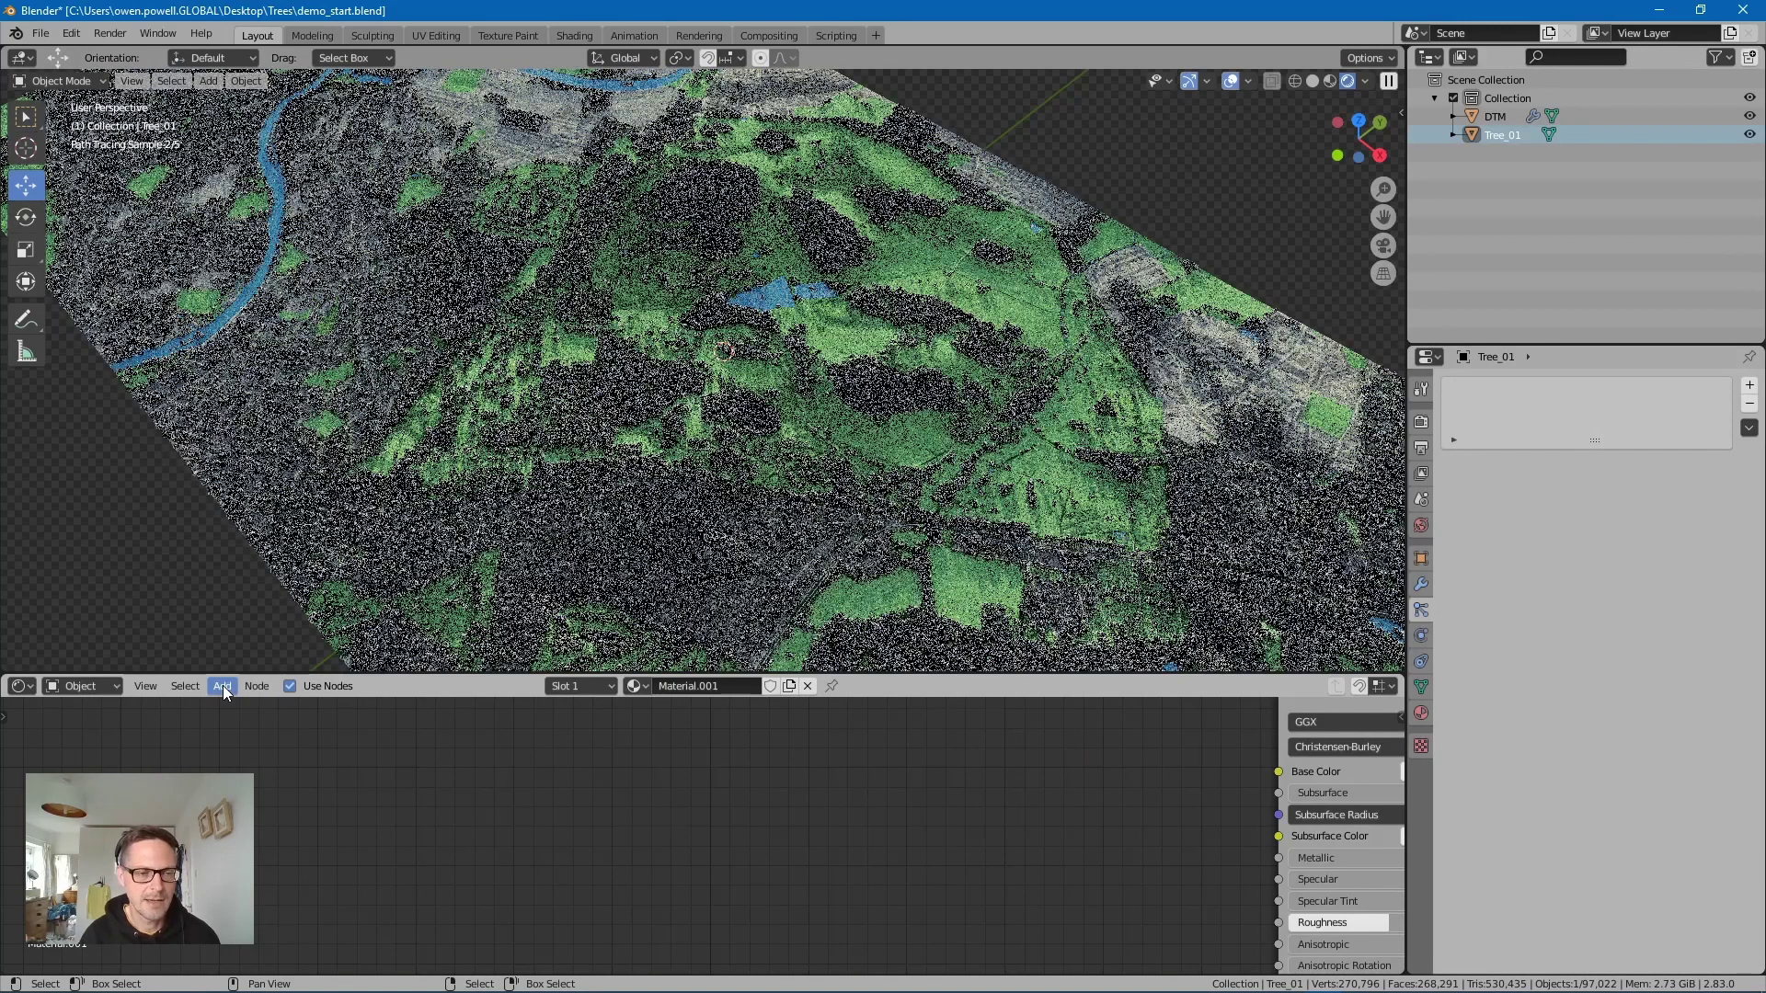
Step: Add a ColorRamp node beside the Principled BSDF
left_click(223, 686)
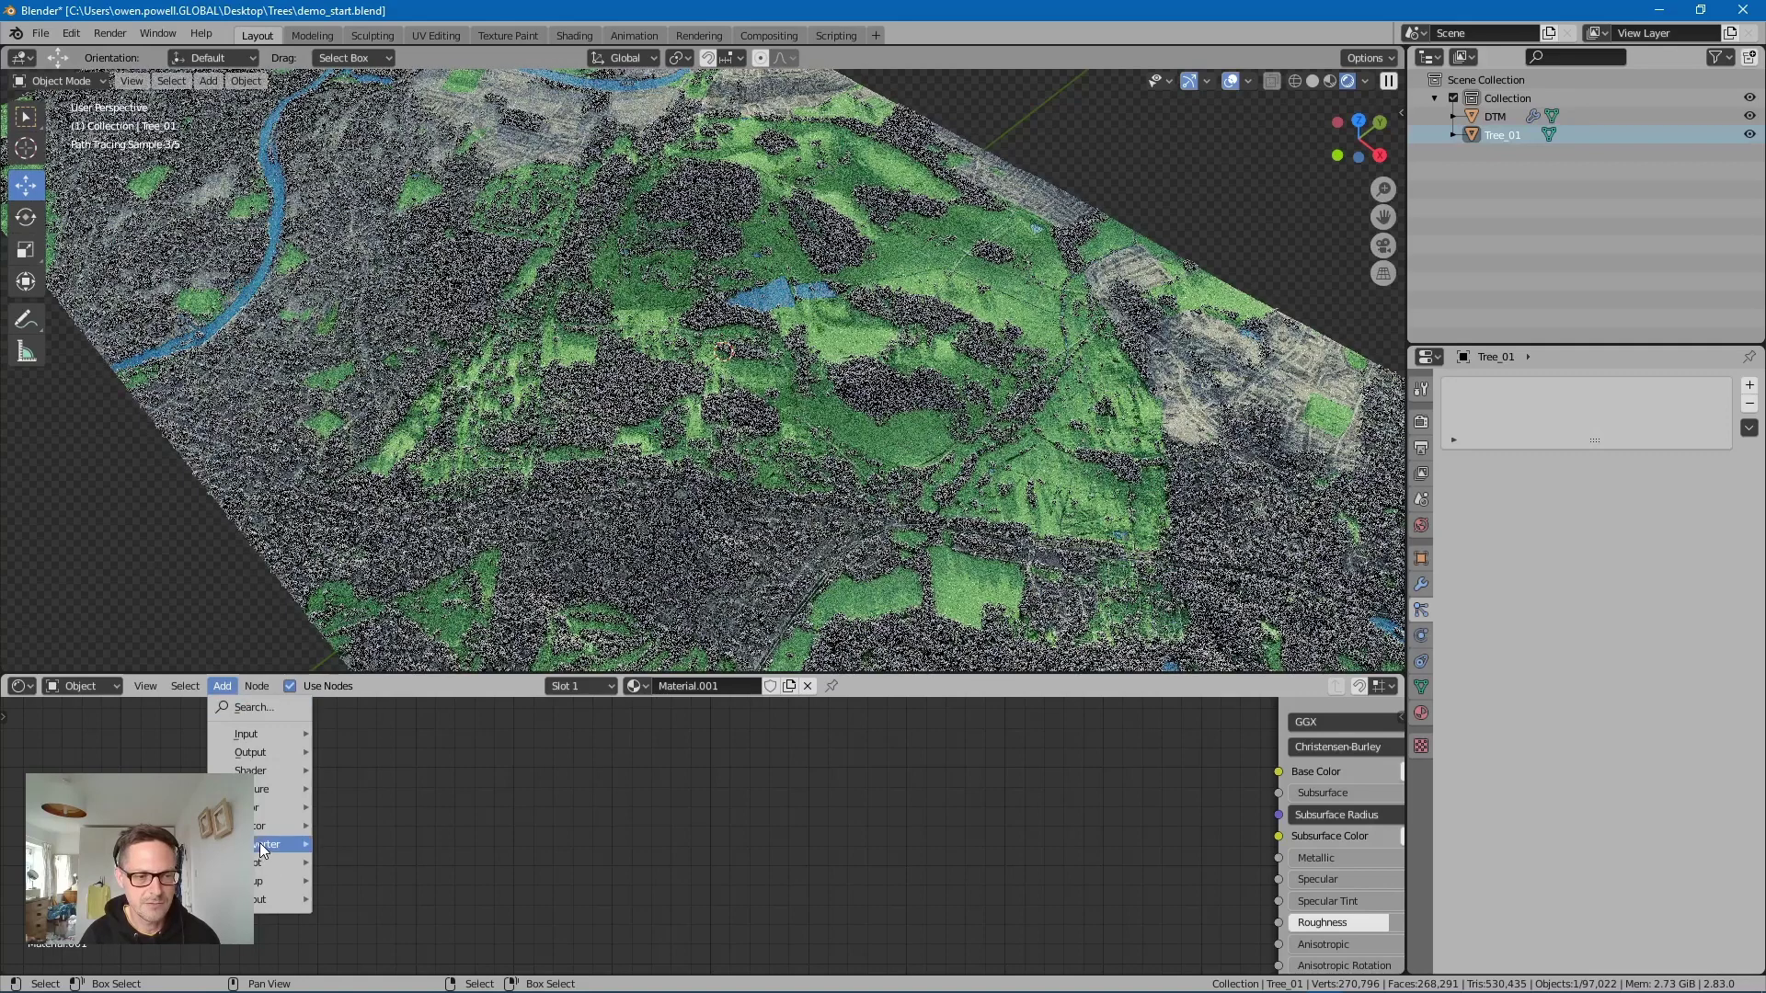
mouse_move(265, 844)
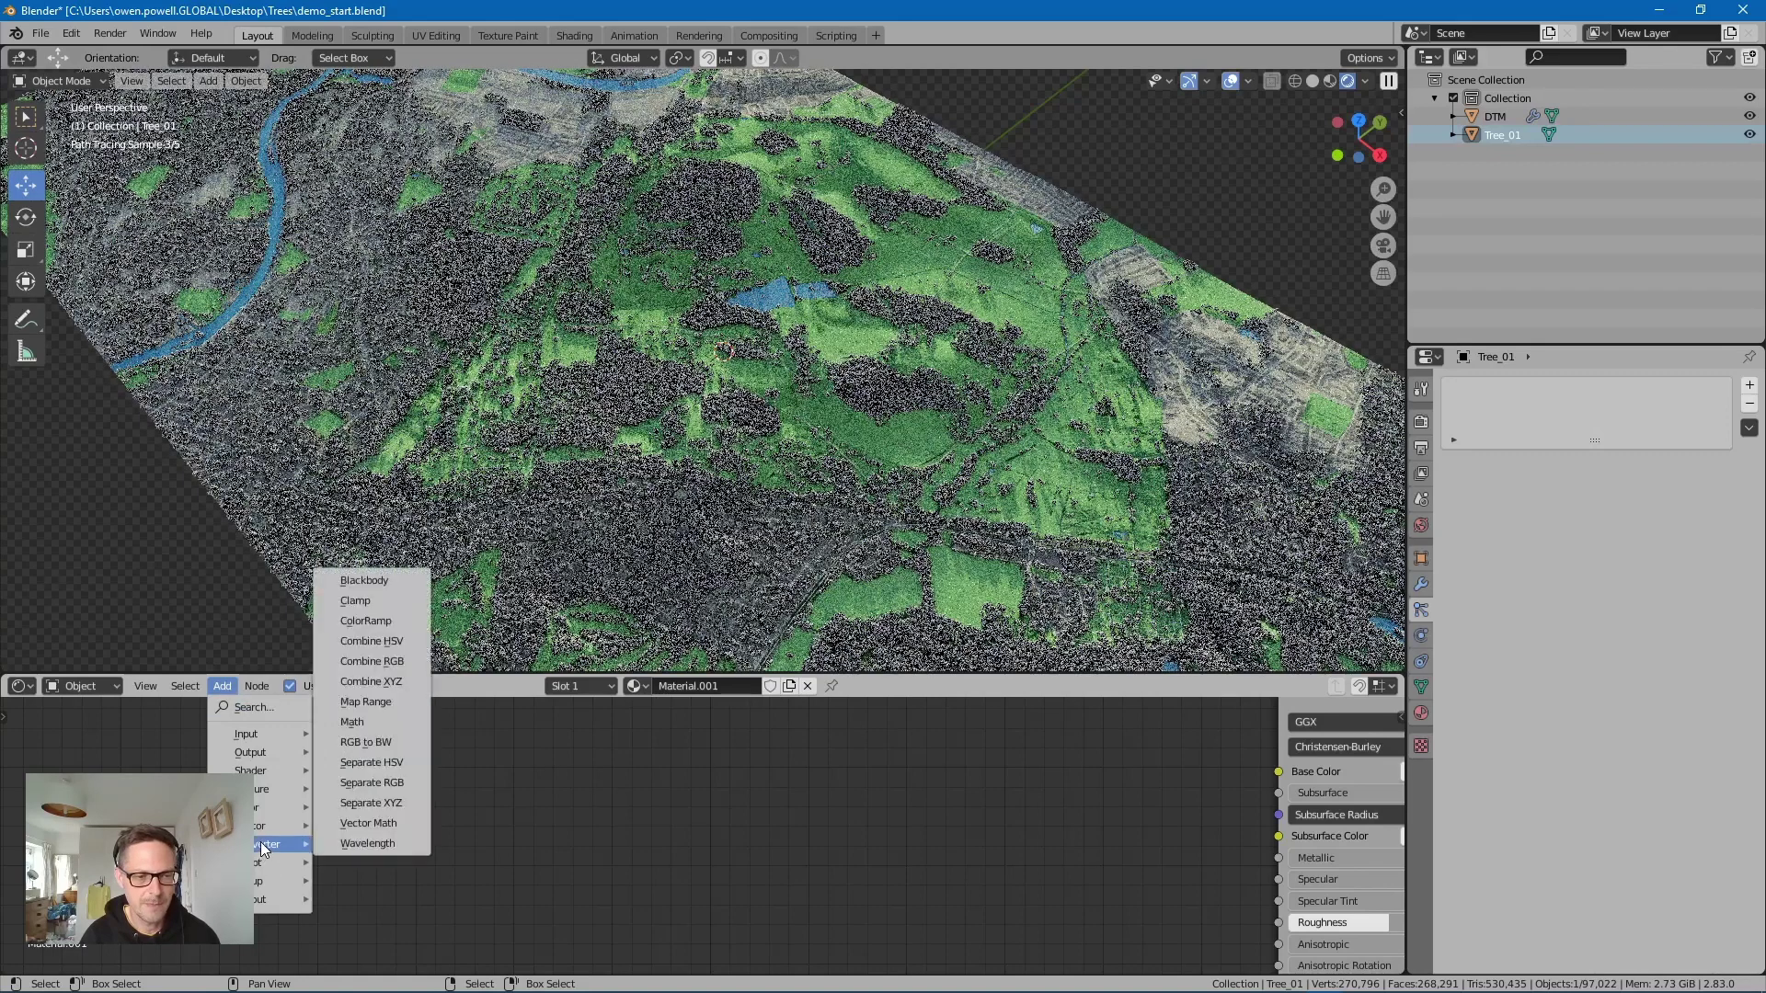
left_click(376, 622)
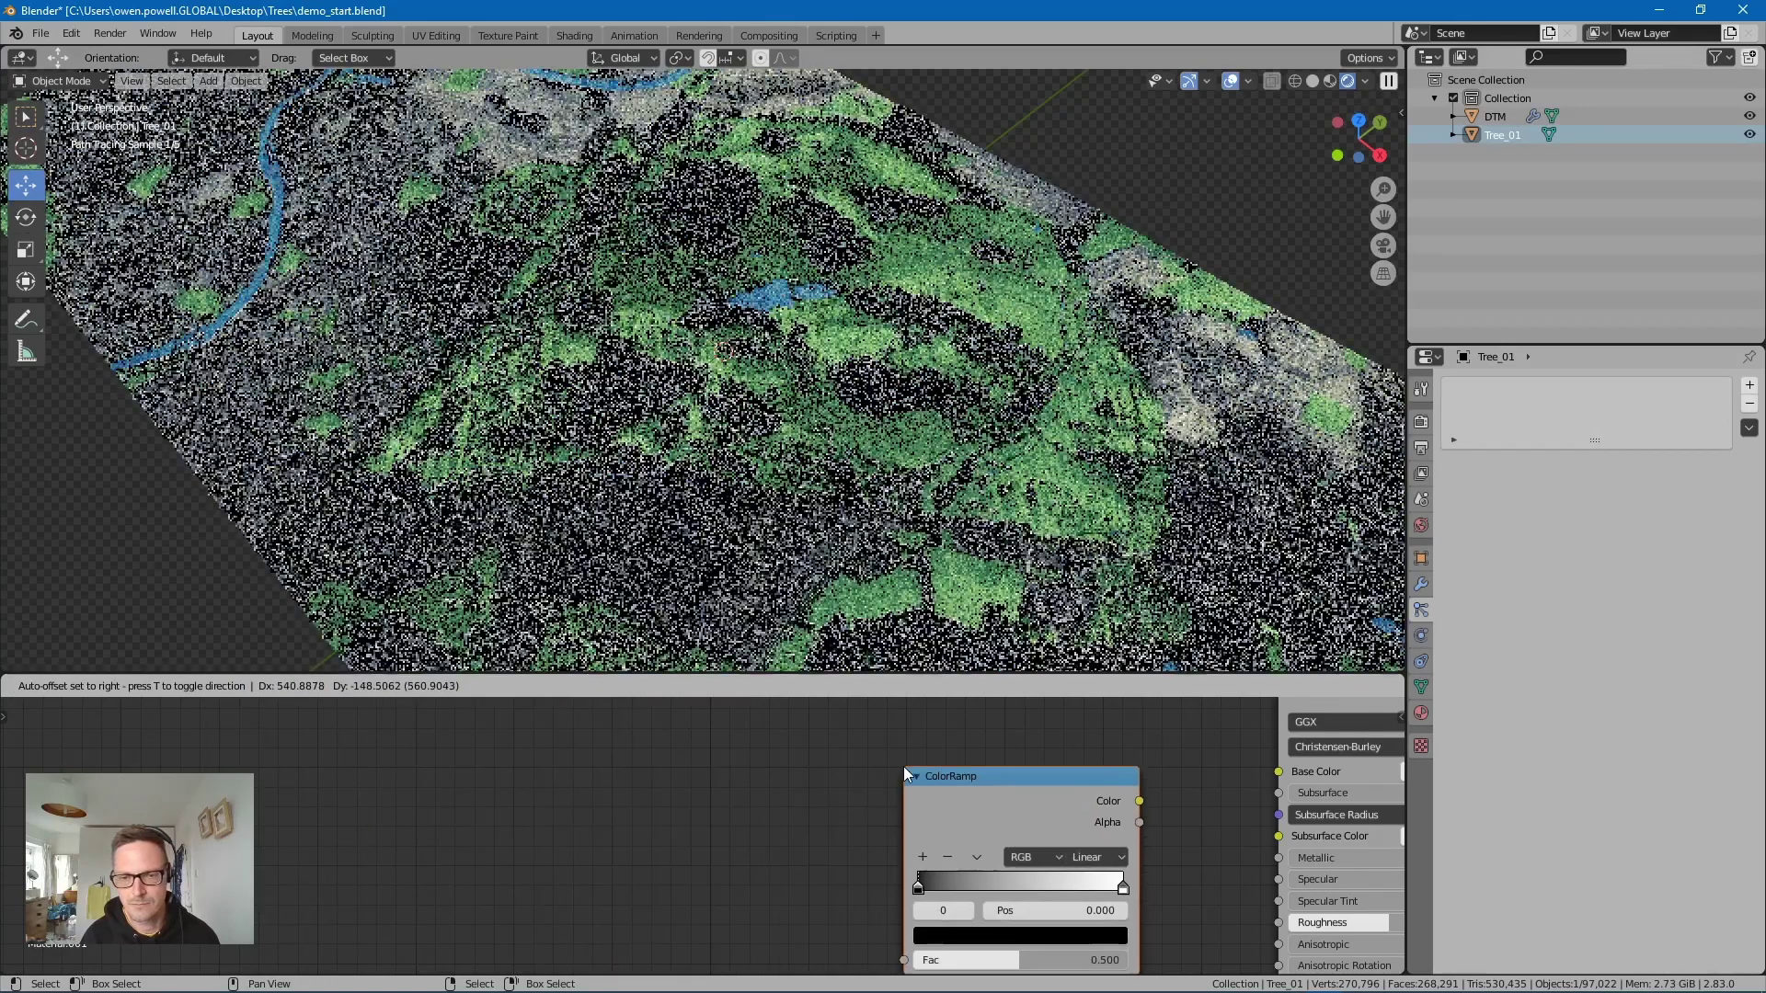
left_click(1115, 836)
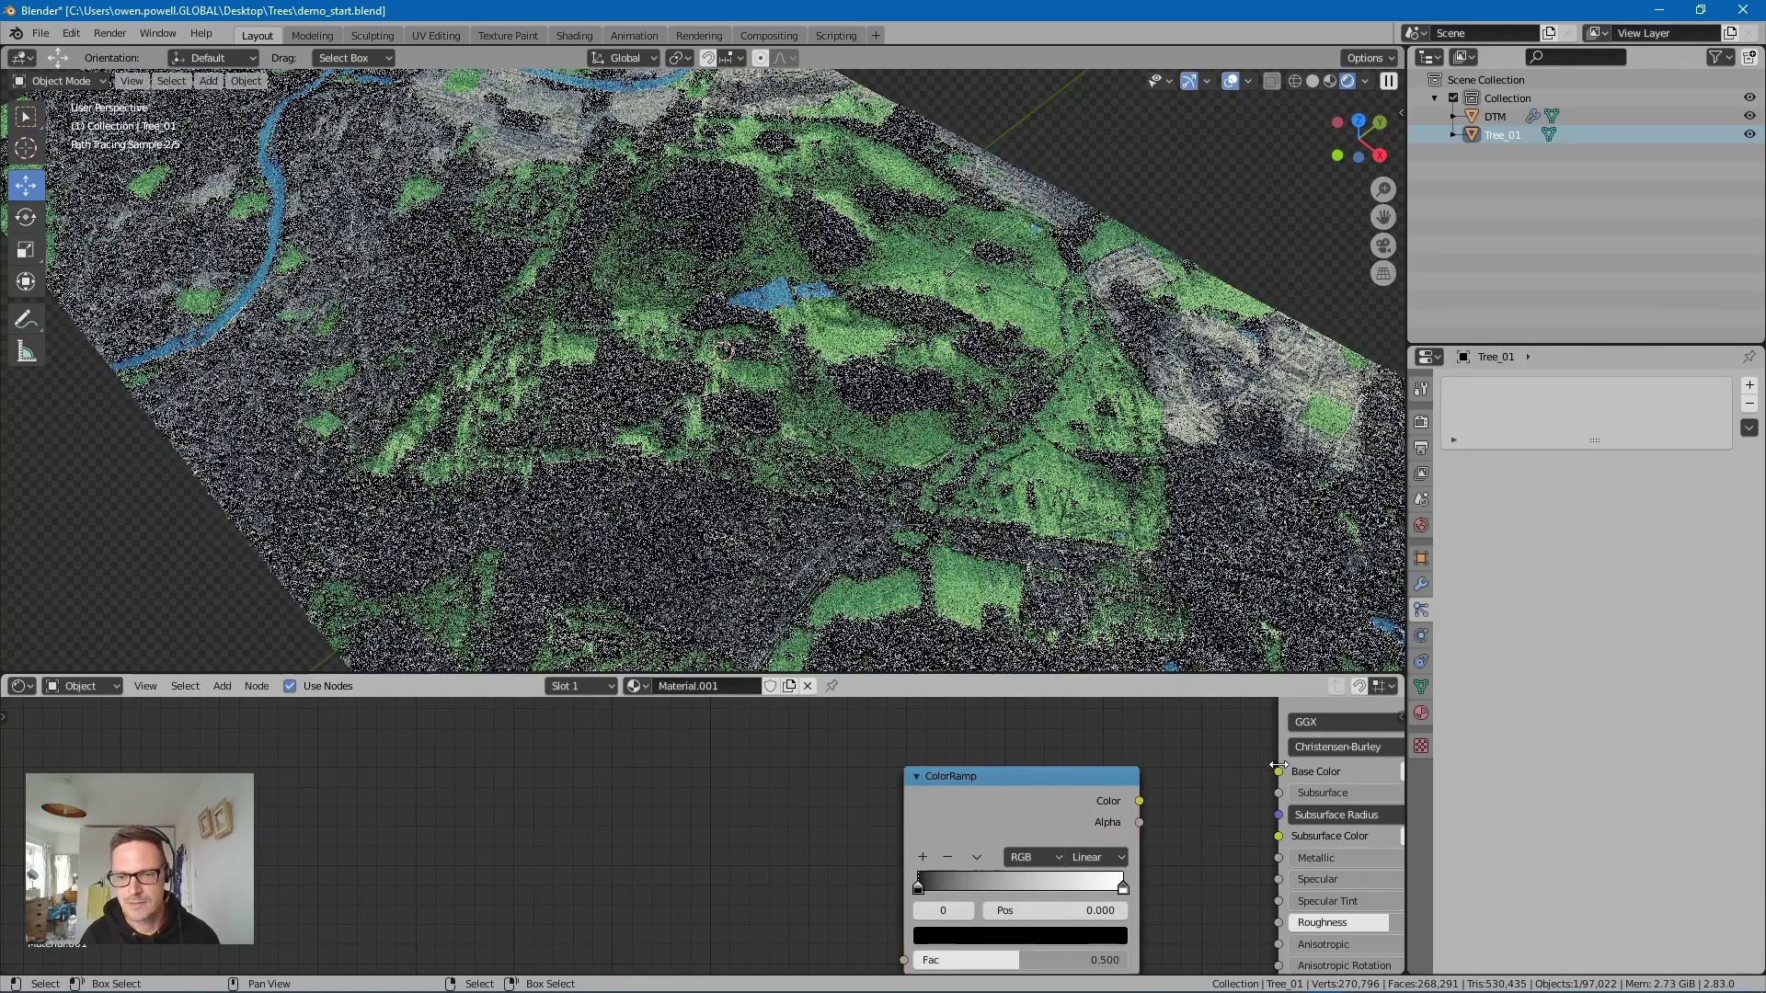
Step: Connect ColorRamp Color to Base Color and set interpolation to Constant
left_click_drag(1279, 770, 1076, 892)
left_click(1109, 856)
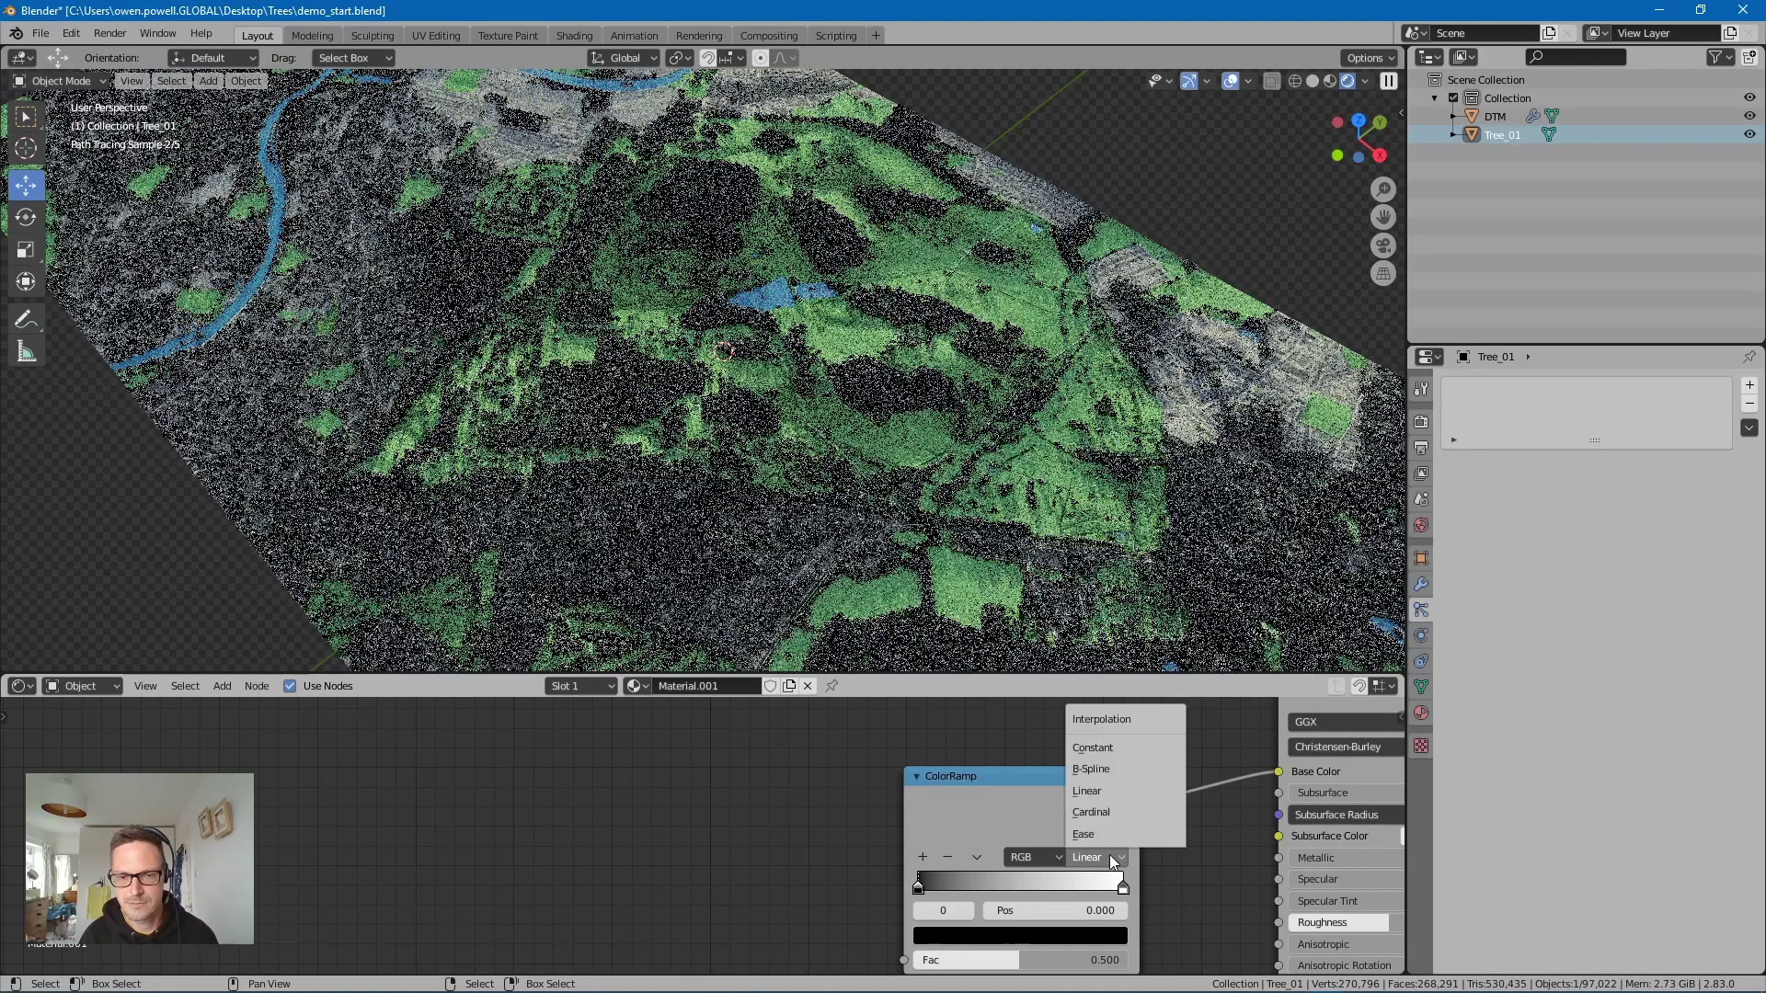
left_click(1103, 750)
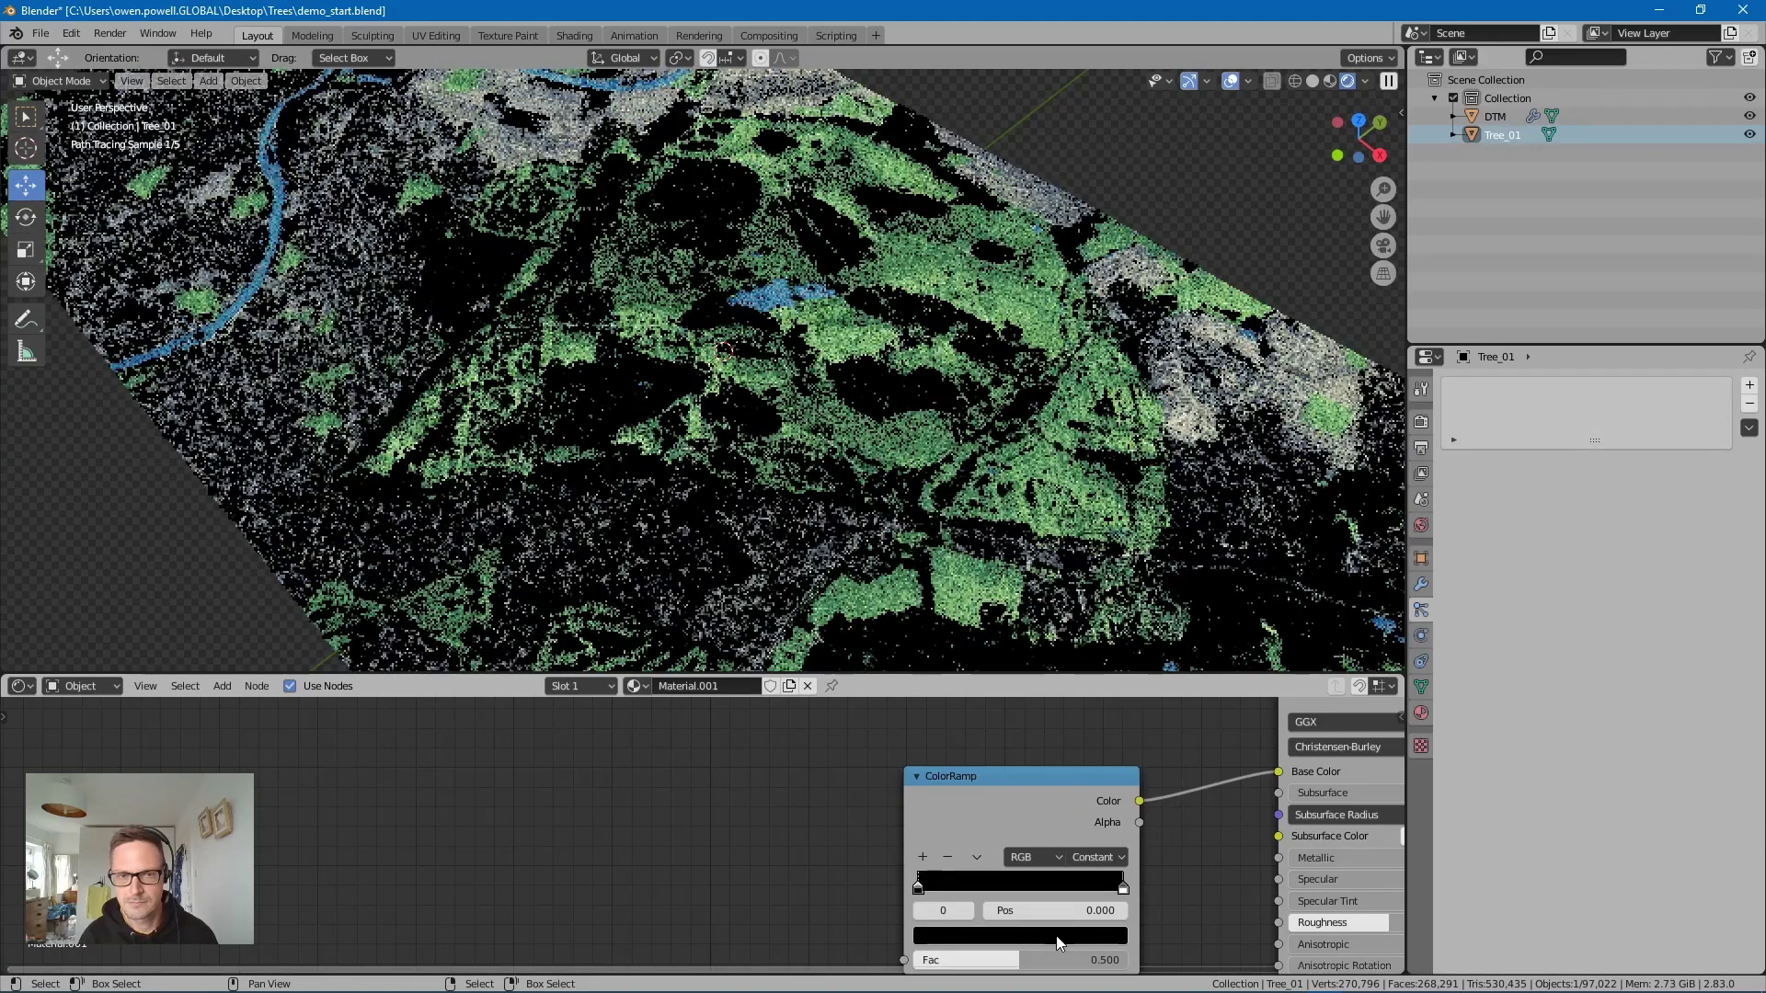
Step: Color the ColorRamp's first stop a saturated green at brightness 0.568
left_click(1057, 937)
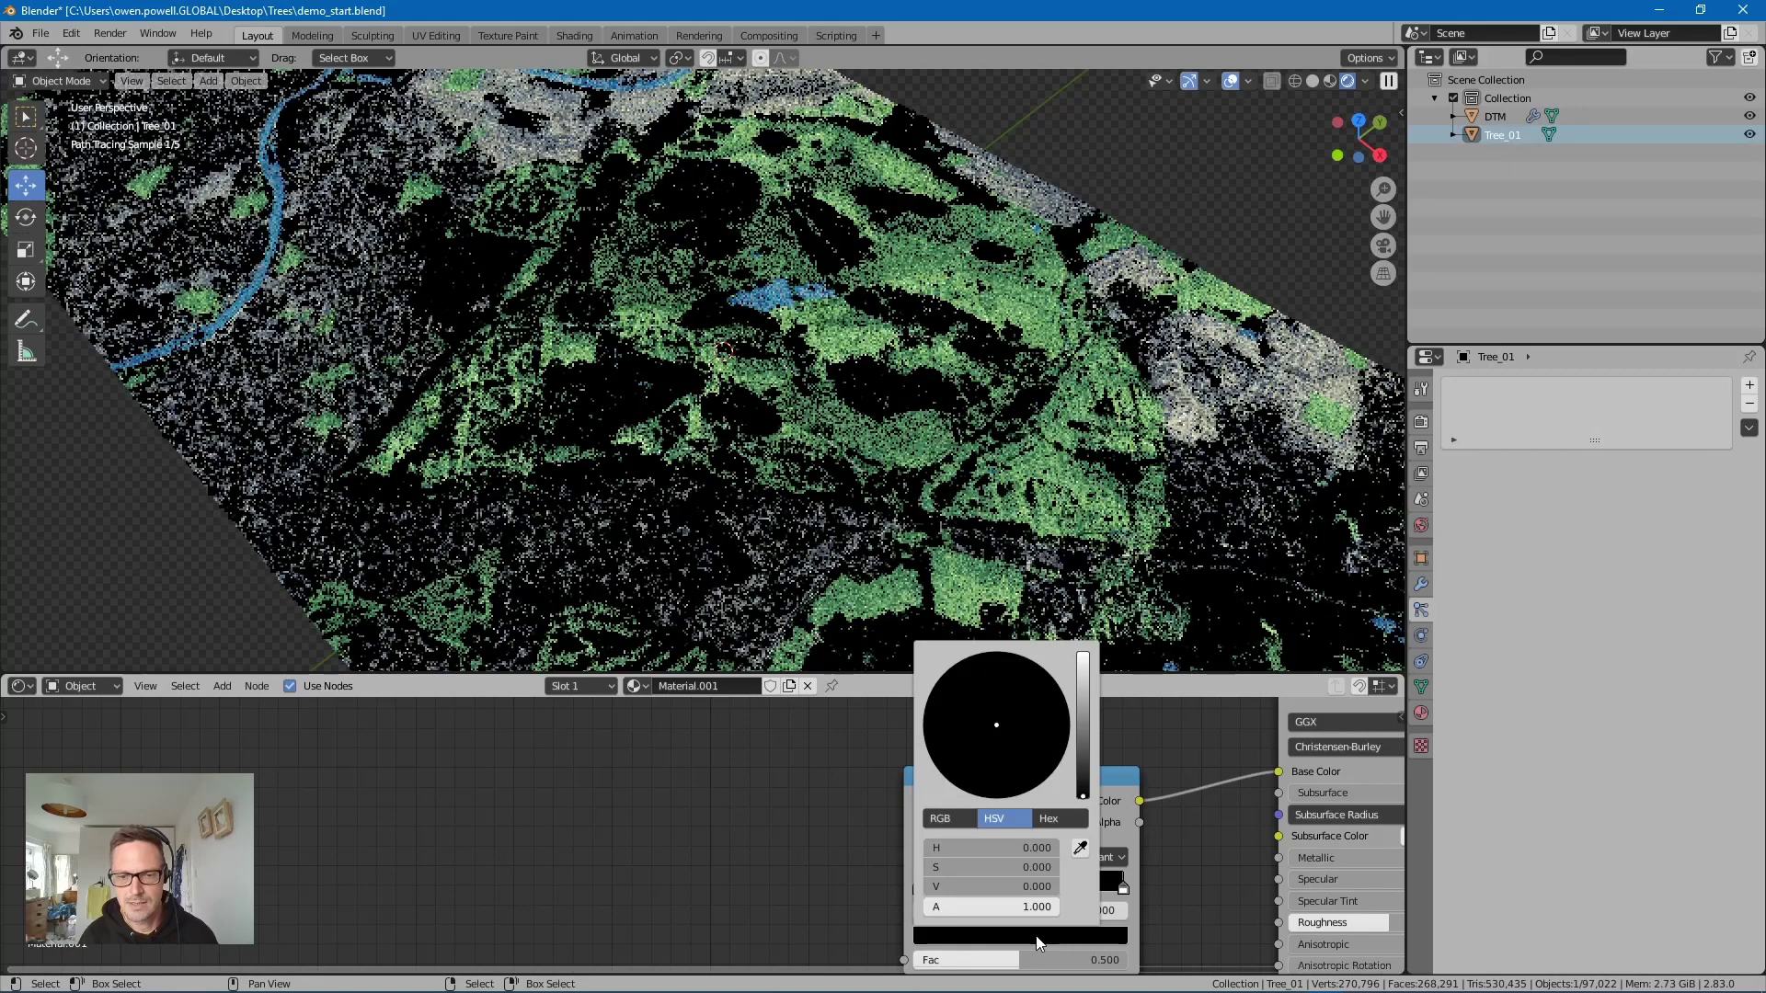
left_click(1081, 715)
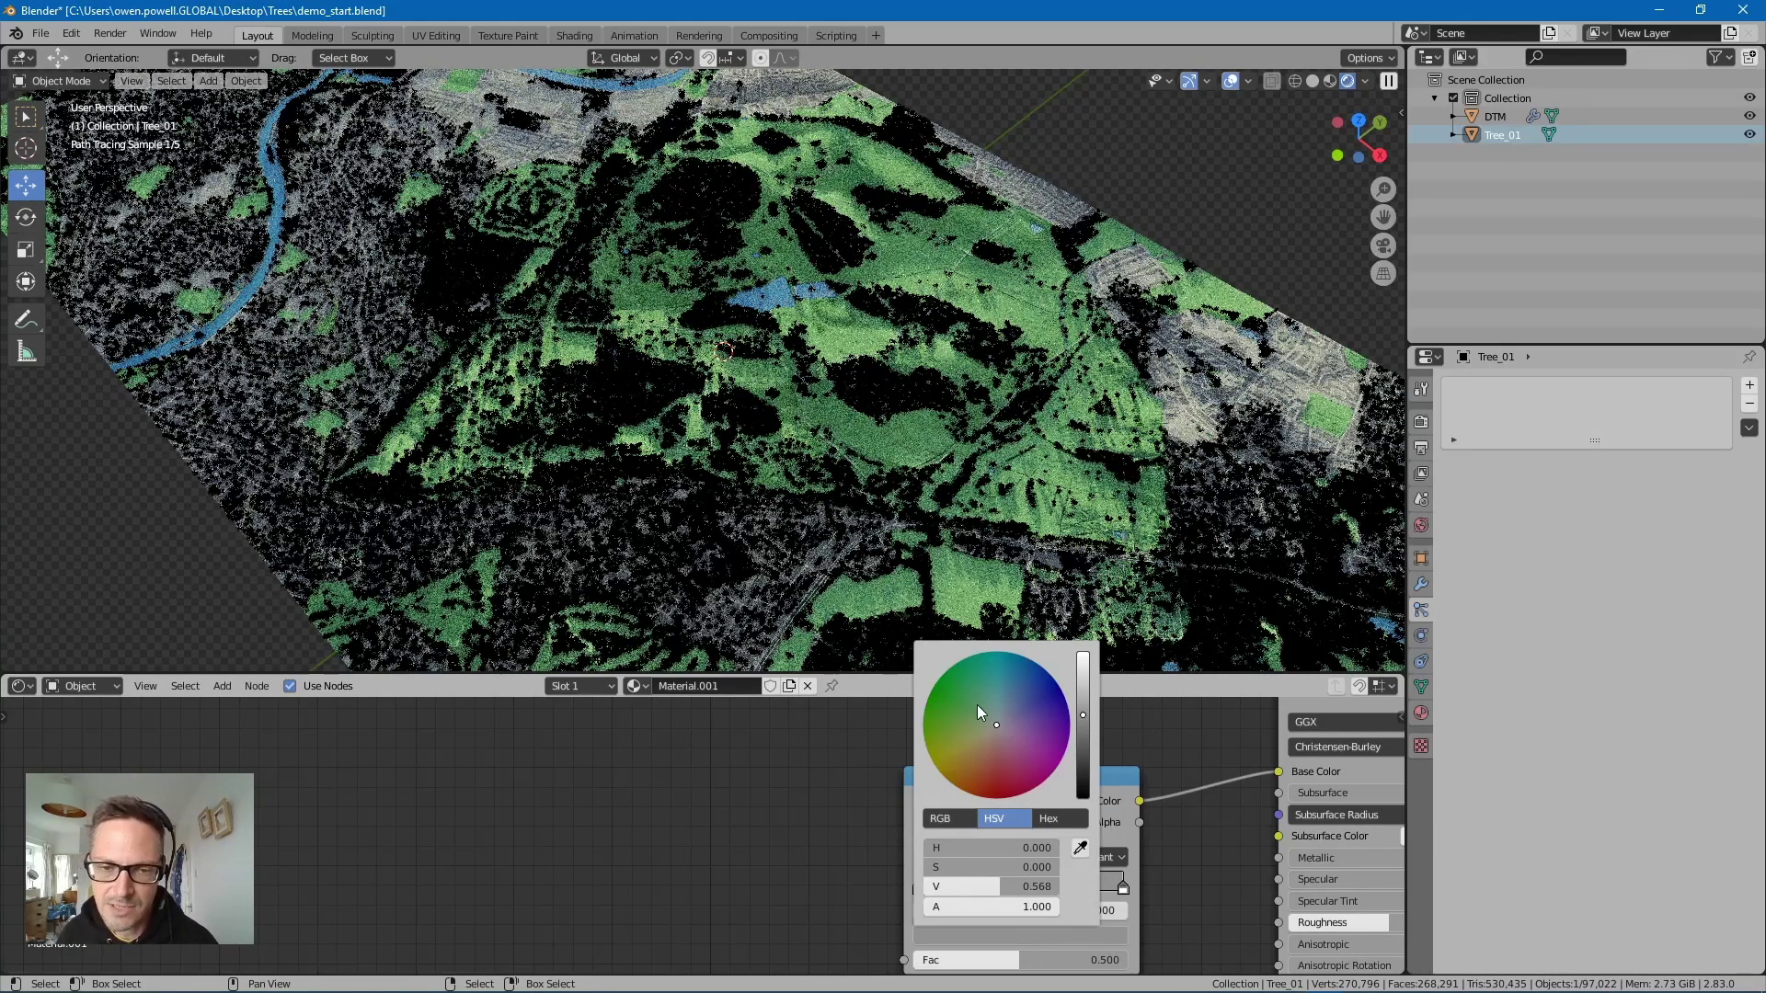
left_click(977, 705)
left_click(957, 698)
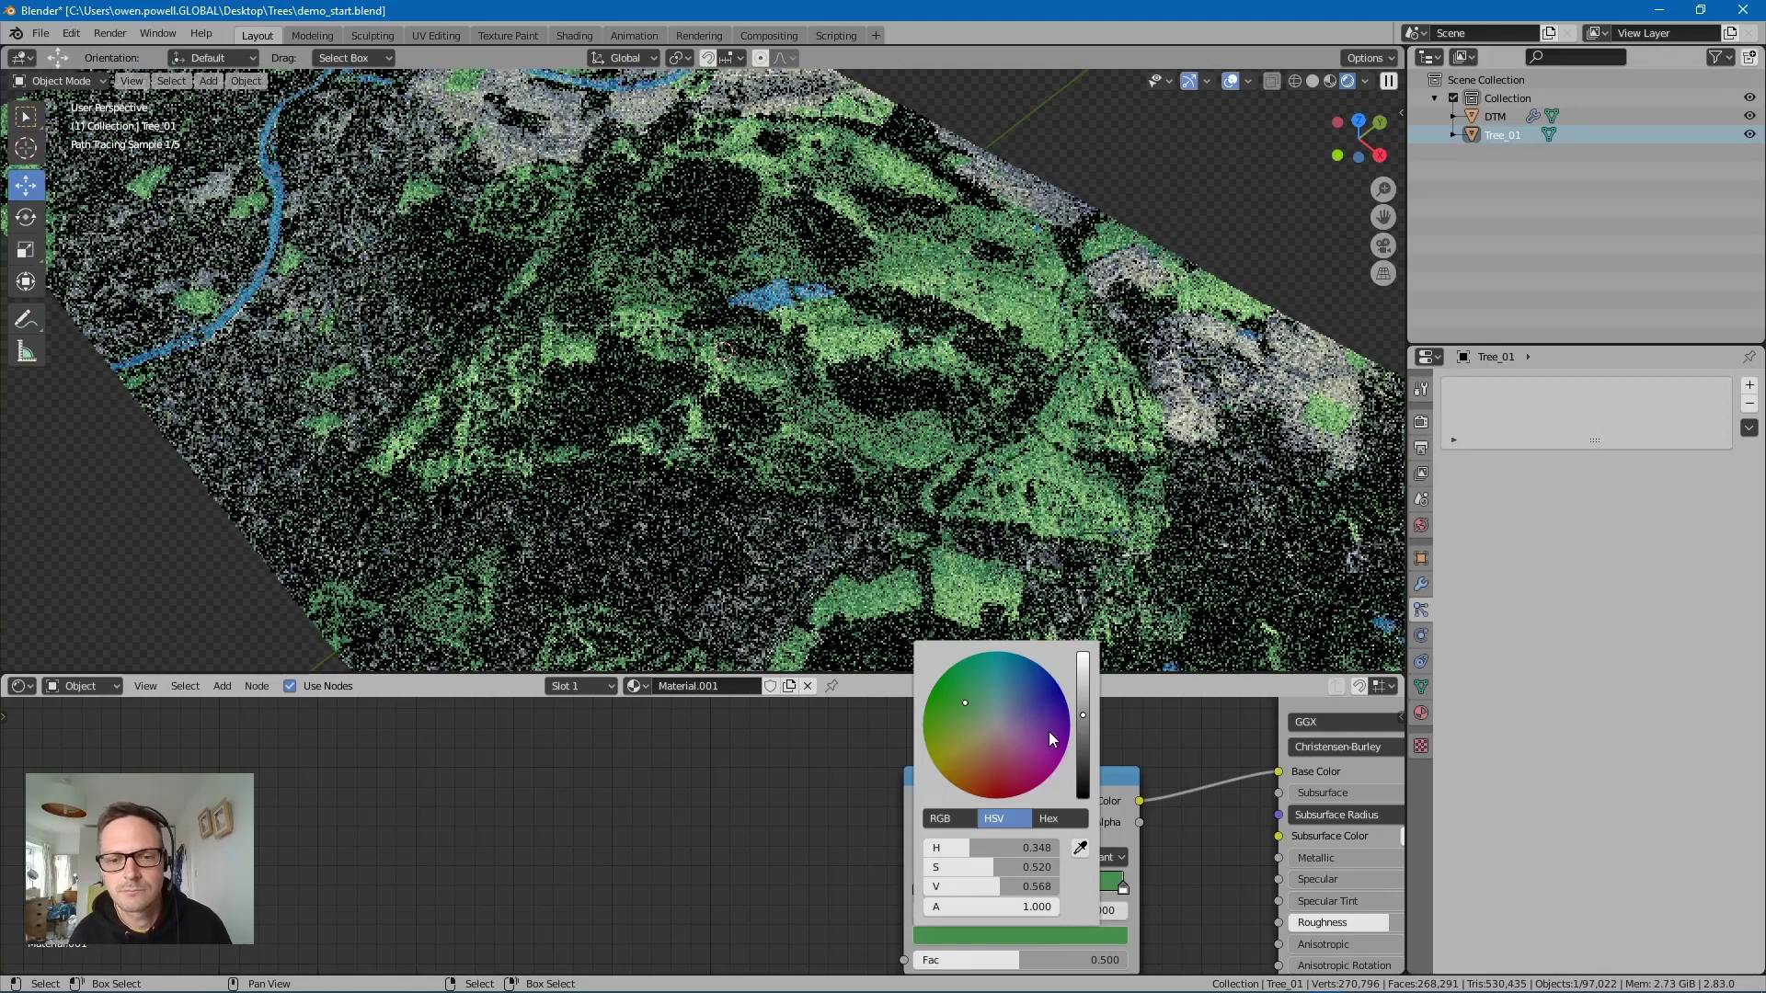
left_click(953, 695)
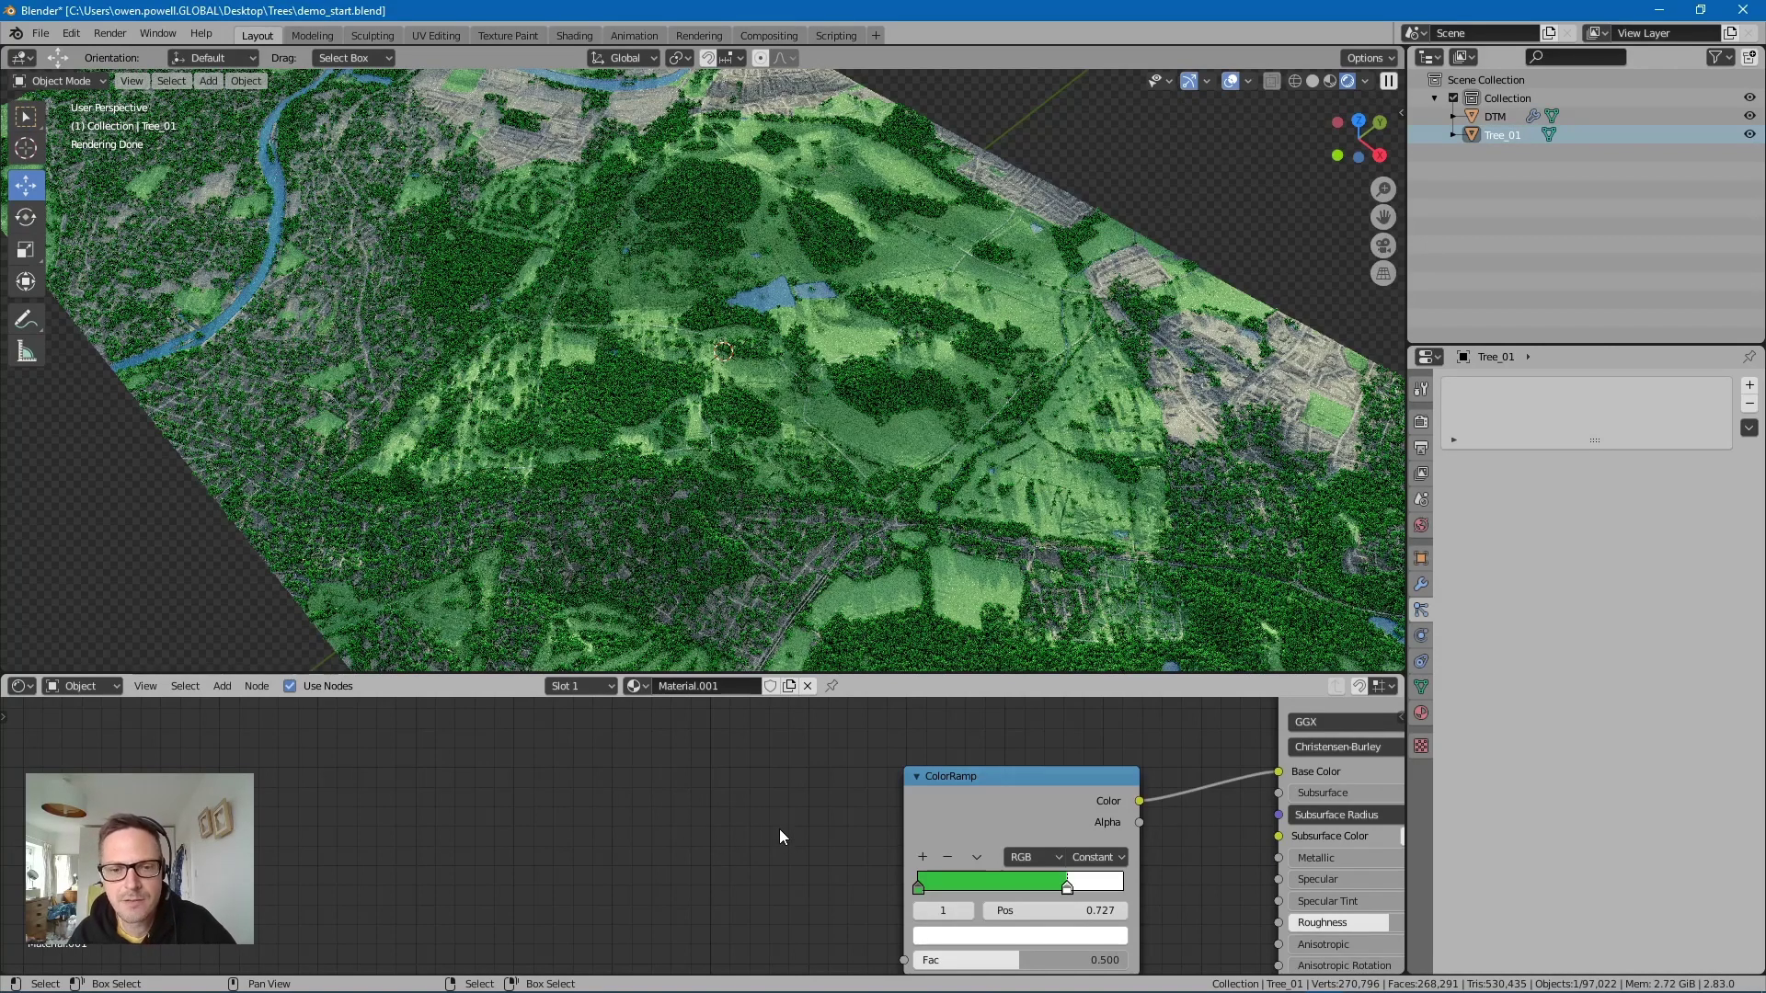
Step: Add an Object Info node left of the ColorRamp and link its Random output to Fac
left_click(223, 688)
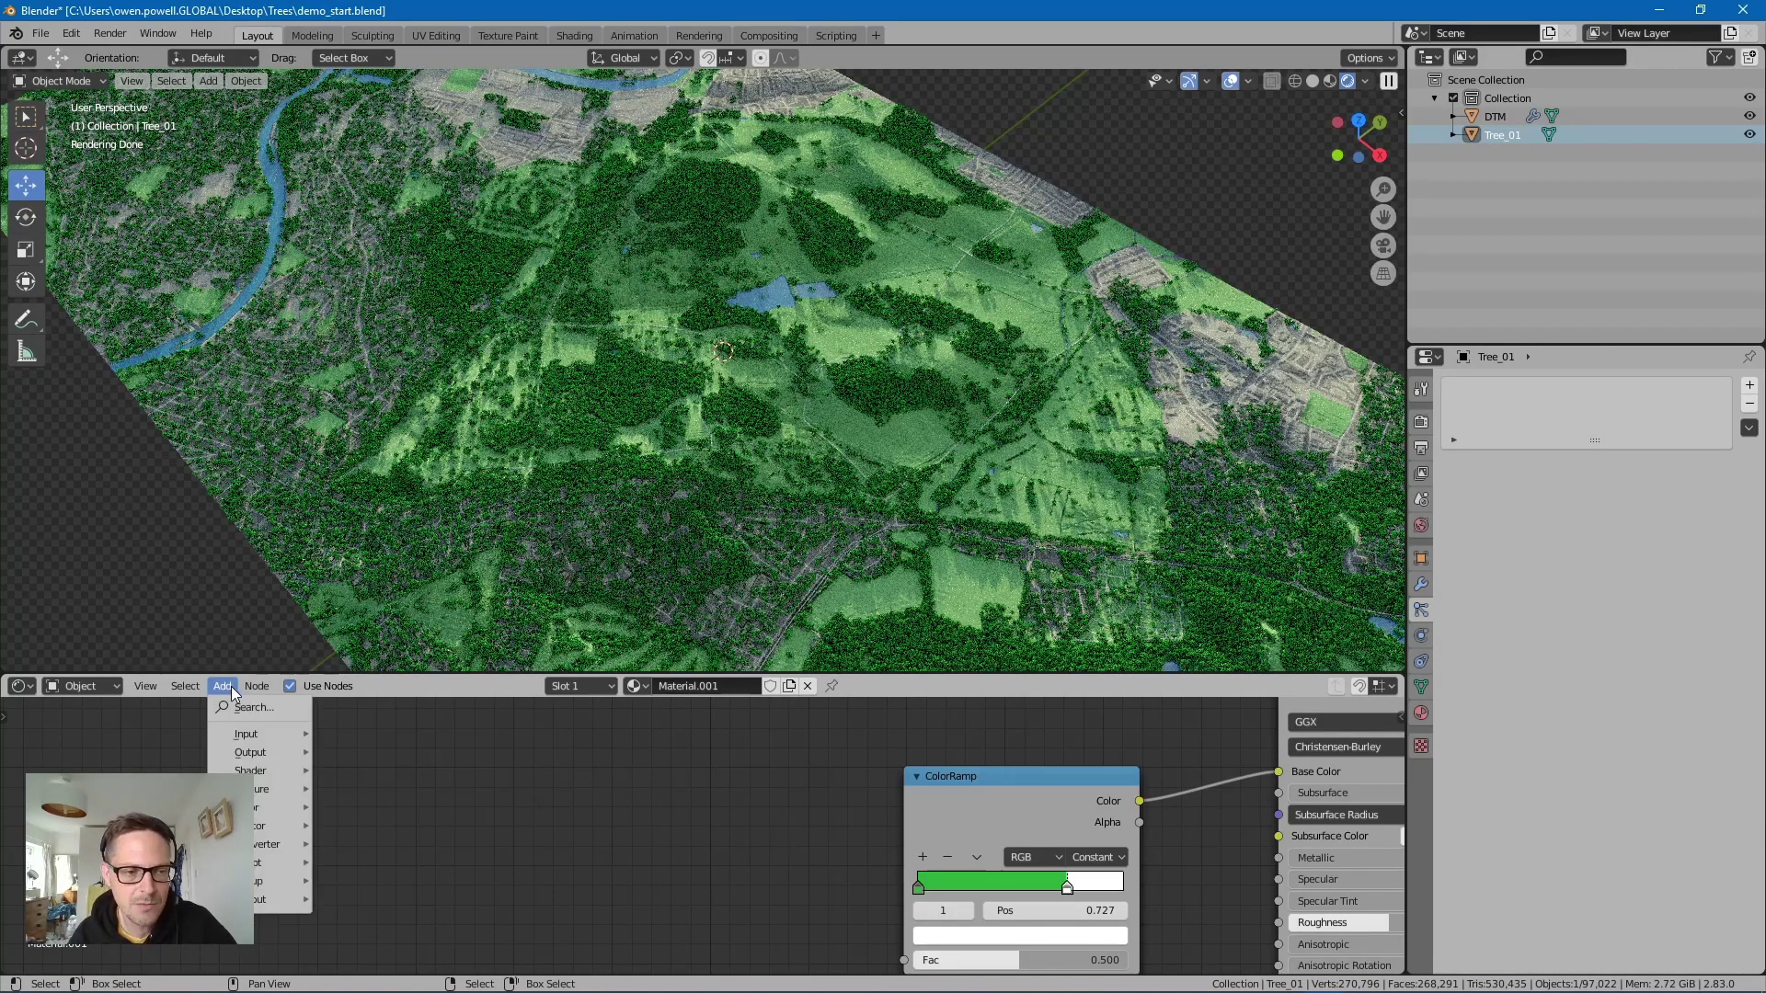
mouse_move(244, 734)
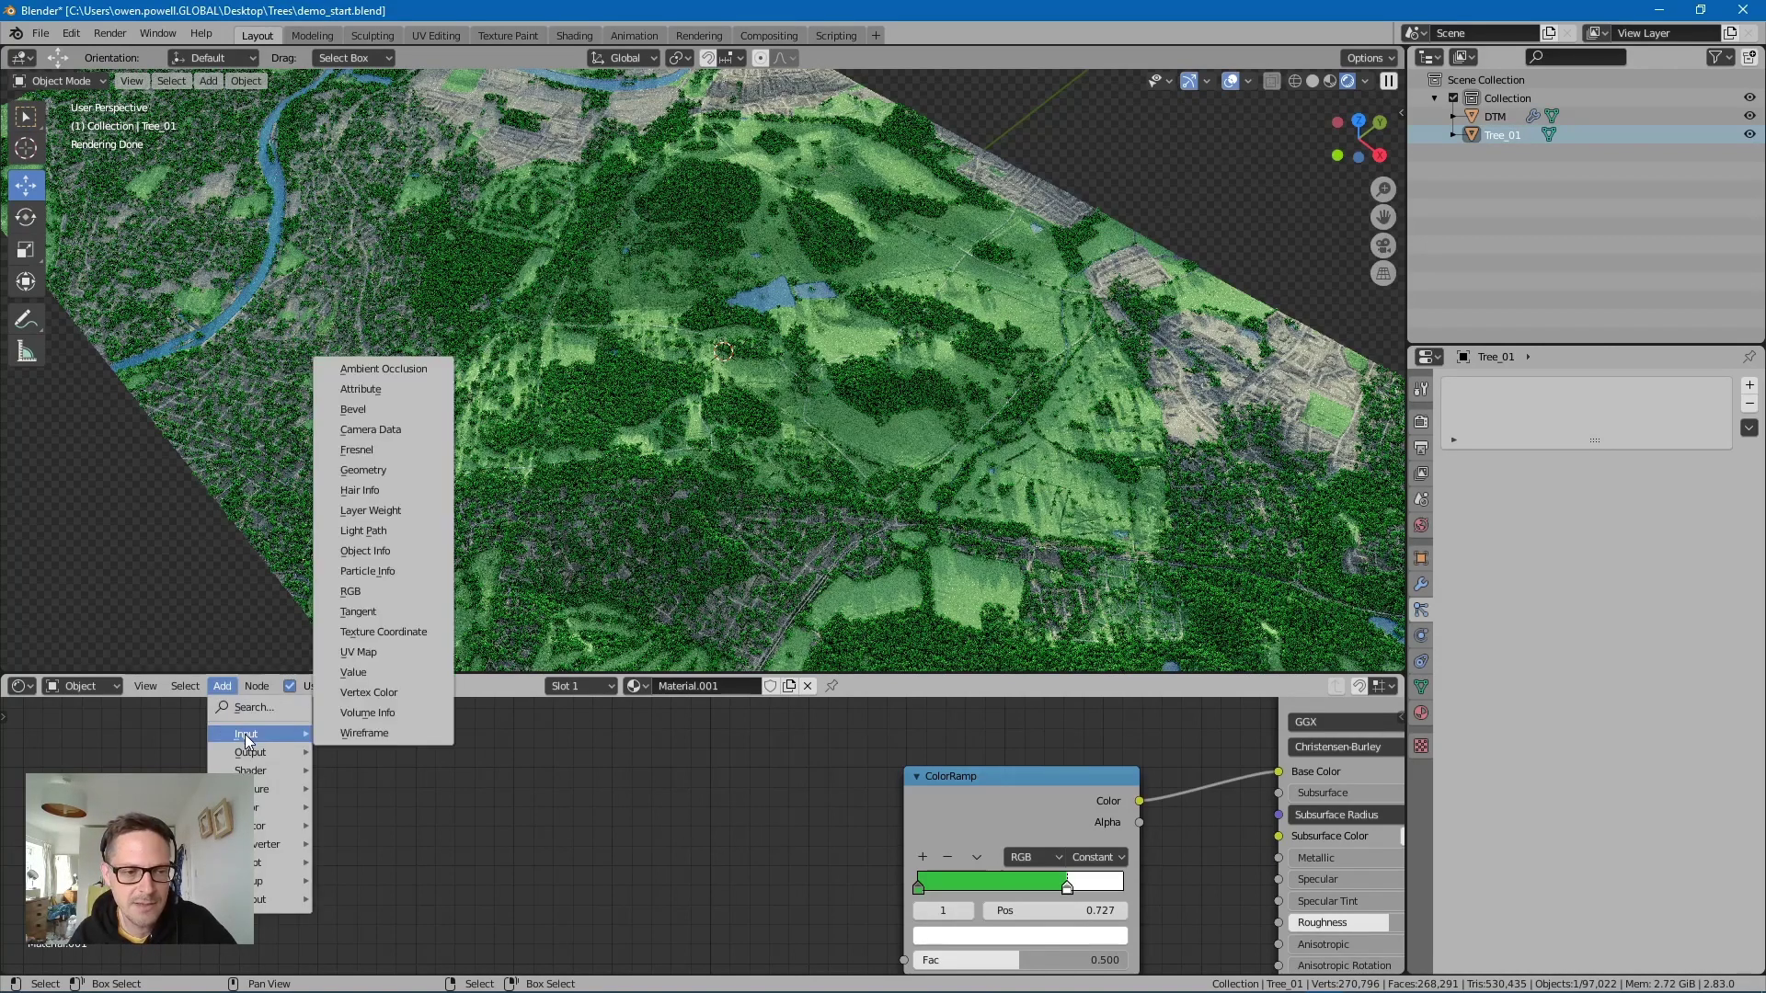
left_click(371, 552)
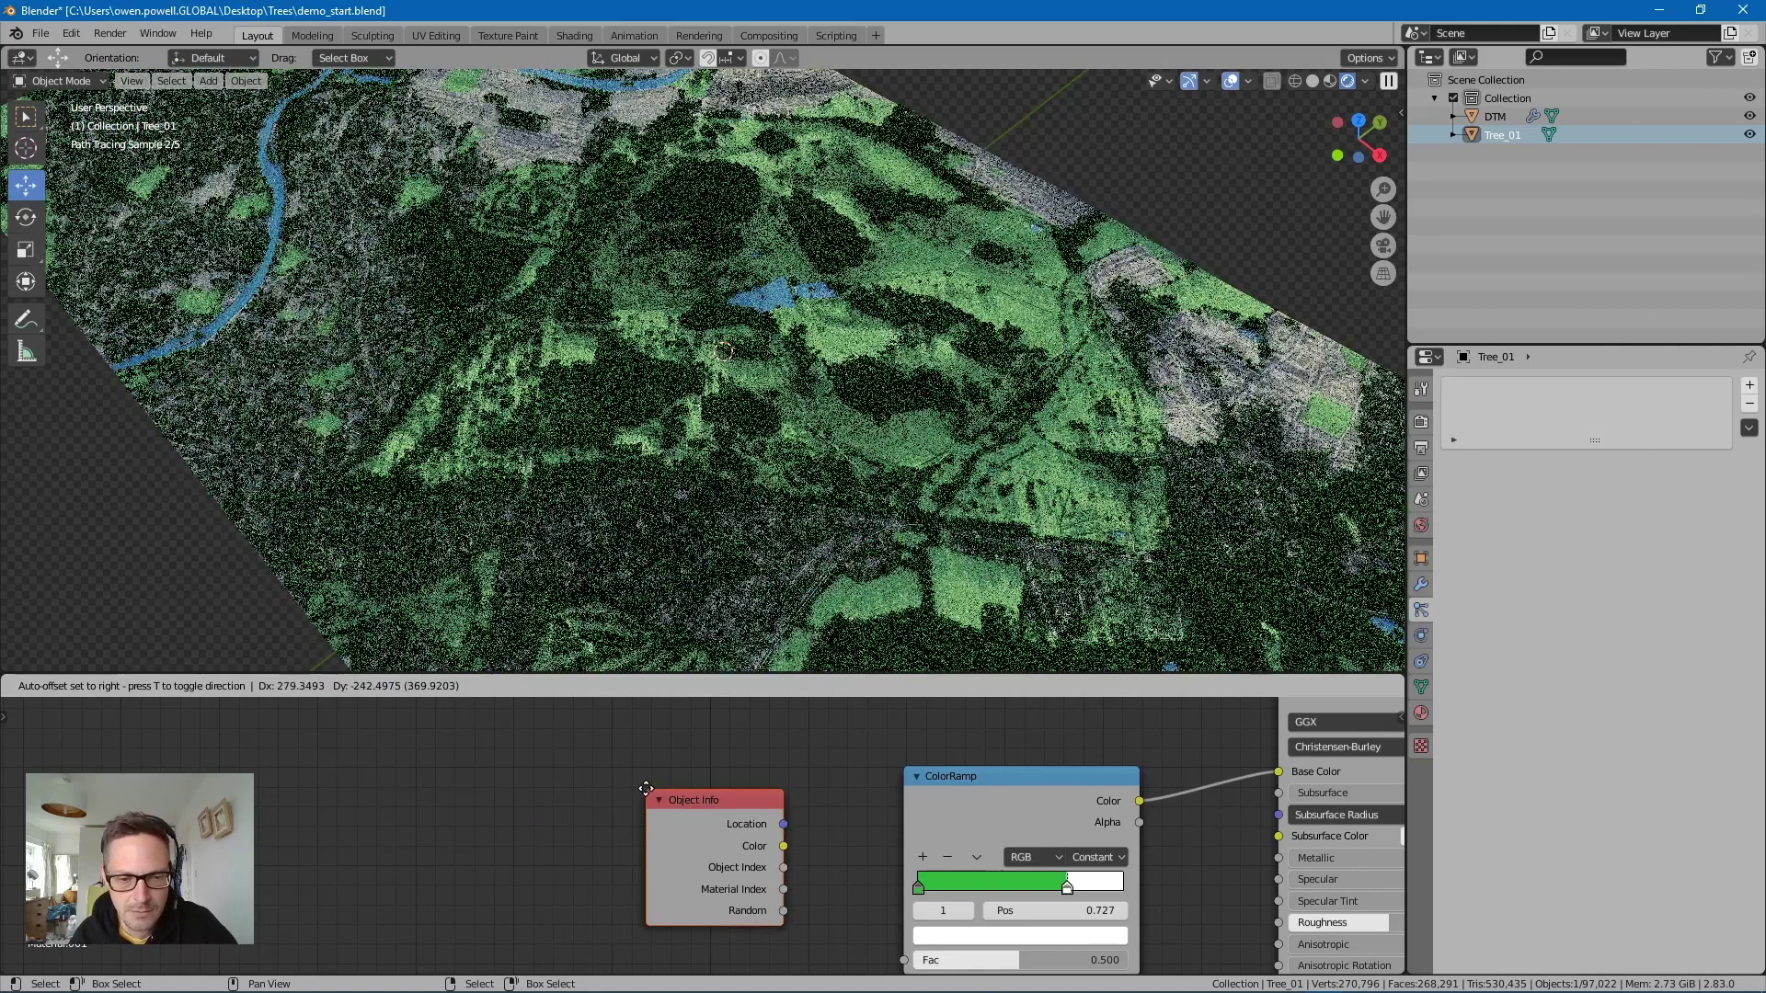
left_click(728, 773)
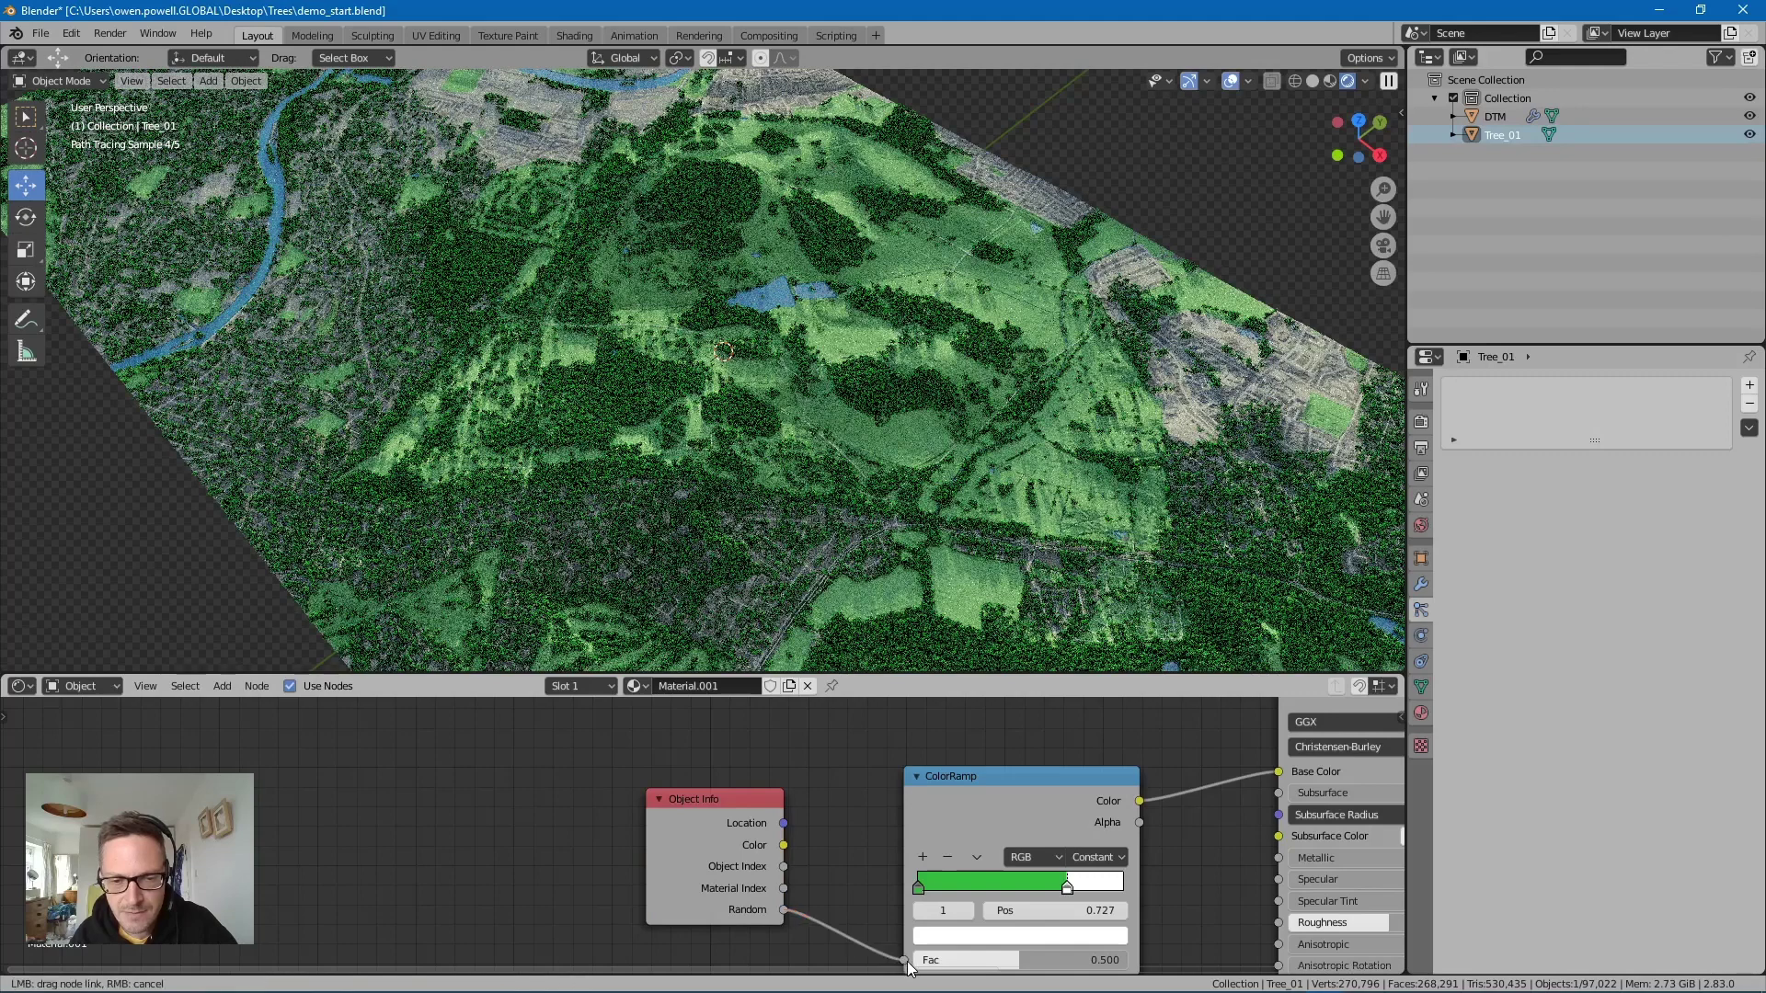
left_click_drag(905, 960, 782, 910)
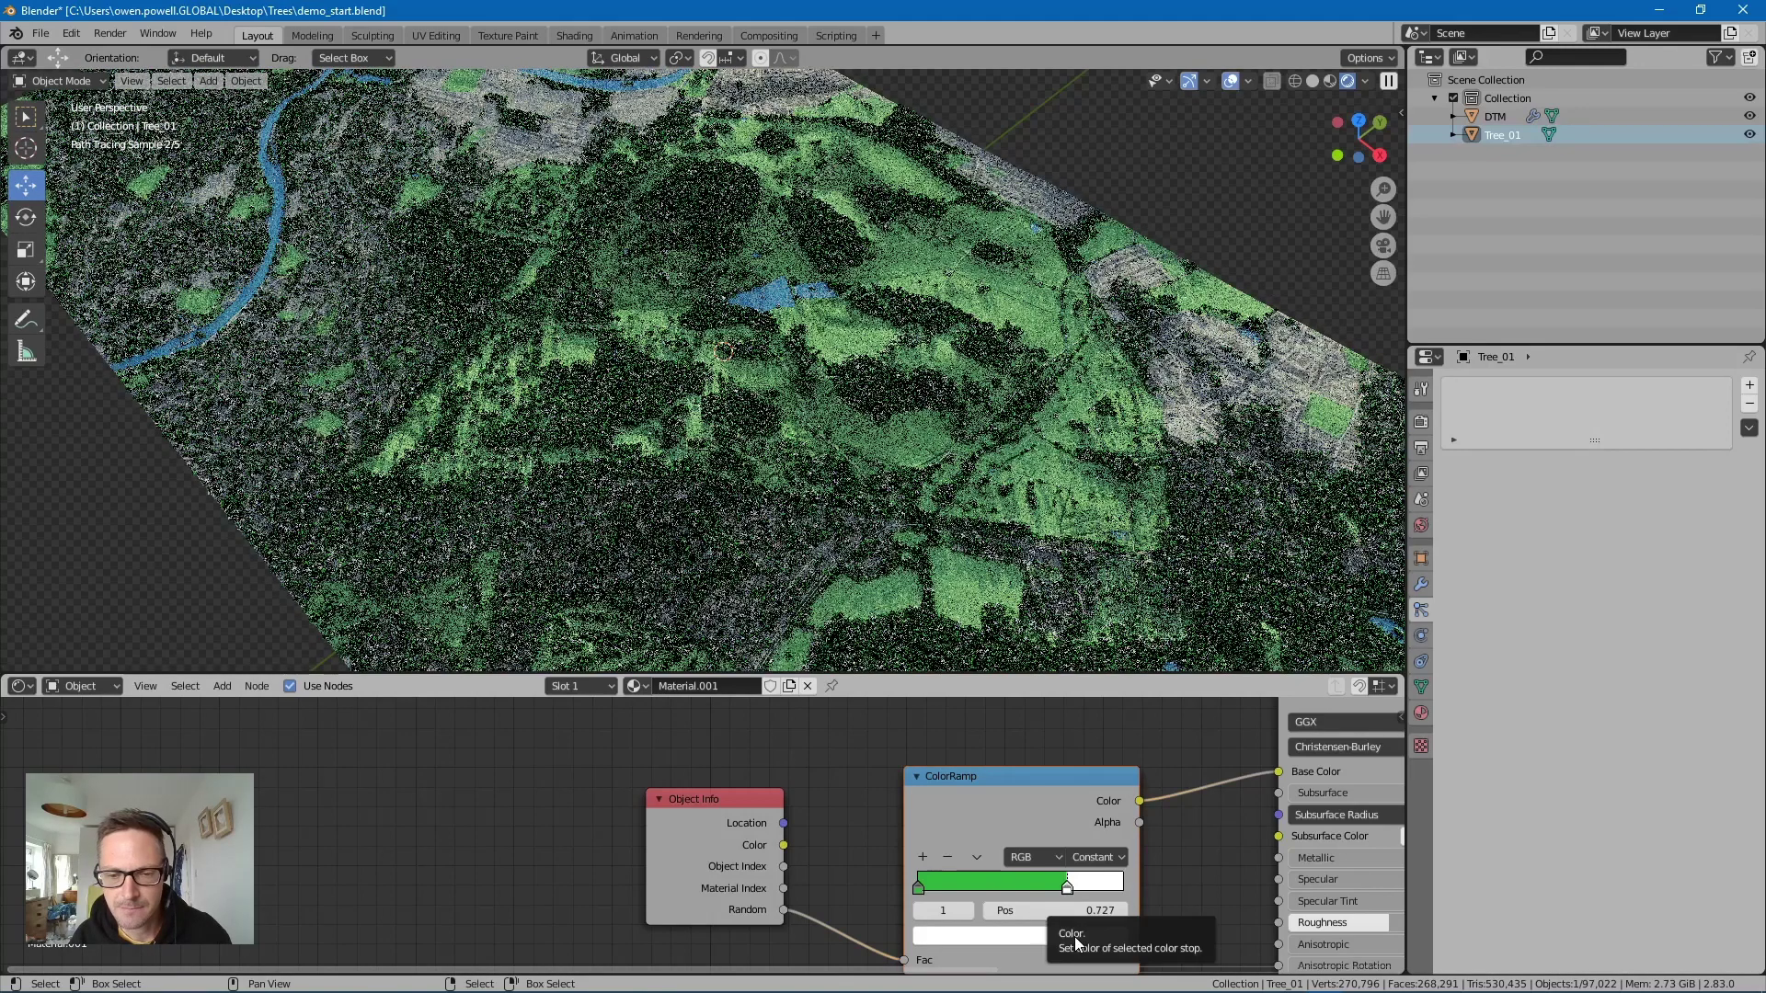
Step: Recolour the white ColorRamp stop light green and give the middle stop a different green
left_click(1076, 938)
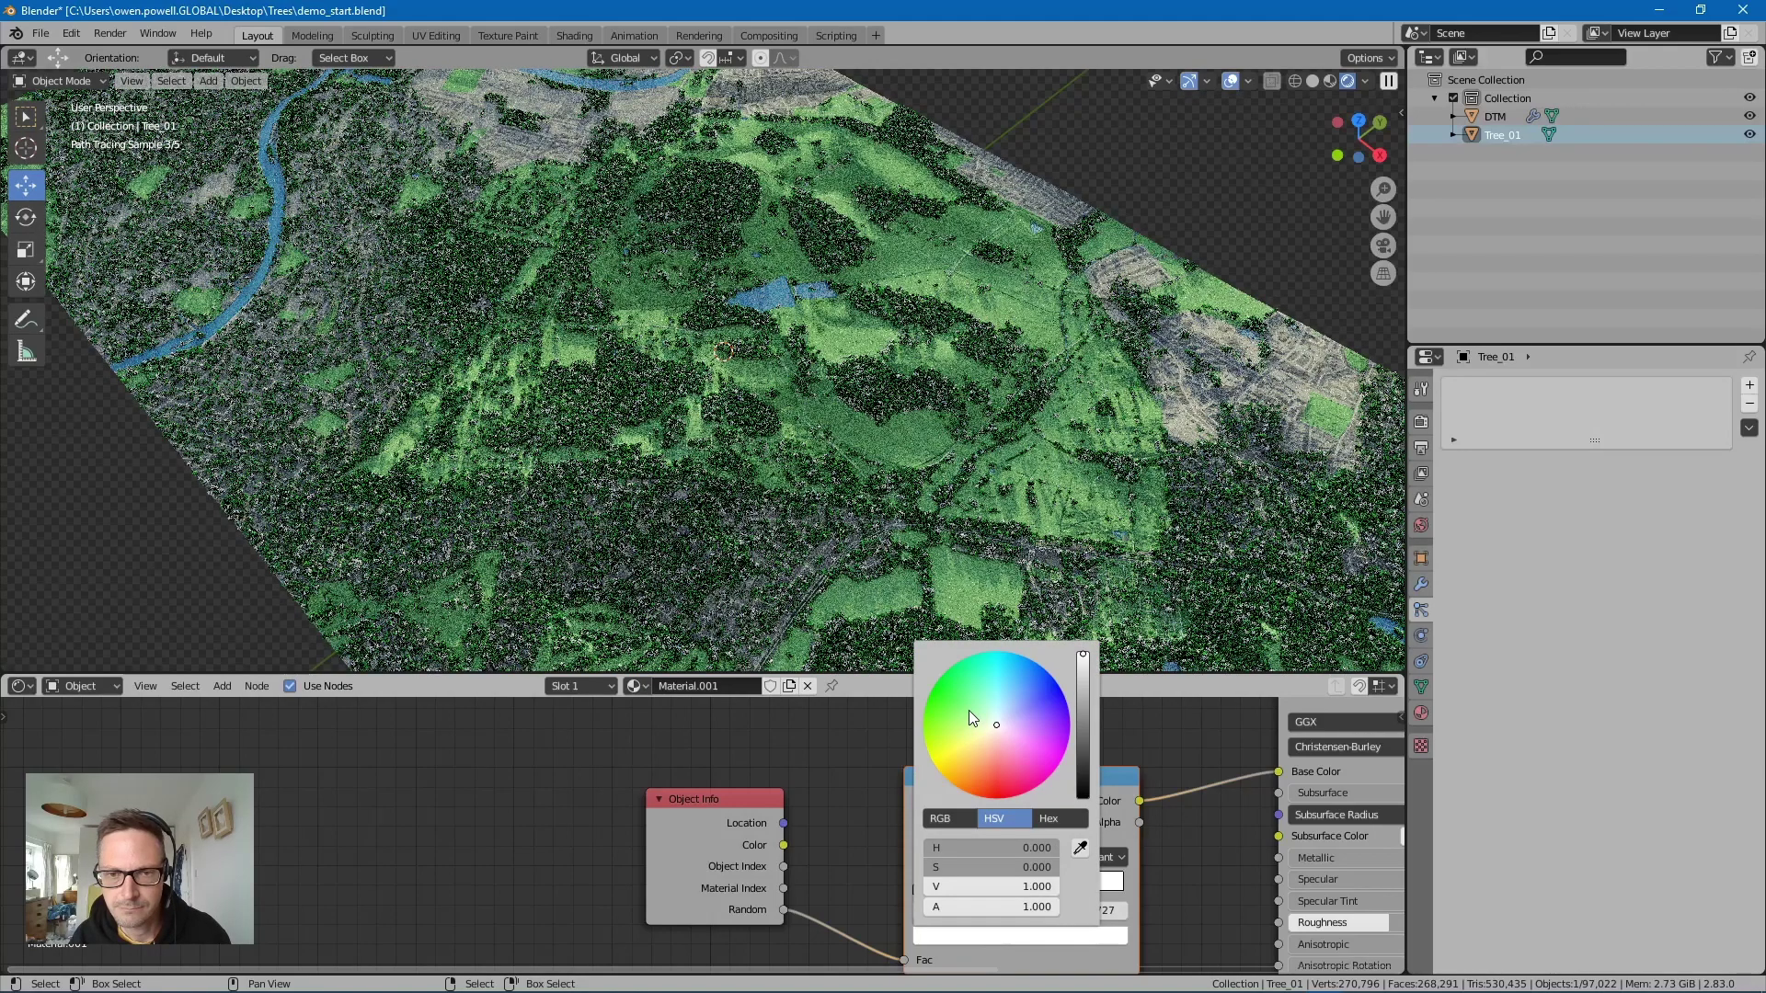
left_click(969, 710)
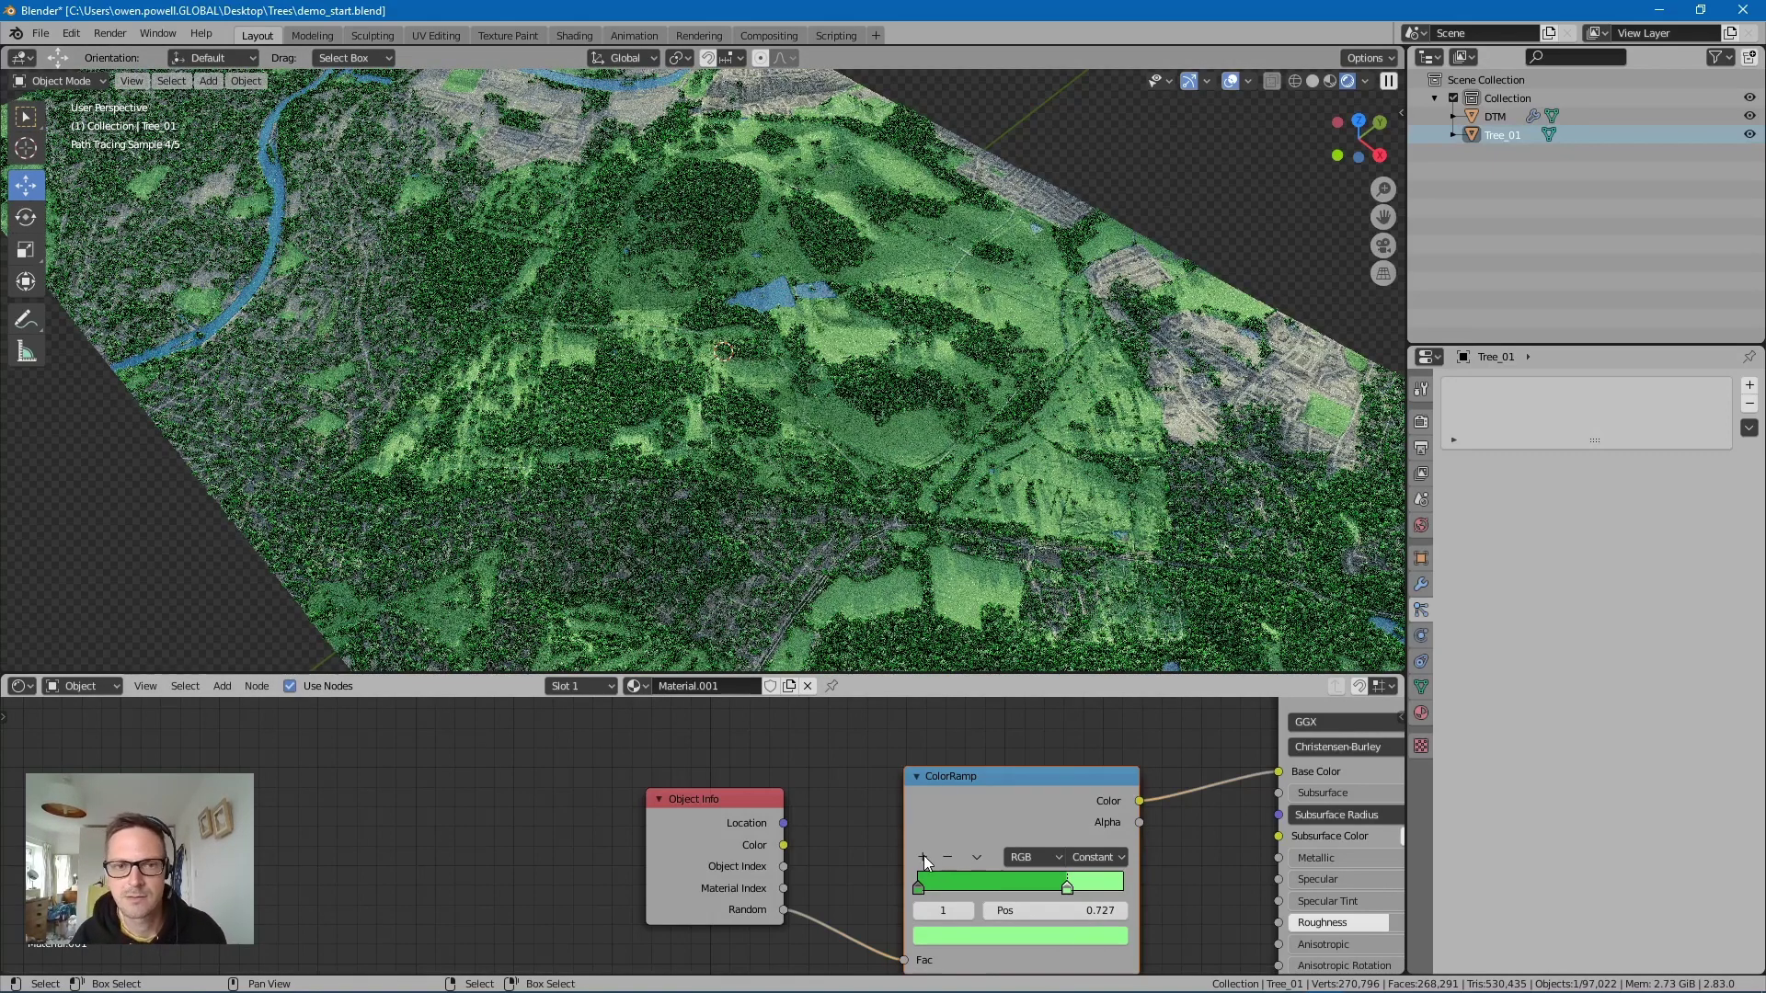
left_click(1015, 933)
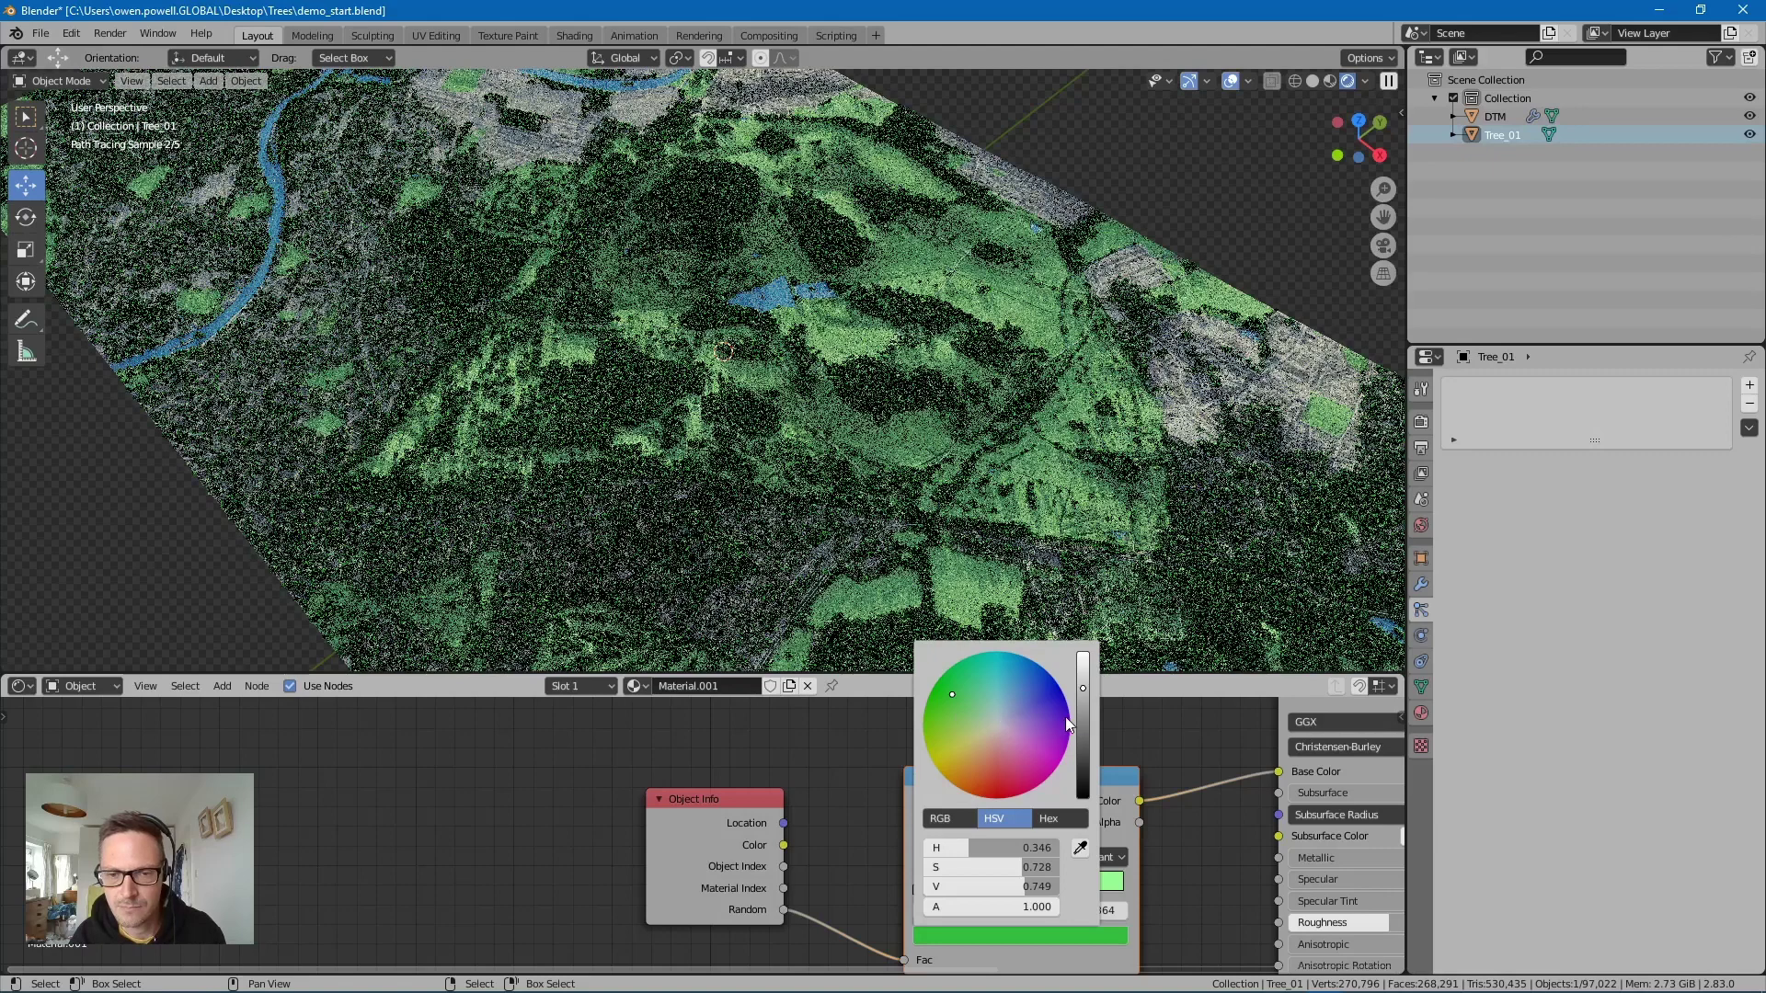
left_click(956, 712)
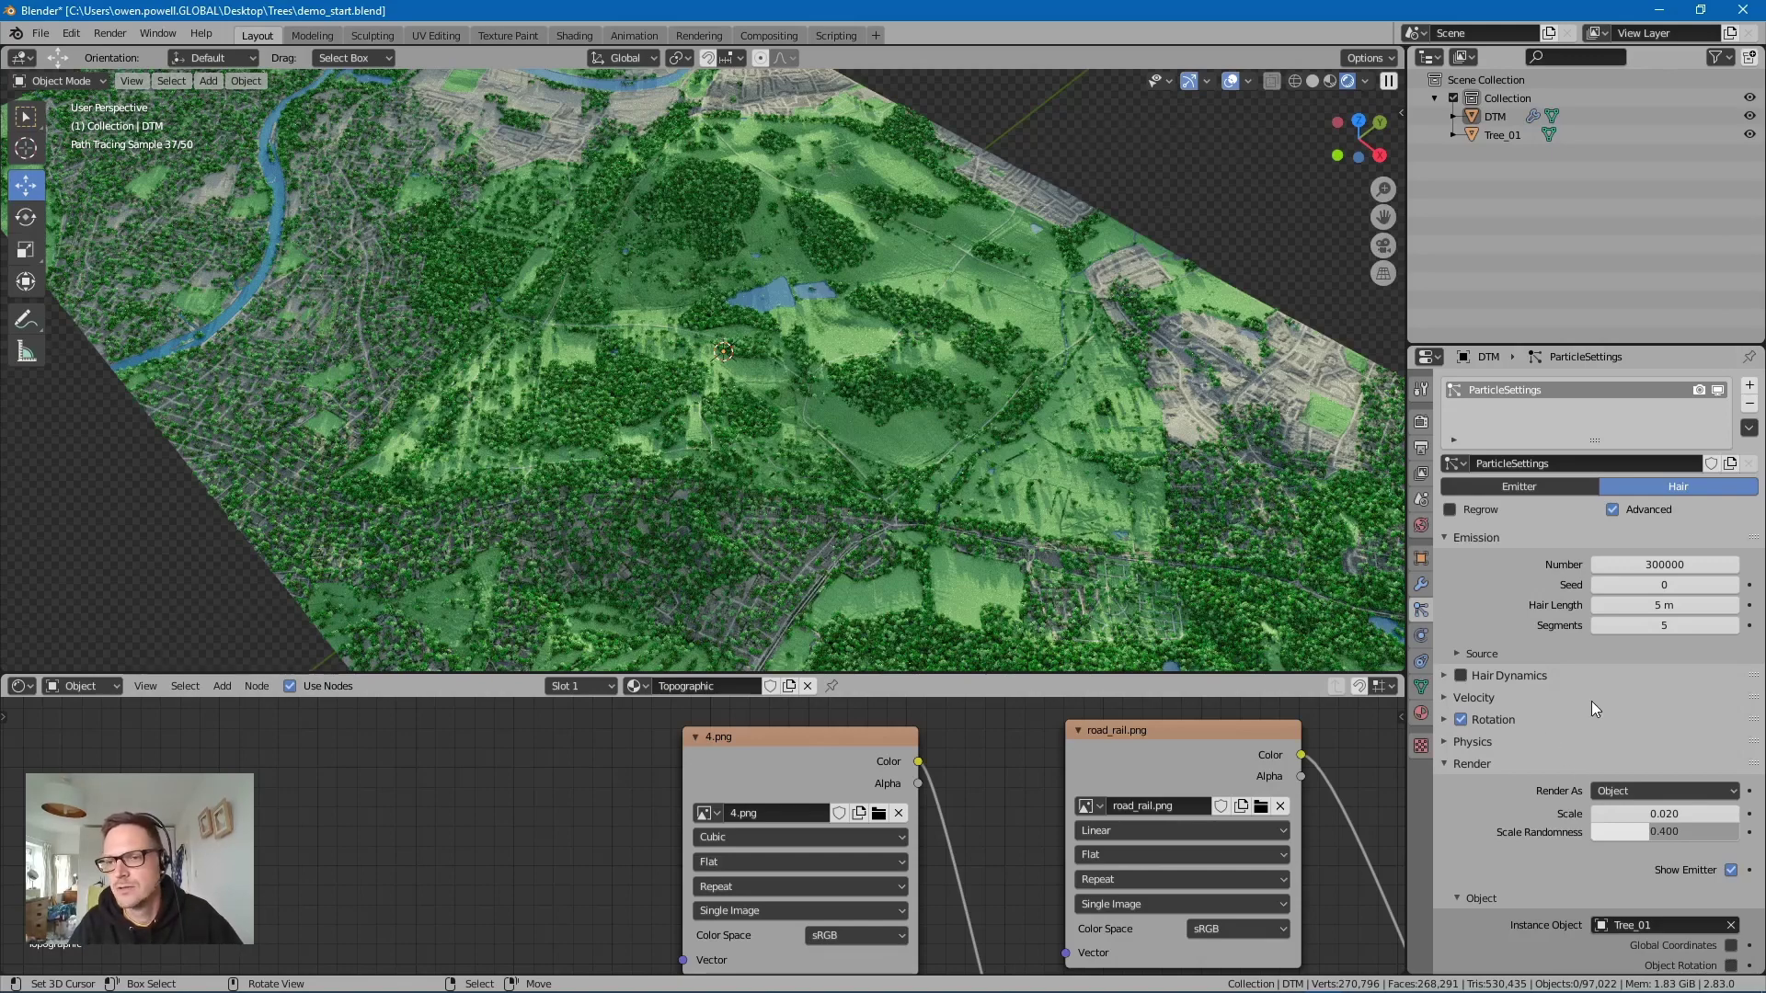
Step: Check the DTM hair particles' Render As options, which still use Tree_01 instances
left_click(1670, 792)
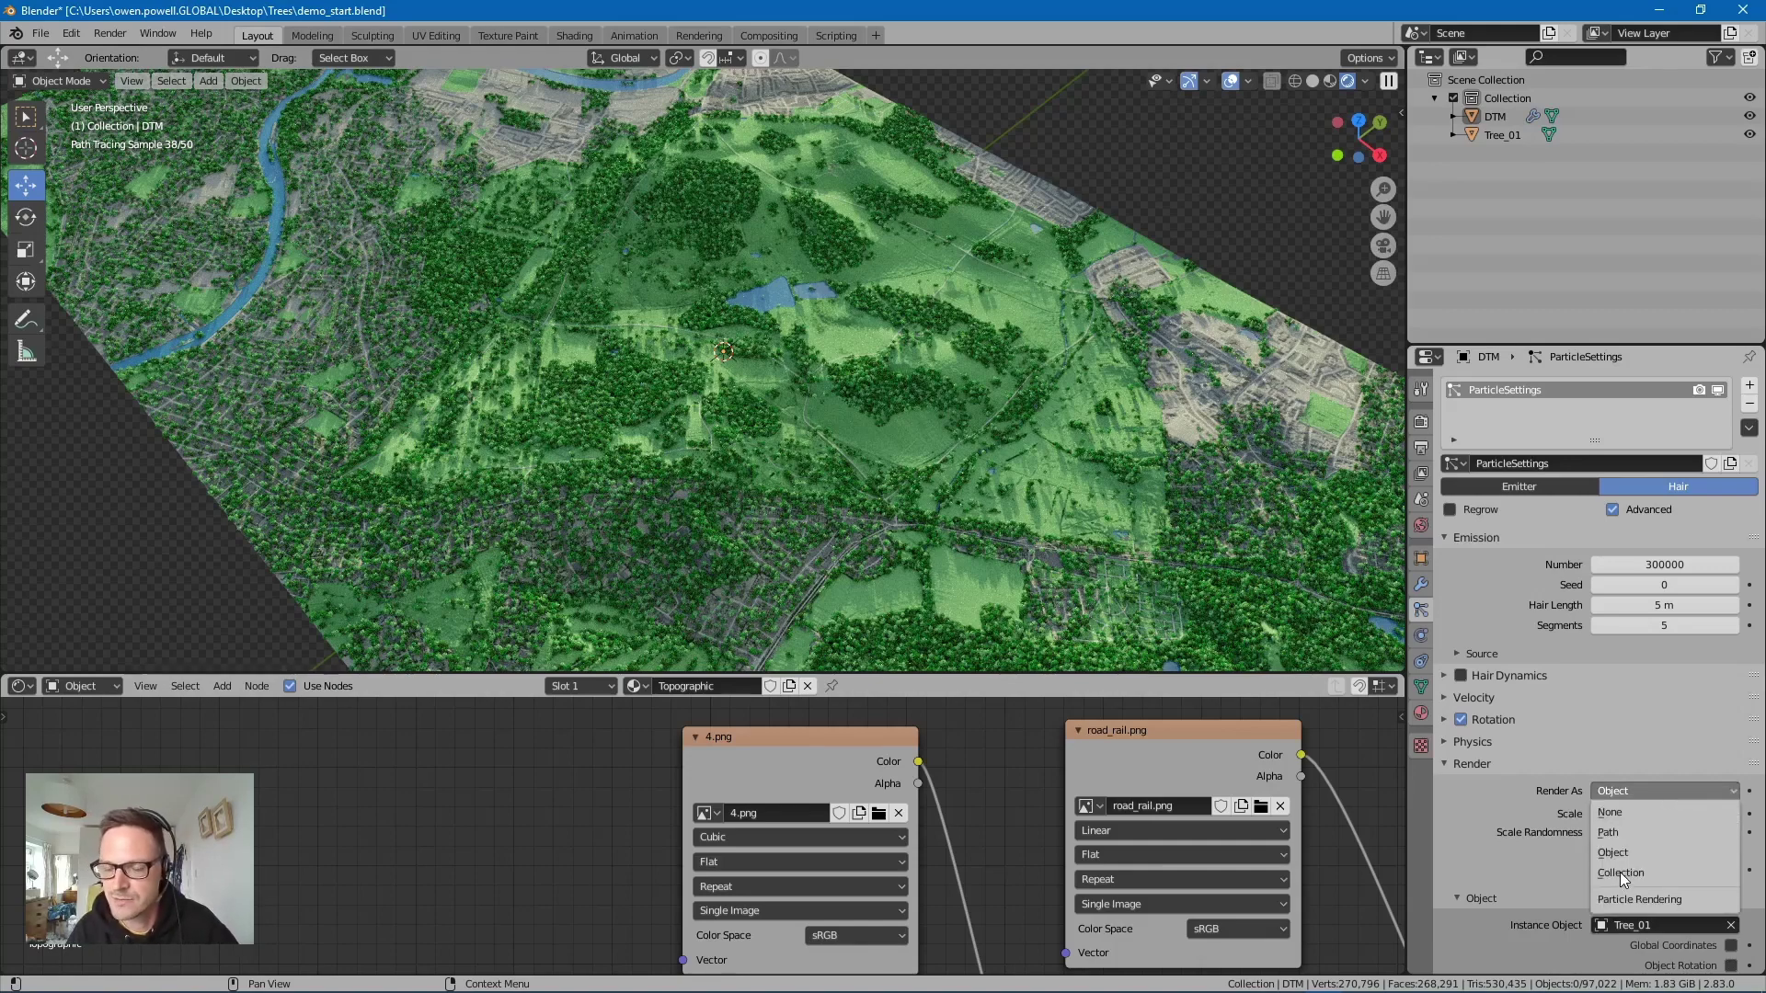